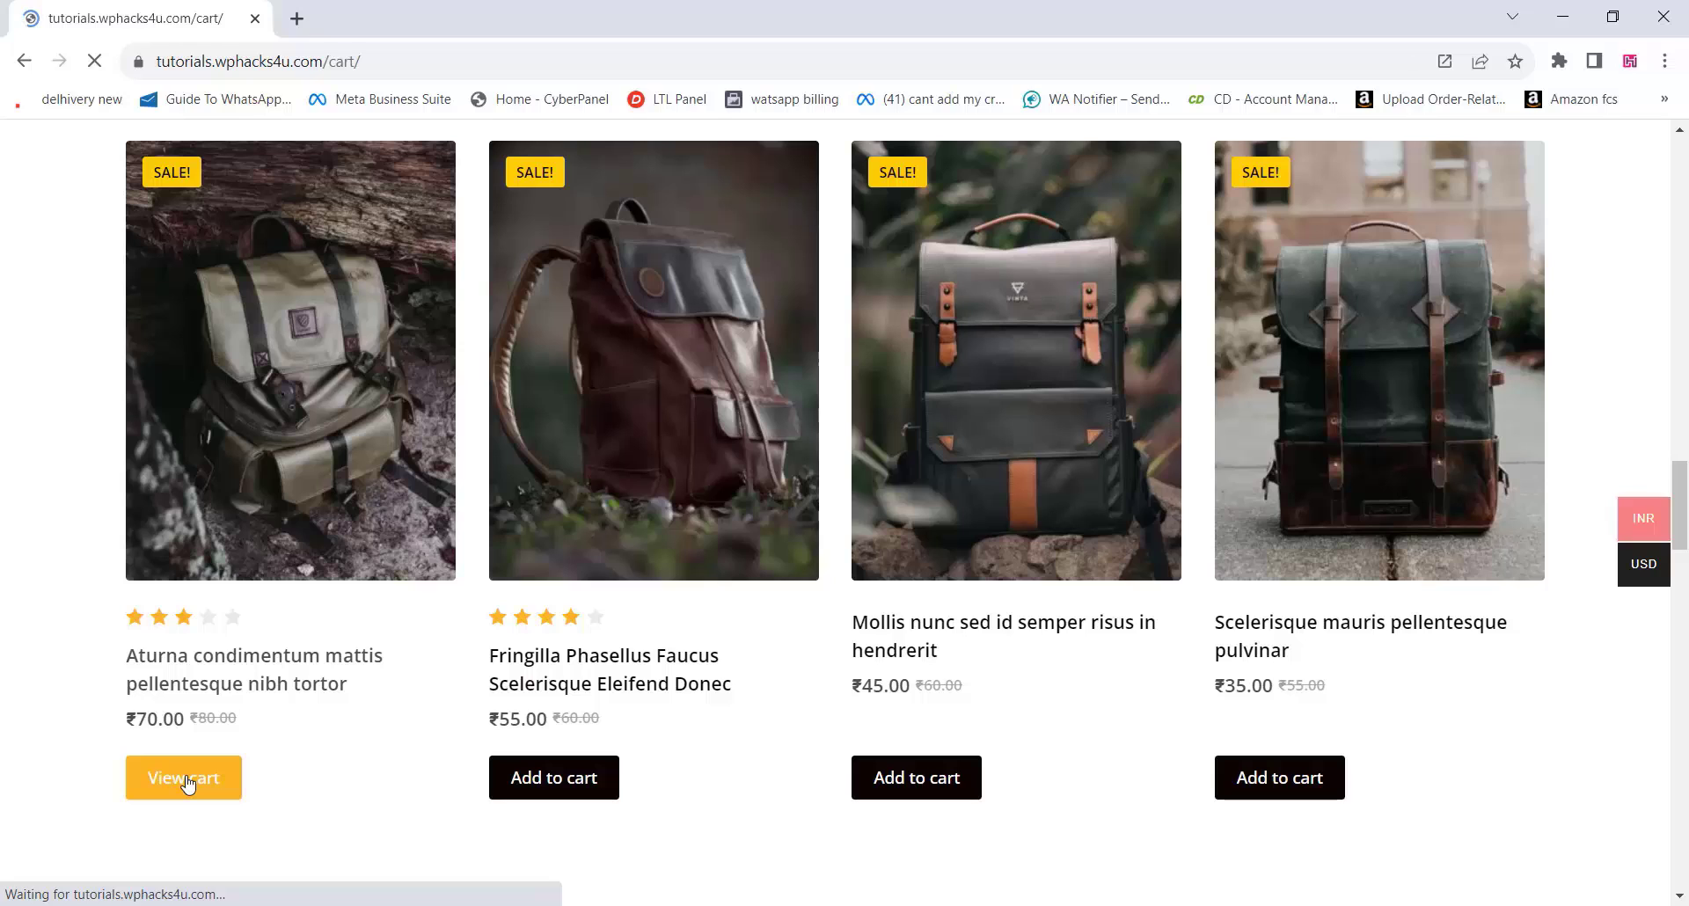
Proceed from the cart to checkout and scroll to the billing fields (PIN, phone, email).
scroll(1113, 559, "down", 4)
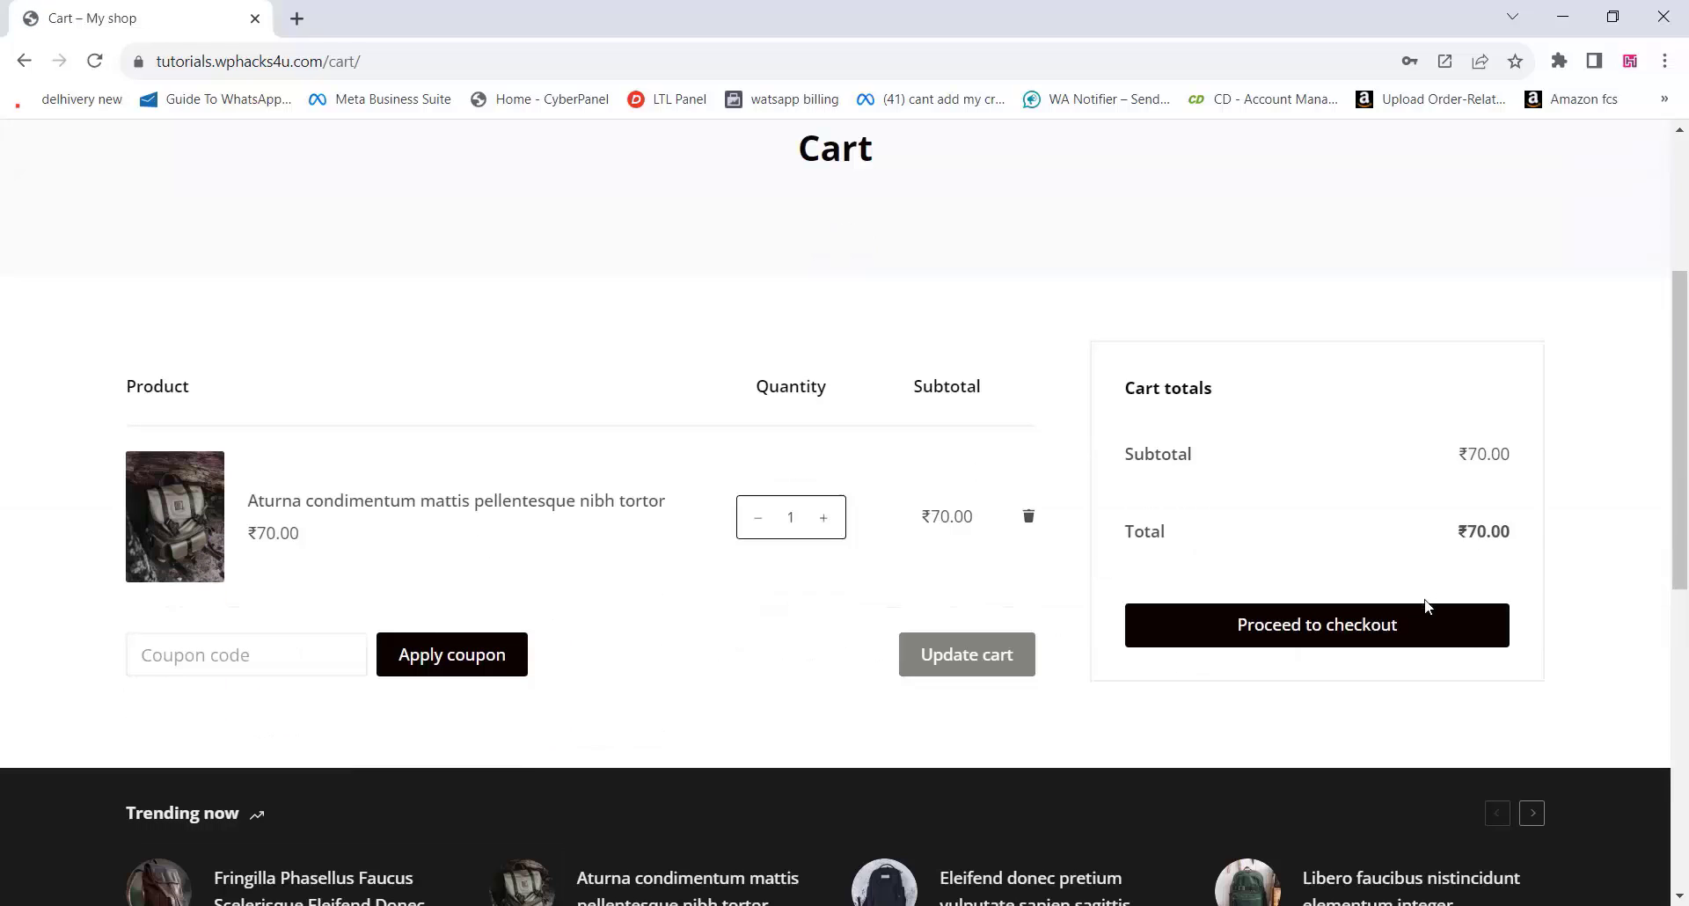
left_click(1358, 632)
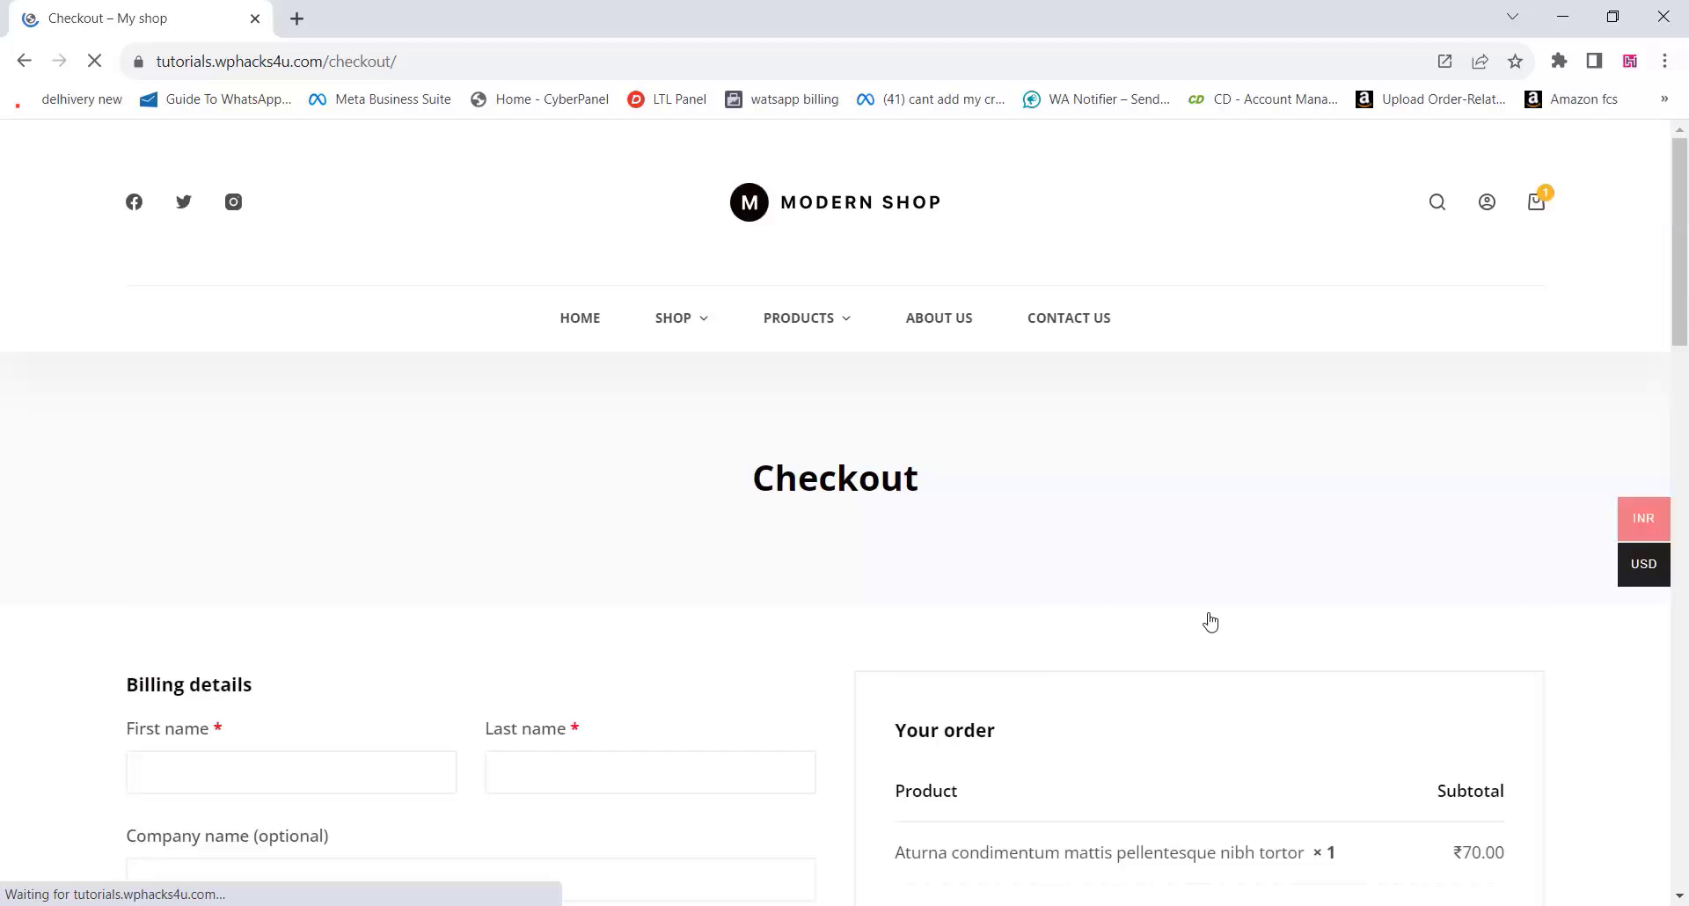
scroll(975, 590, "down", 5)
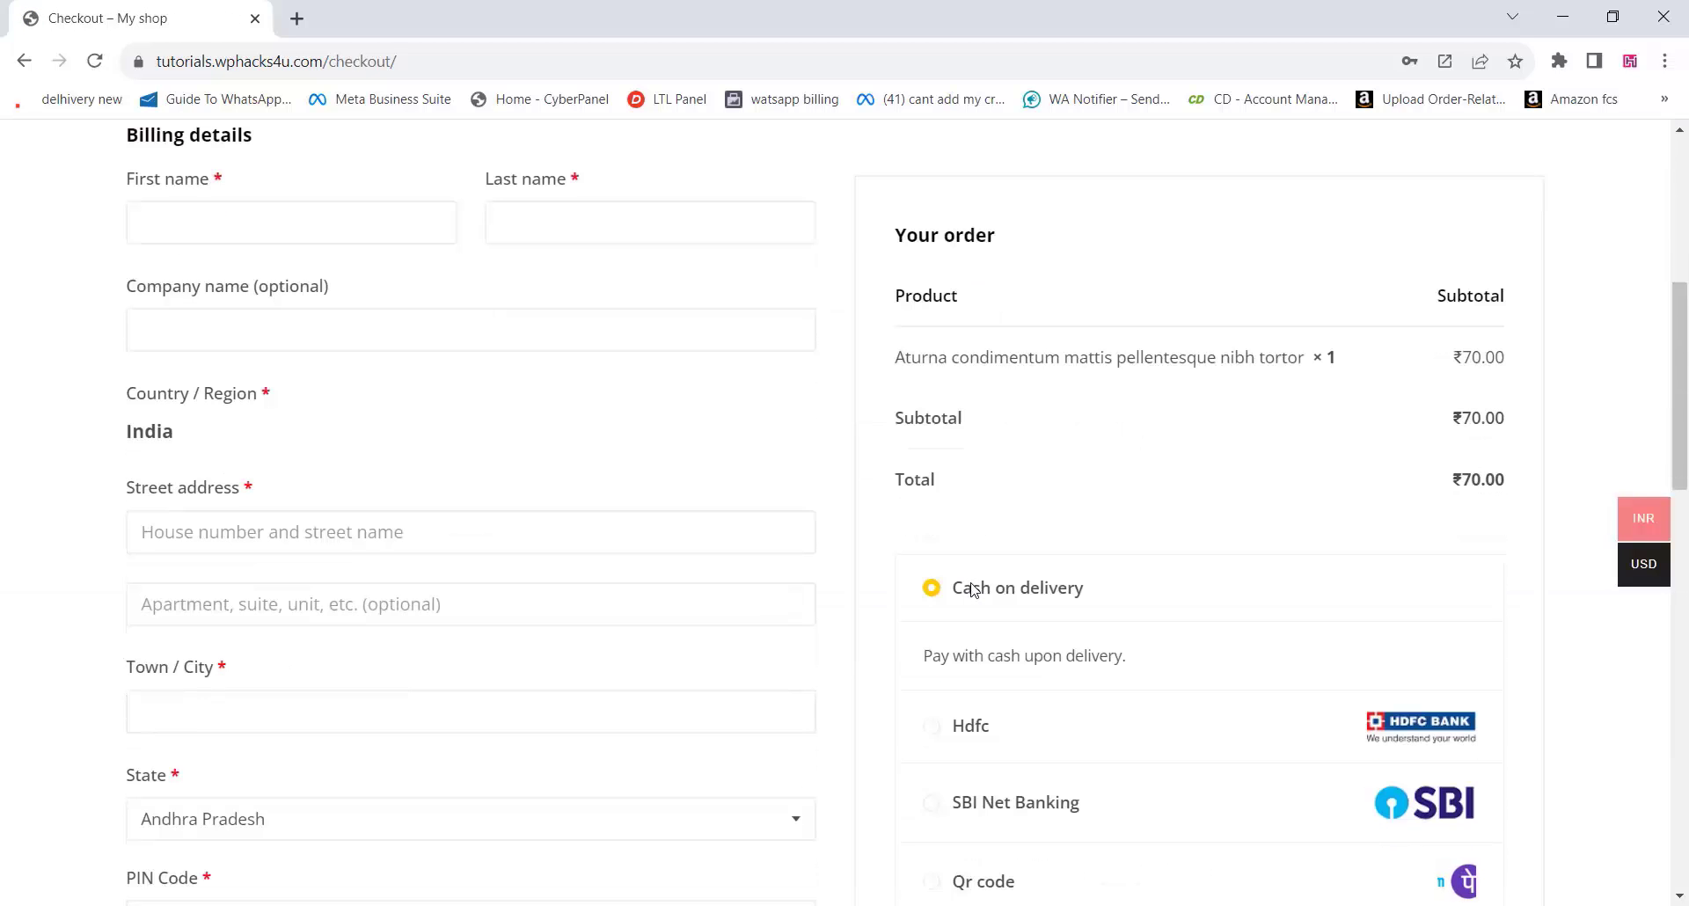
scroll(975, 590, "down", 3)
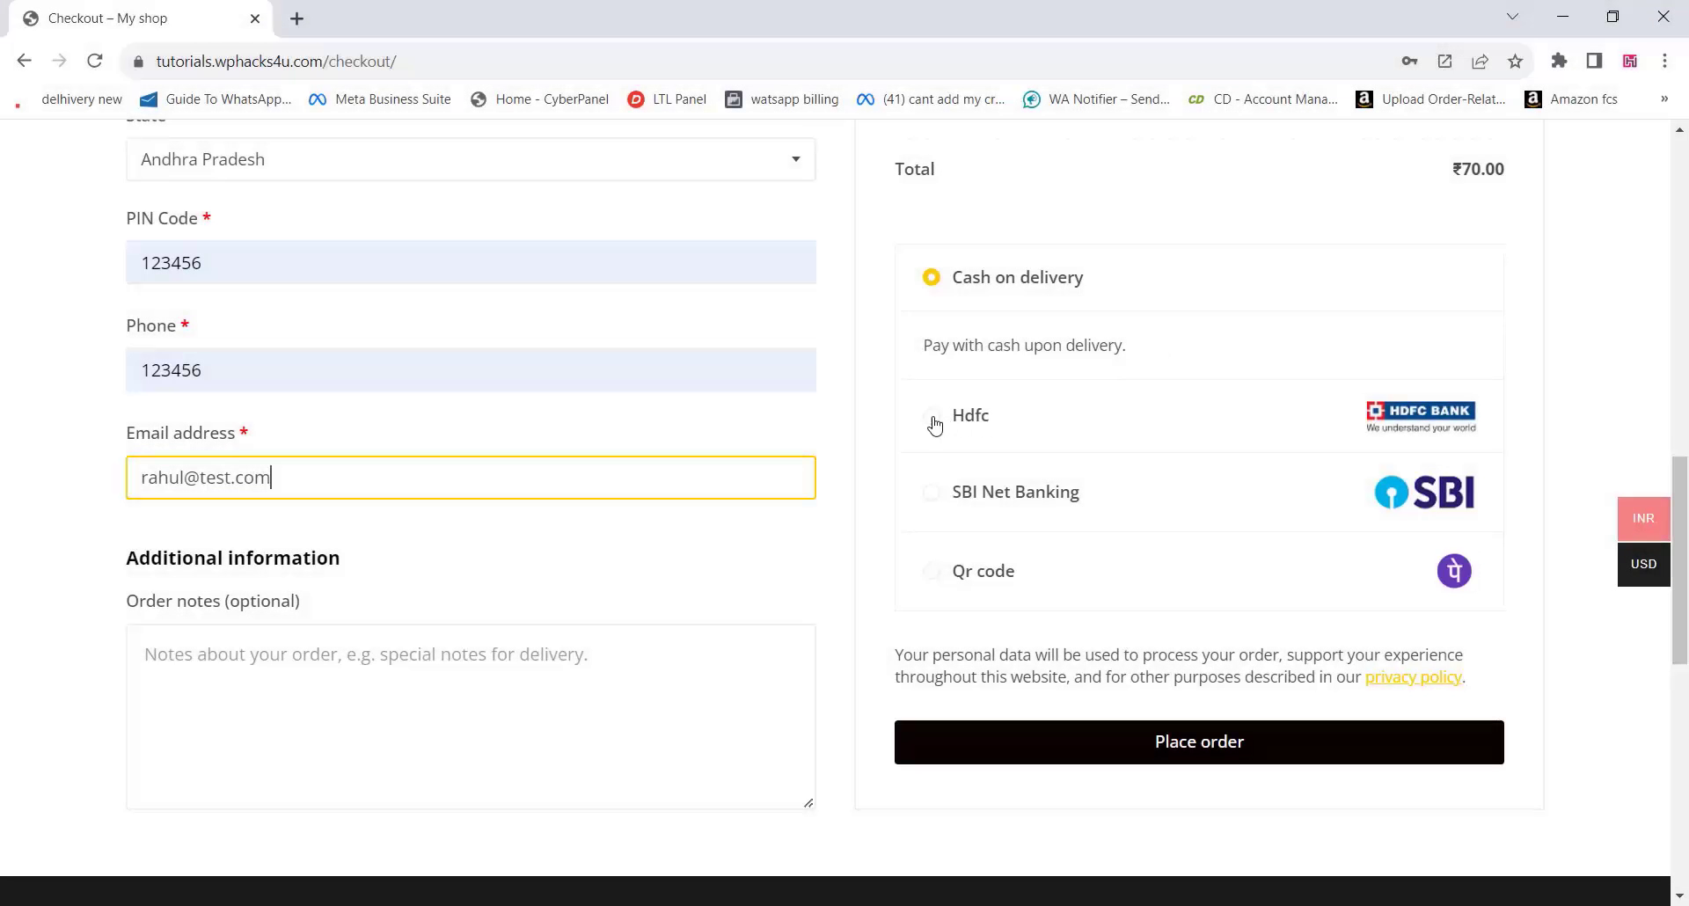
Select Hdfc as the payment method and visit its HDFC NetBanking login page.
left_click(932, 424)
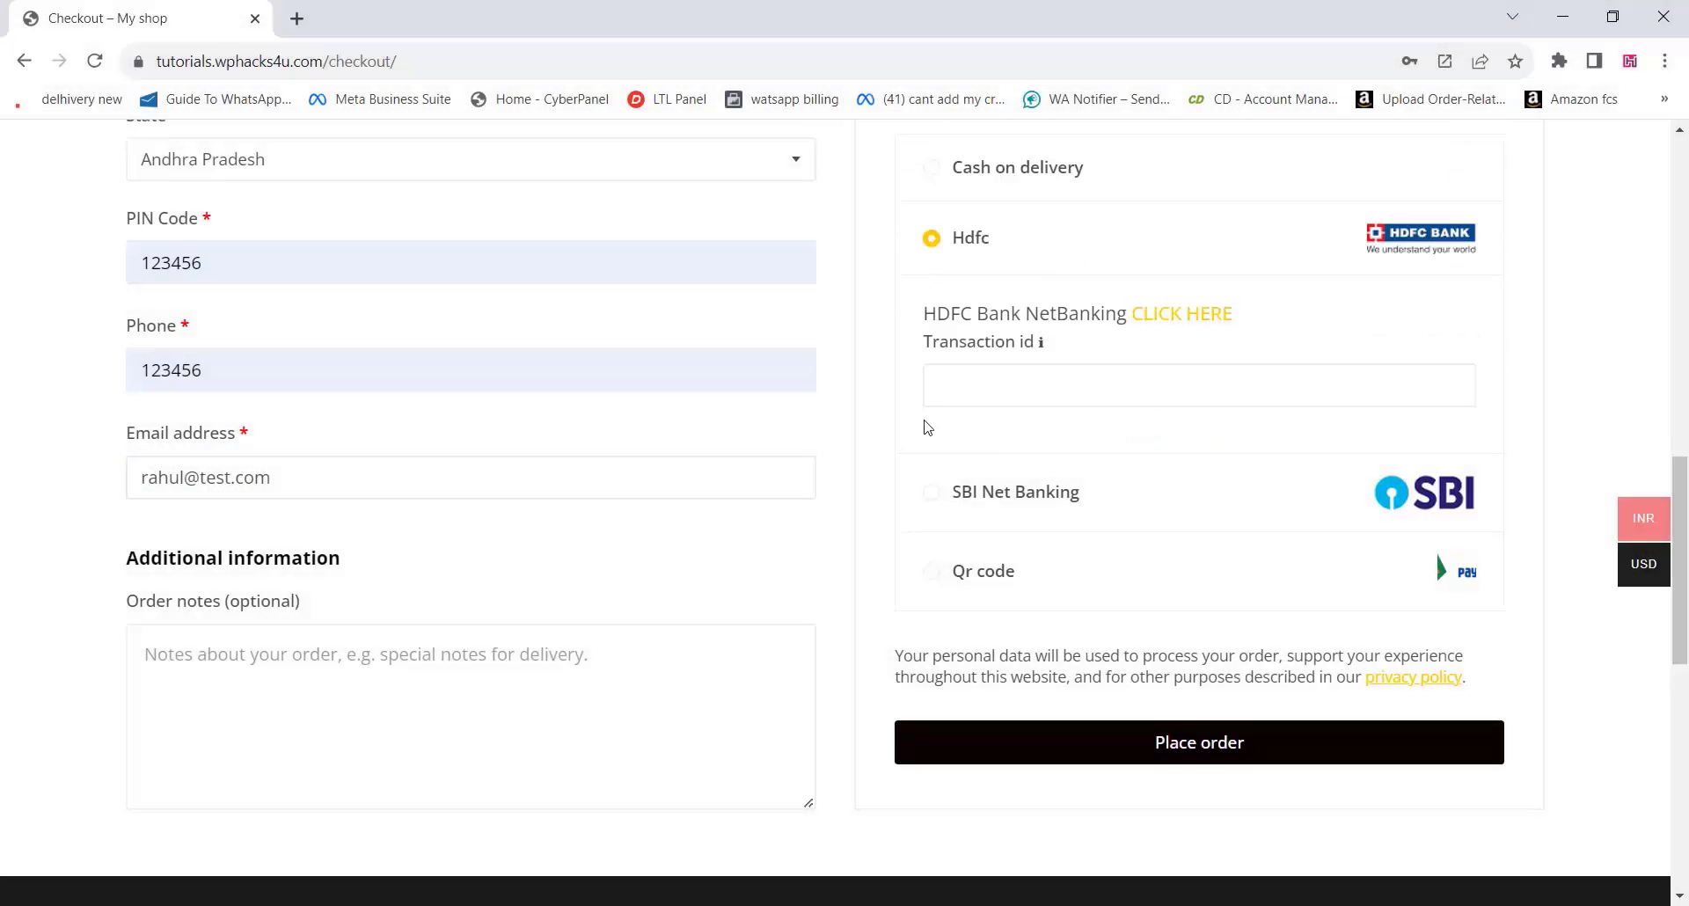
left_click(1194, 315)
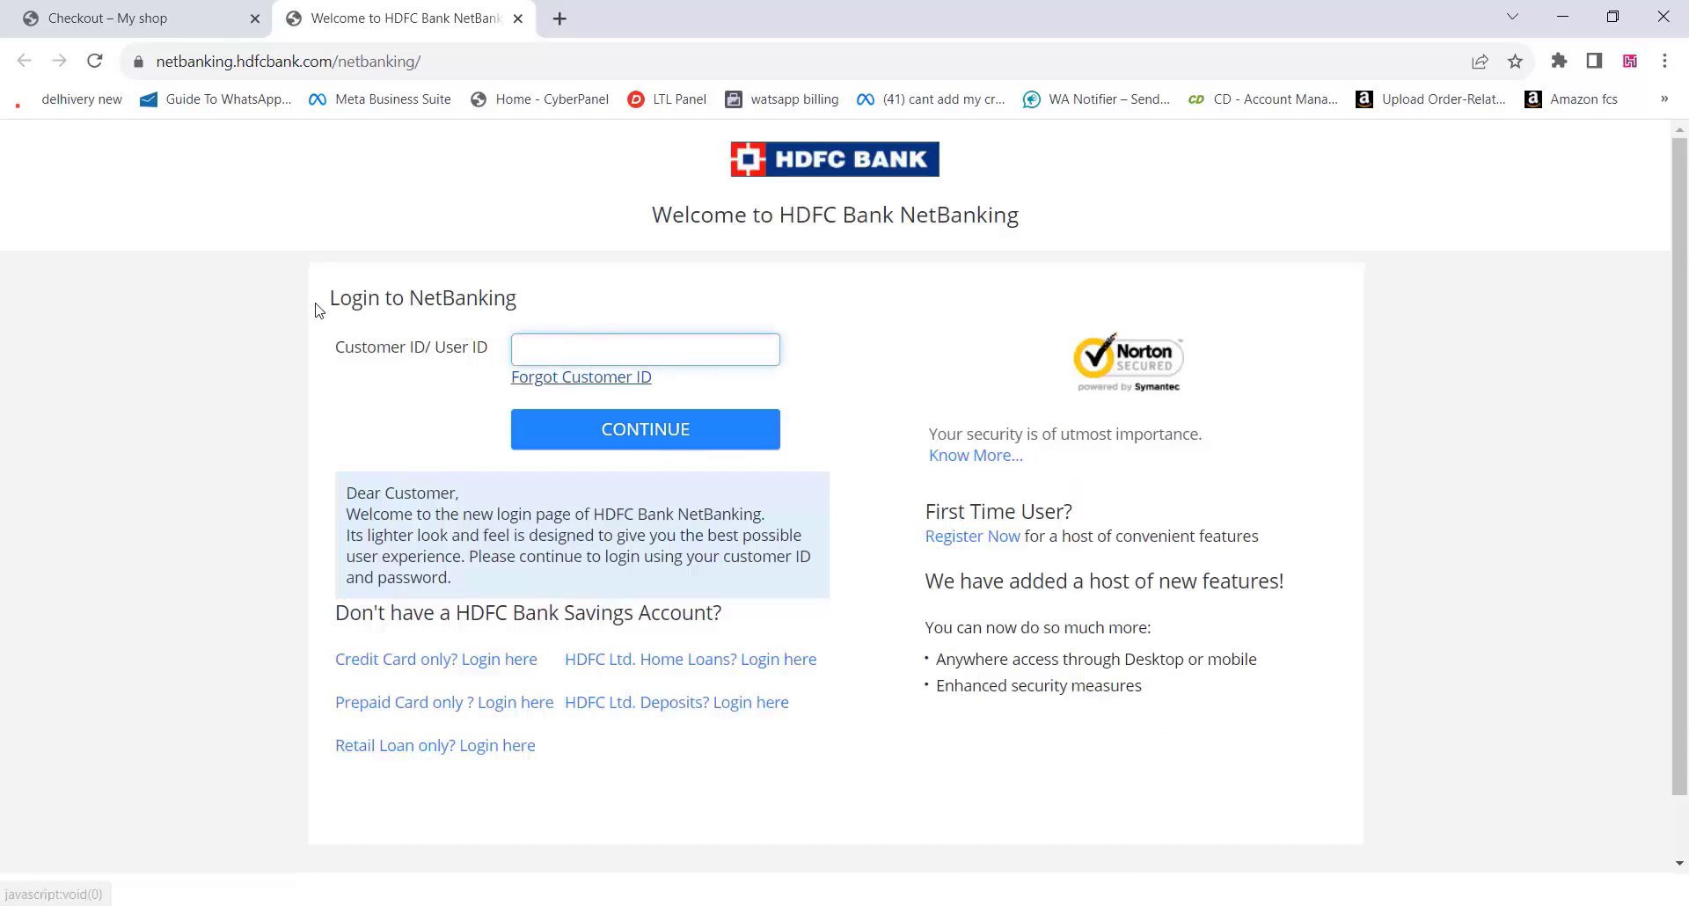
left_click(185, 11)
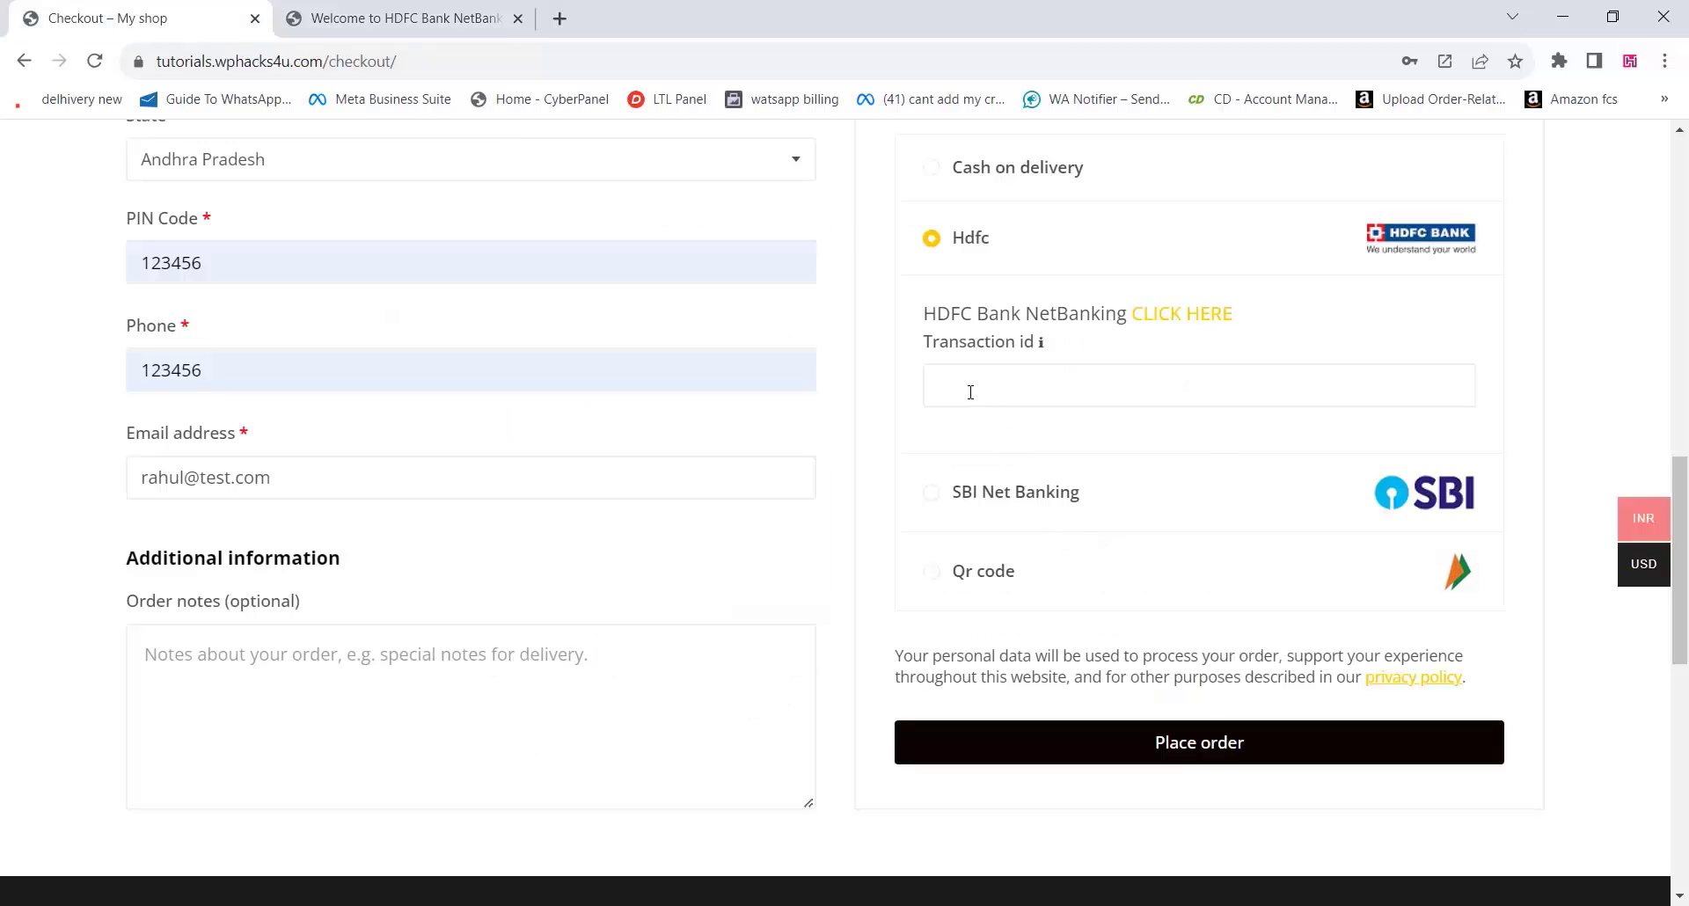
Type and cut transaction id 123456789, close the HDFC tab, and select SBI Net Banking.
left_click(971, 392)
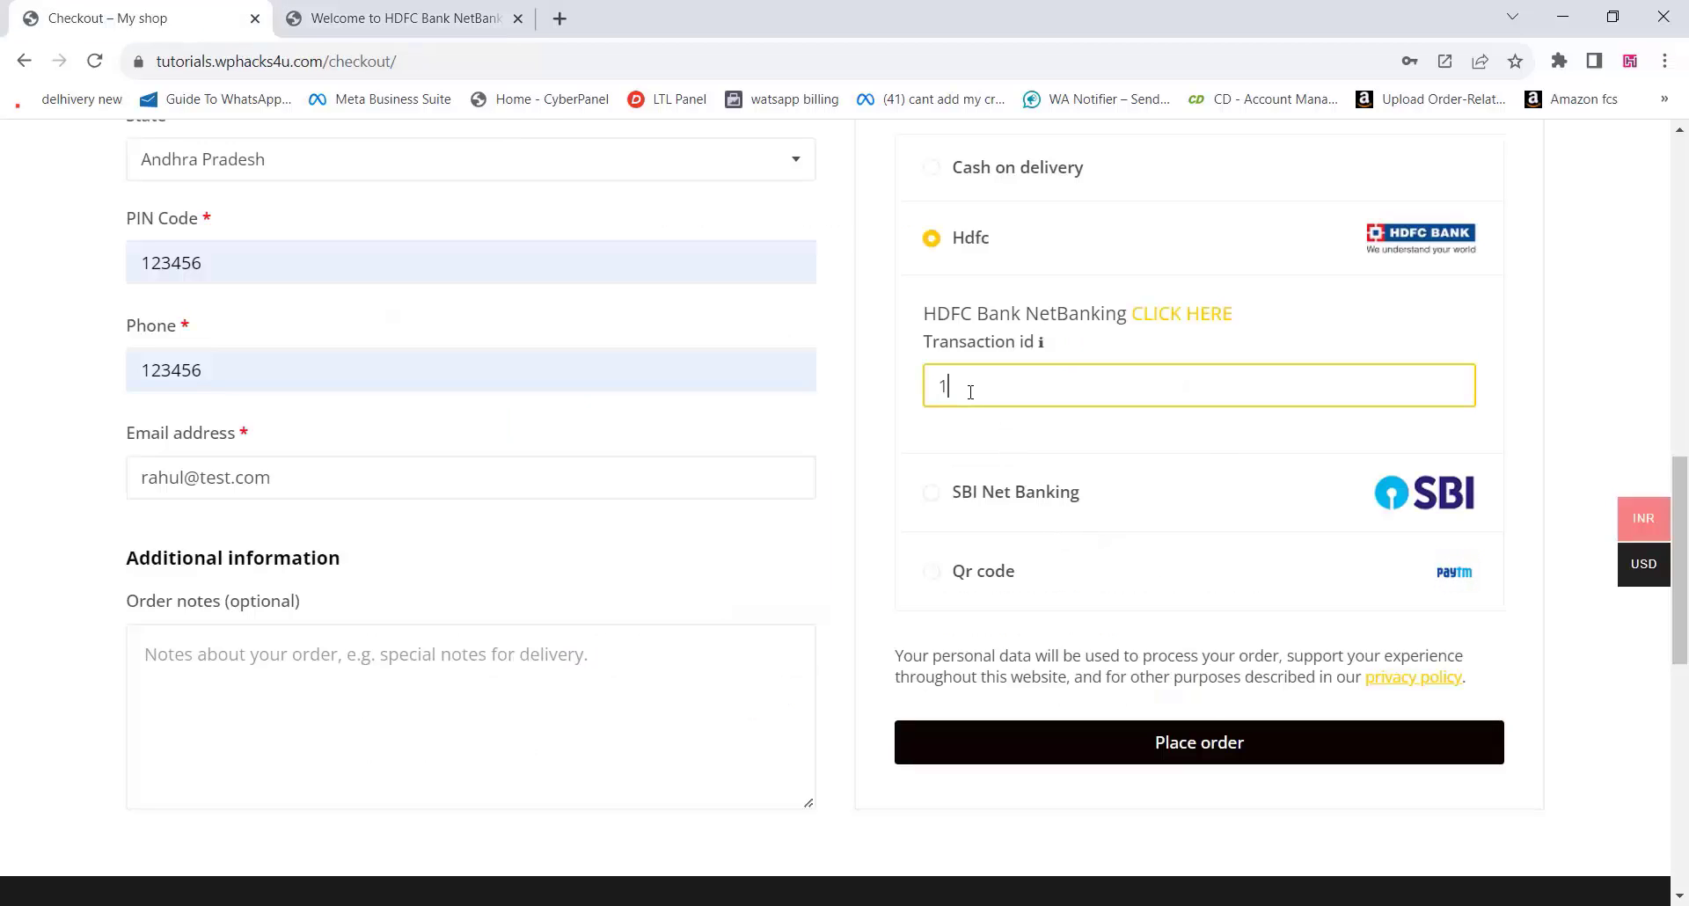
type("123456789")
left_click_drag(1079, 396, 926, 393)
right_click(961, 398)
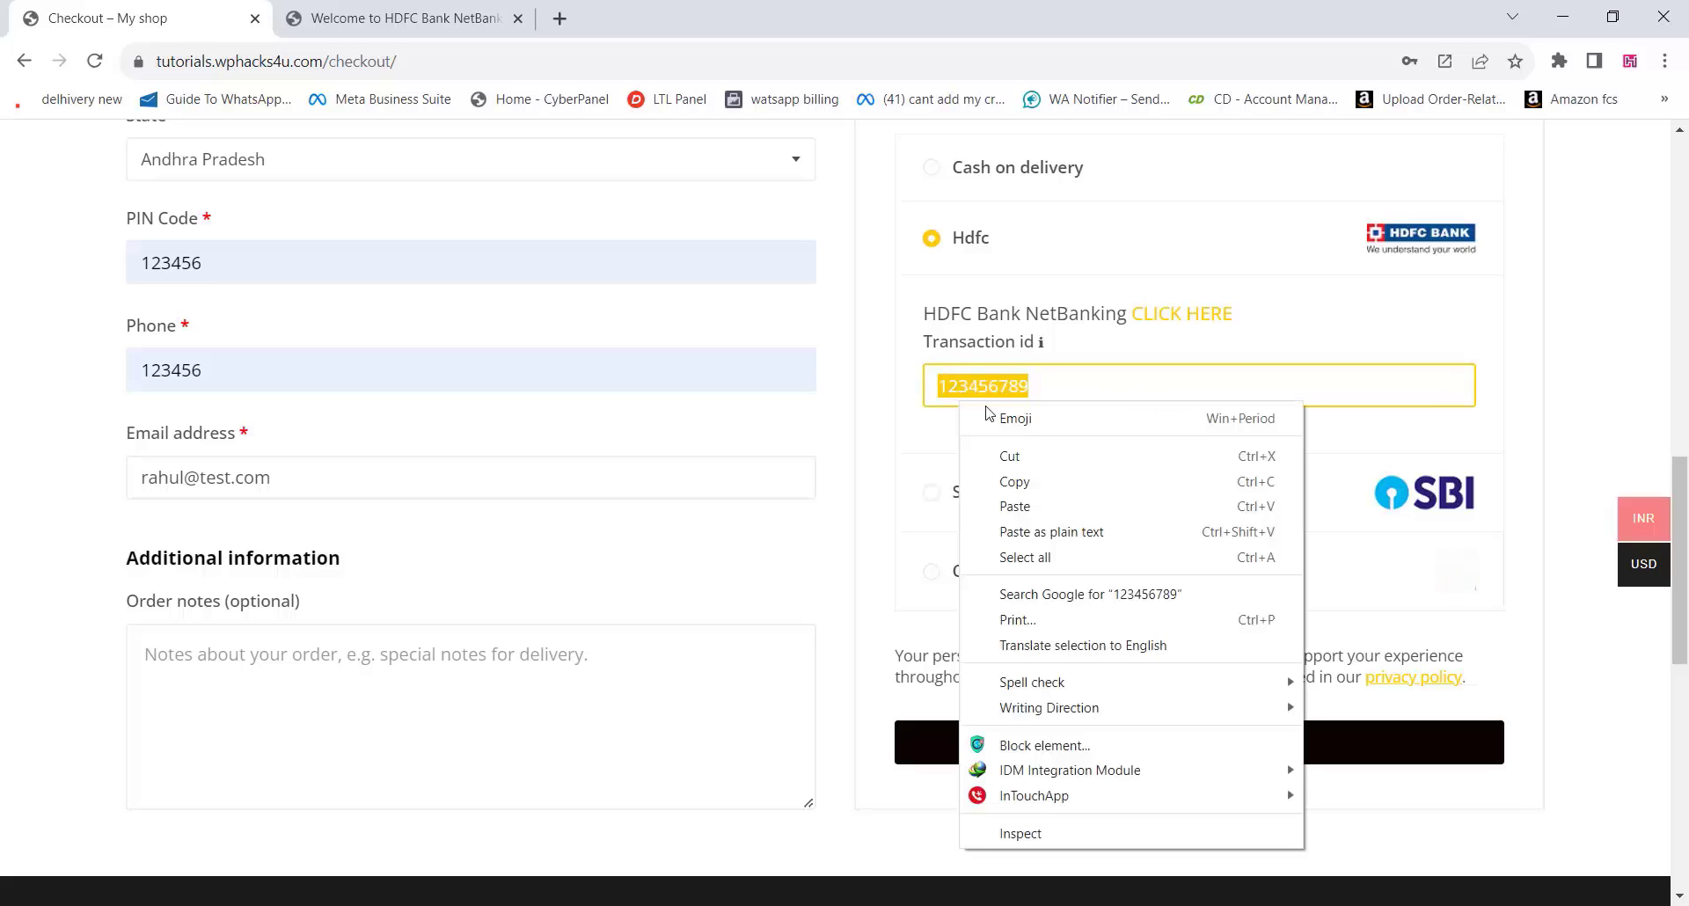
left_click(1010, 458)
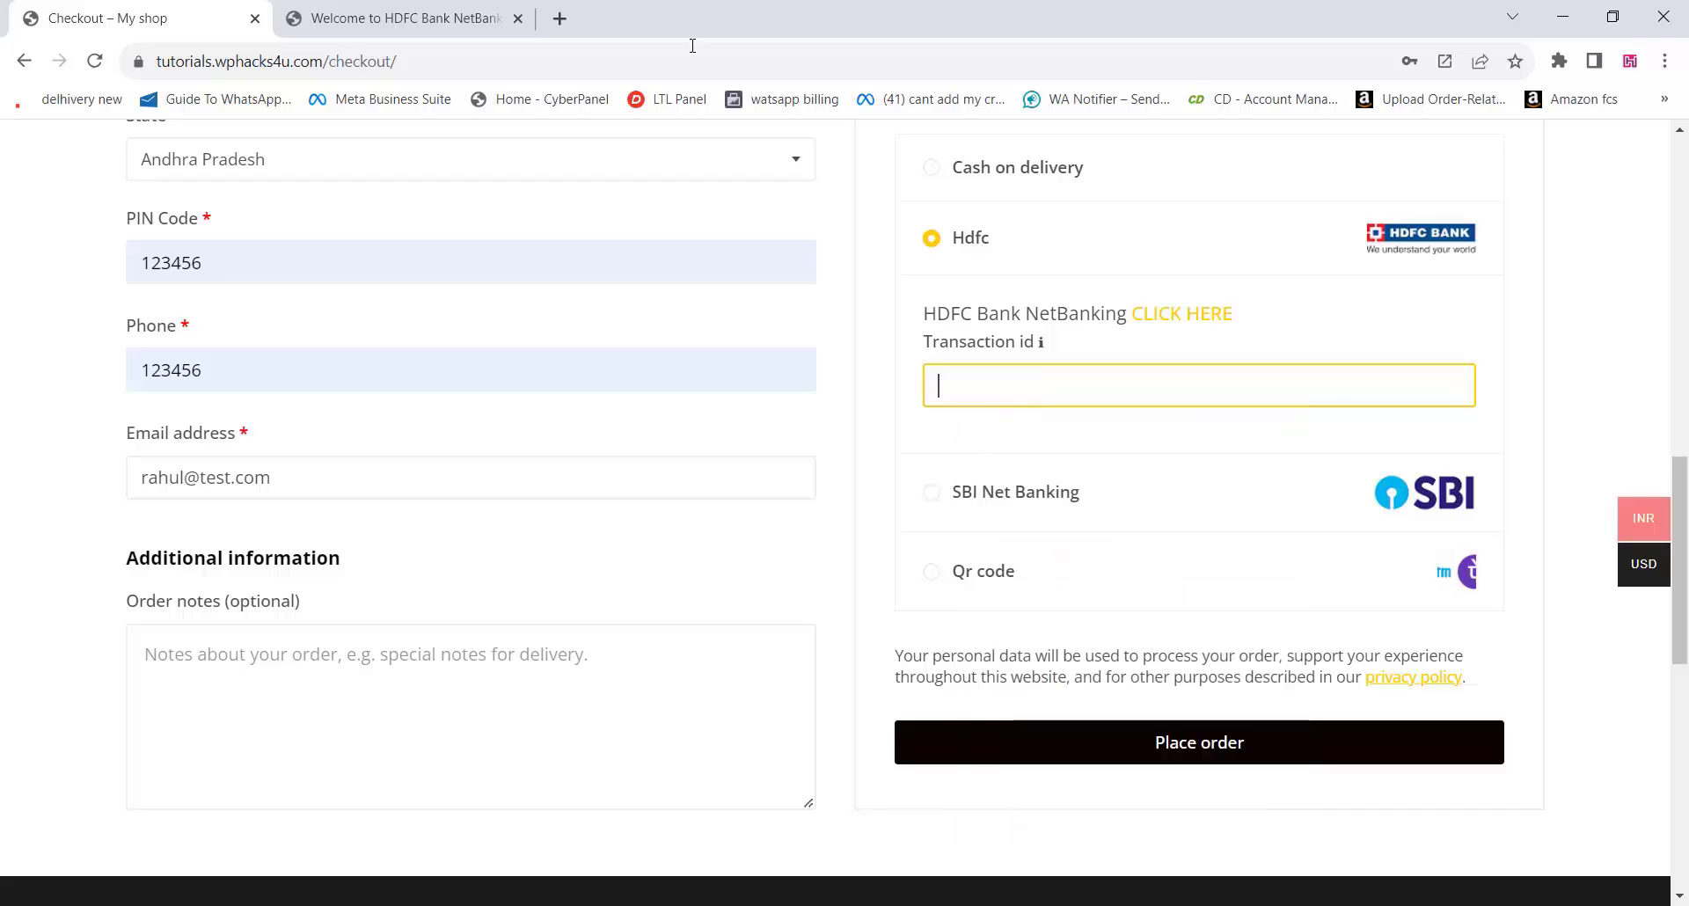
left_click(519, 19)
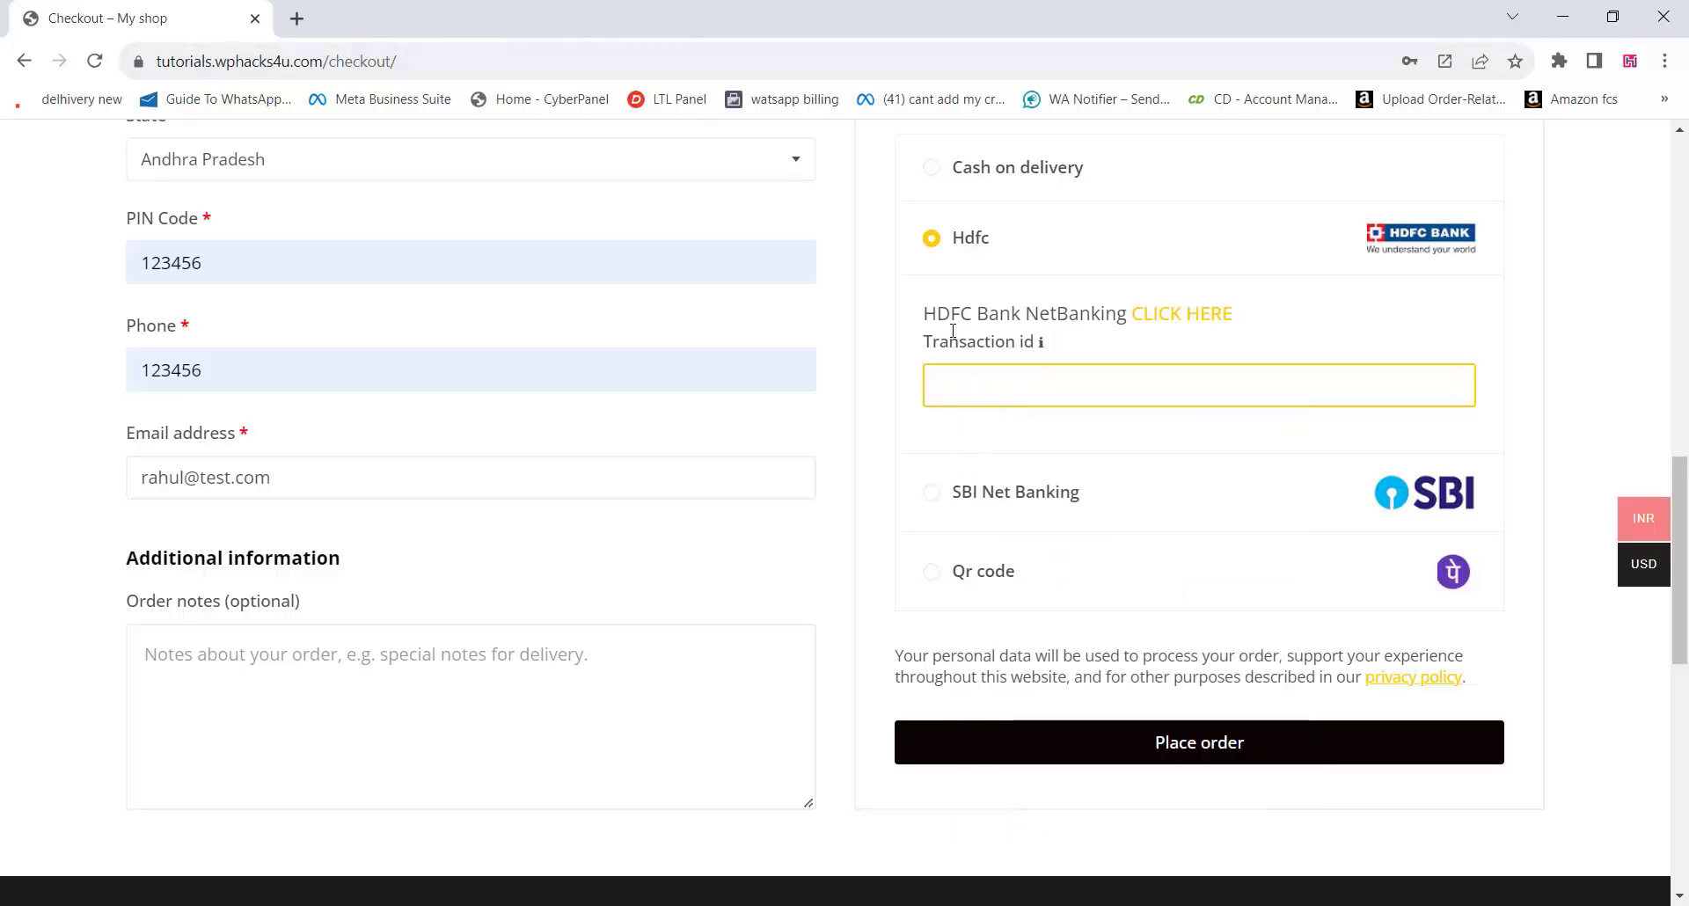
left_click(933, 494)
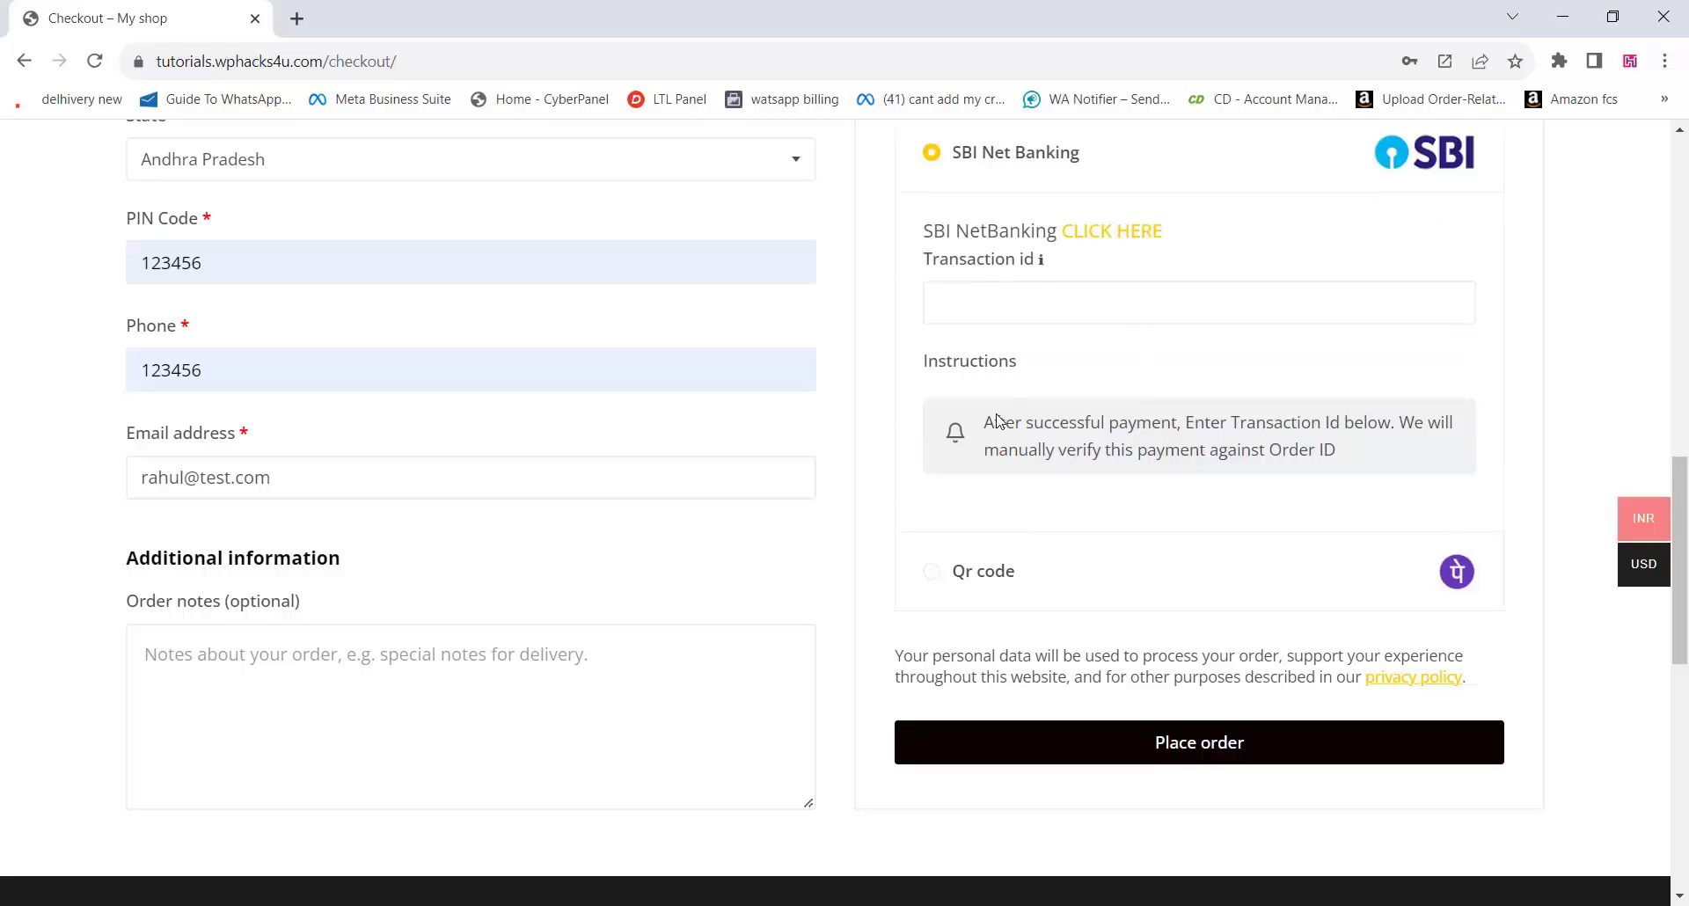
Review SBI's instructions and login page, then select Qr code to show its QR image.
left_click_drag(990, 423, 1414, 449)
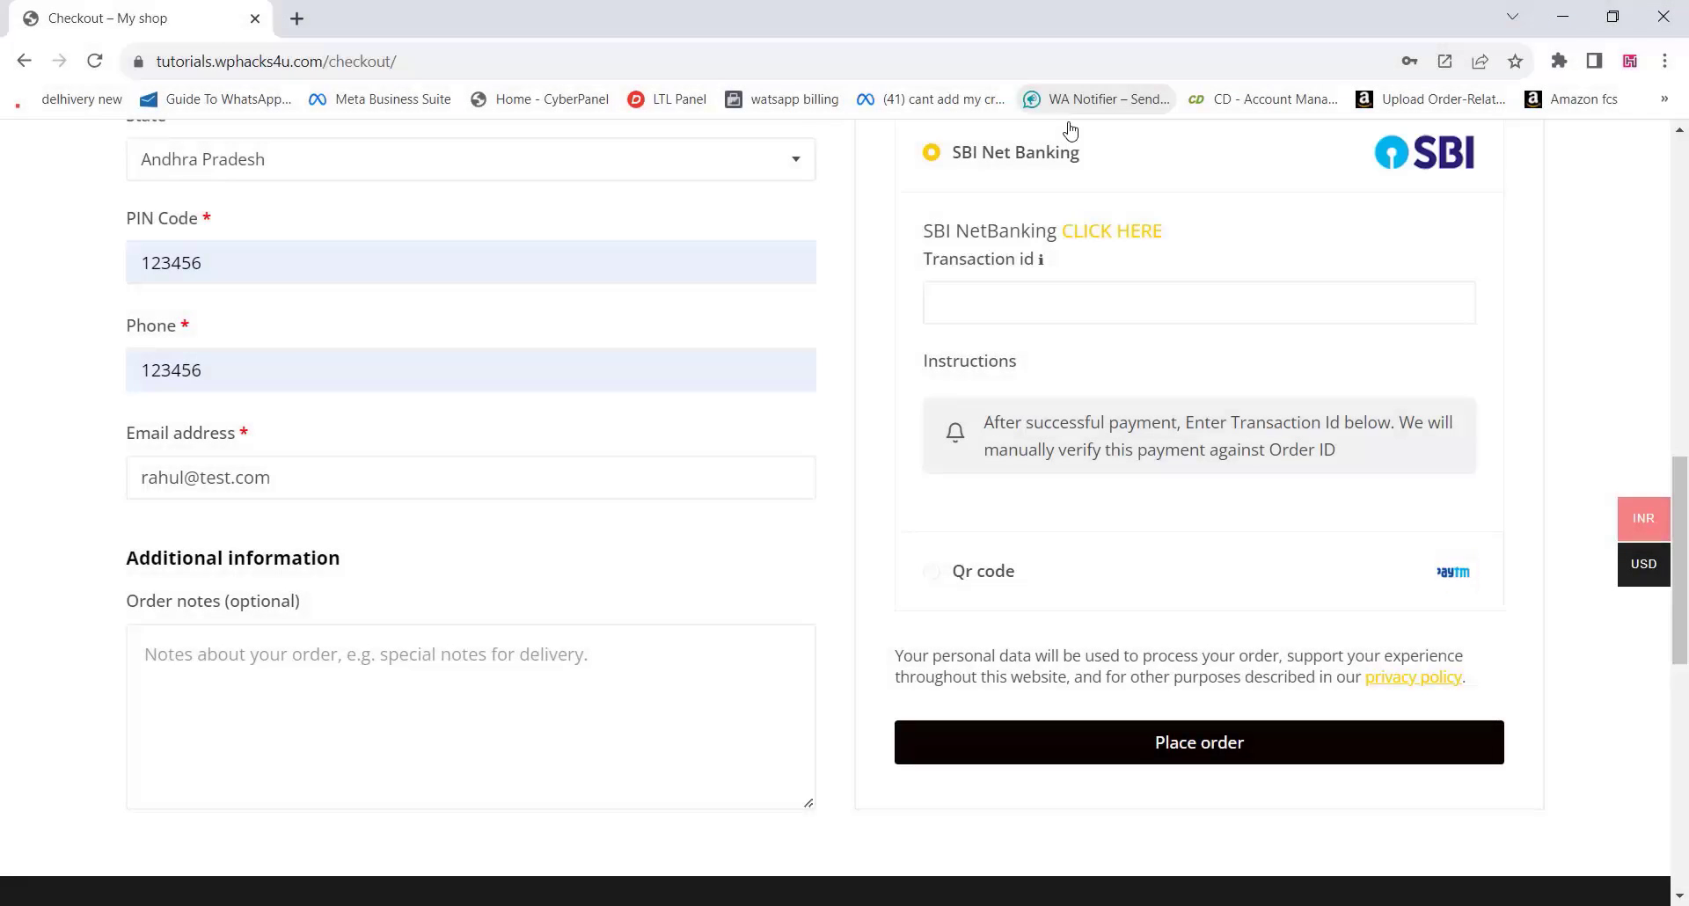
left_click(1097, 232)
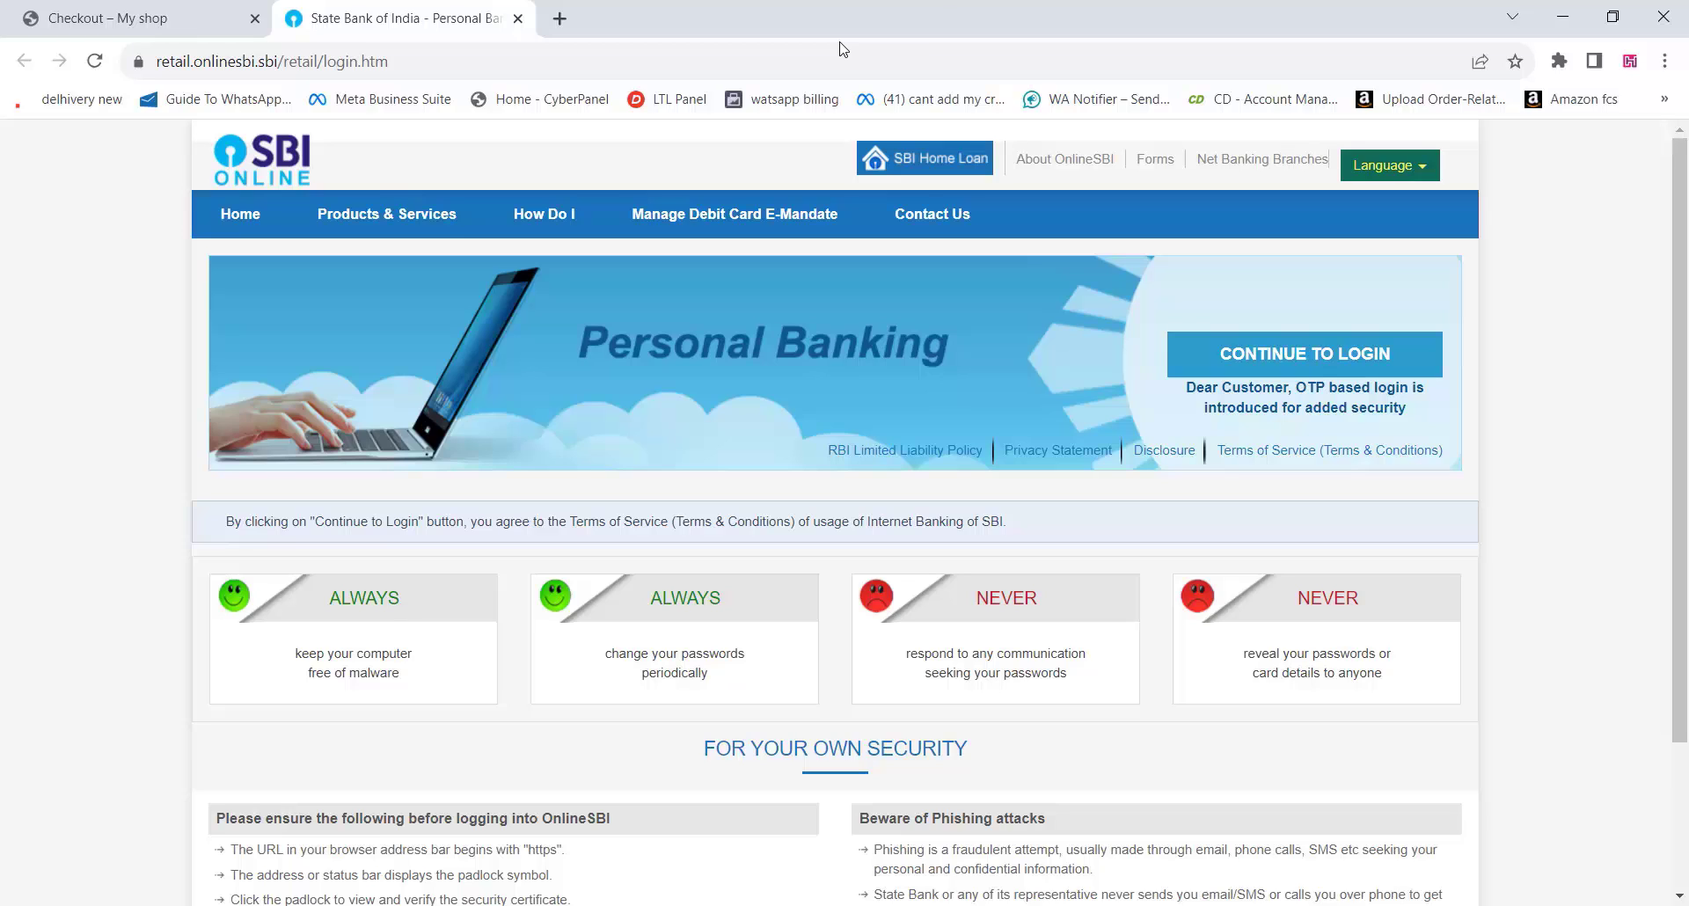
left_click(518, 19)
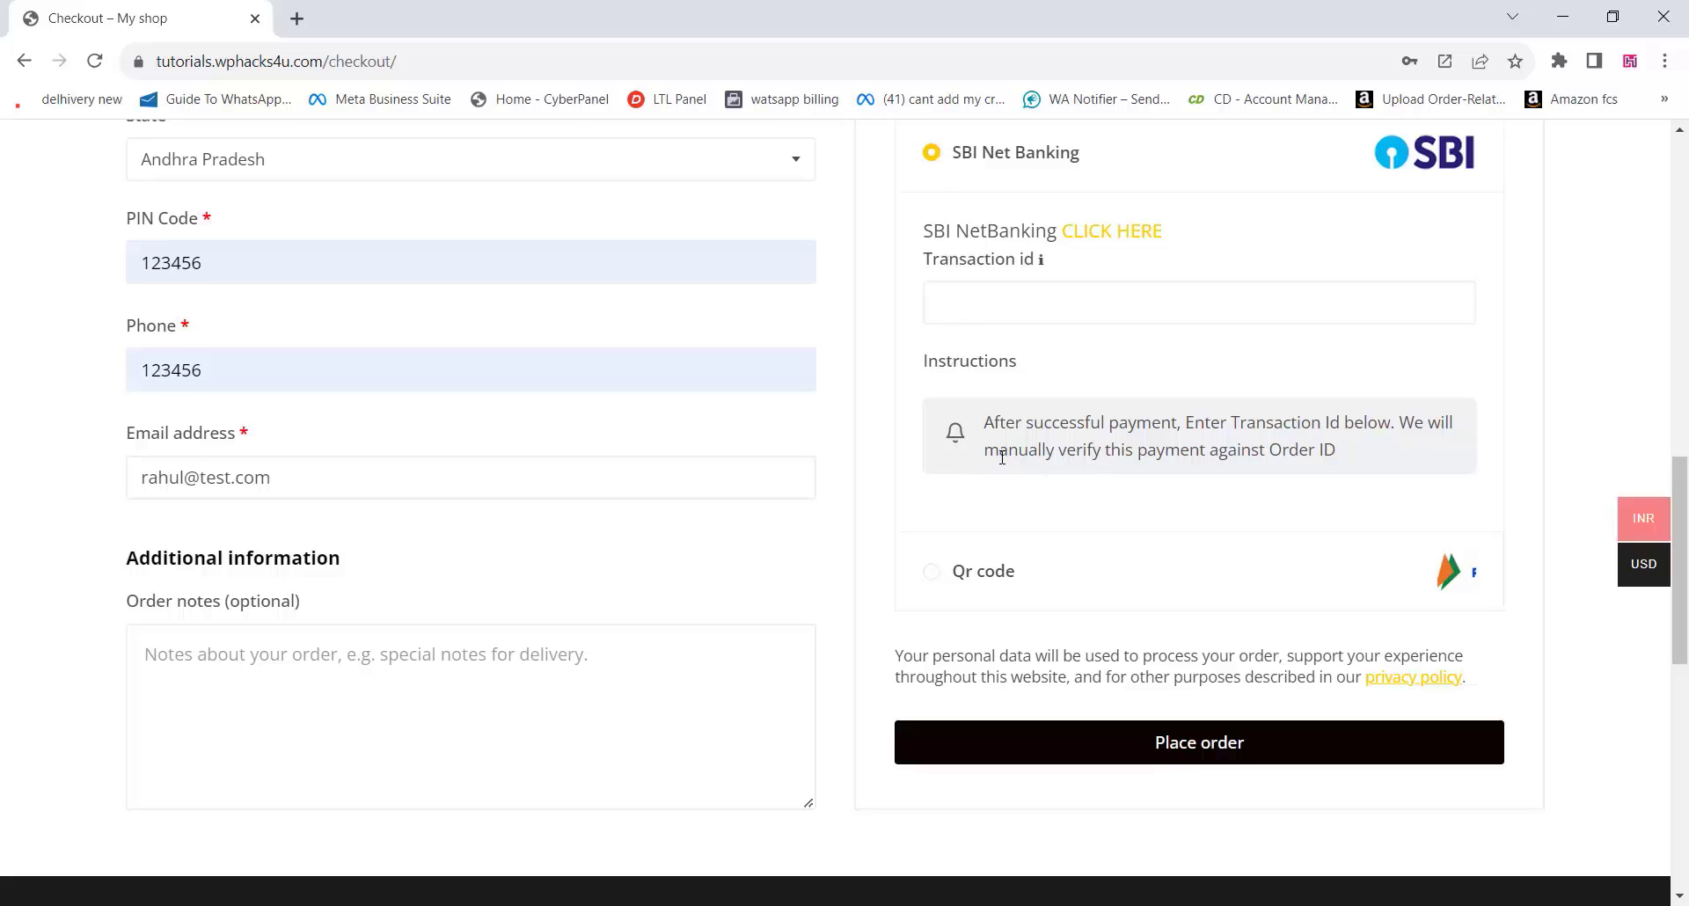
scroll(968, 580, "down", 2)
left_click(934, 461)
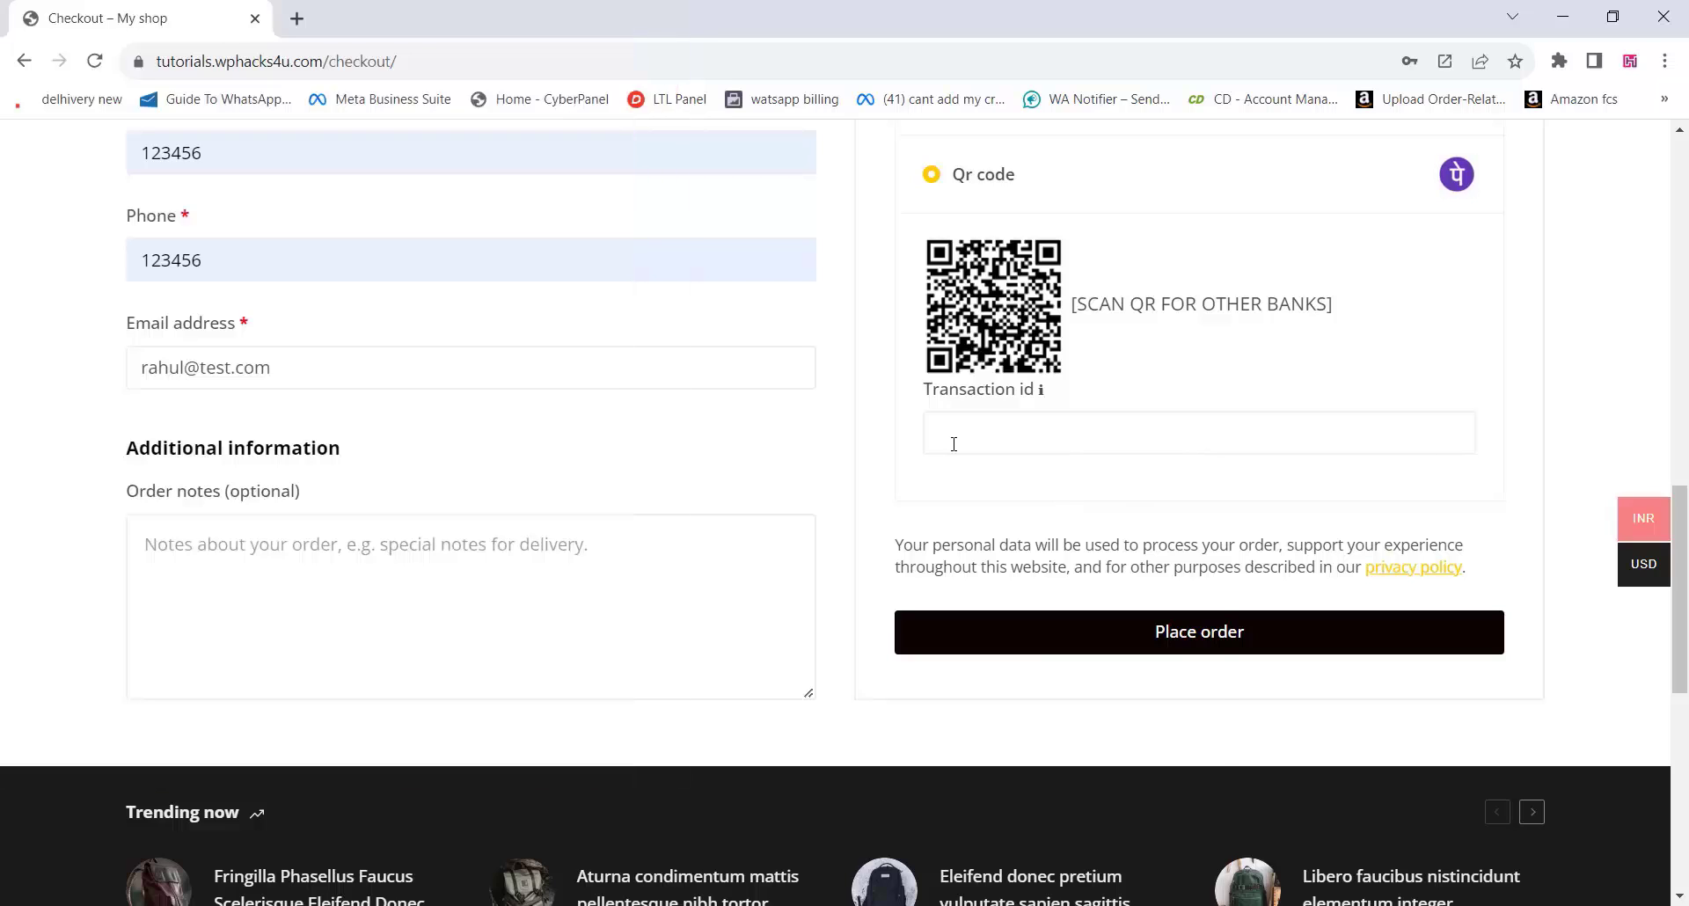
Paste the transaction id into the Qr code field, place the order, and decline saving the address.
right_click(954, 444)
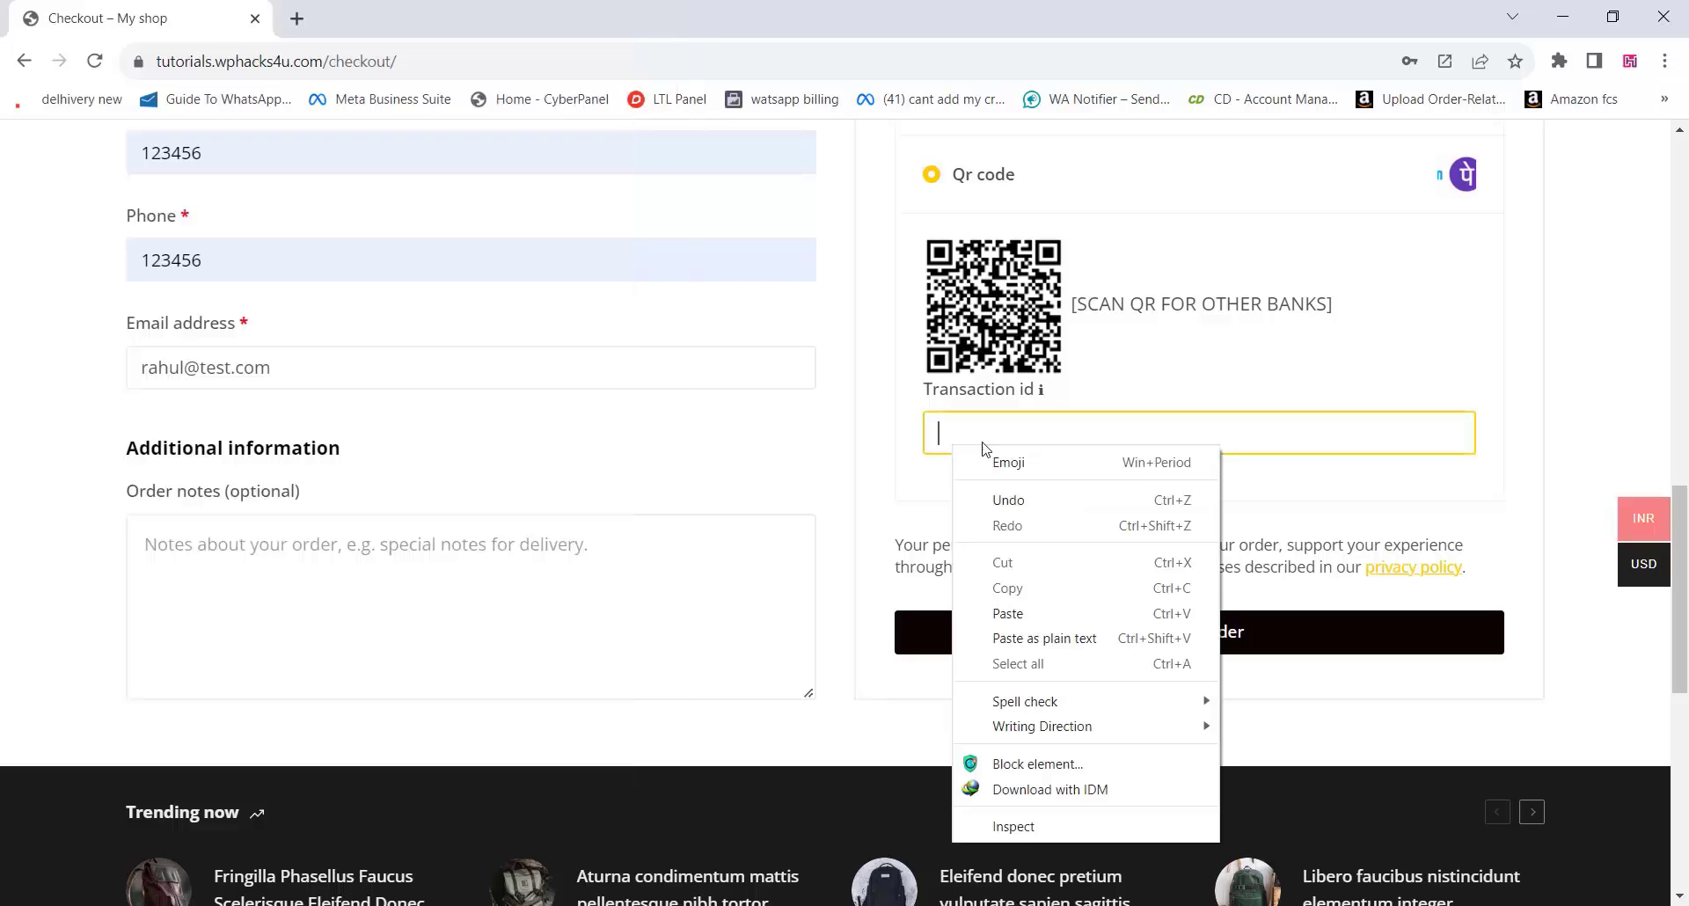
left_click(999, 610)
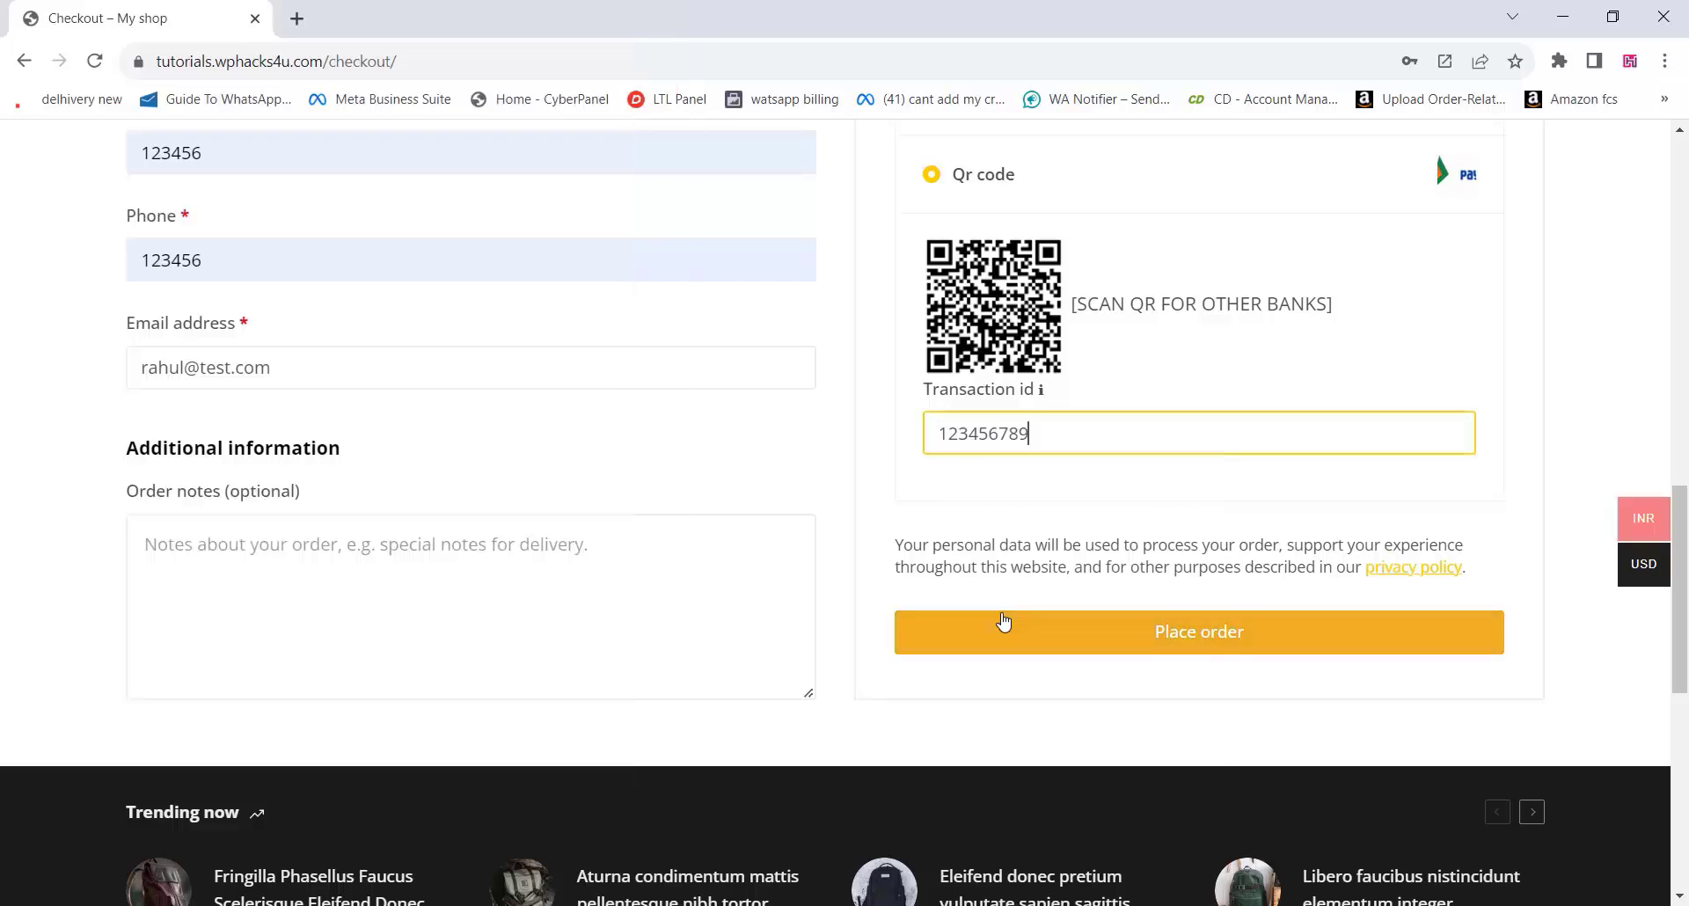
left_click(1199, 633)
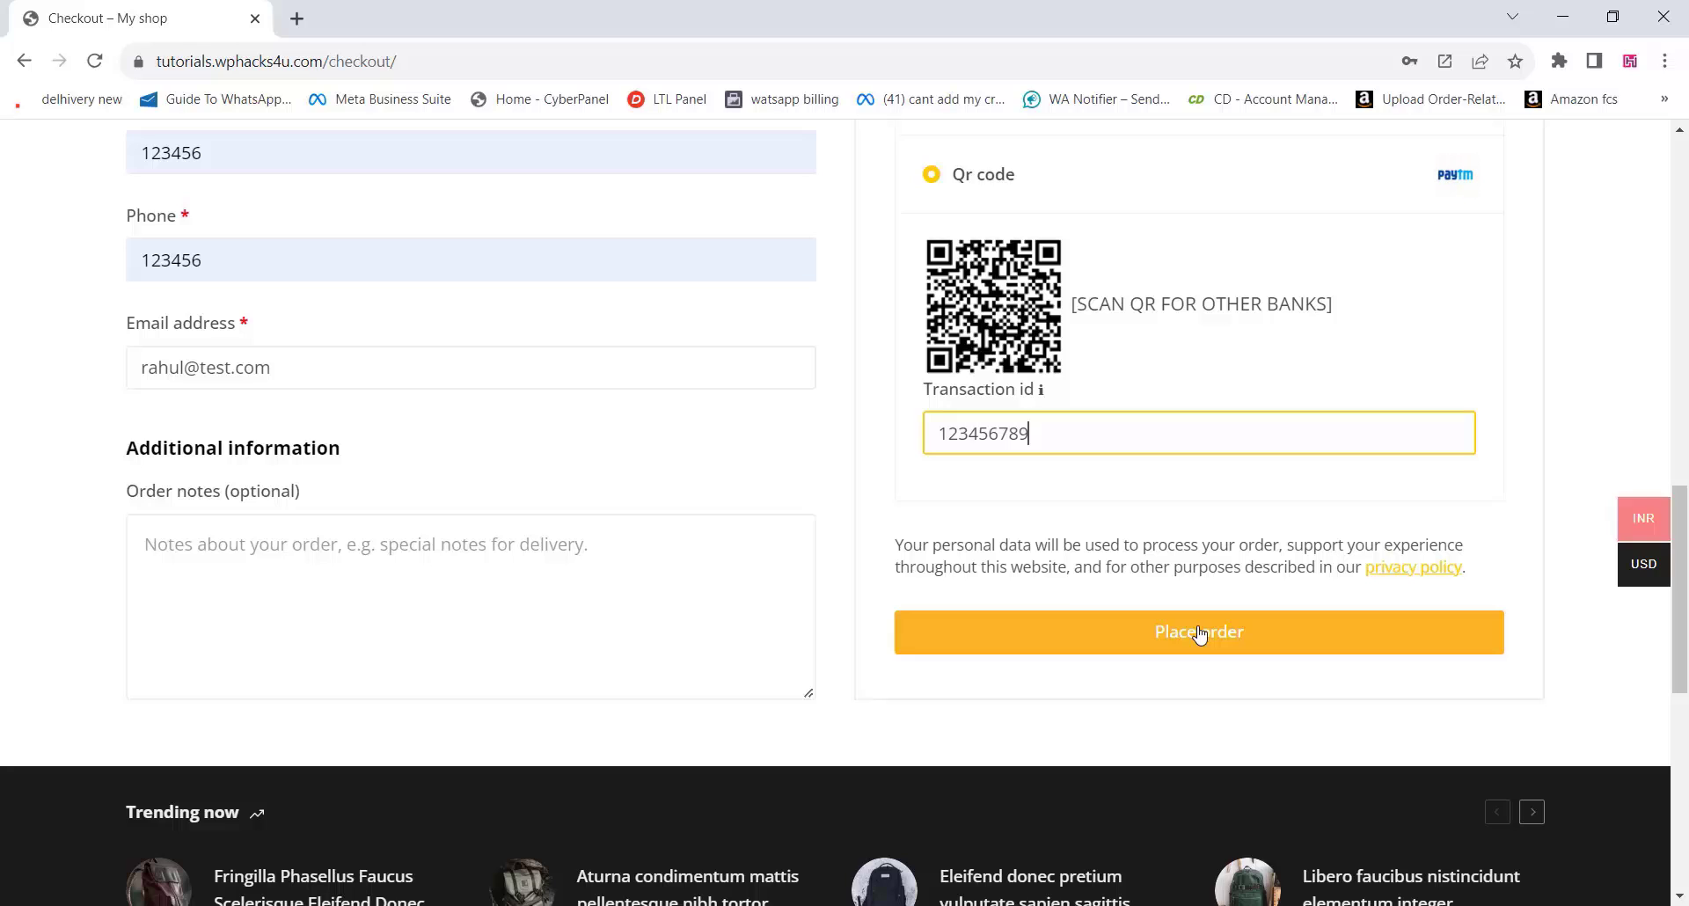
left_click(1199, 634)
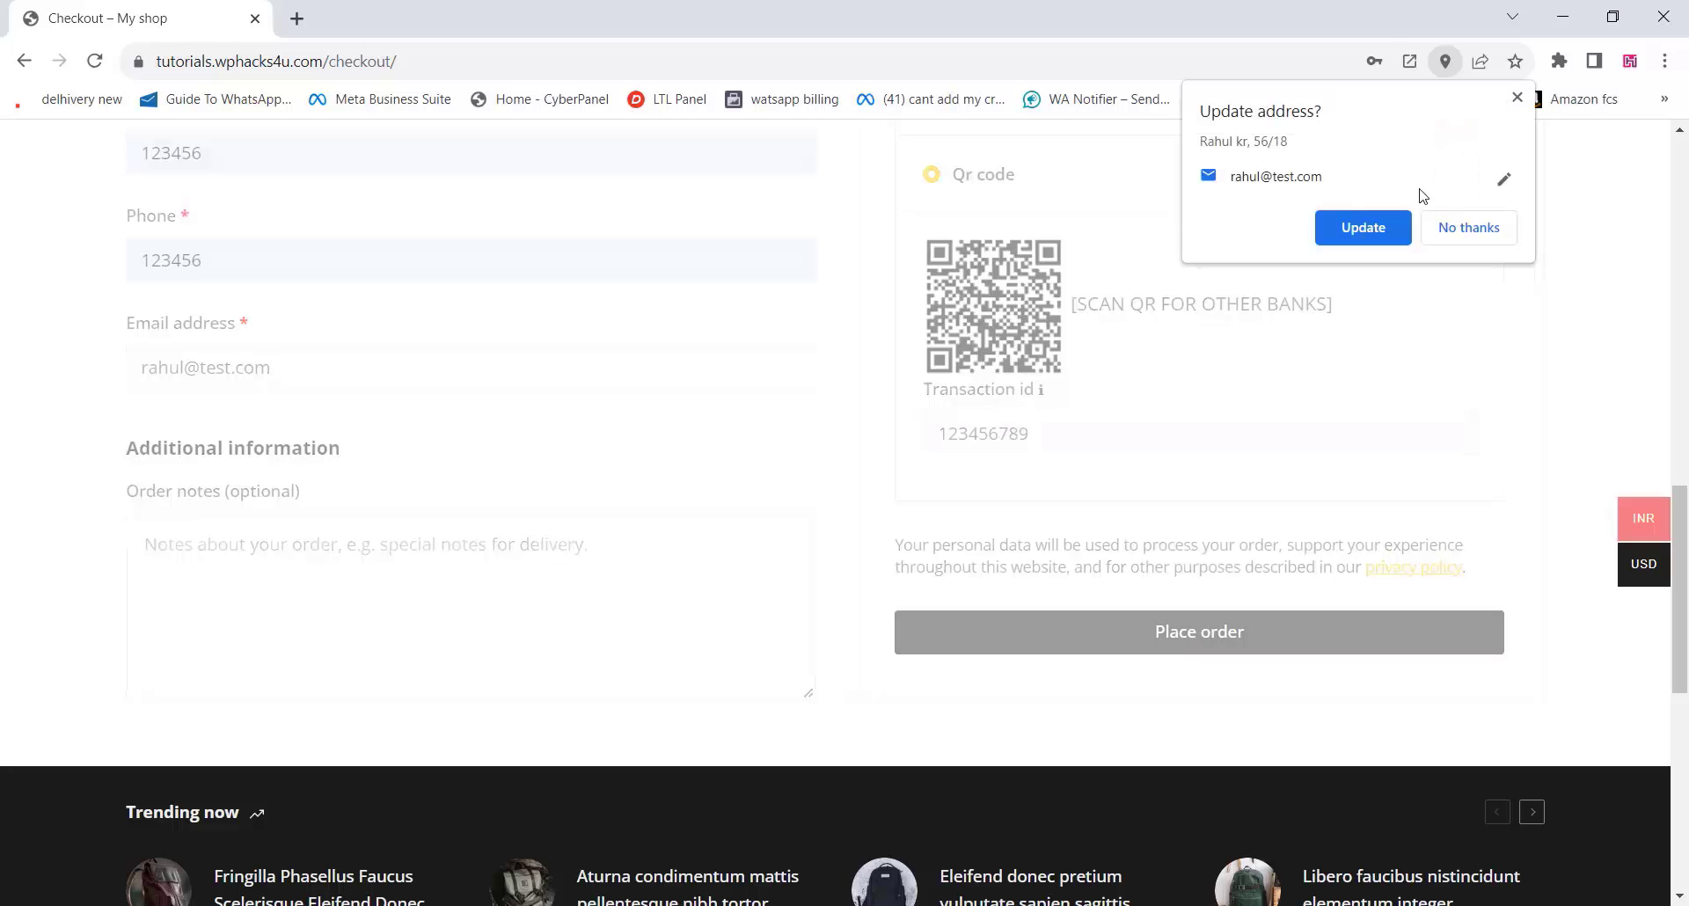
left_click(1460, 227)
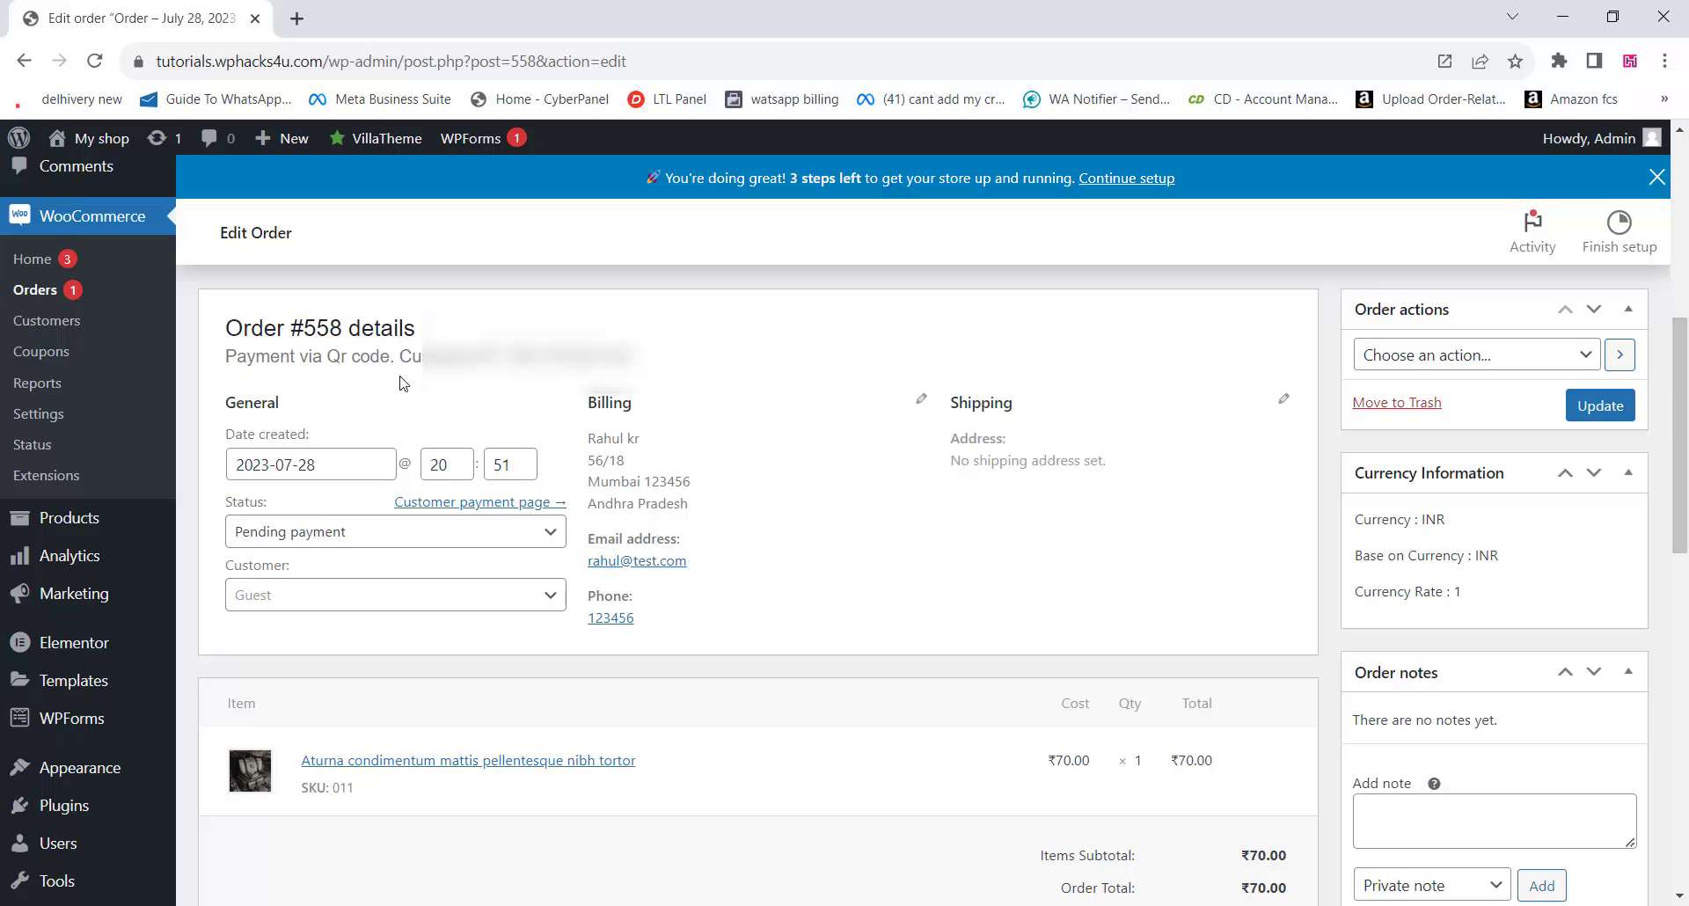
Inspect the order's Qr code payment method and its Transaction id under Payment Information.
left_click_drag(226, 351, 393, 379)
left_click(443, 380)
scroll(444, 385, "down", 5)
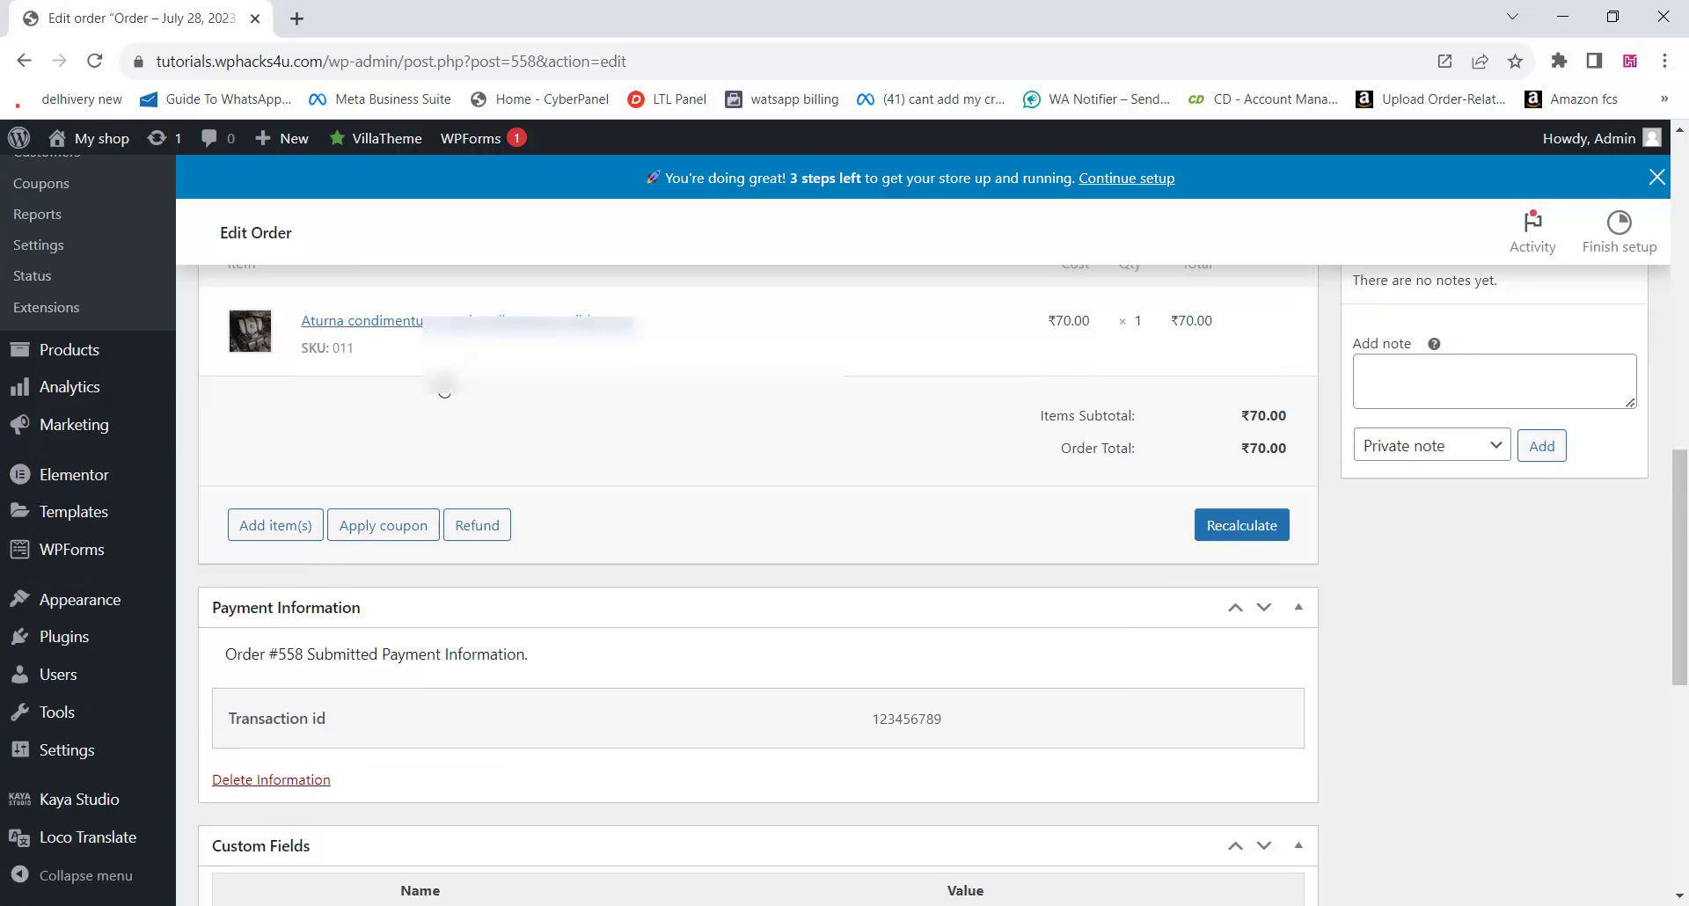
scroll(444, 385, "down", 3)
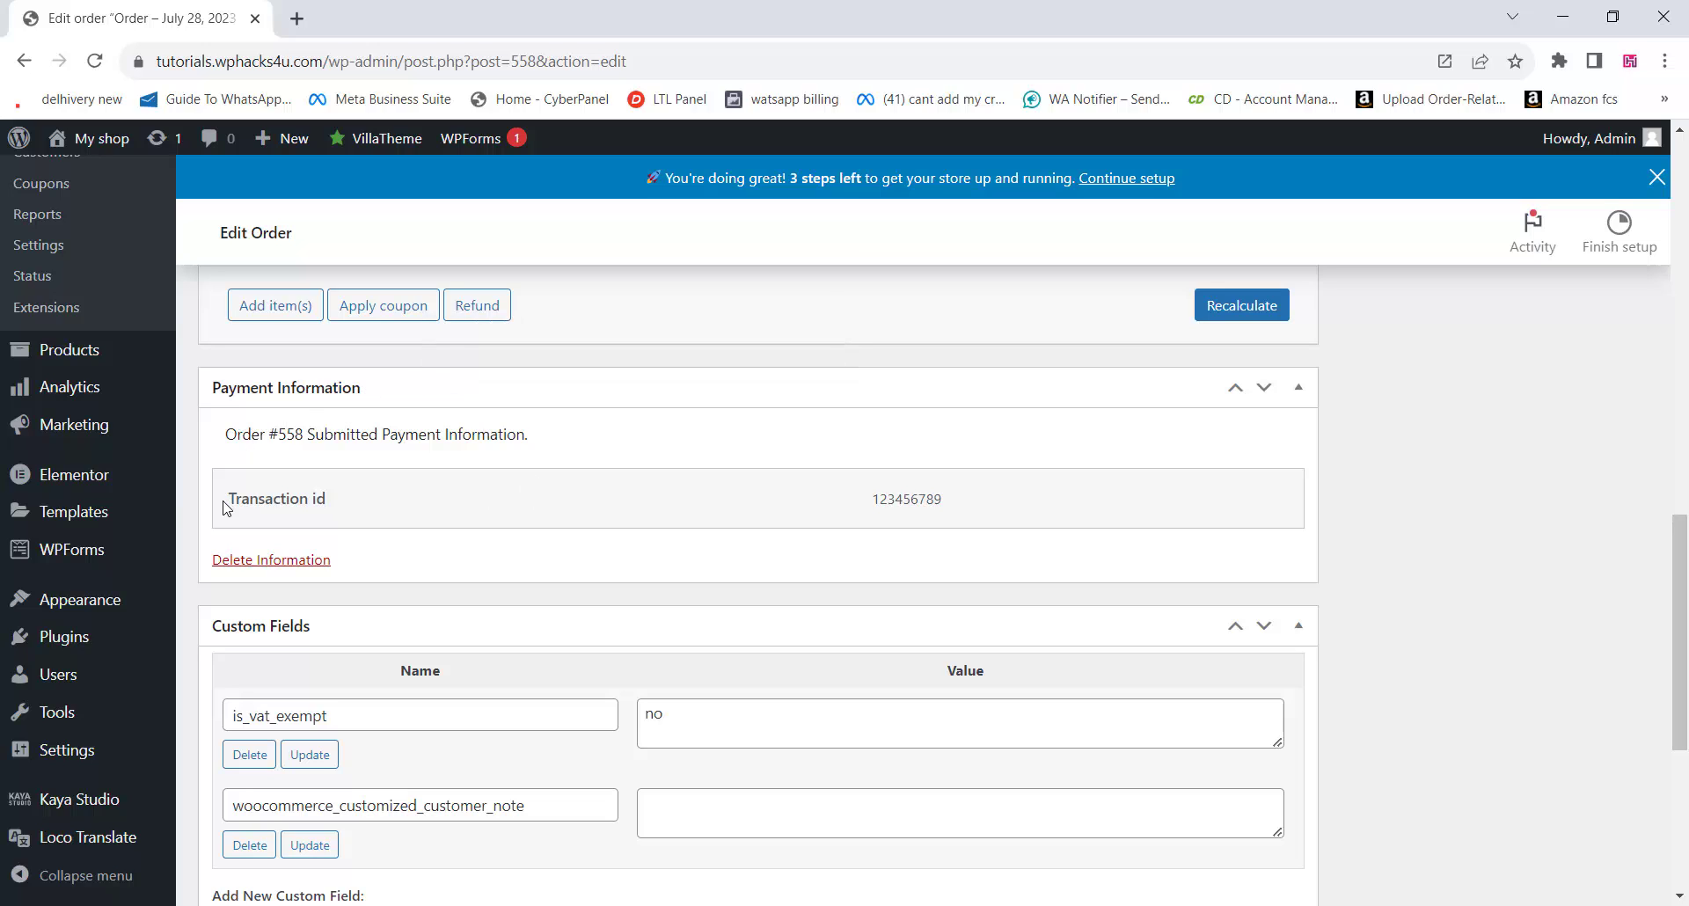
left_click_drag(223, 508, 1016, 513)
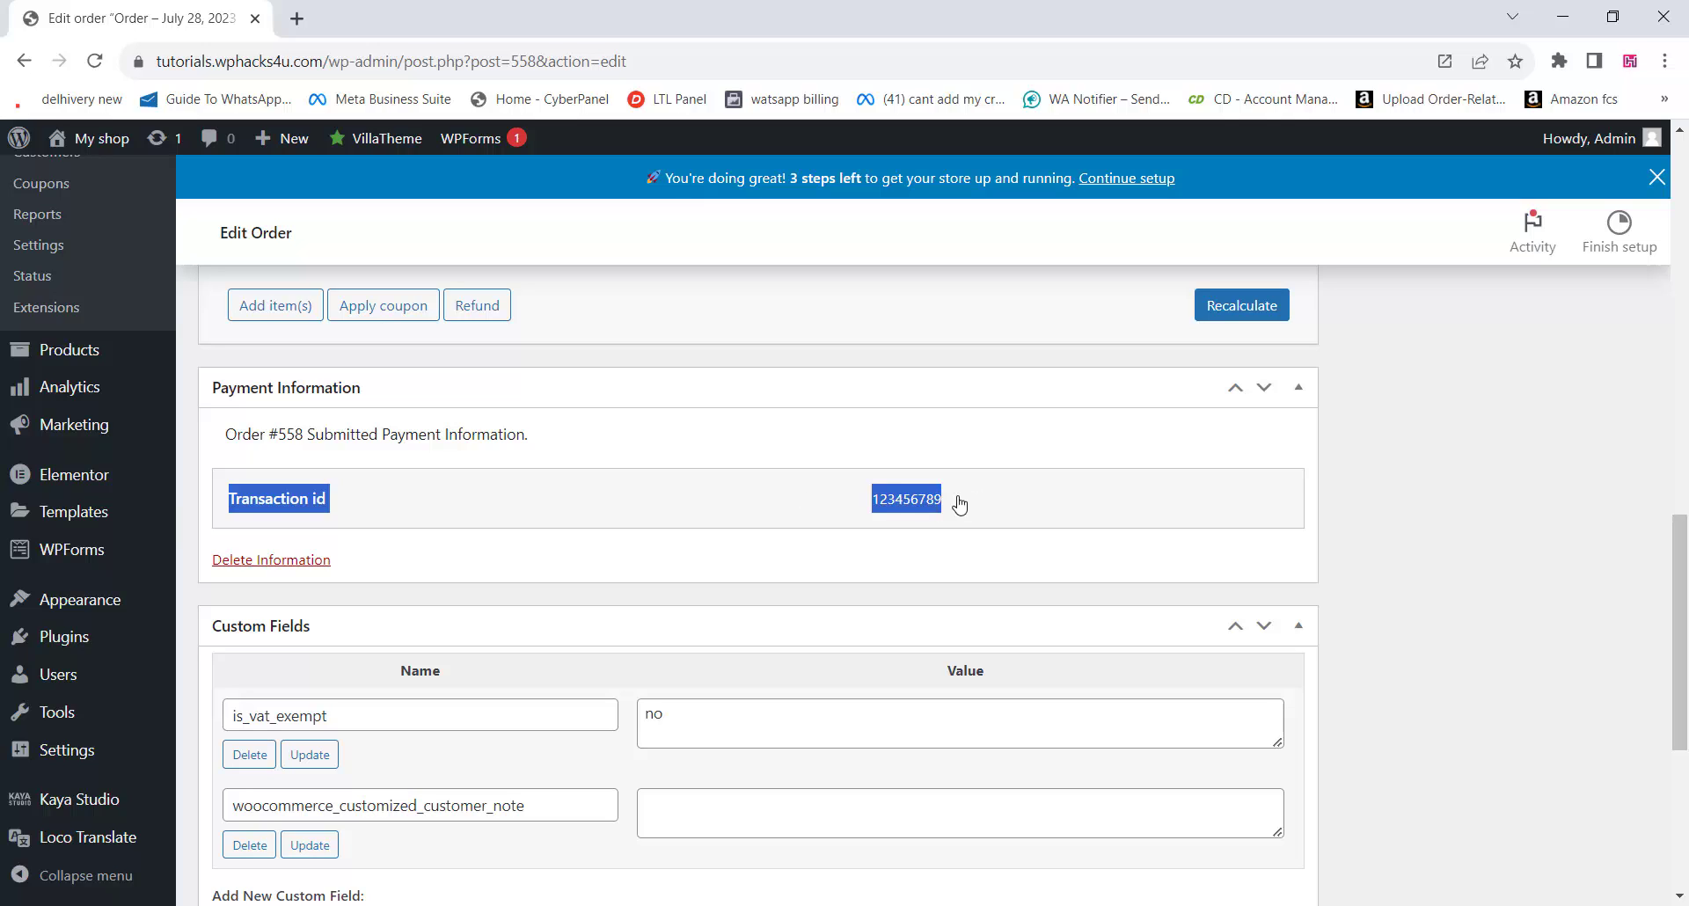
left_click(440, 591)
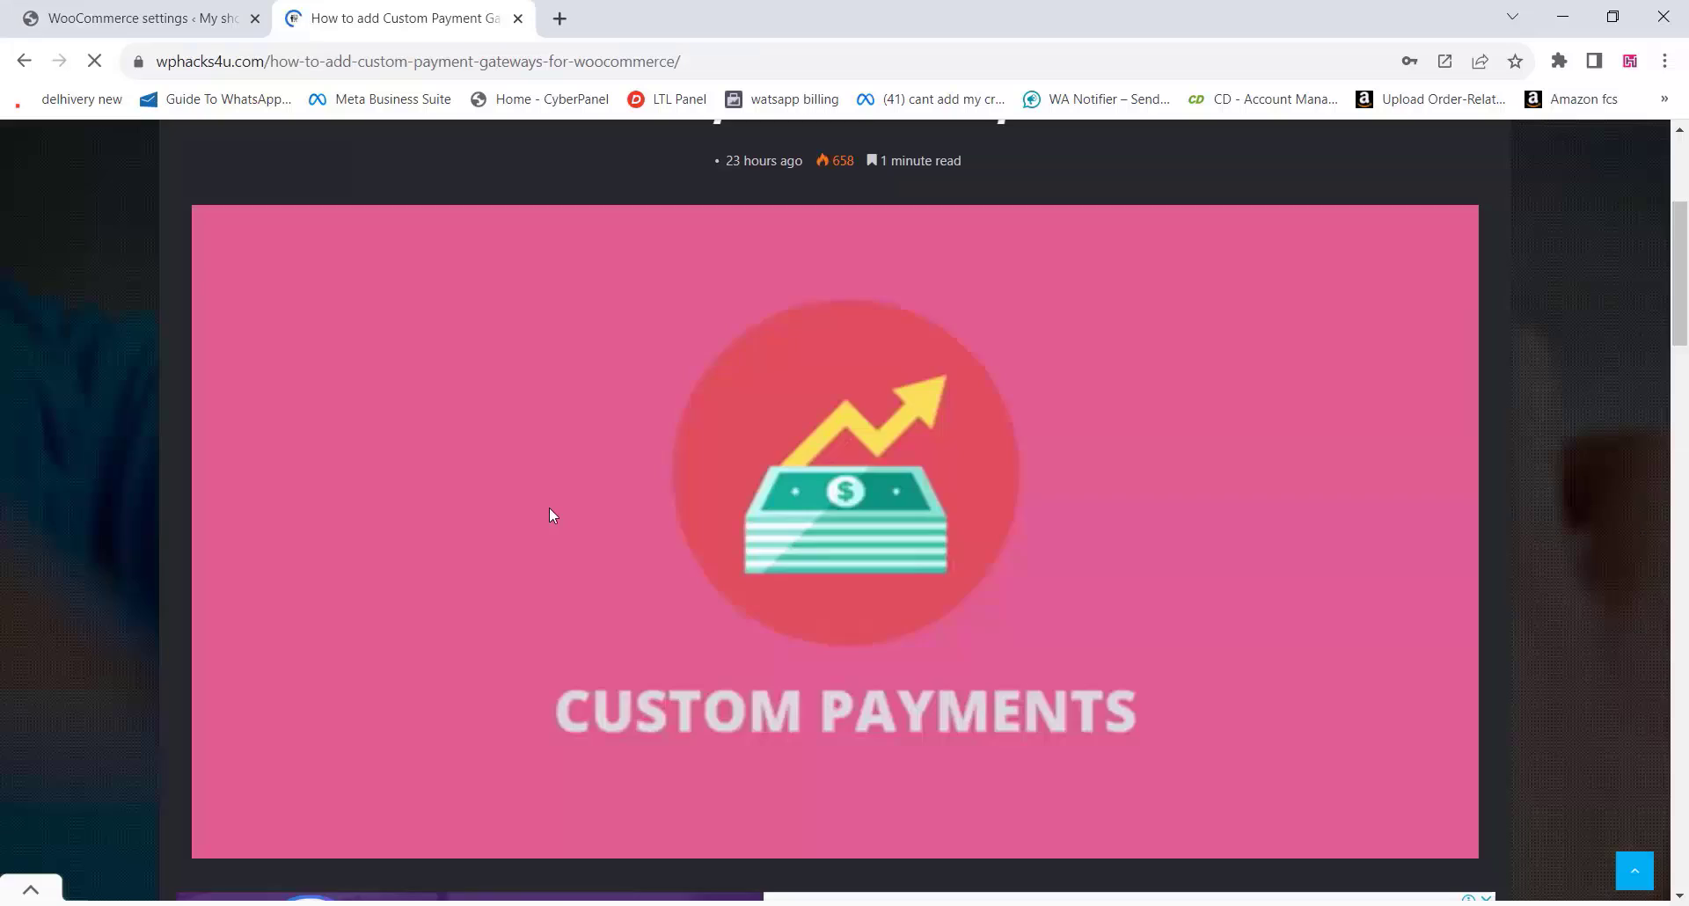
Scroll the wphacks4u.com article to the Custom Payment Gateways FREE DOWNLOAD button.
scroll(548, 509, "down", 7)
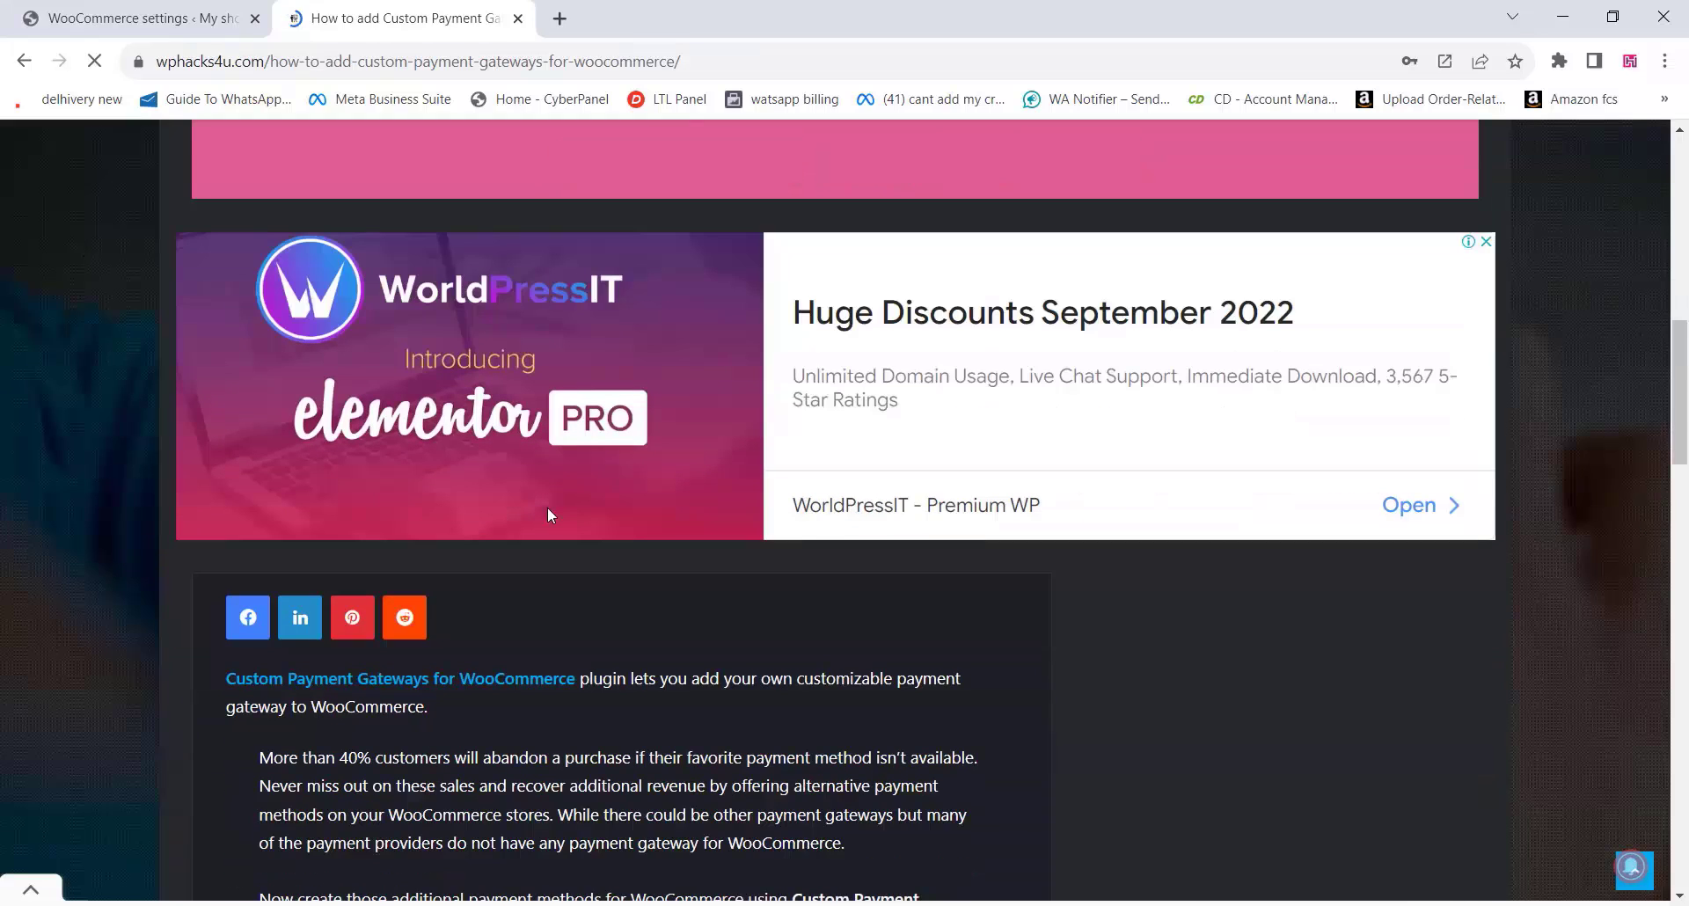
scroll(546, 509, "down", 6)
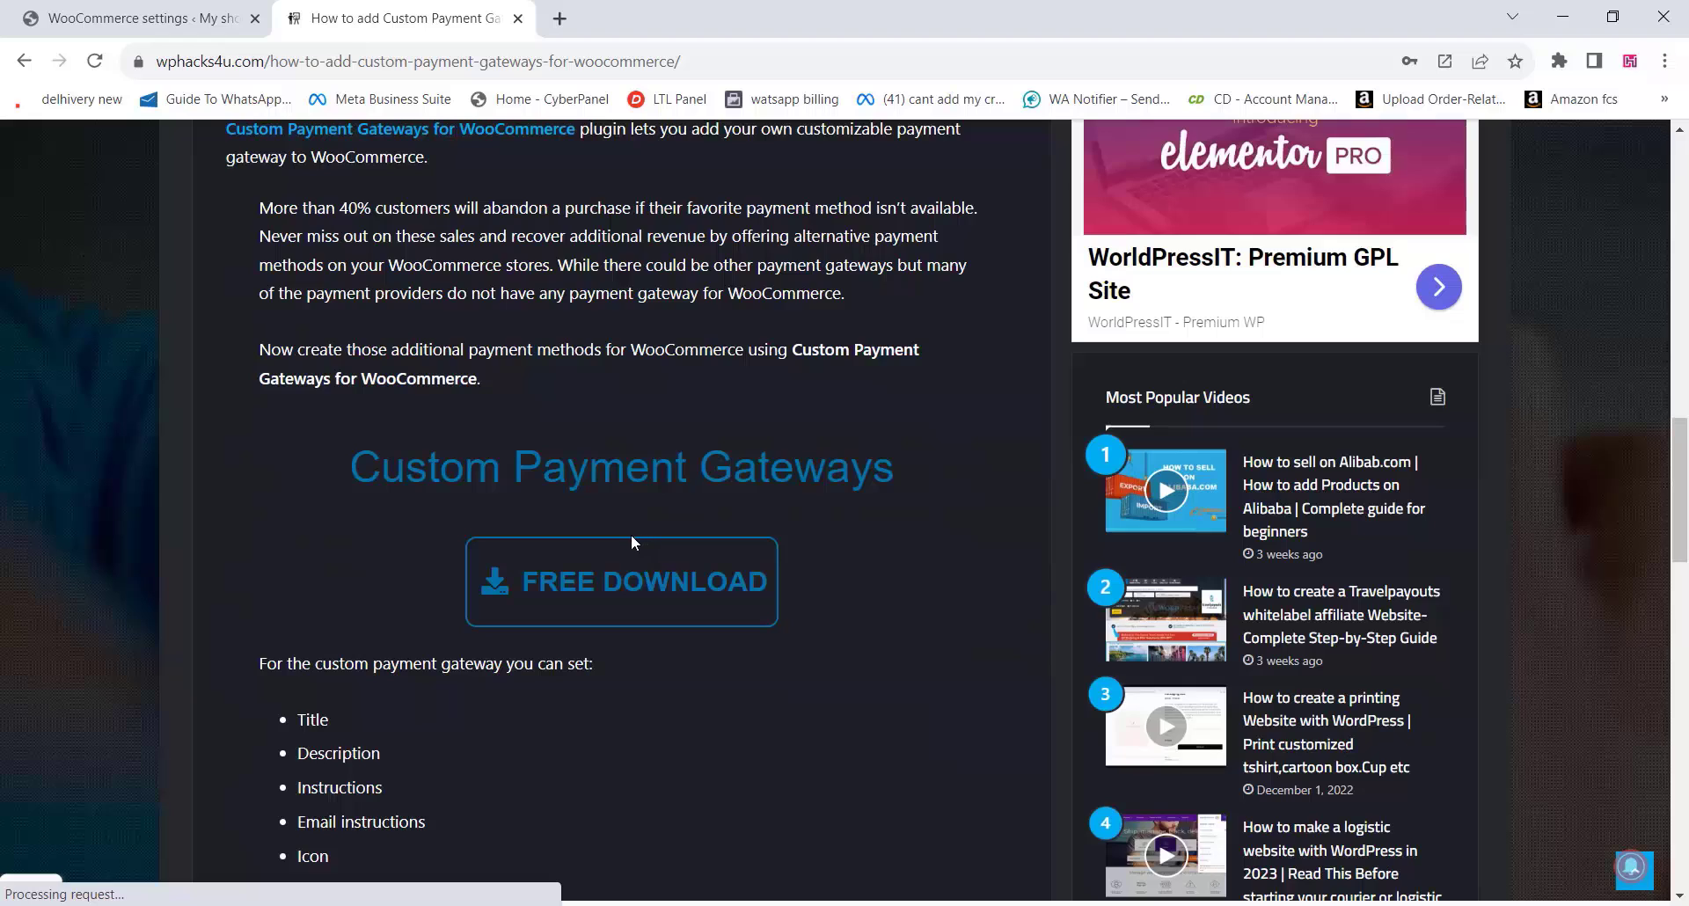
scroll(629, 539, "up", 8)
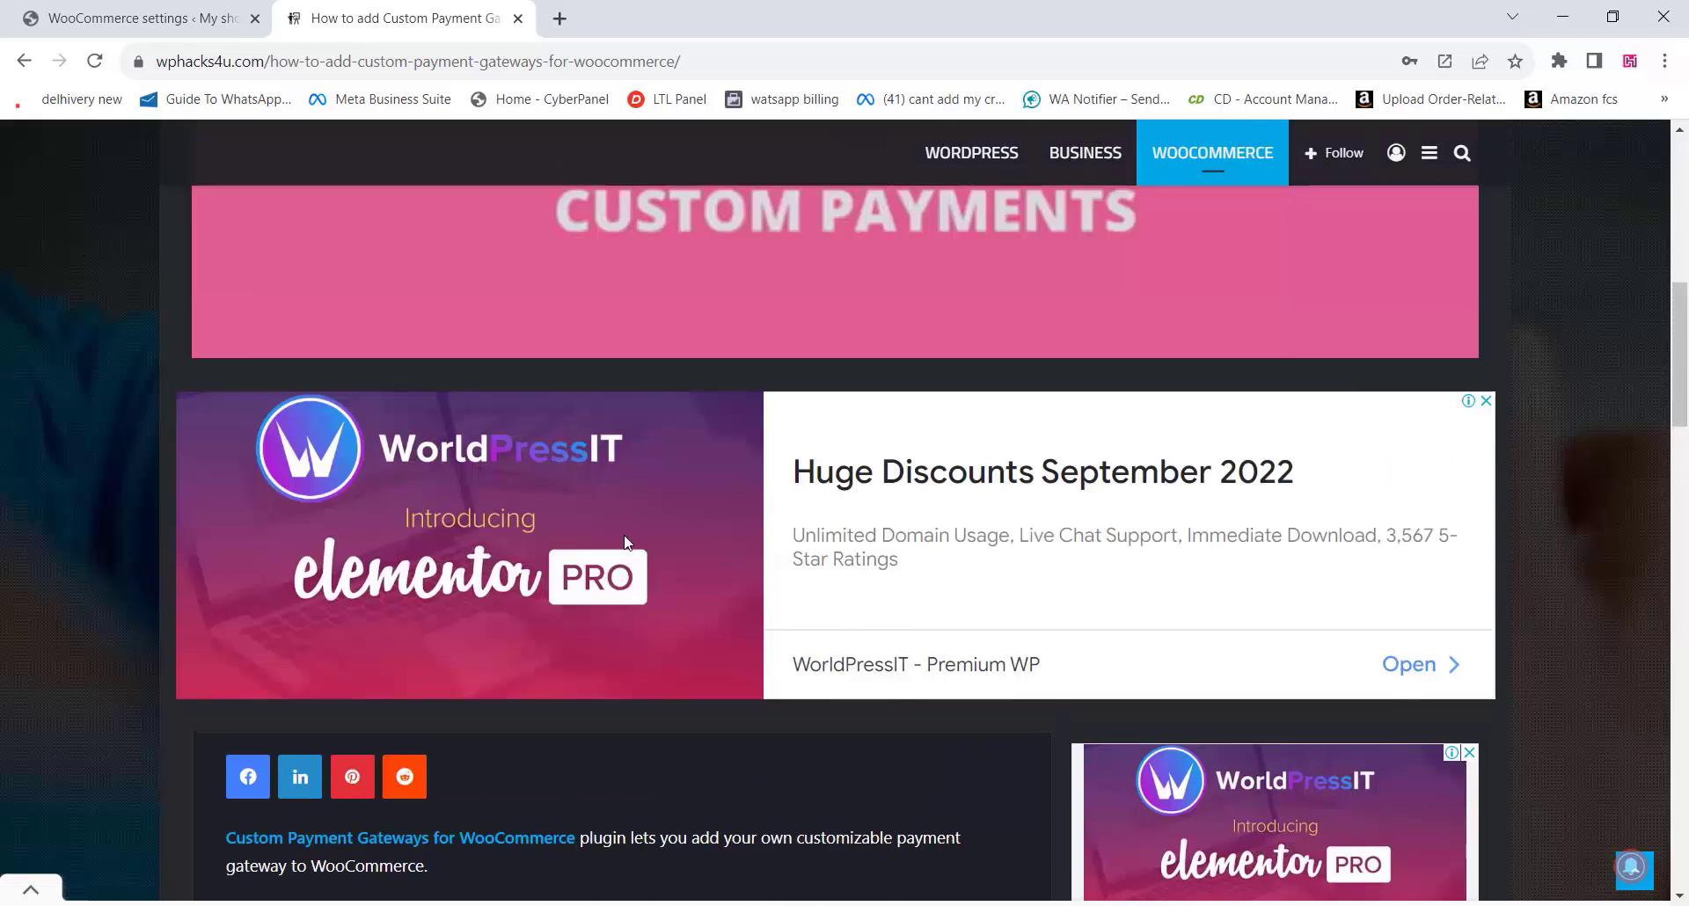
scroll(625, 541, "up", 7)
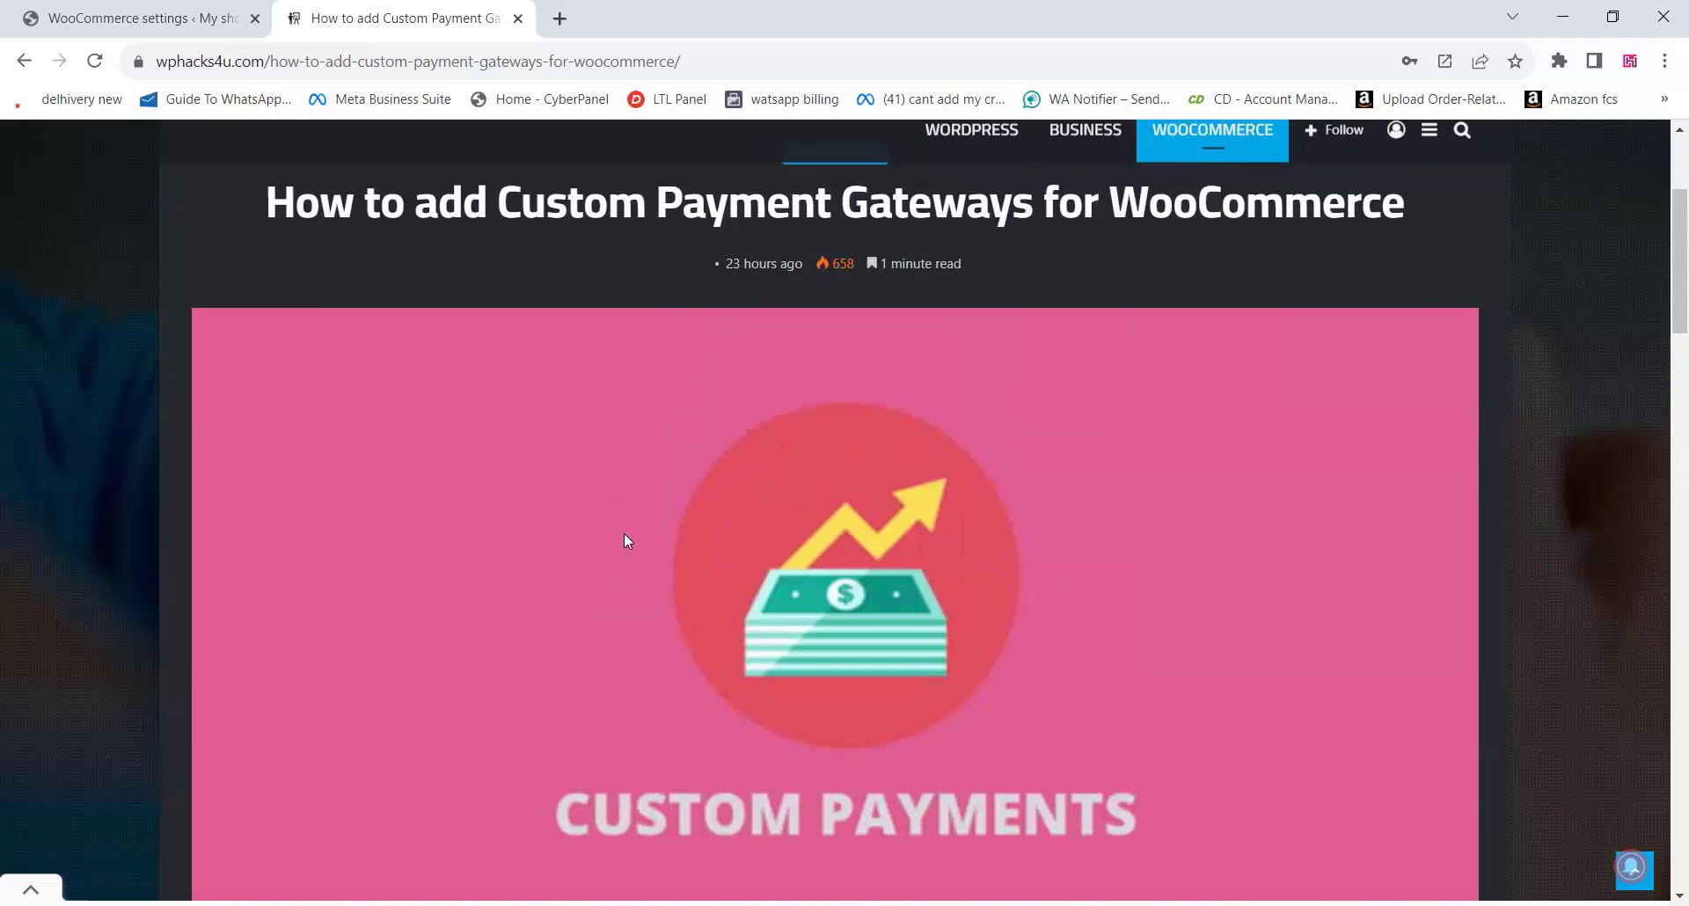
scroll(625, 540, "down", 12)
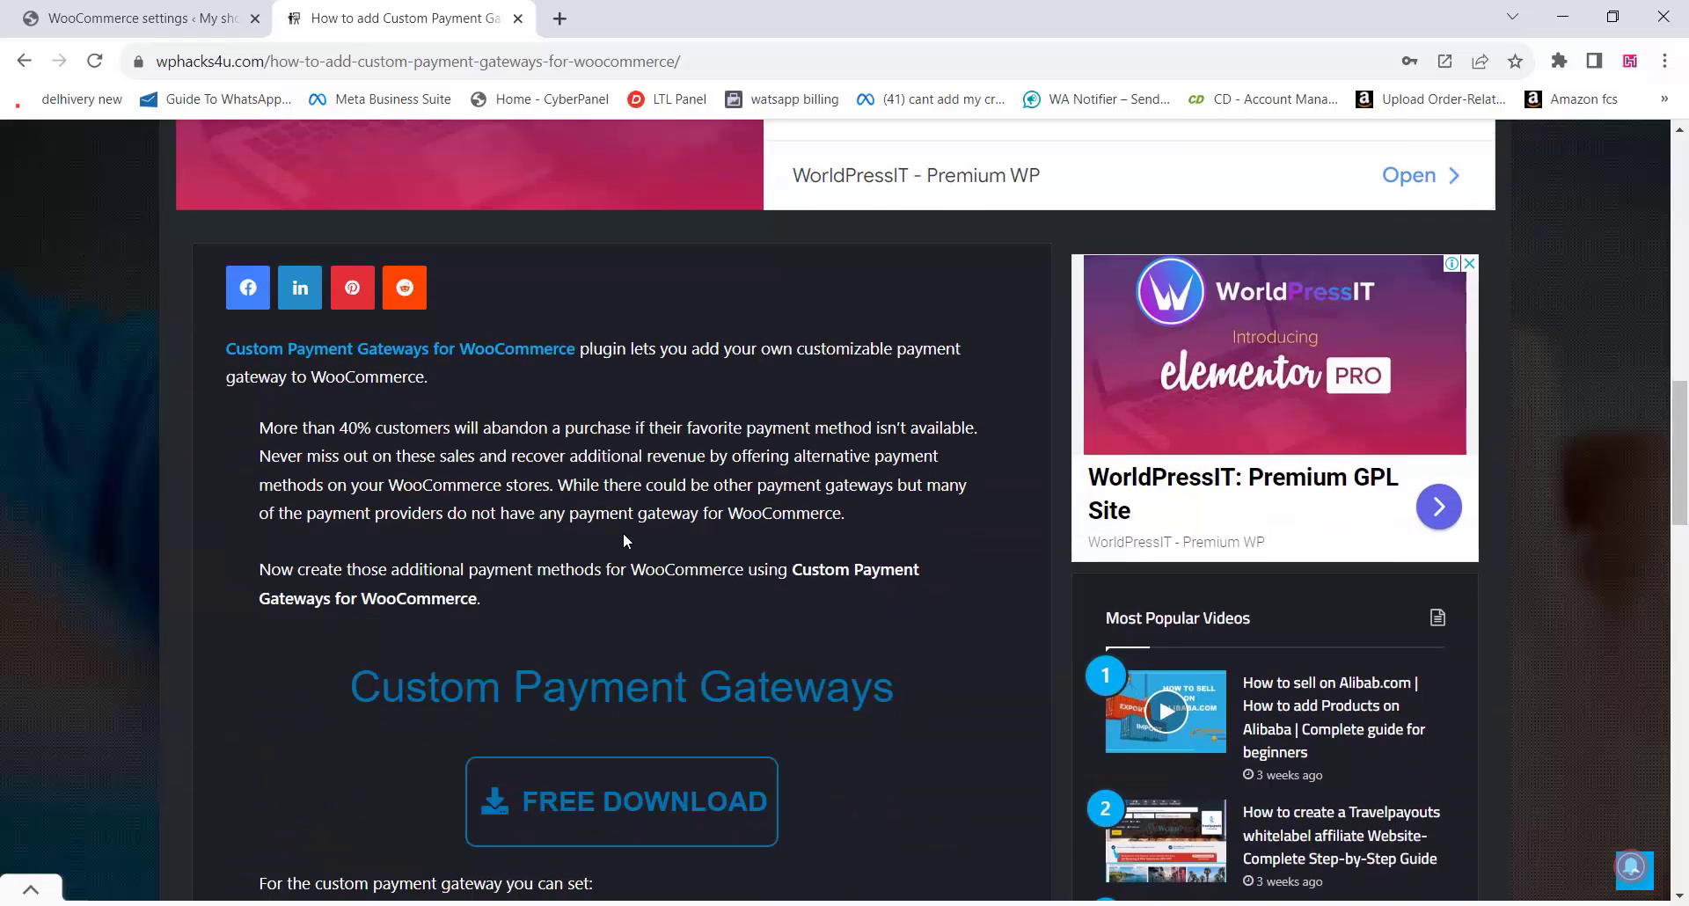
scroll(625, 540, "down", 4)
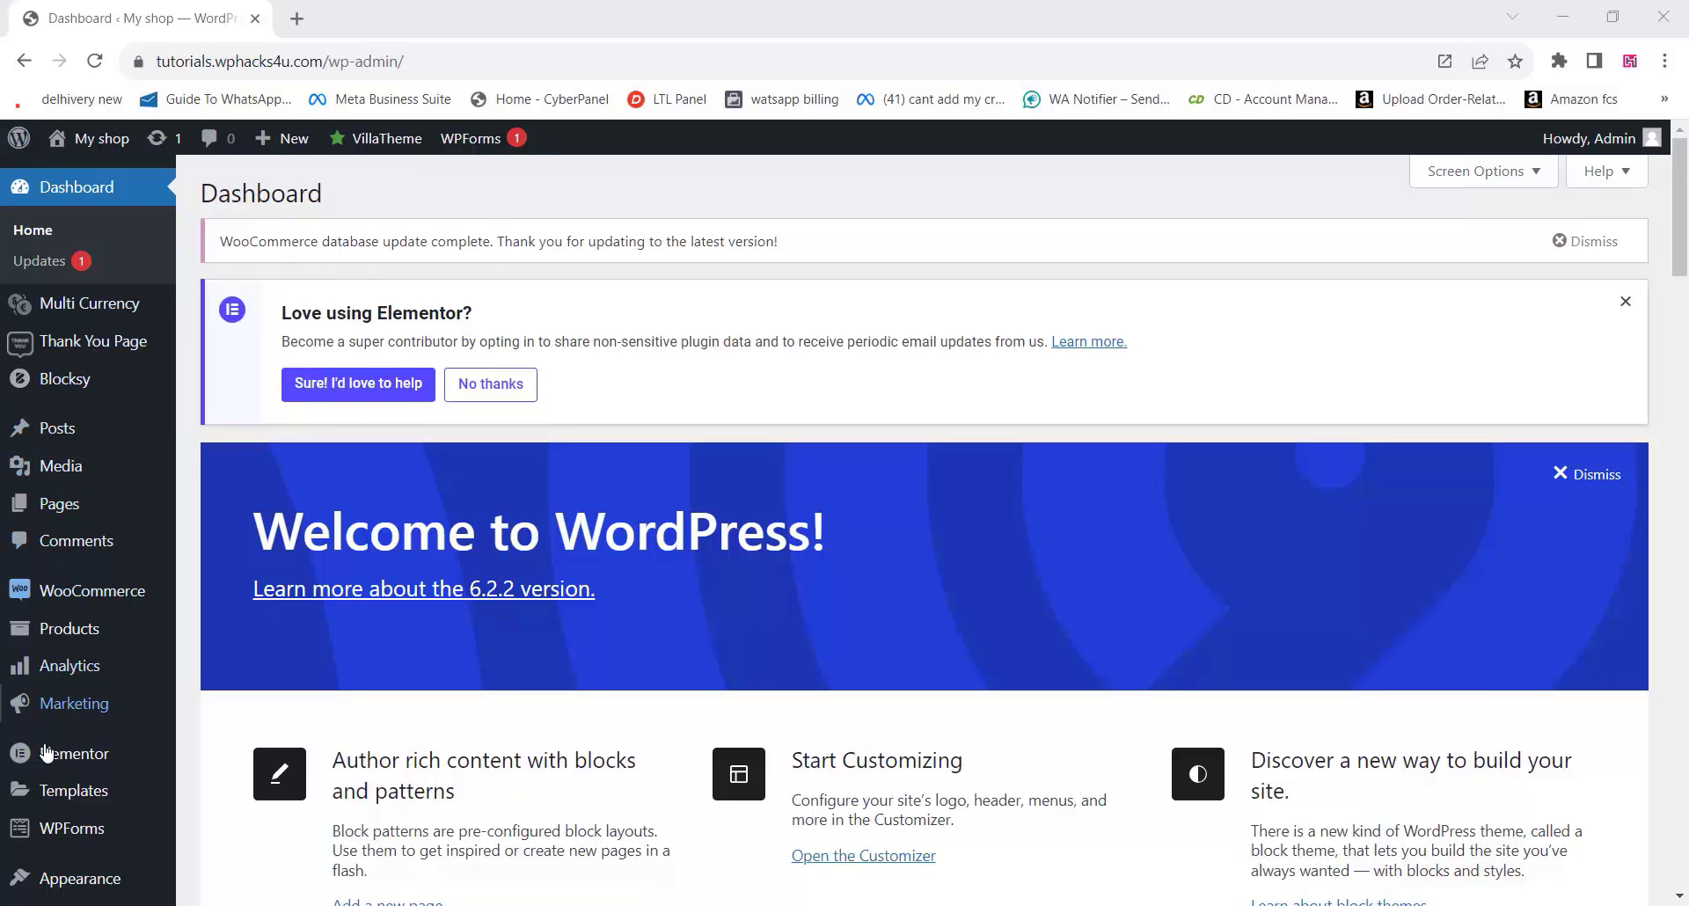
Install and activate woocommerce-custom-payment-gateway-pro-2.7.0 from its zip, then go to WooCommerce Settings.
scroll(48, 754, "down", 2)
scroll(47, 754, "down", 3)
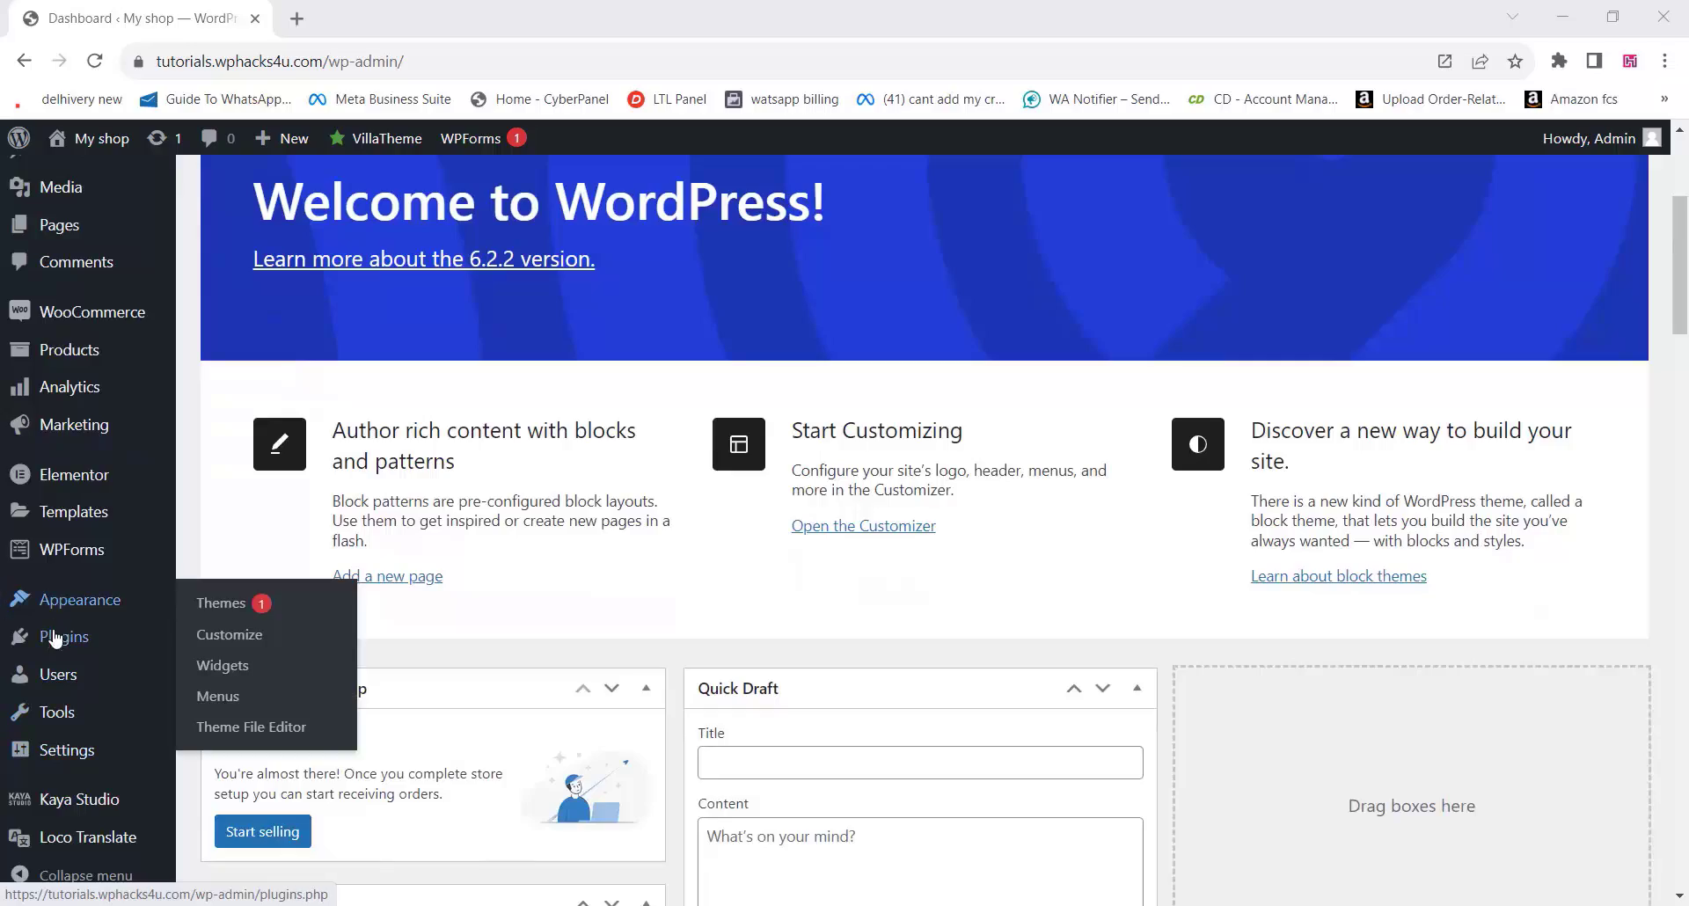
mouse_move(105, 646)
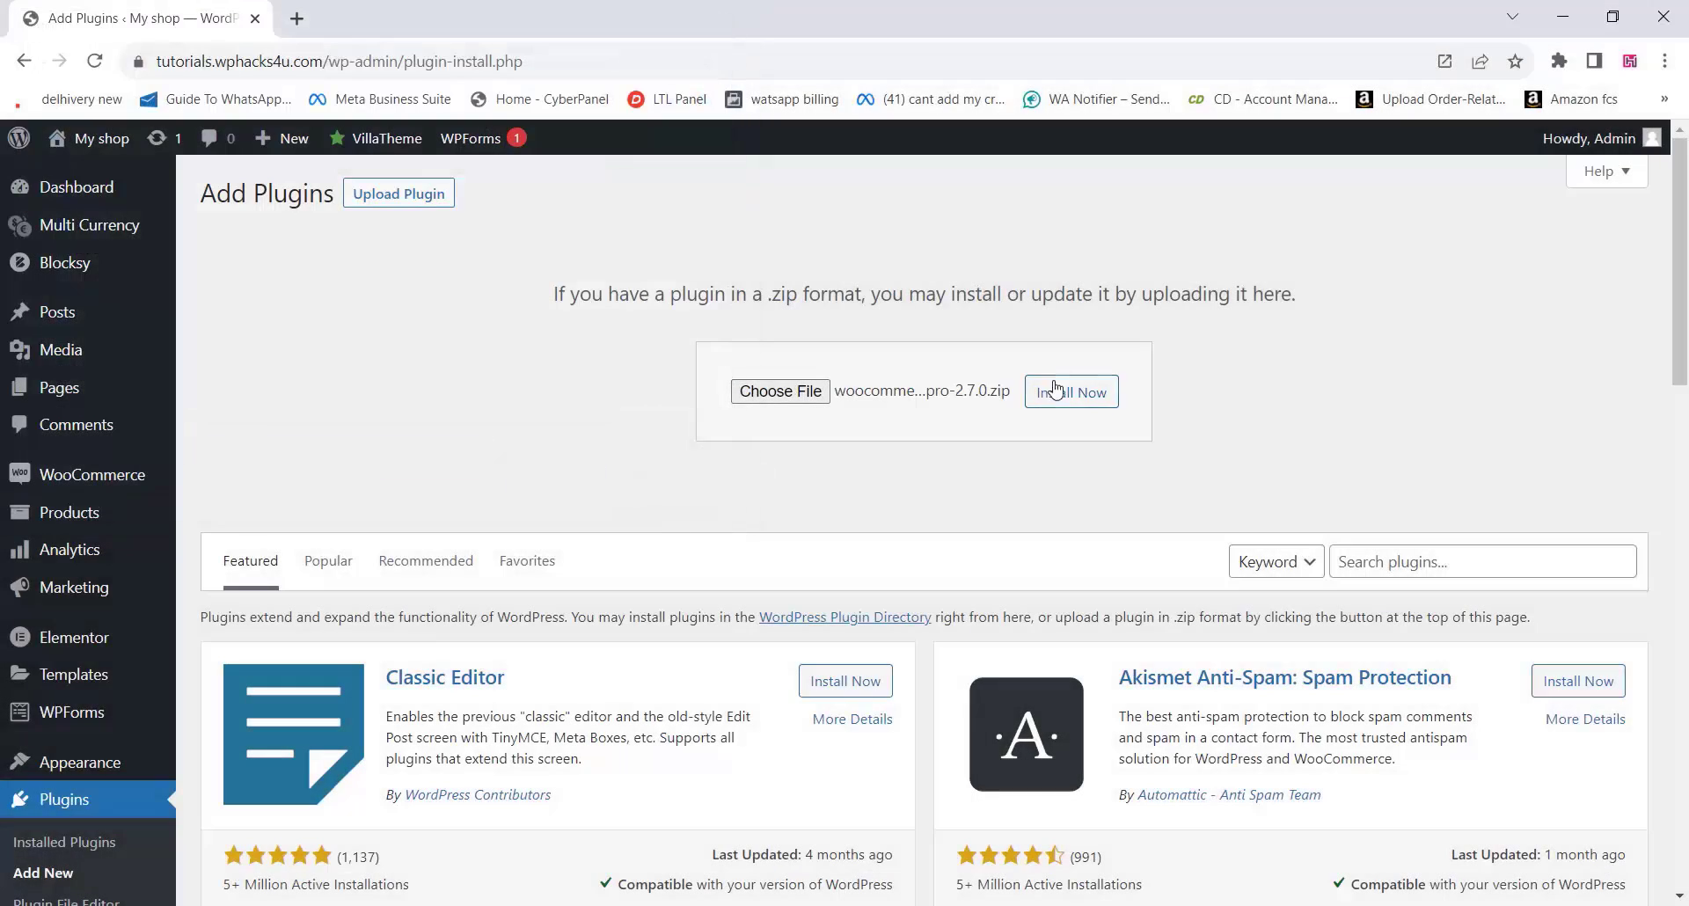
left_click(1068, 395)
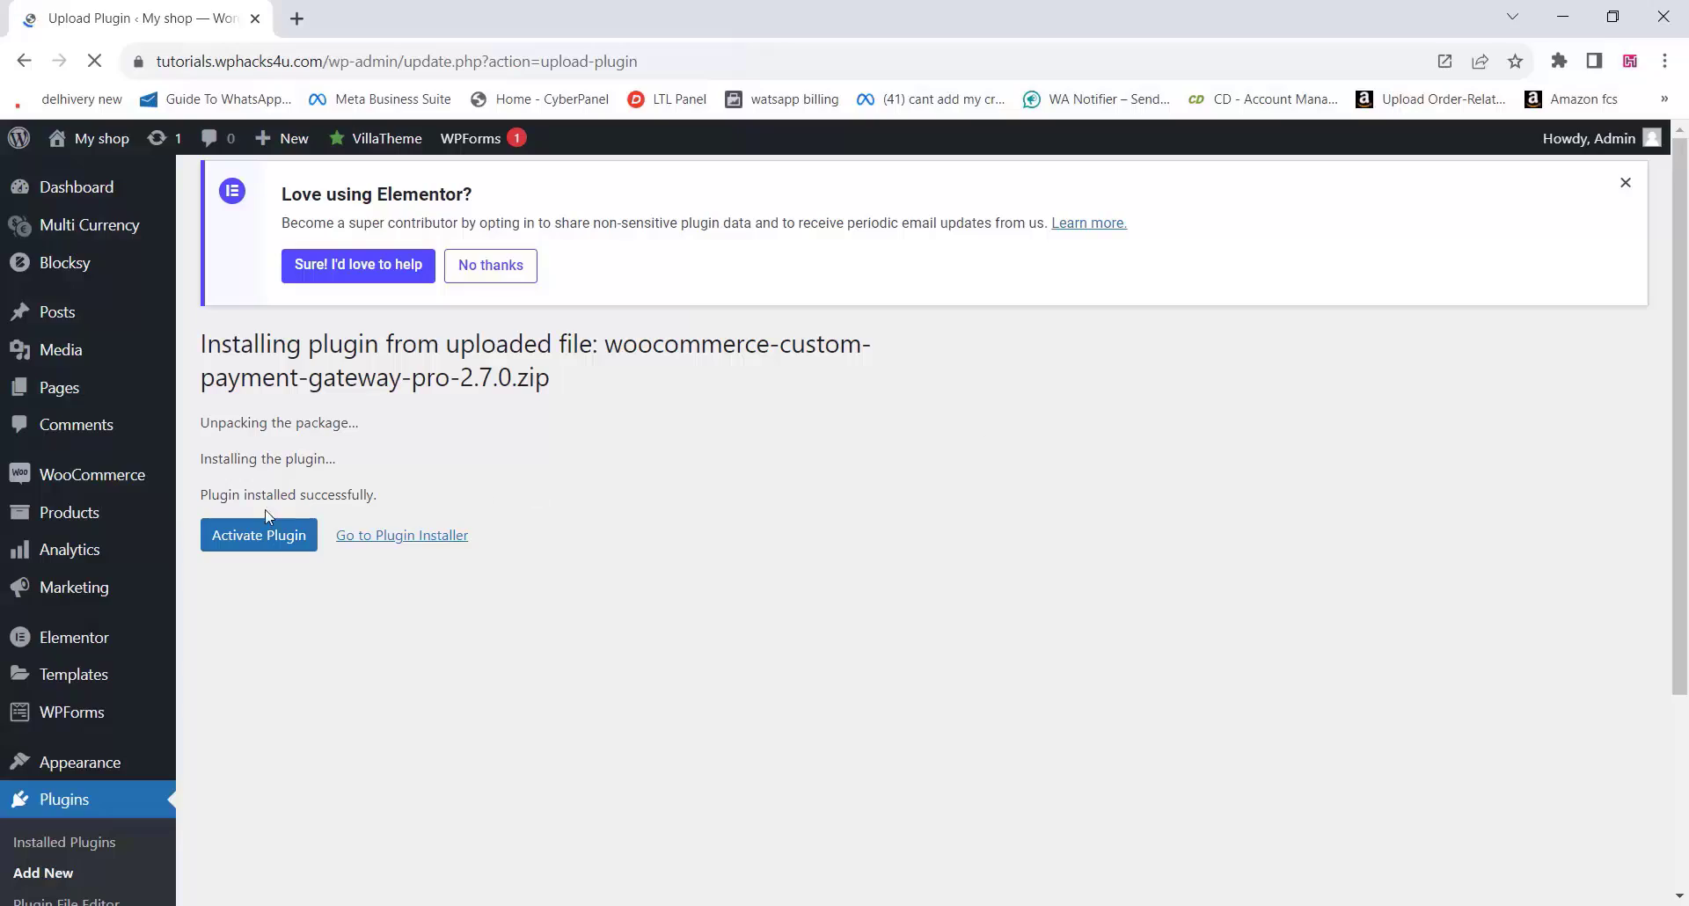
left_click(272, 548)
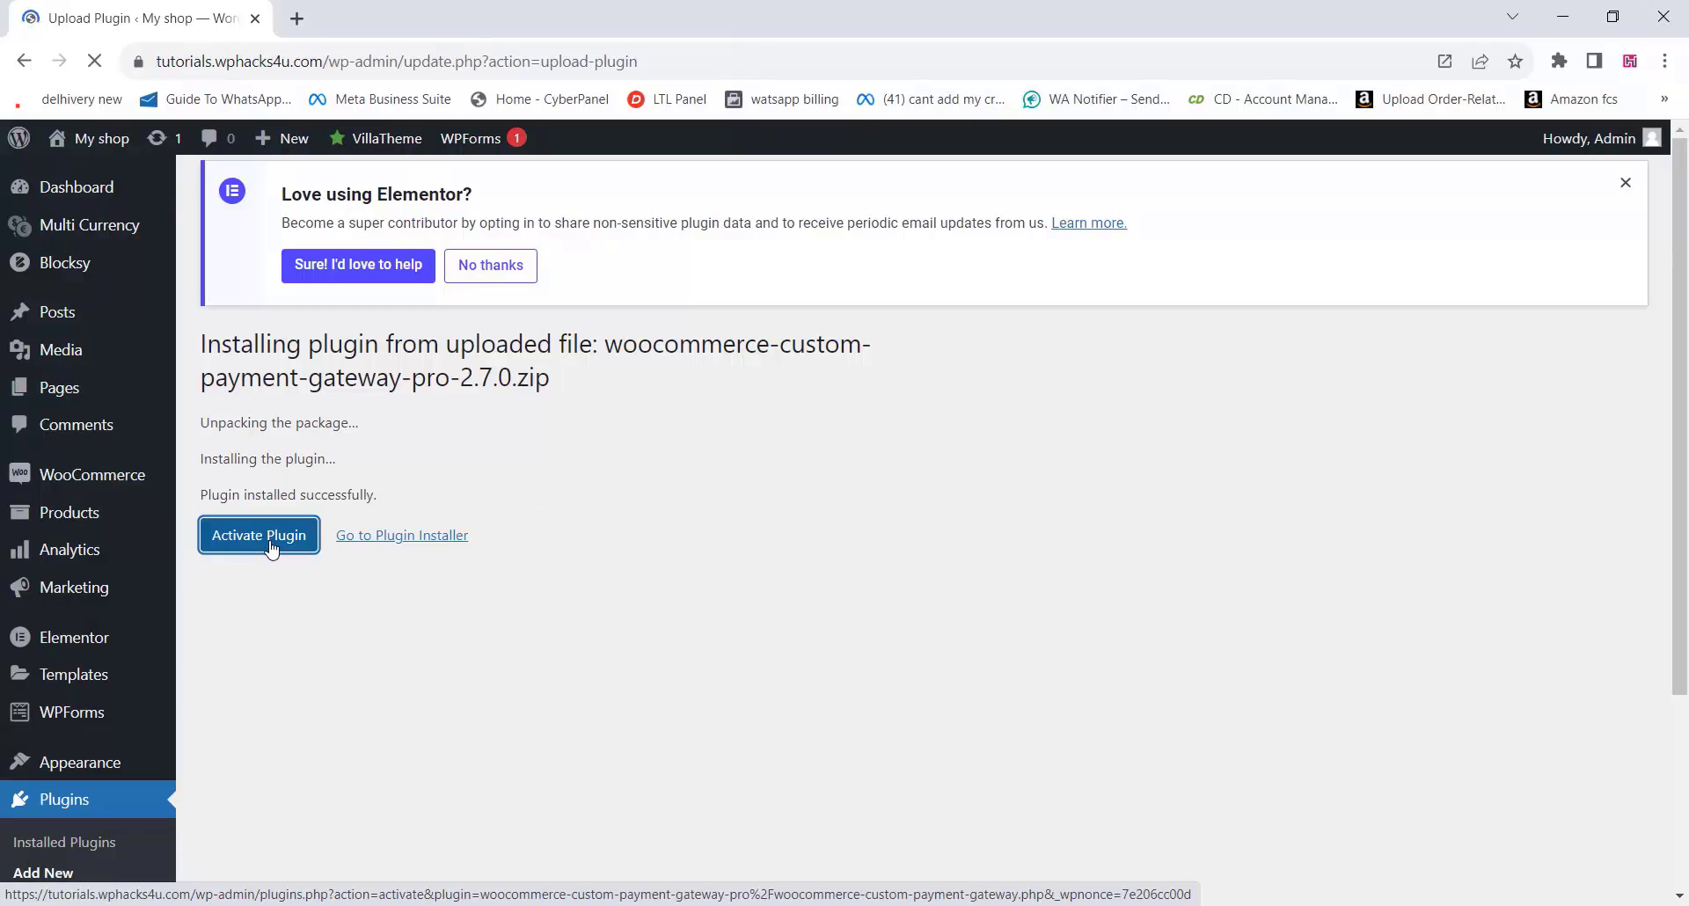
mouse_move(102, 484)
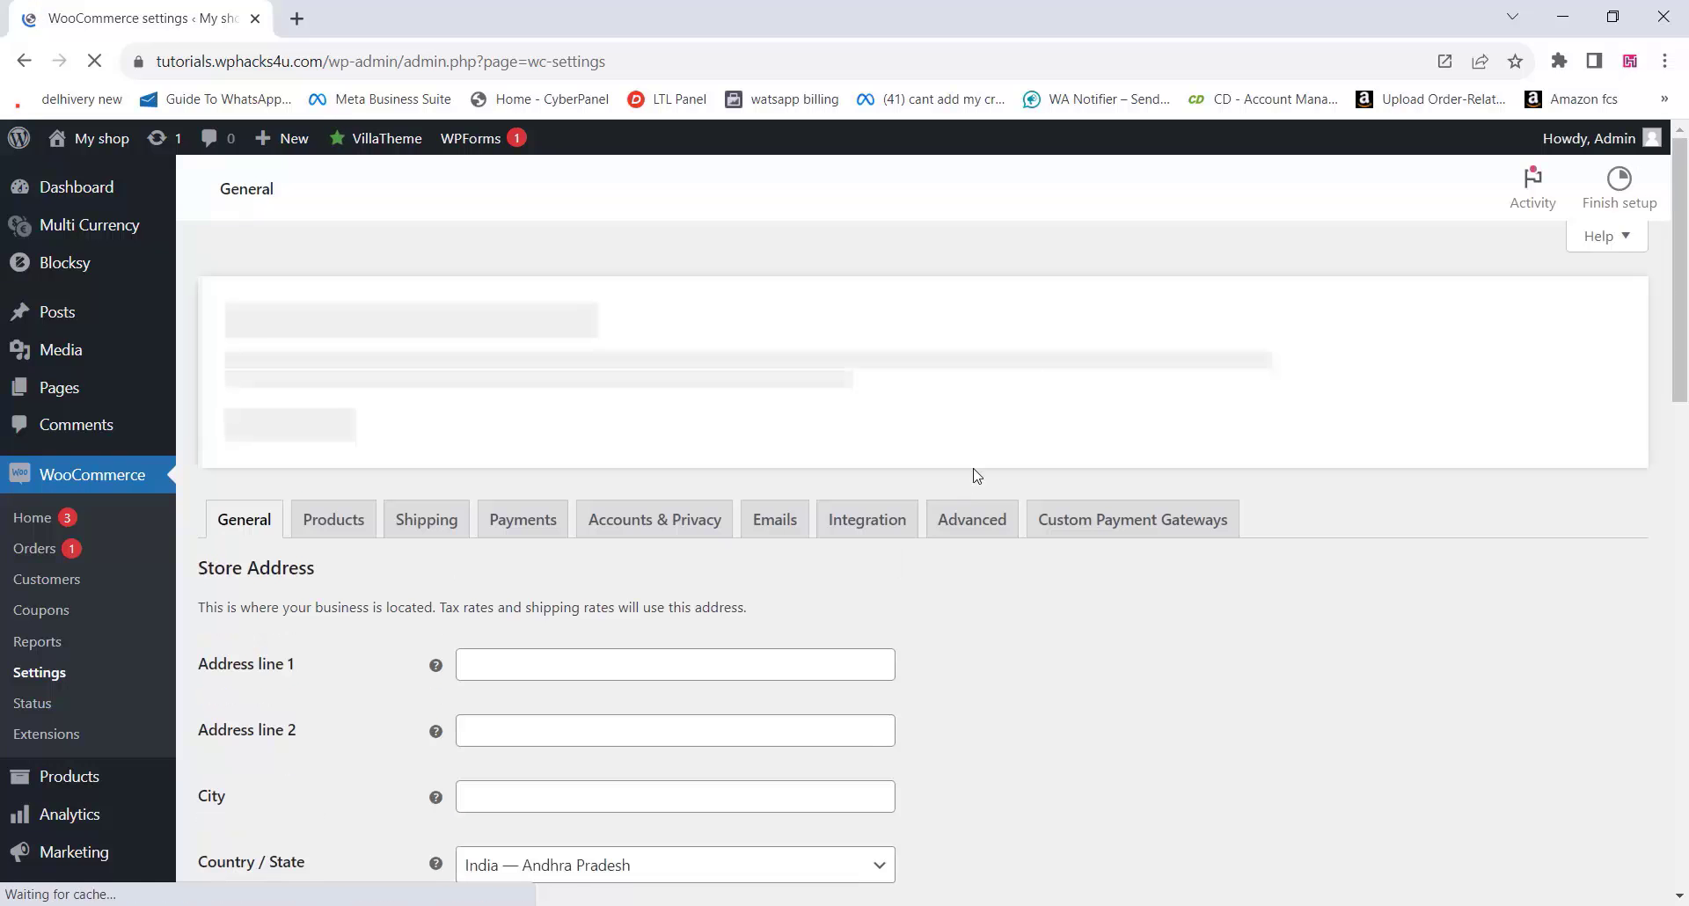
Dismiss the '3 steps left' and Elementor notices, then show the Custom Payment Gateways settings.
scroll(1059, 374, "down", 2)
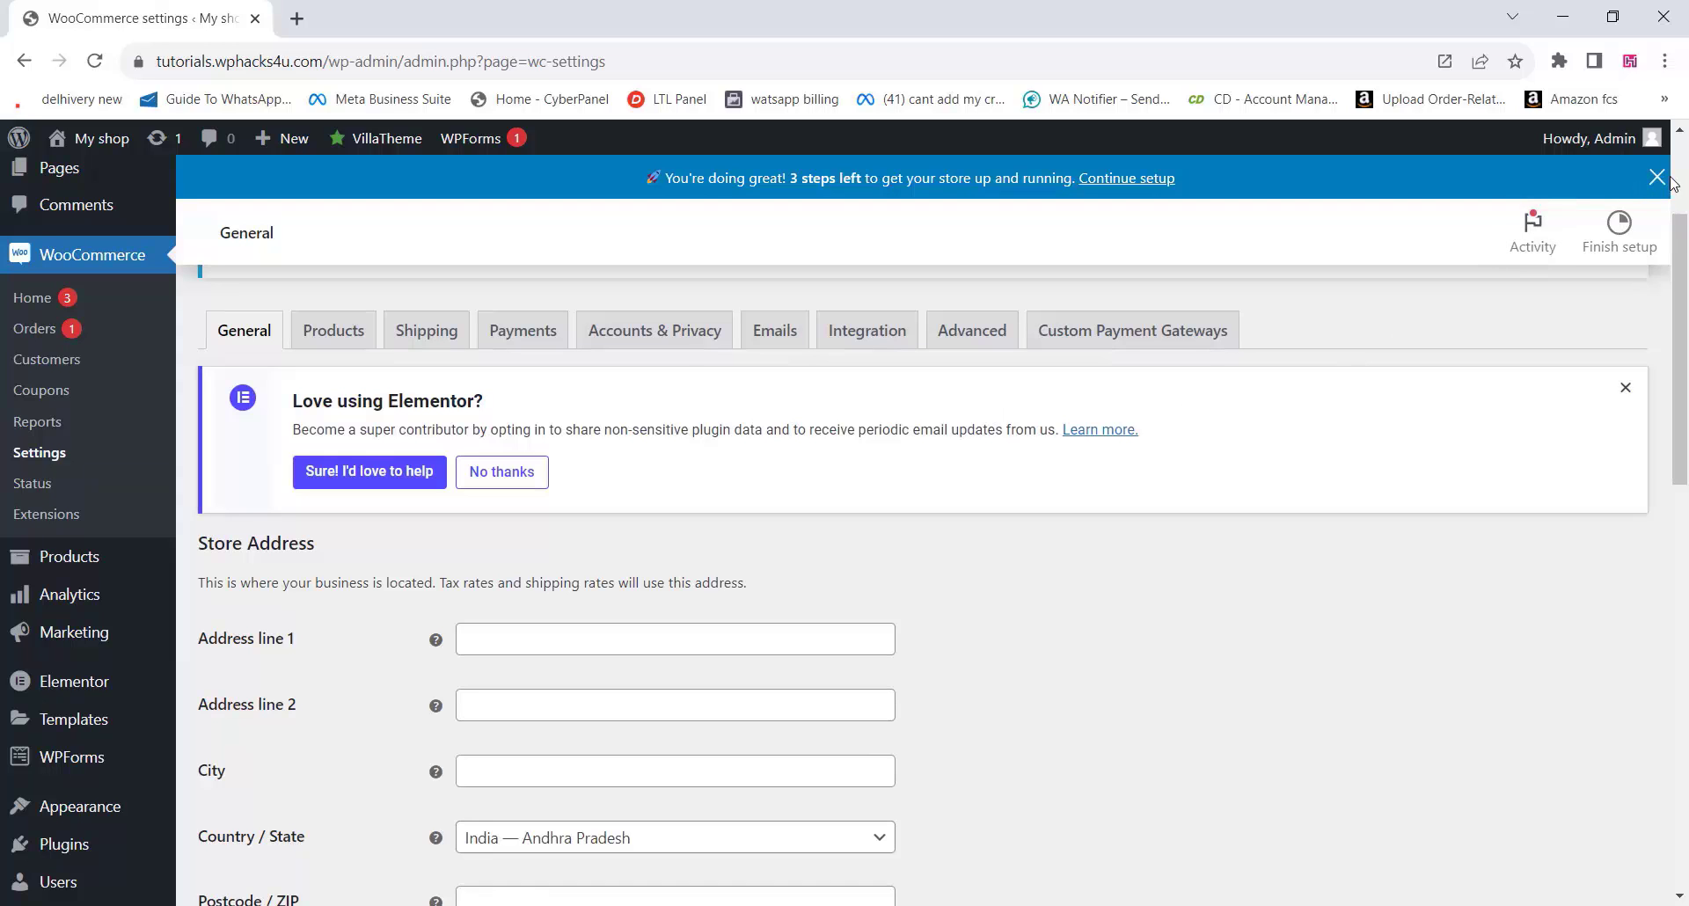
left_click(1657, 177)
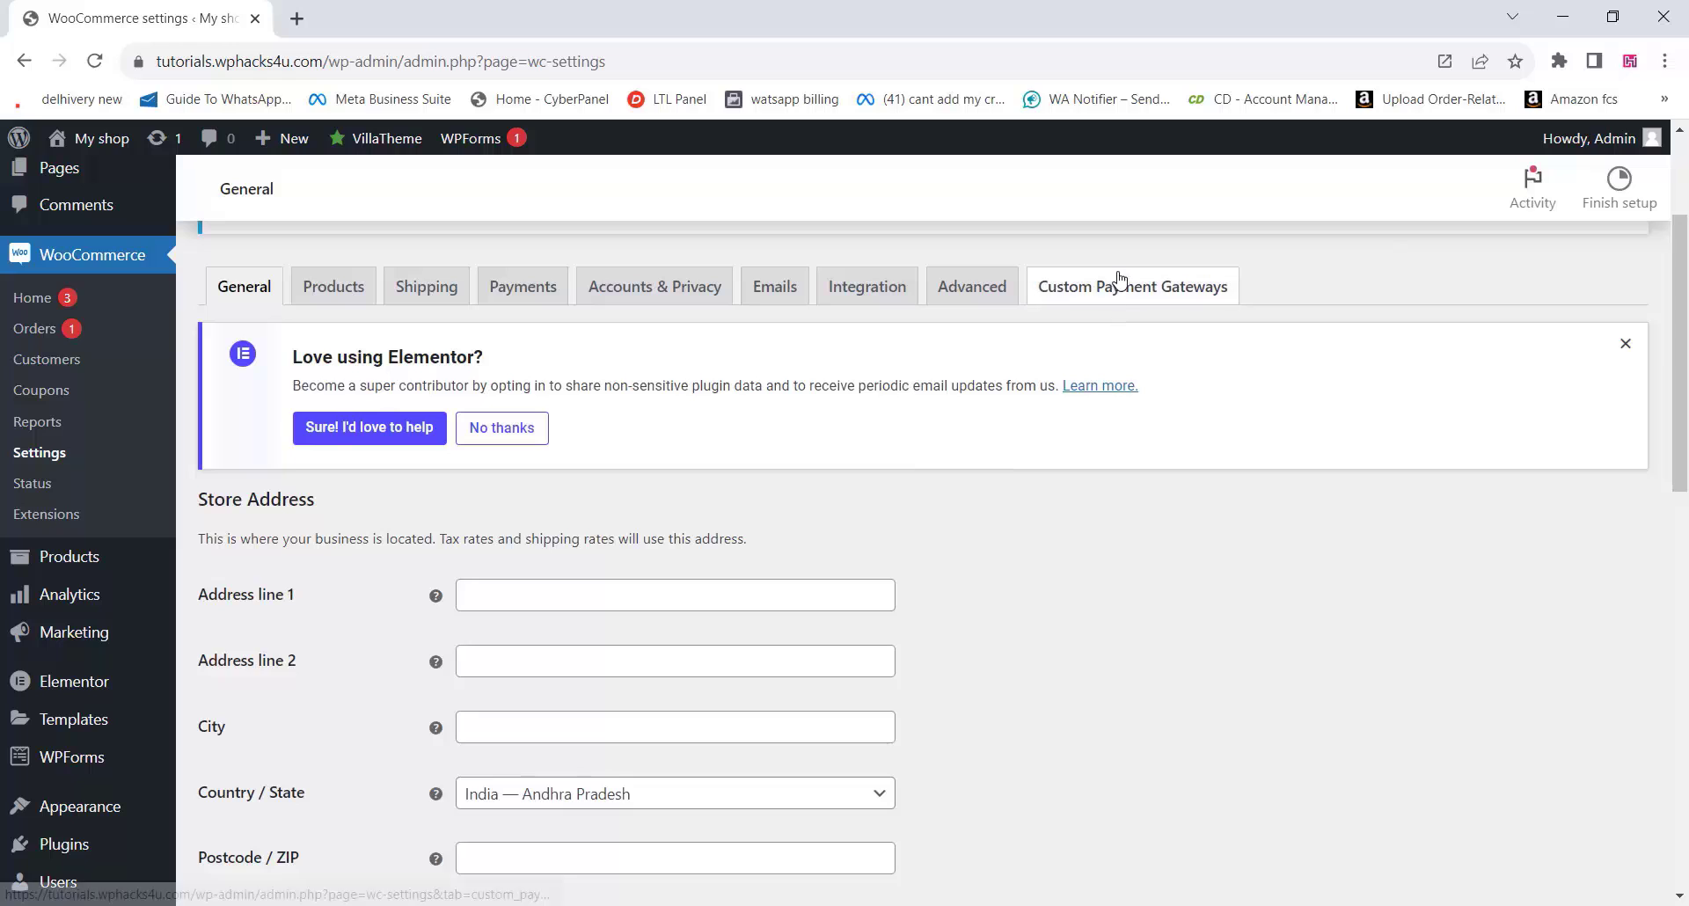
left_click(1625, 344)
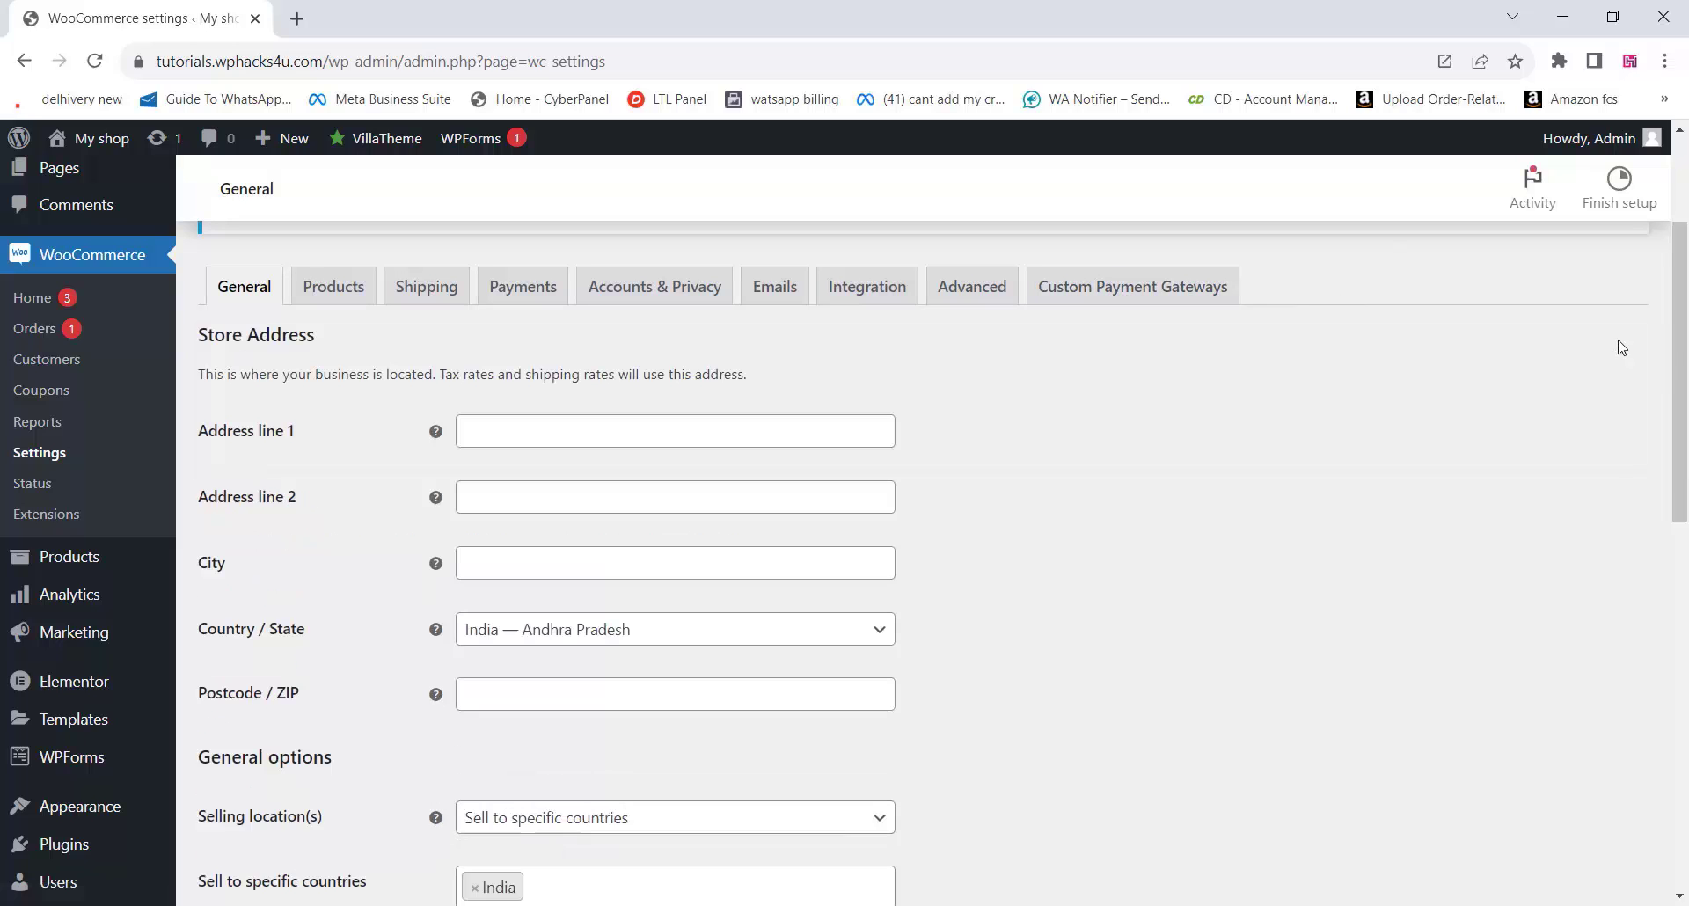
left_click(1126, 293)
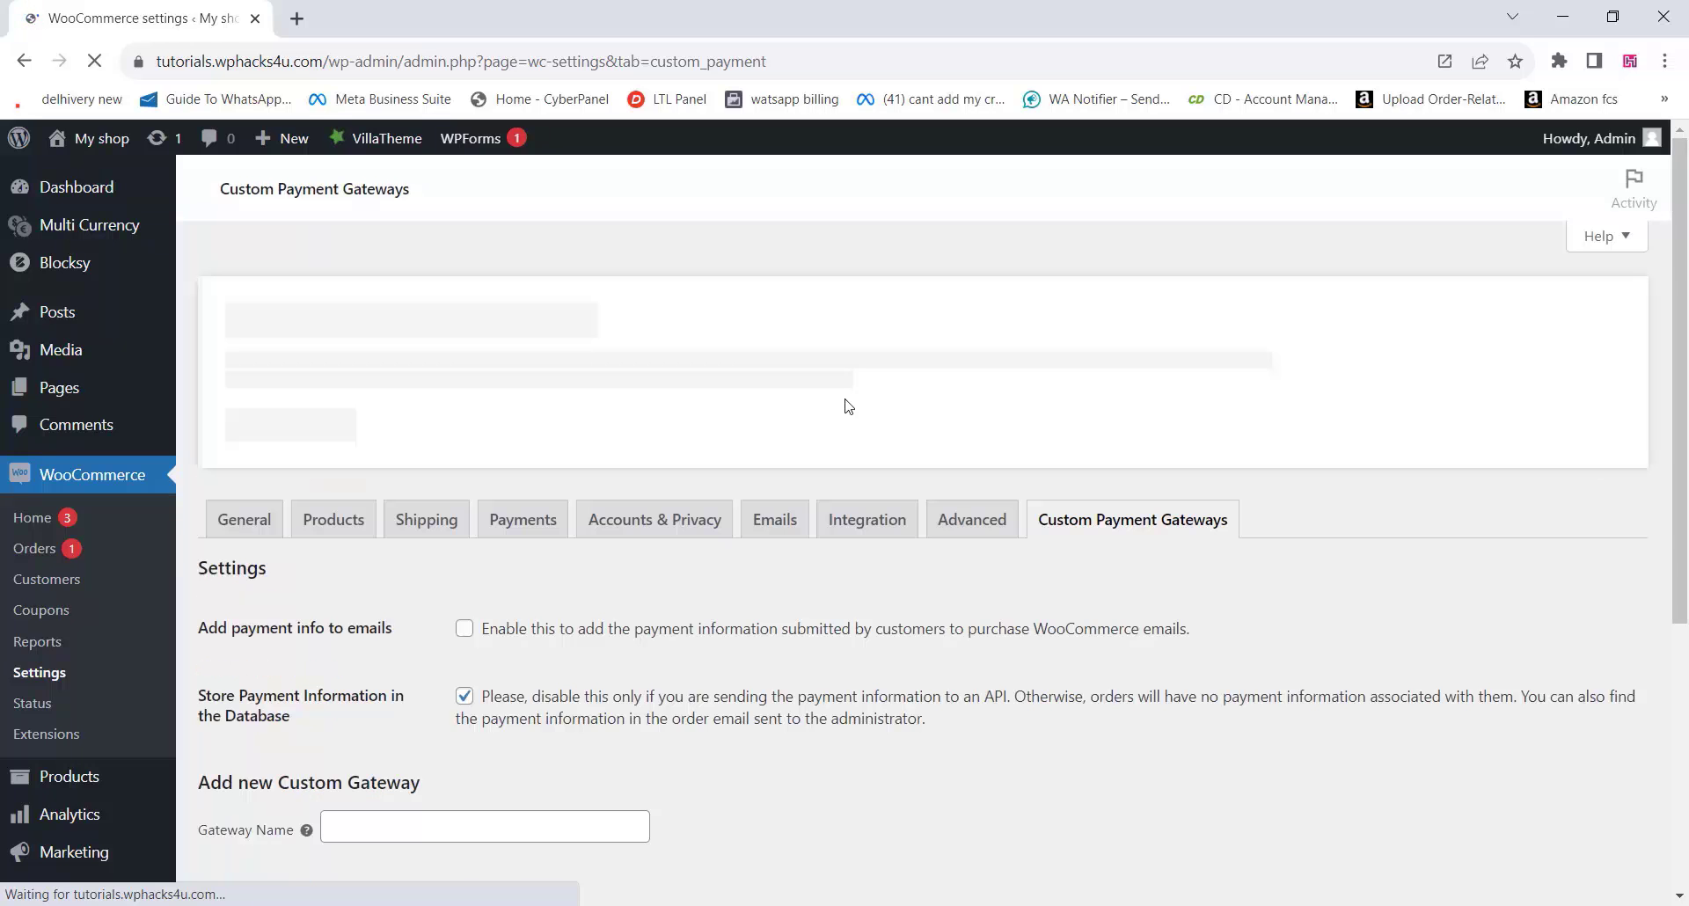
Enable 'Add payment info to emails' and add custom gateways Hdfc and SBI.
scroll(849, 407, "down", 4)
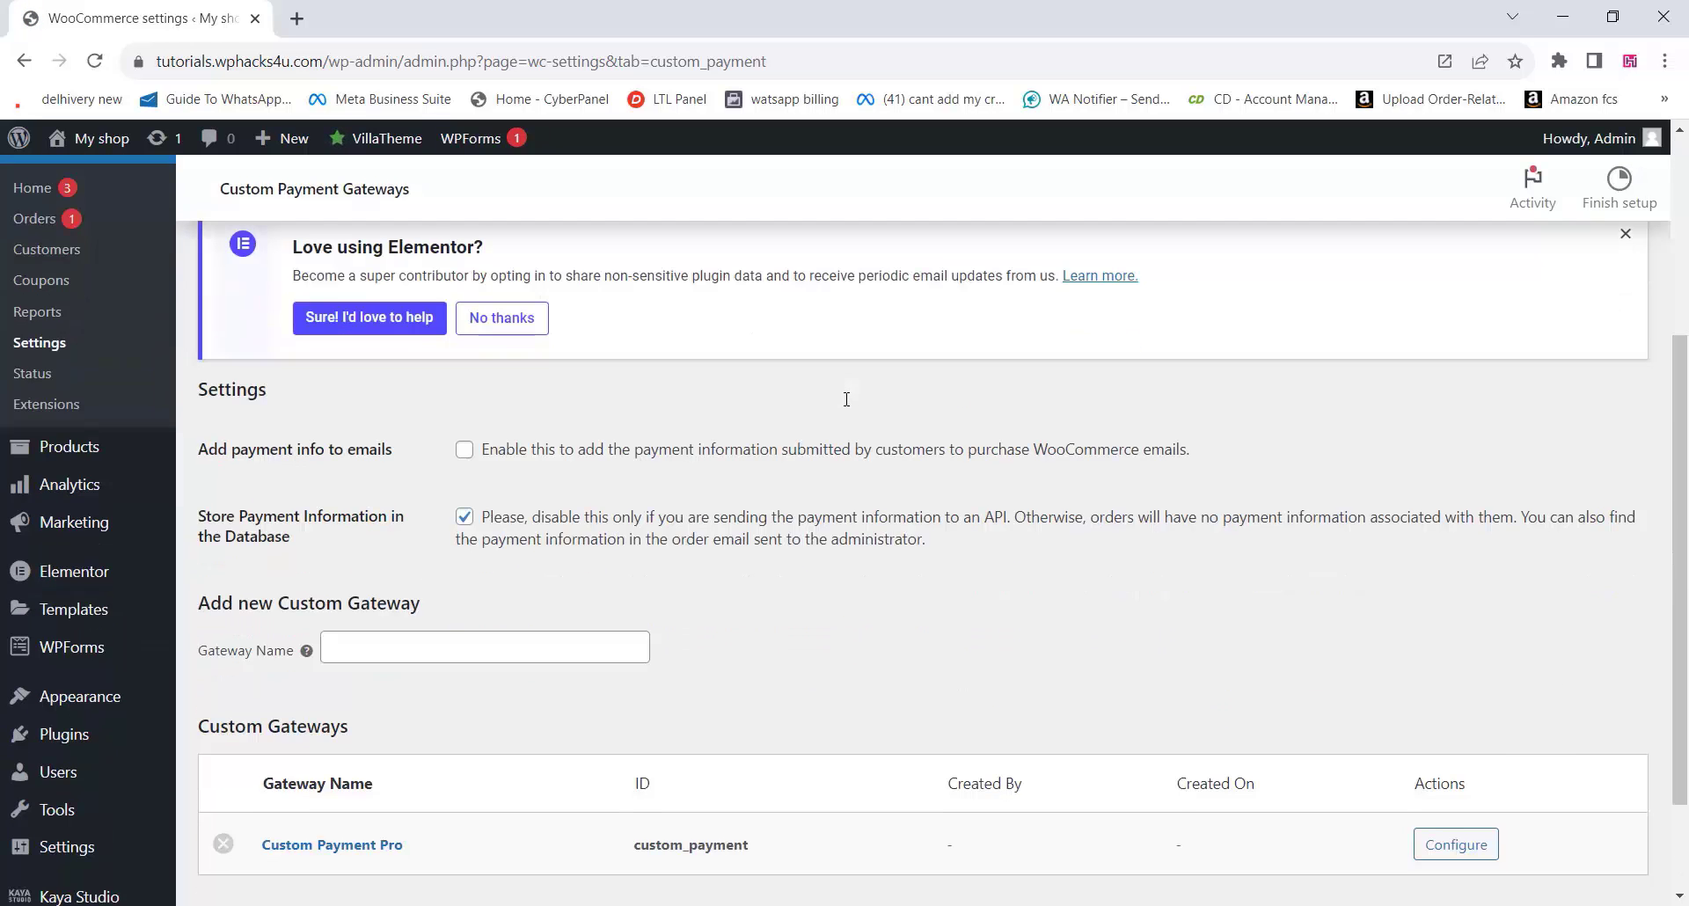
scroll(849, 406, "down", 2)
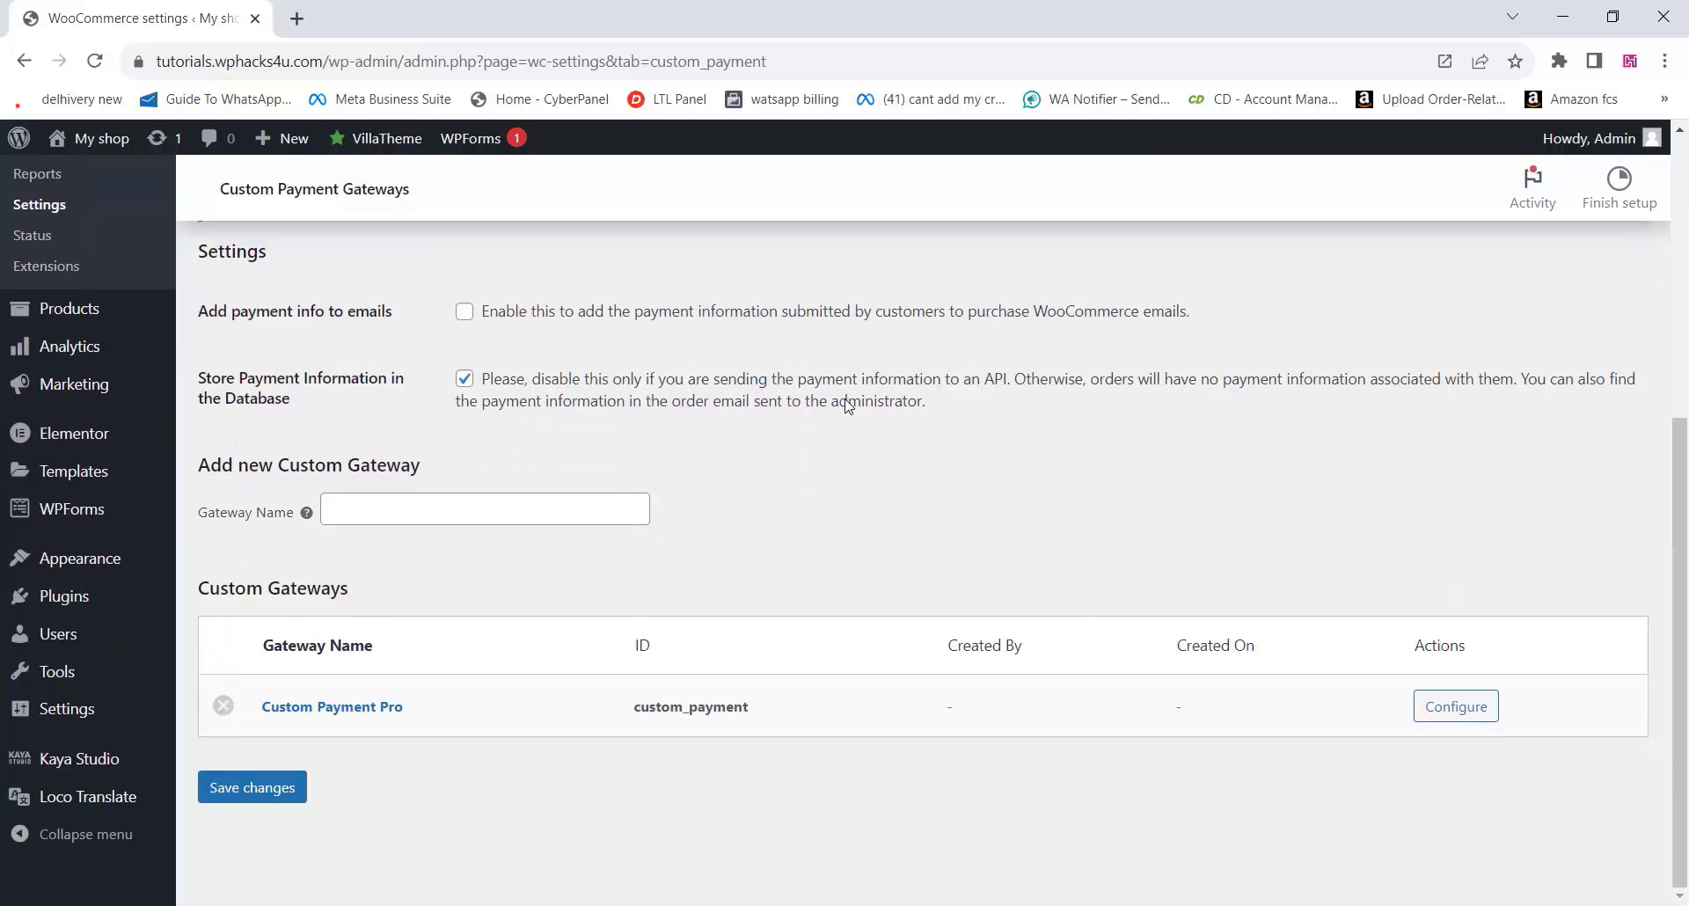
left_click(463, 314)
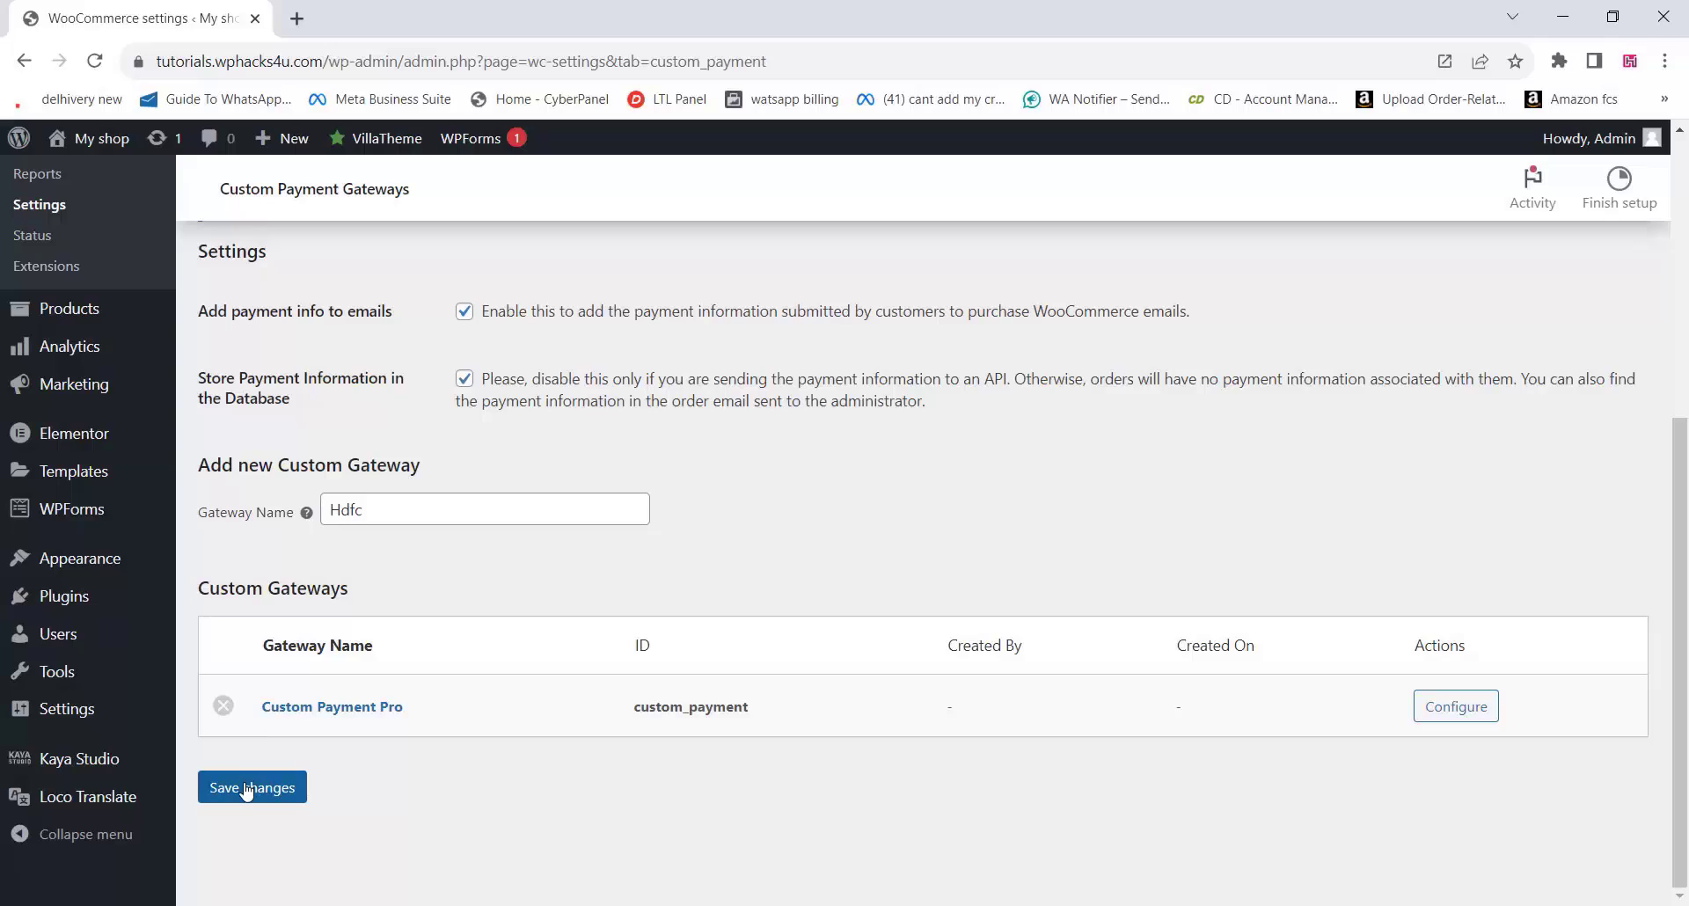
left_click(247, 791)
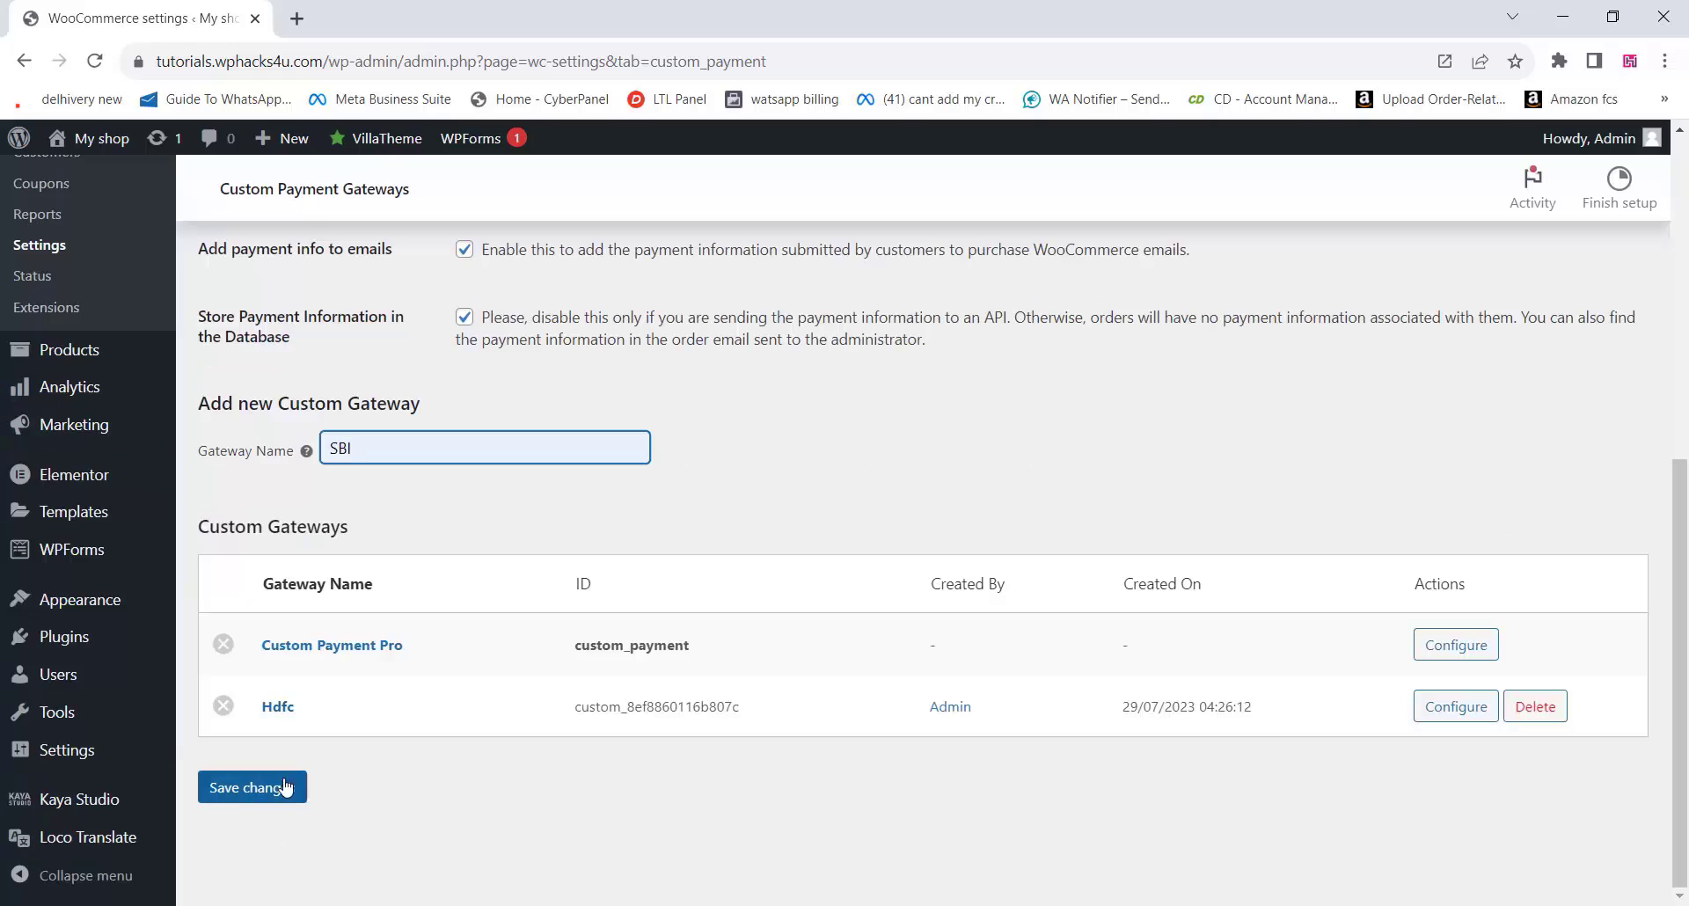
left_click(252, 788)
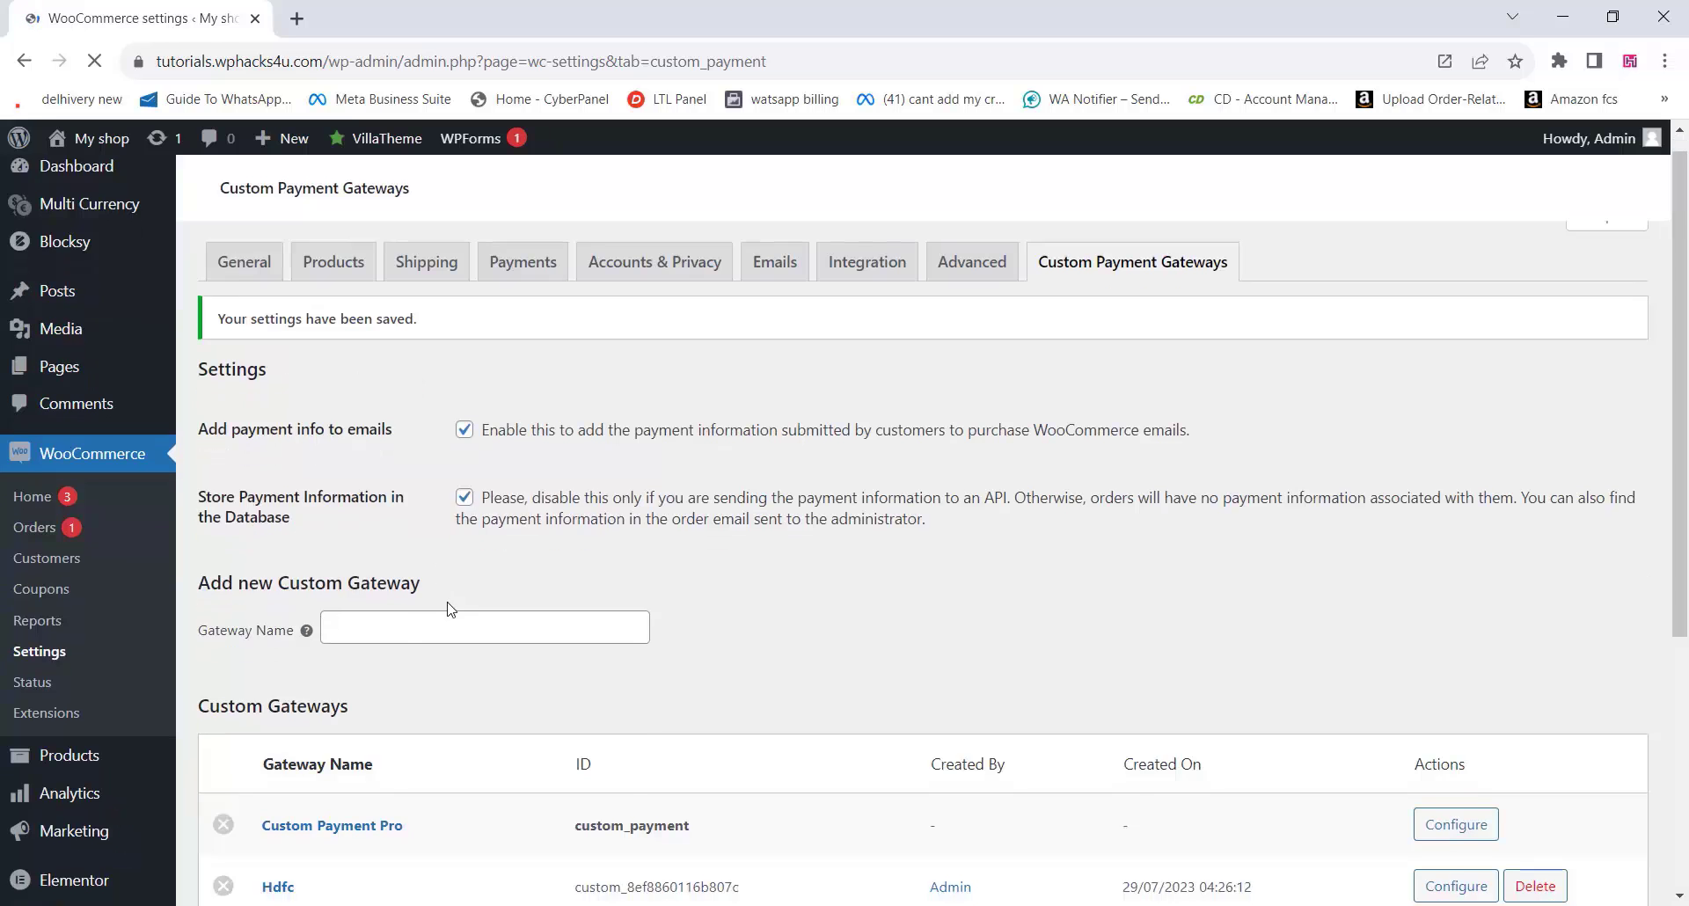
Add a third custom gateway named QR code and save it.
scroll(446, 604, "down", 5)
scroll(334, 567, "up", 4)
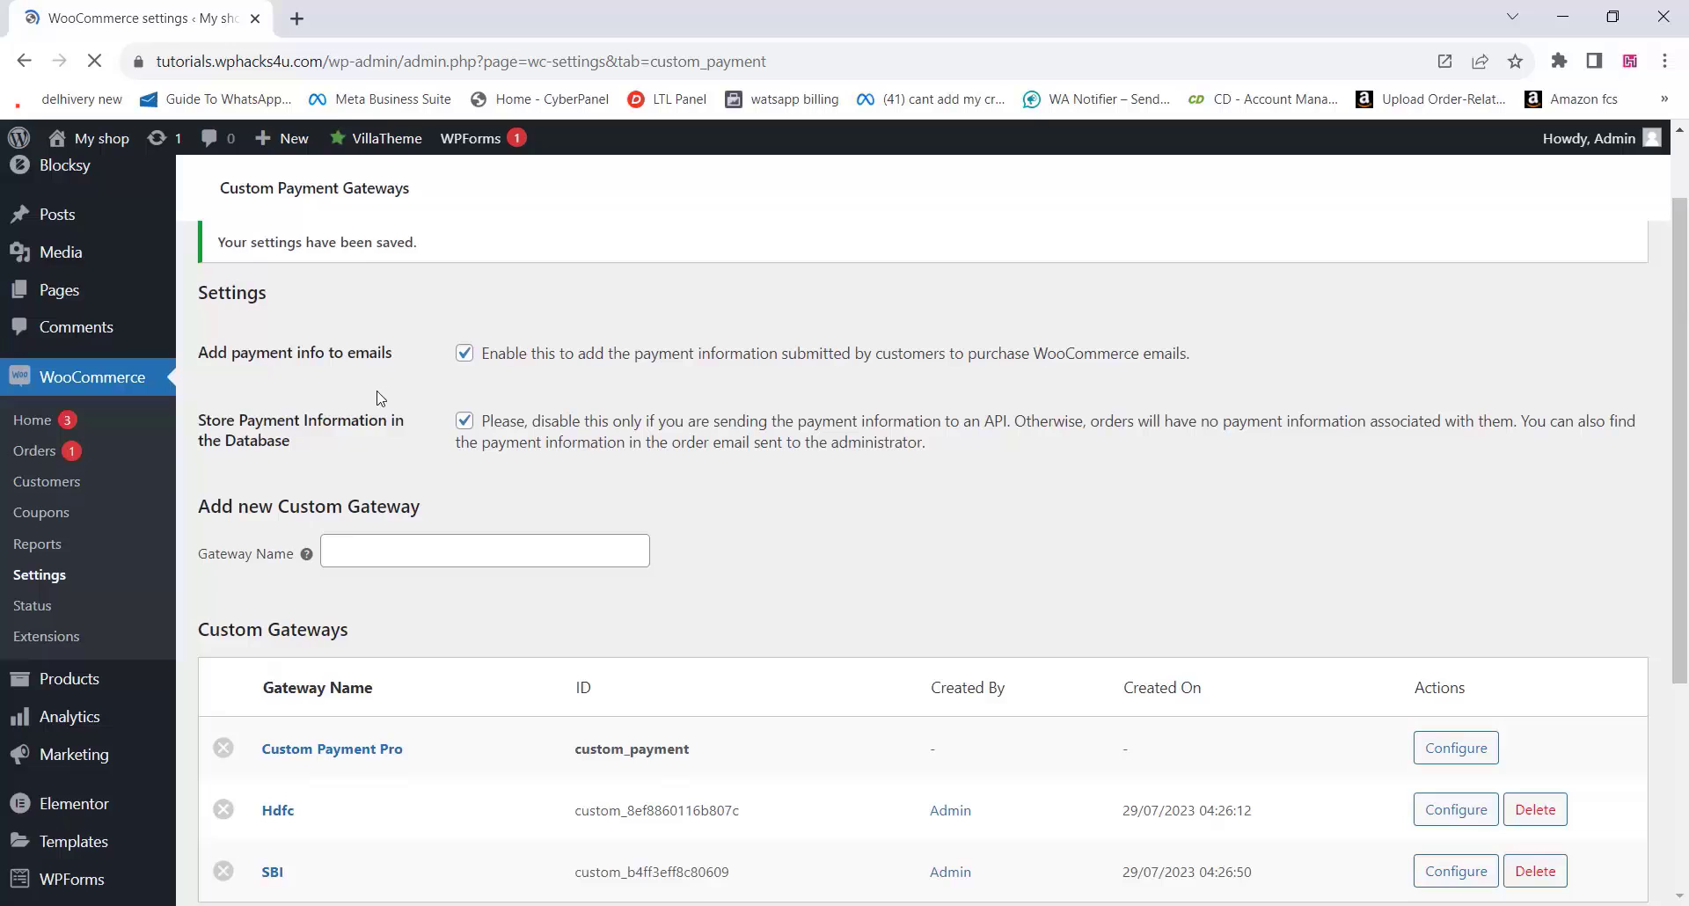
left_click(376, 549)
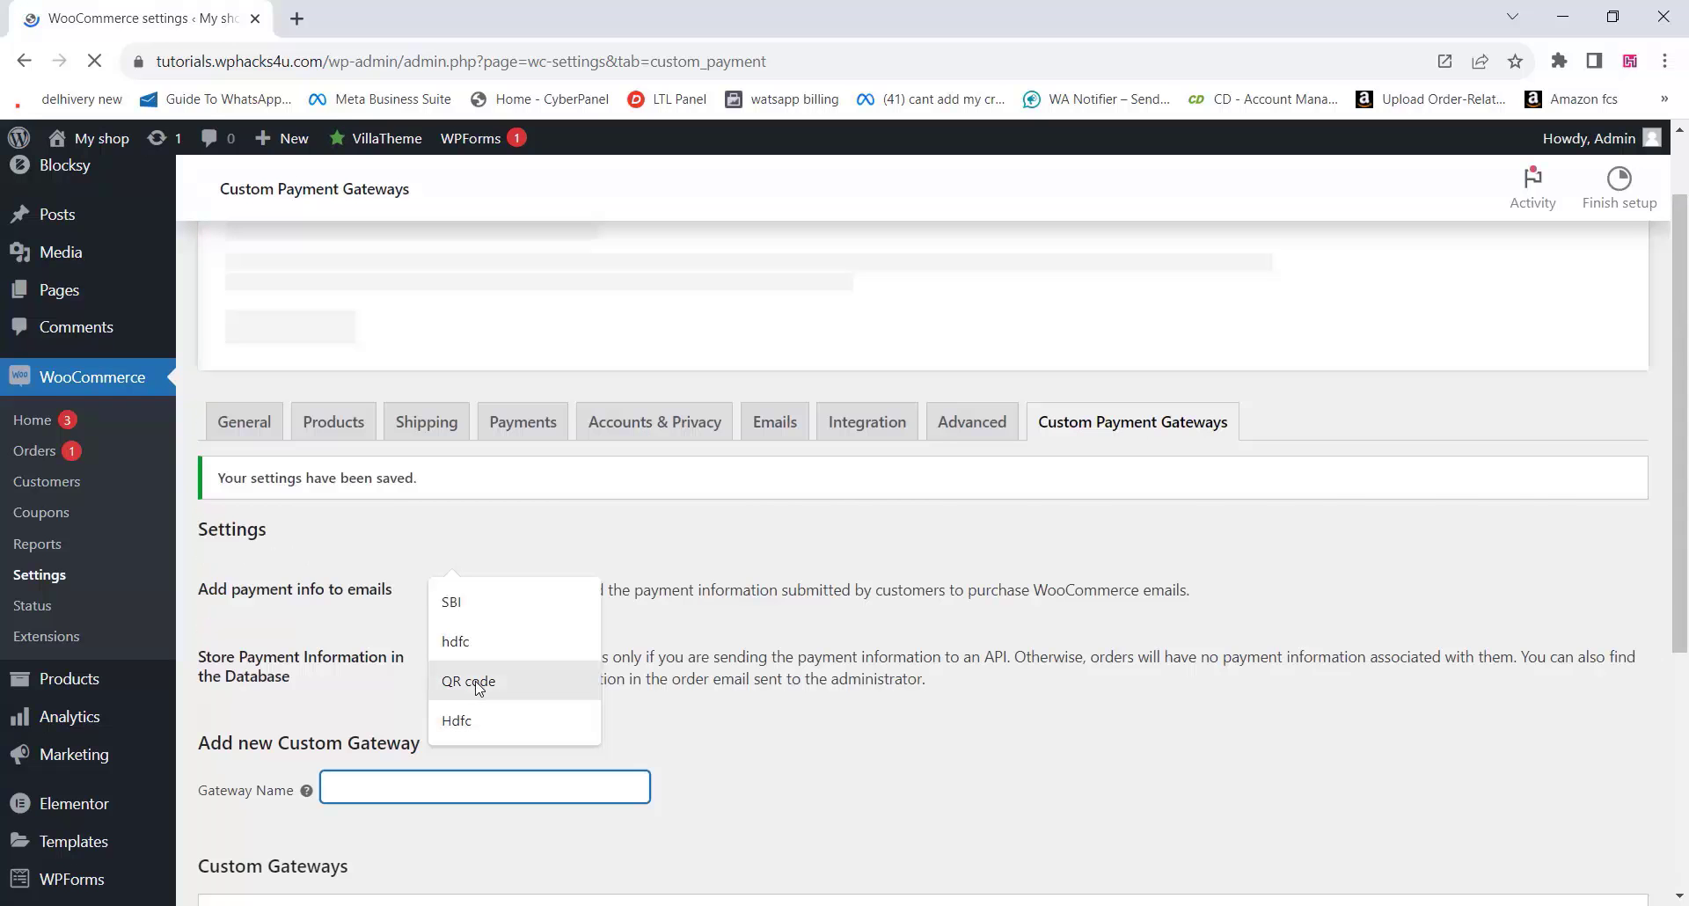
left_click(466, 678)
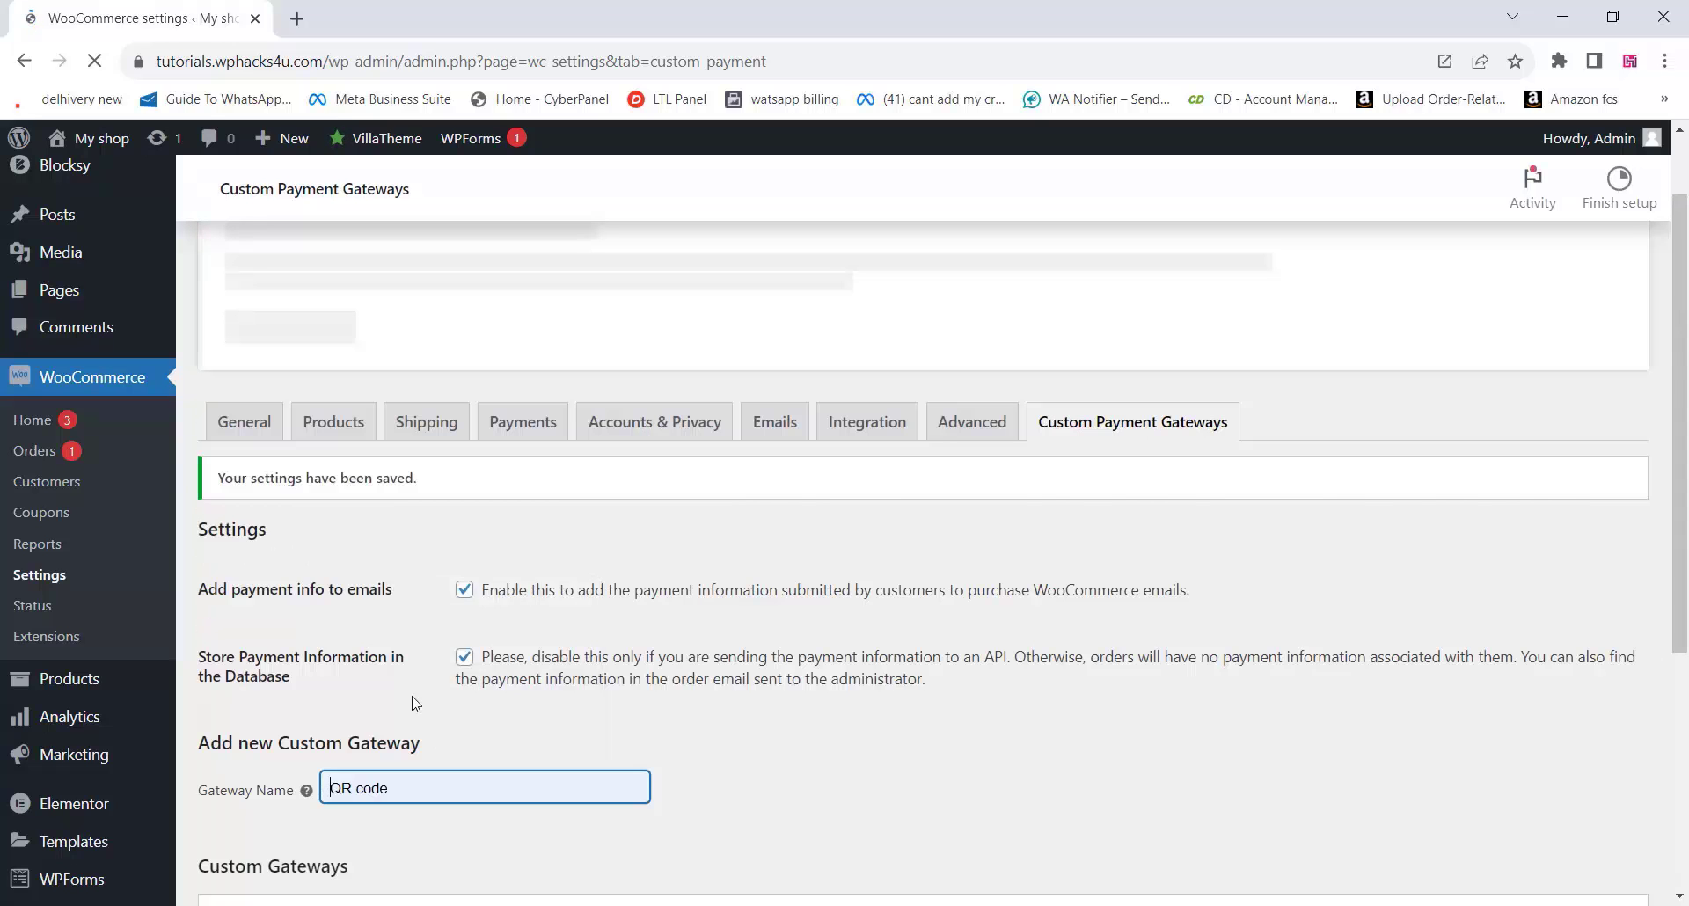
scroll(377, 797, "down", 5)
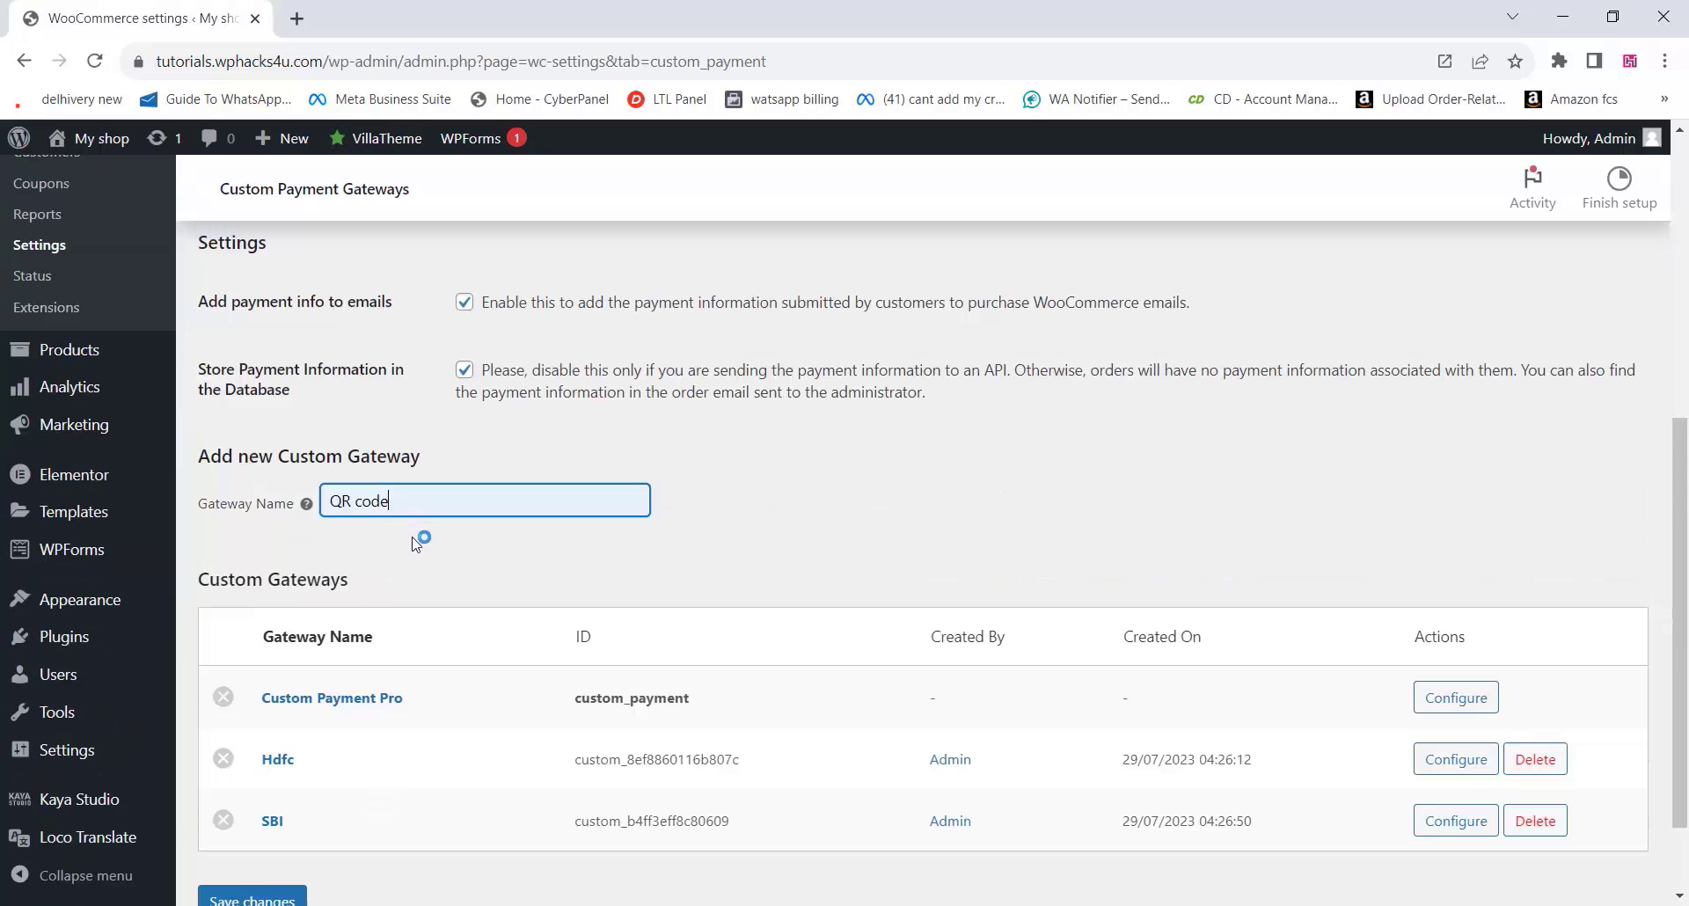
scroll(417, 546, "down", 3)
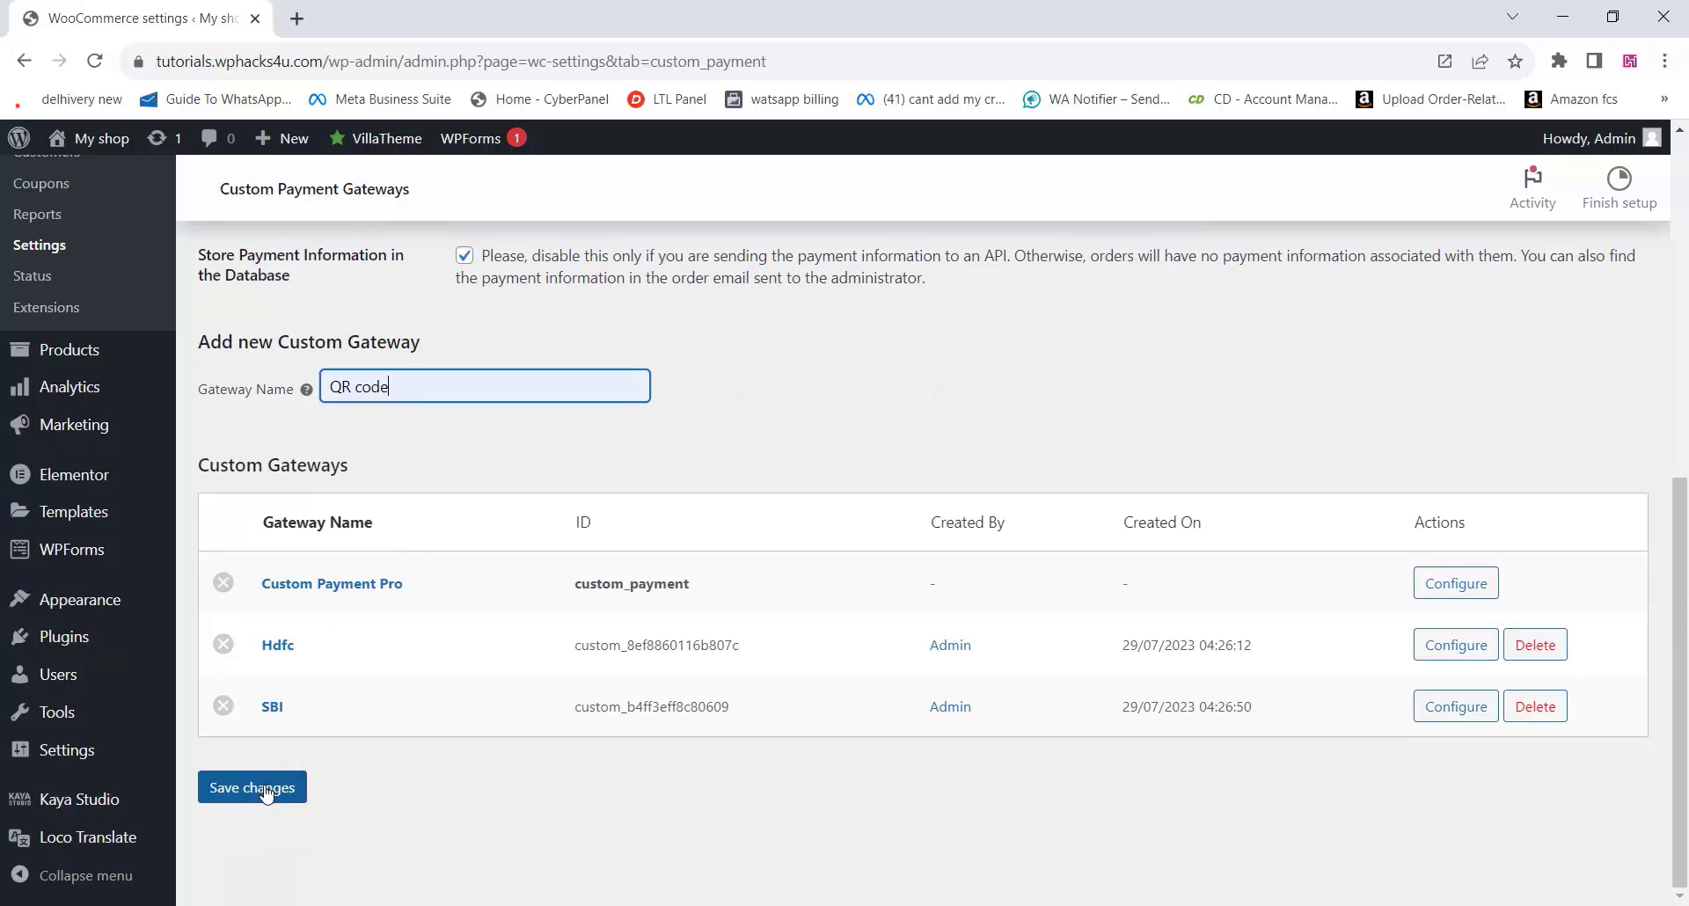
left_click(266, 790)
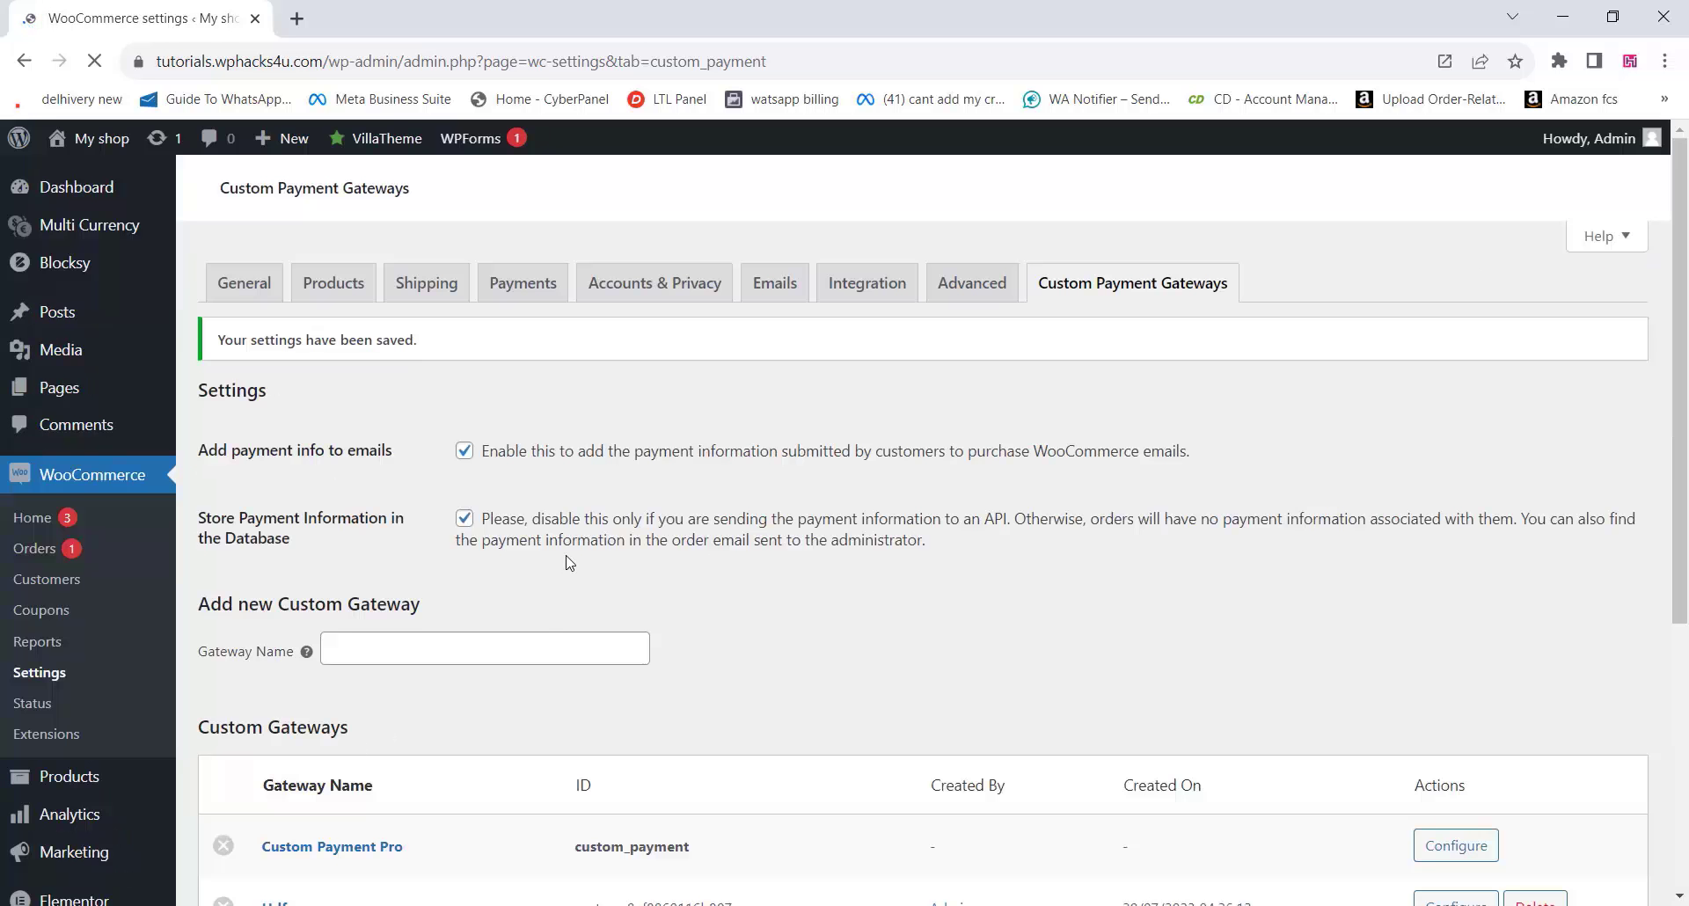
scroll(570, 563, "down", 5)
Enable the Hdfc custom payment and replace its Method Title with 'Hdfc Net Banking'.
scroll(471, 569, "up", 5)
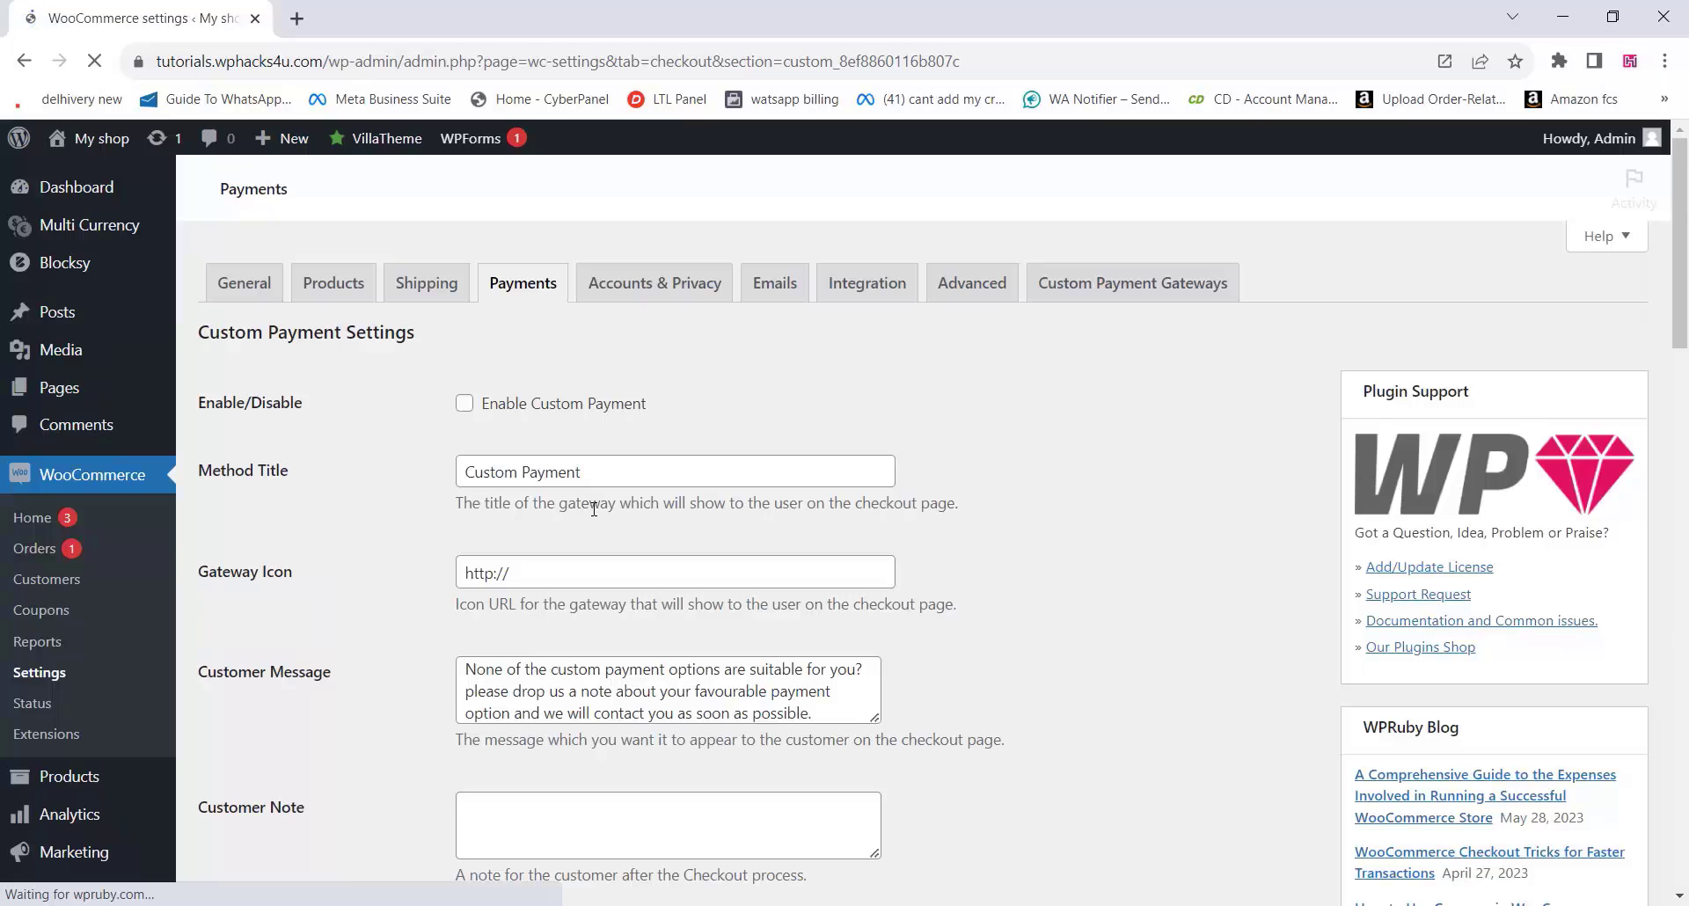
scroll(595, 524, "down", 4)
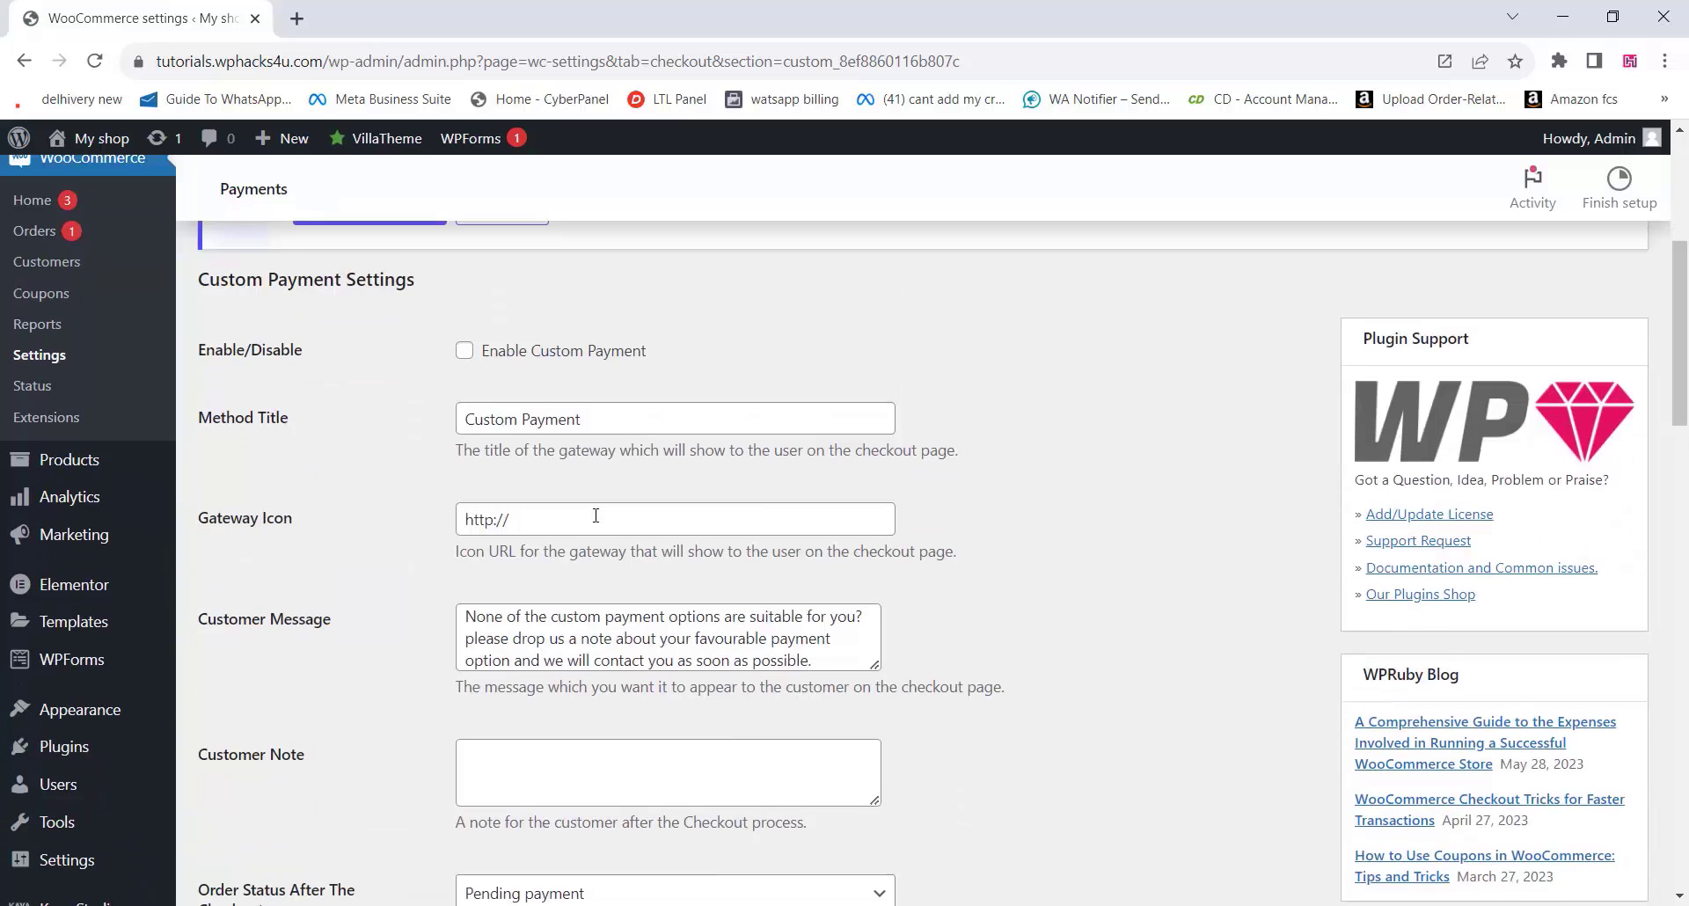
left_click(464, 352)
left_click_drag(596, 429, 433, 435)
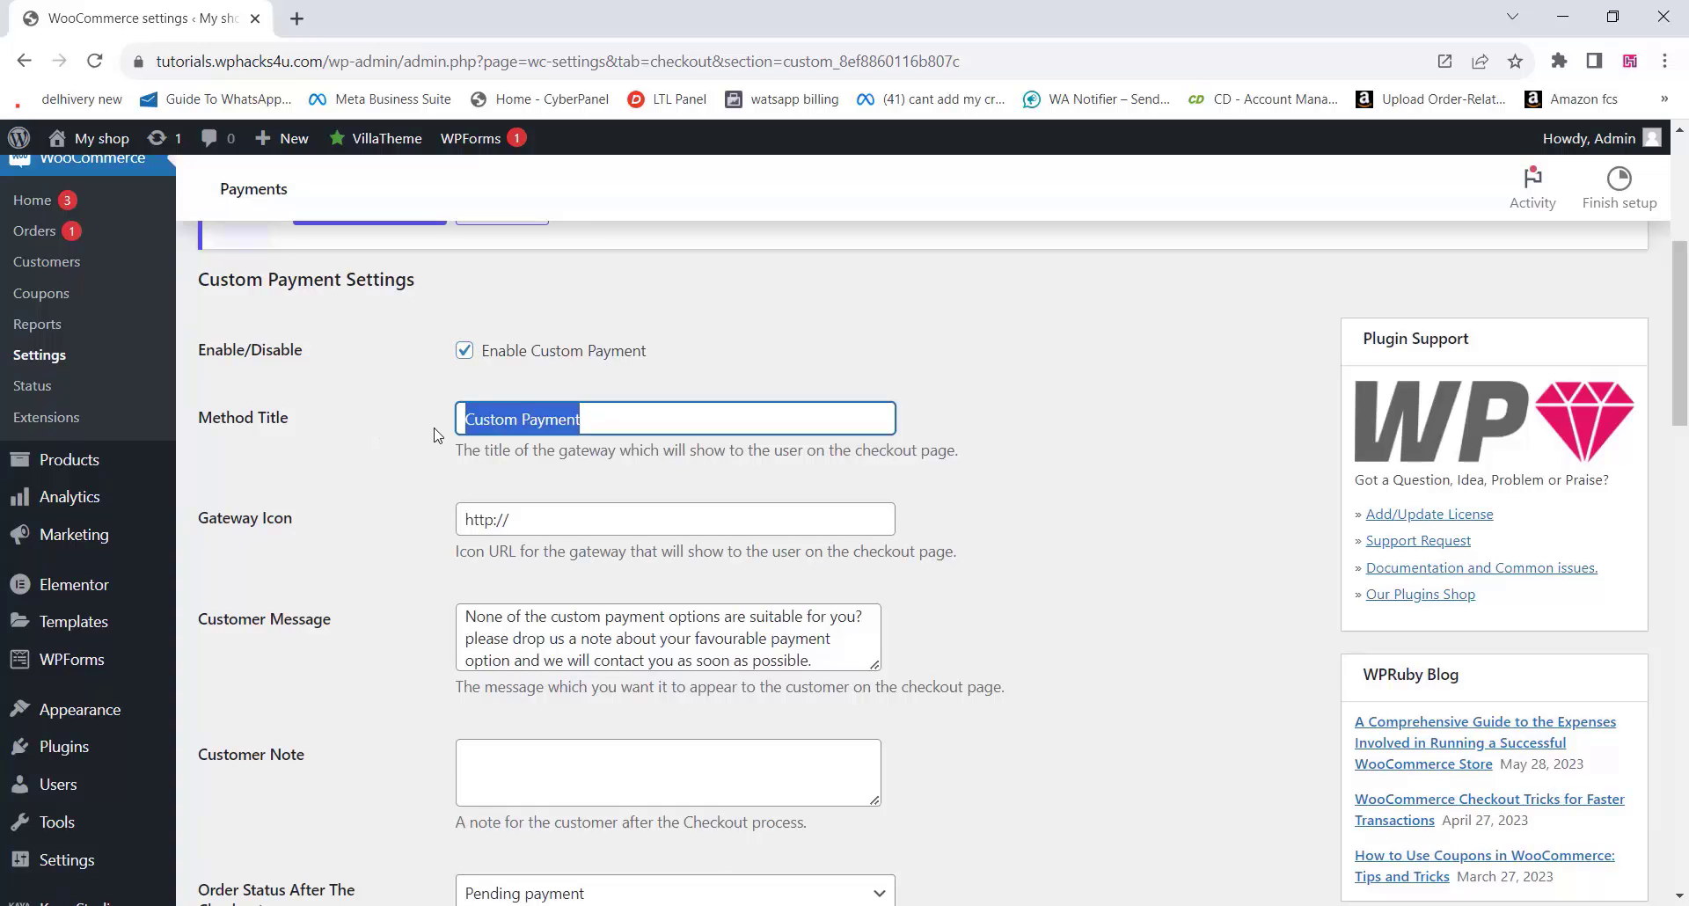
key("BackSpace")
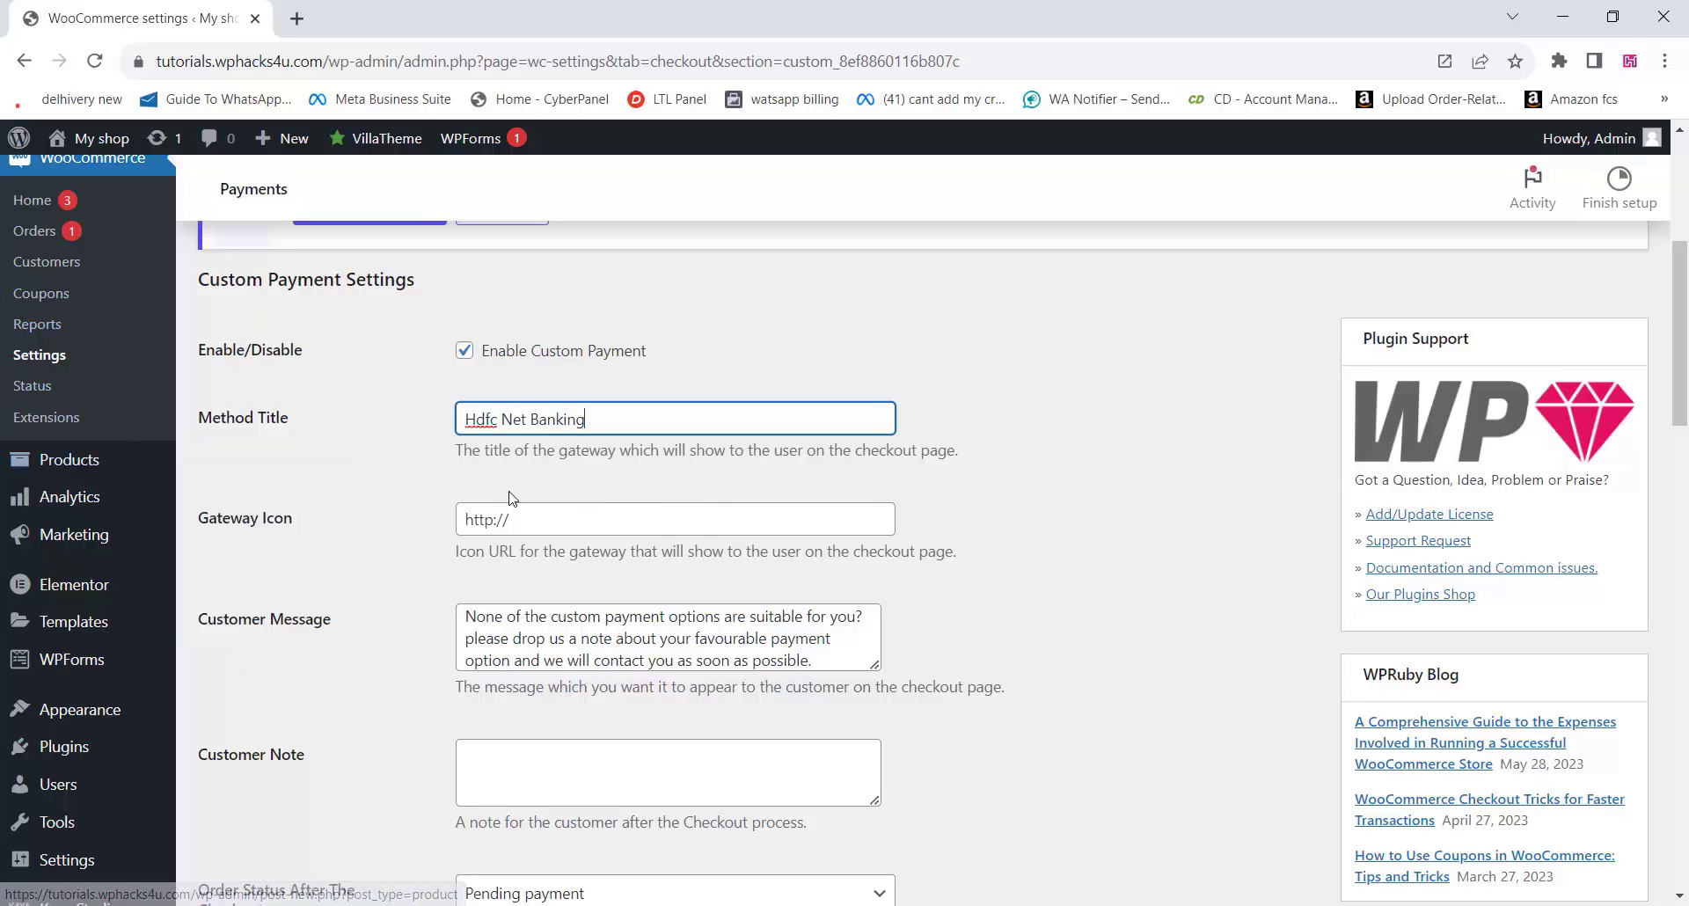
Open the WordPress Media Library in a second tab.
scroll(322, 537, "up", 3)
mouse_move(61, 350)
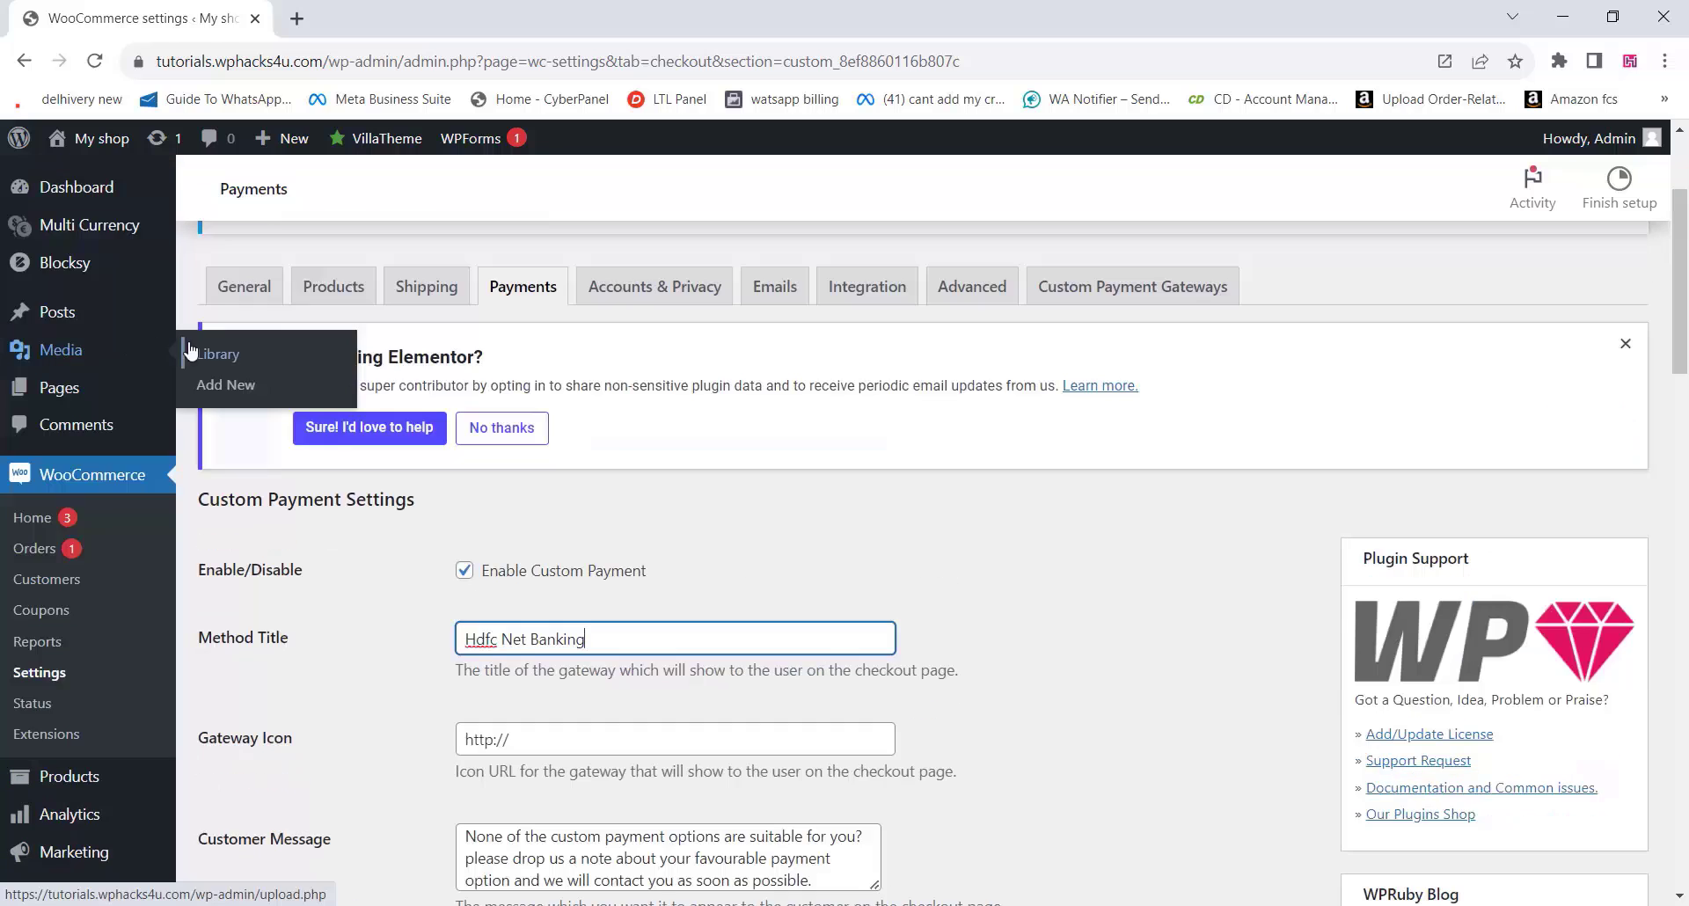
right_click(221, 354)
Copy the HDFC-Bank-logo image's file URL from the Media Library in a new tab.
left_click(316, 367)
left_click(378, 19)
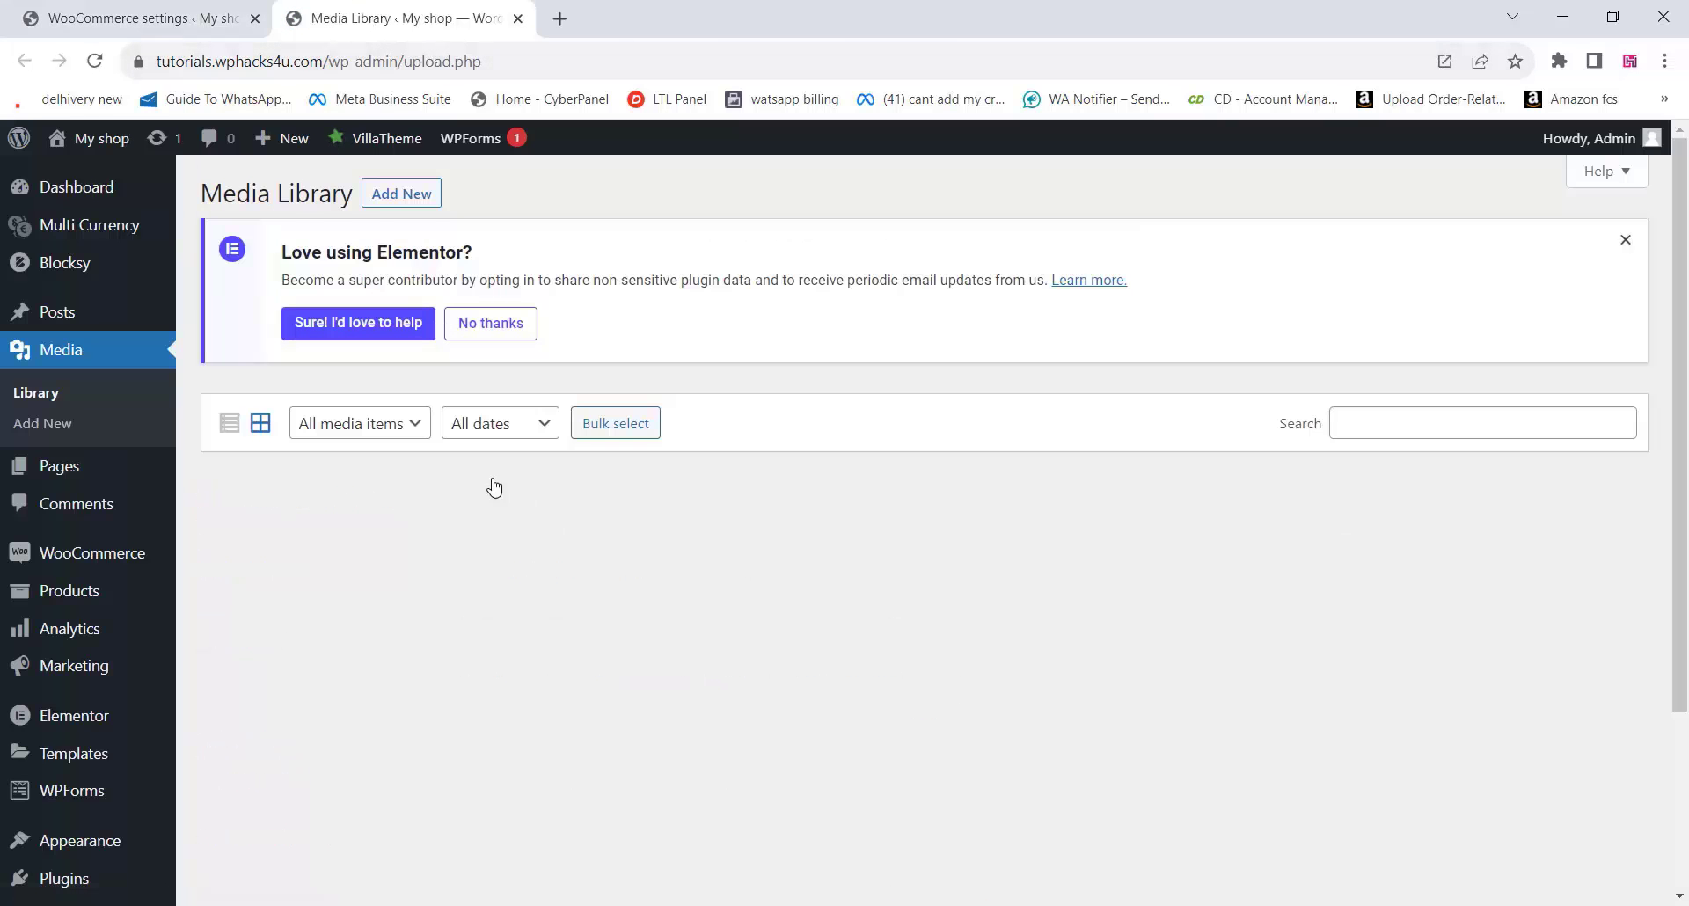
left_click(924, 556)
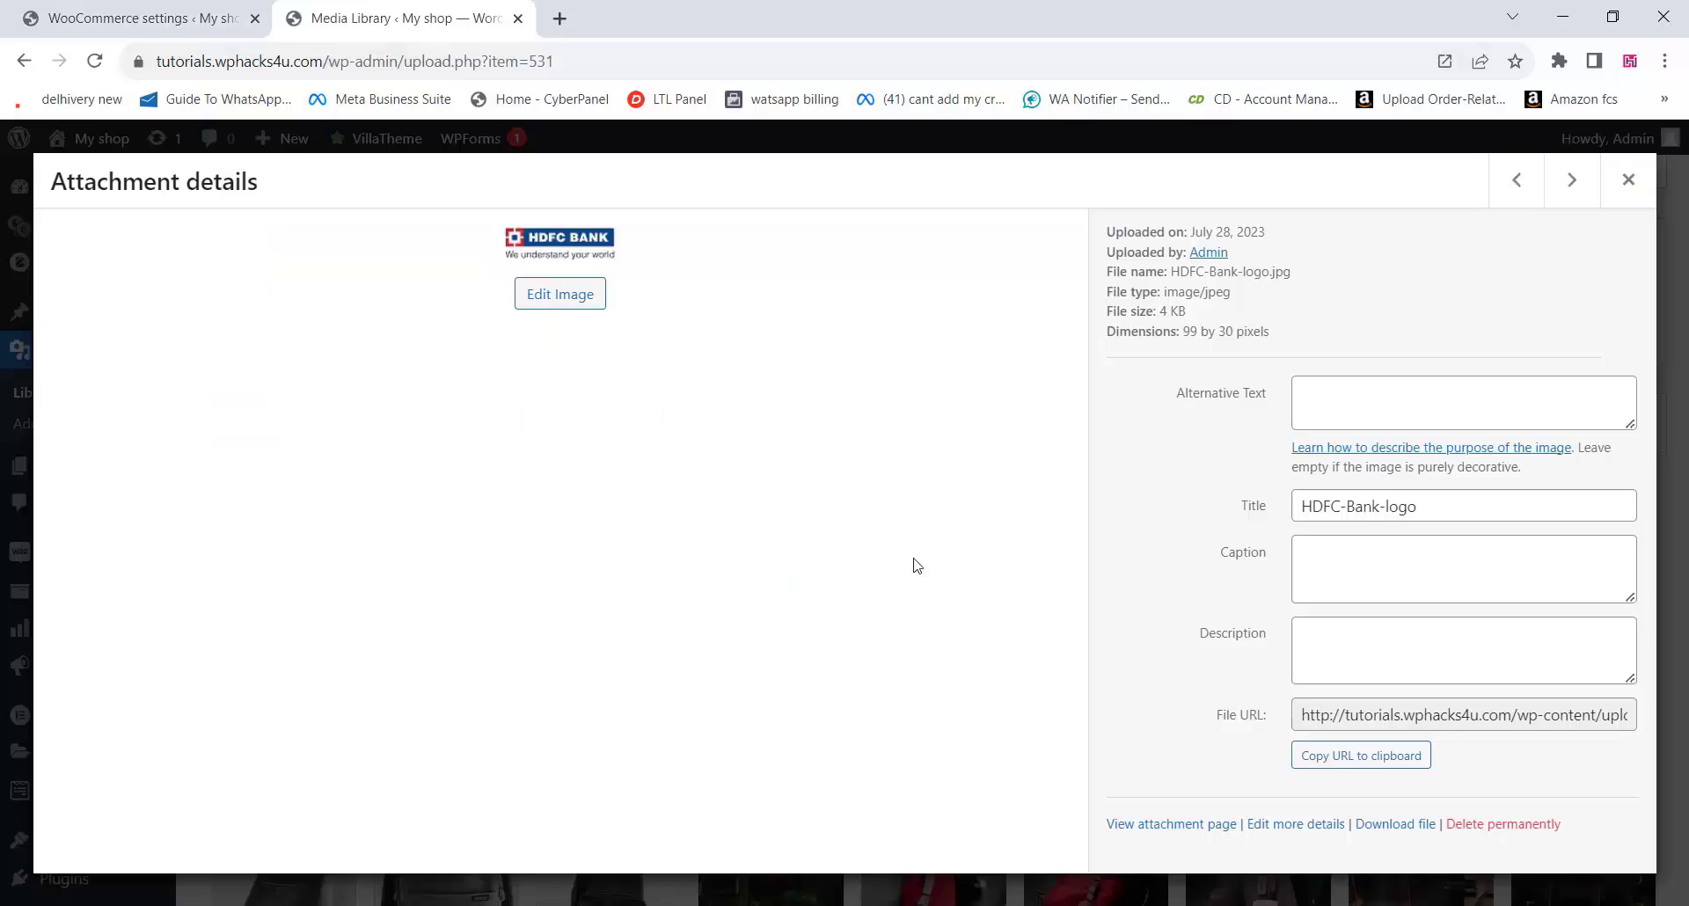
left_click(1338, 758)
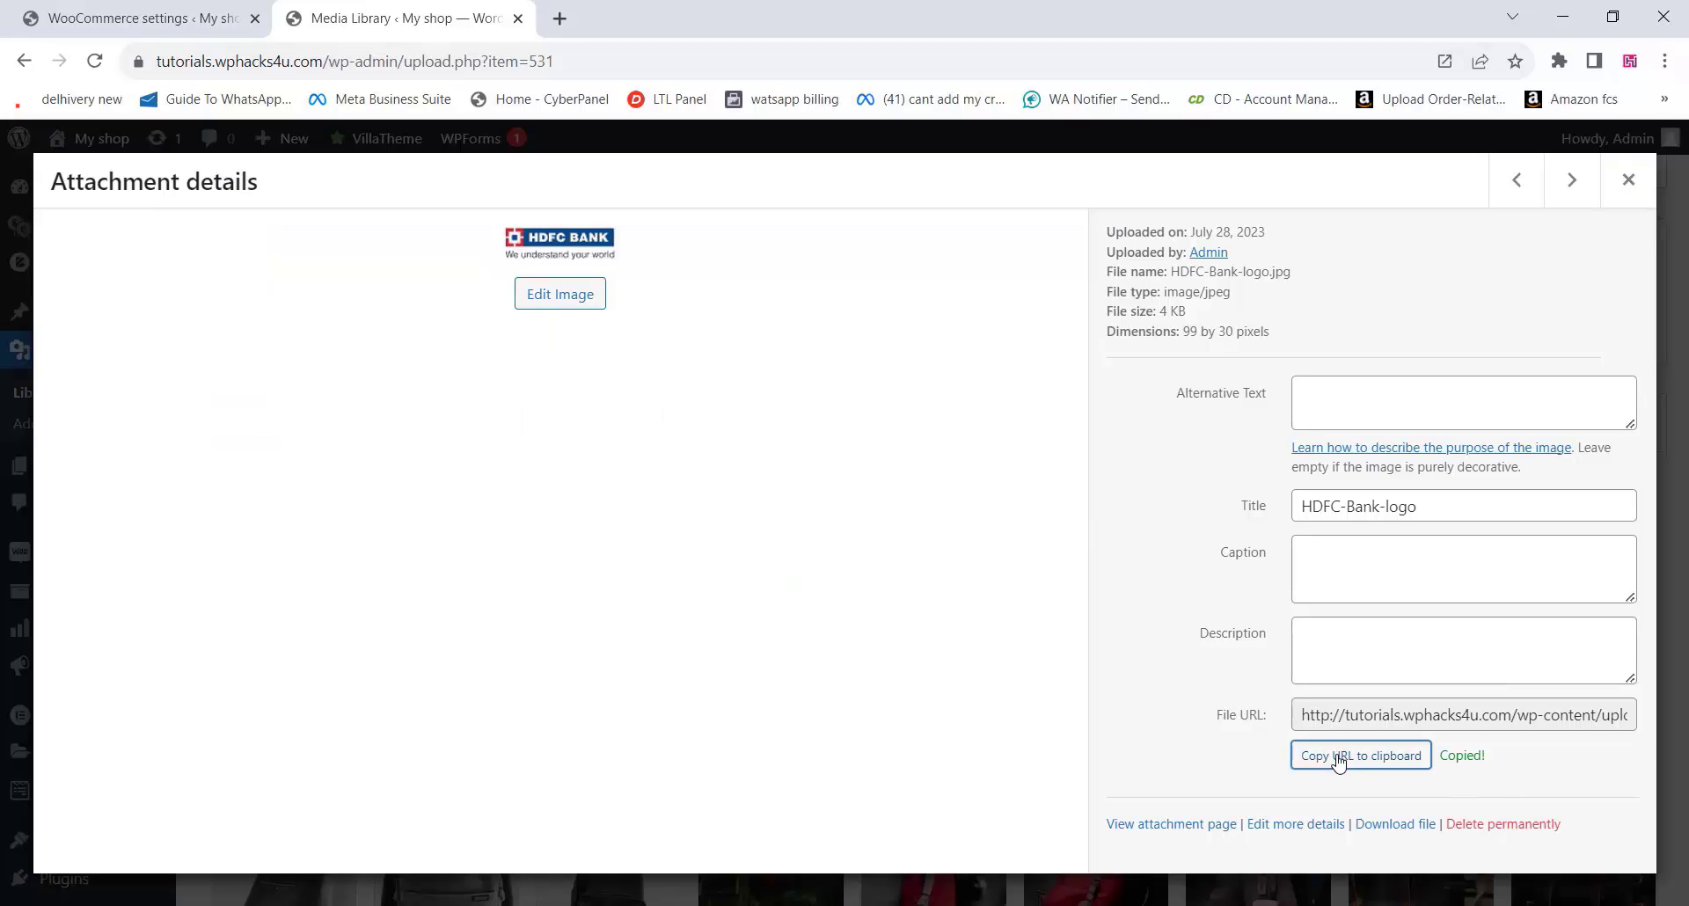
left_click(97, 19)
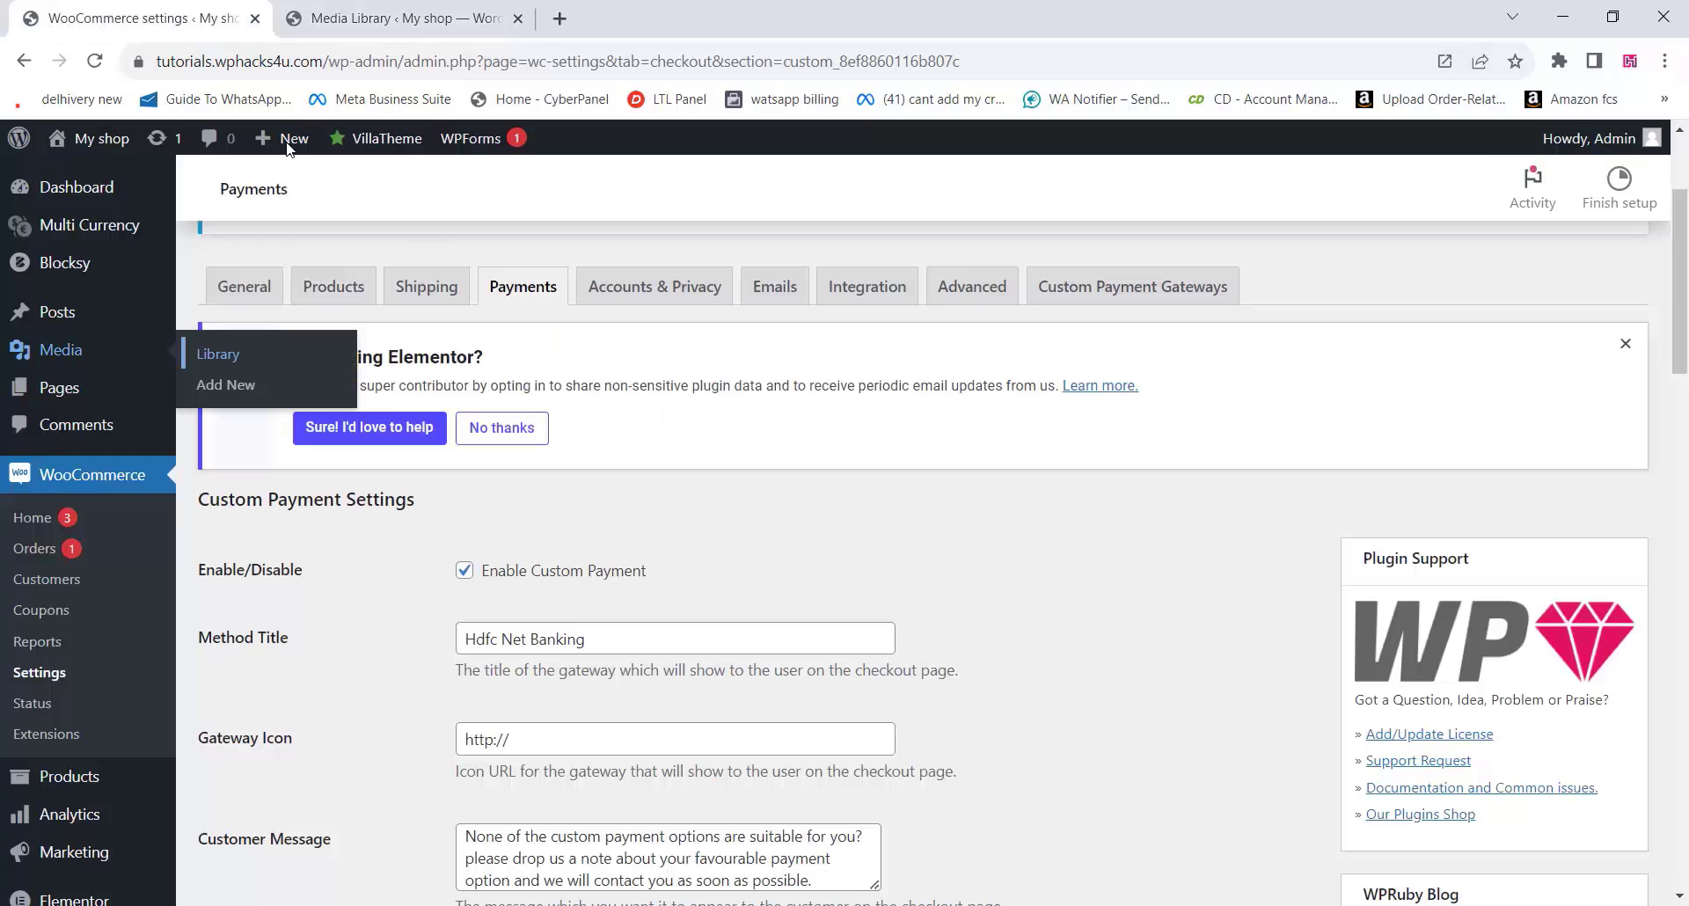
left_click(549, 742)
left_click_drag(541, 742, 376, 744)
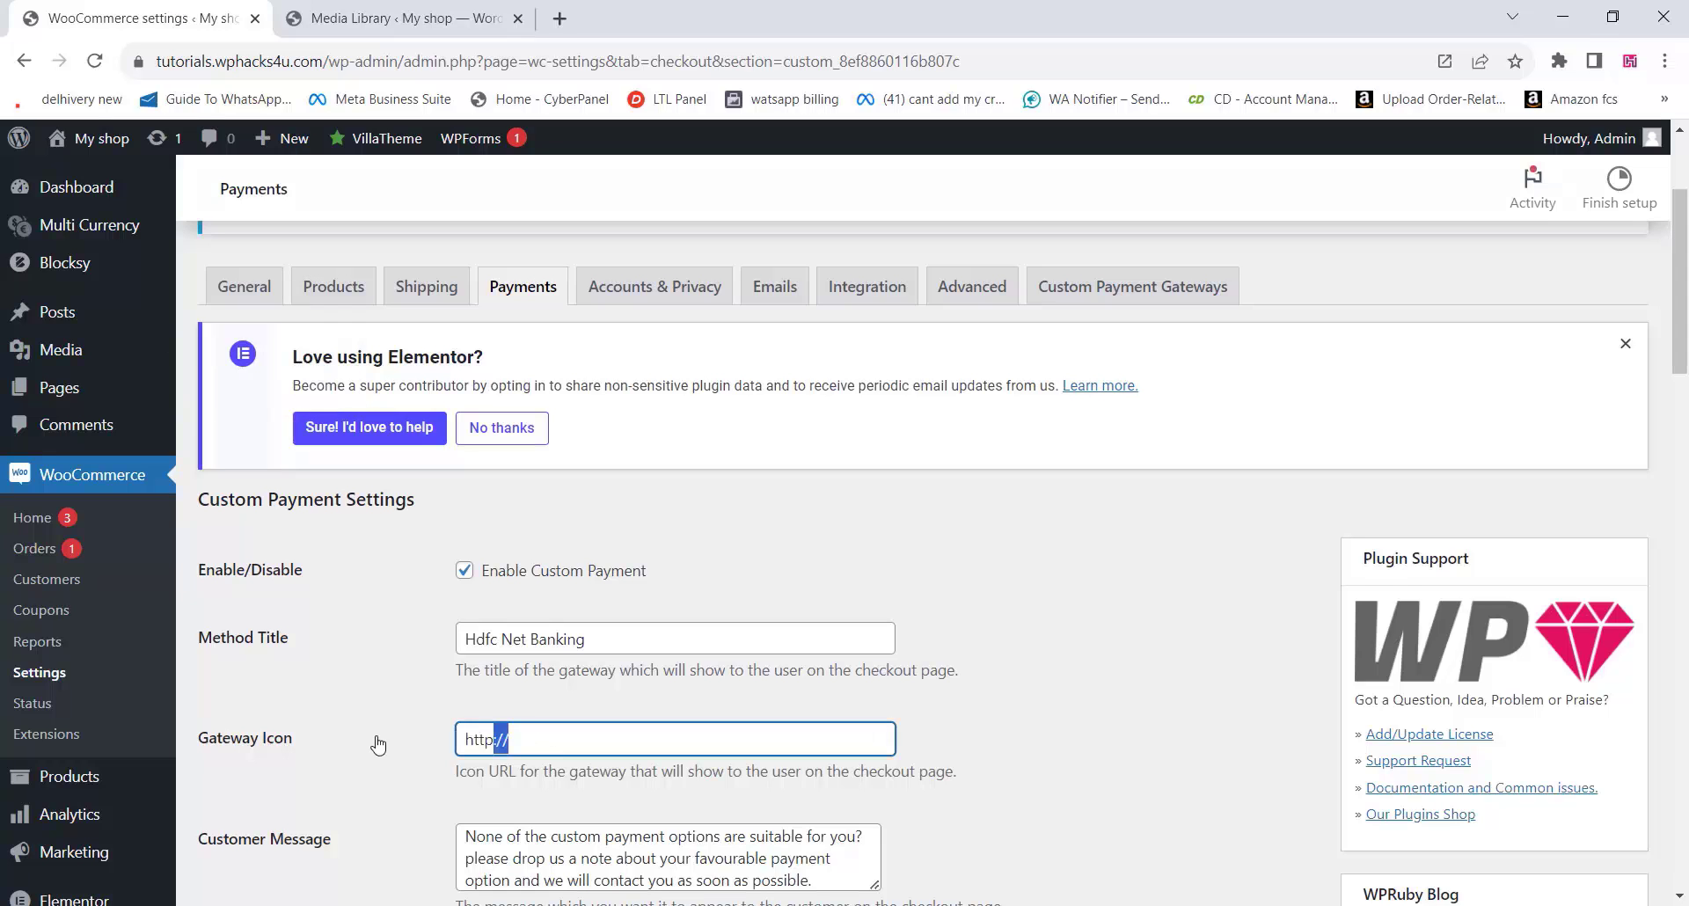
right_click(495, 744)
left_click(554, 398)
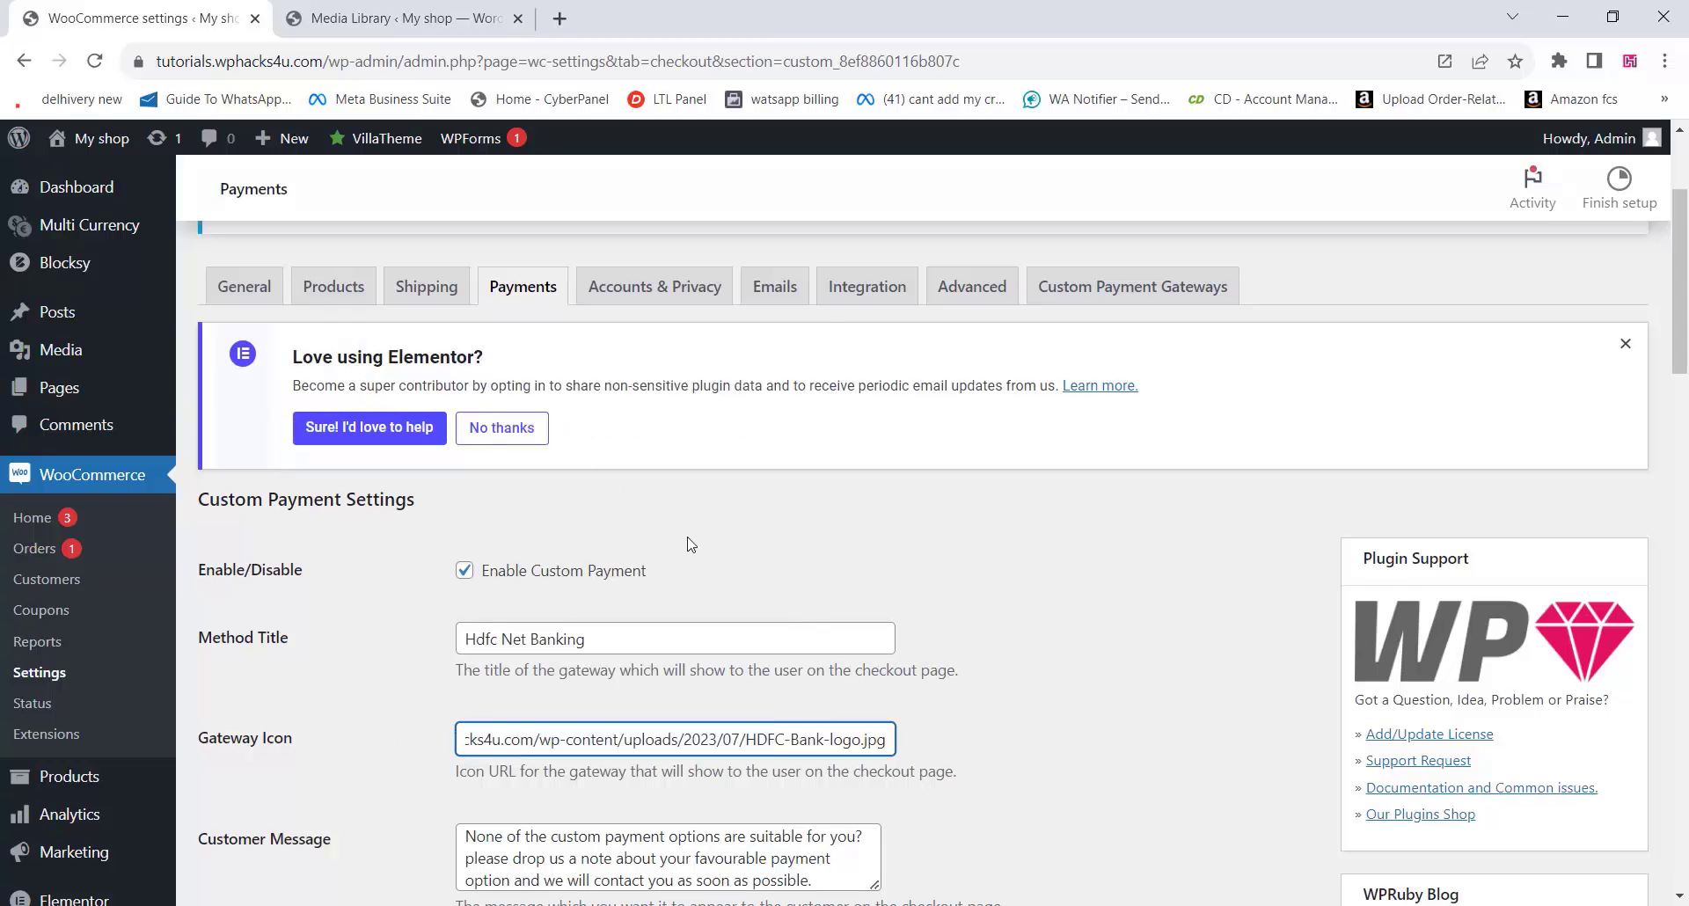
left_click(970, 739)
scroll(519, 673, "down", 1)
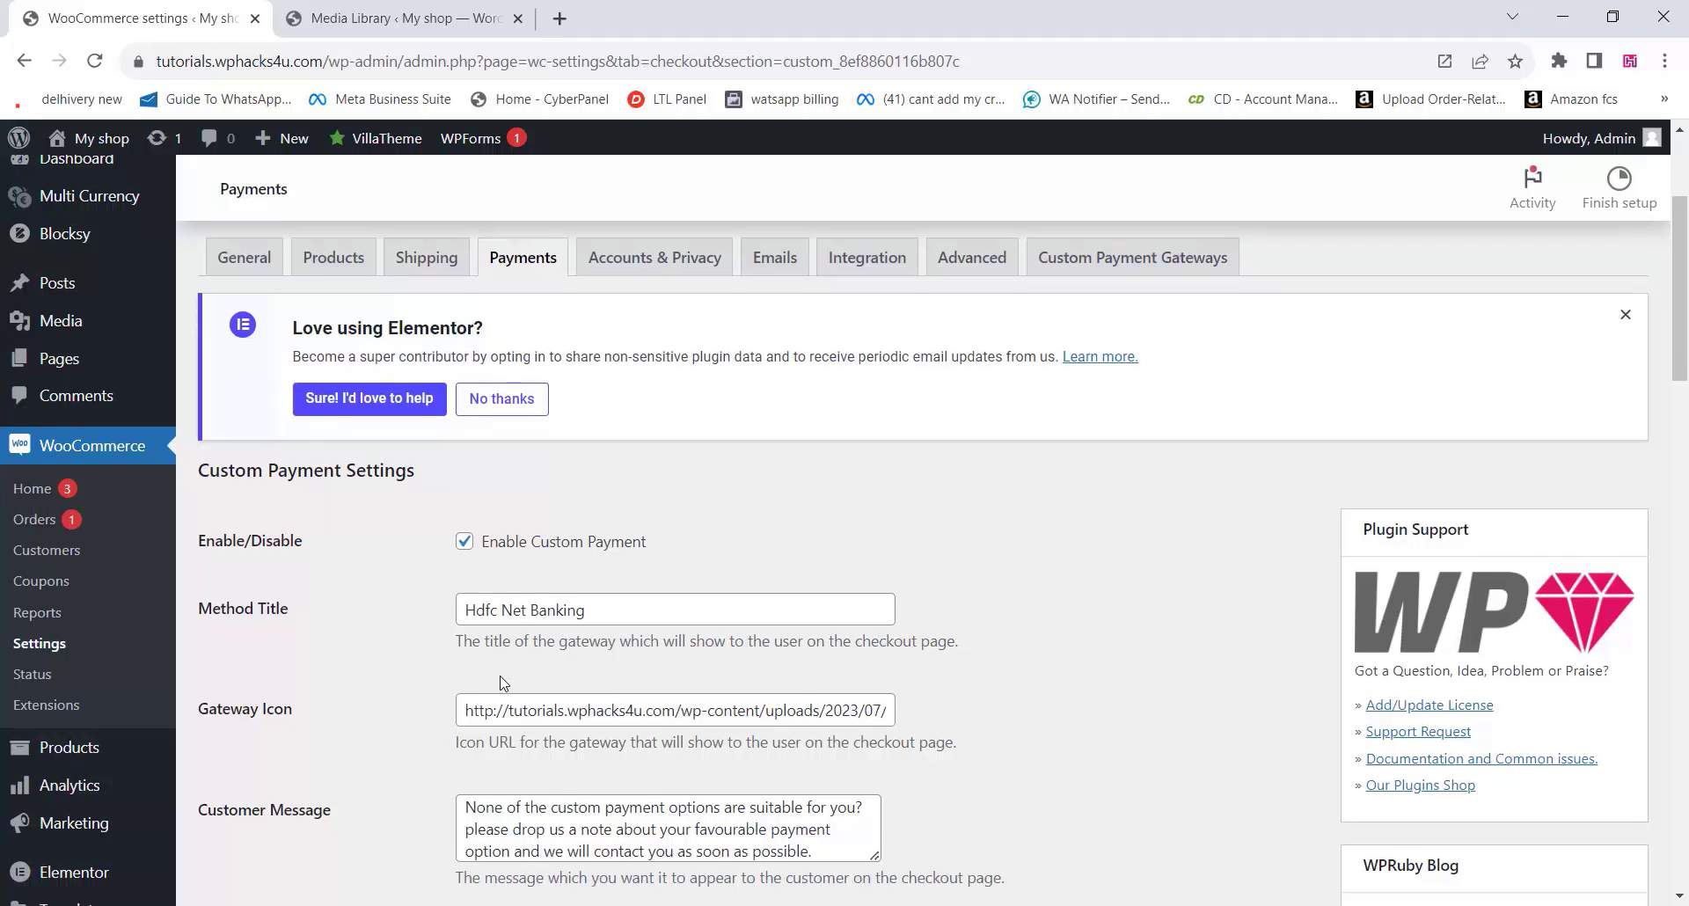
scroll(503, 683, "down", 2)
Copy the article's sample <a> link code and paste it over 'Please' in Customer Message.
left_click_drag(466, 619, 811, 662)
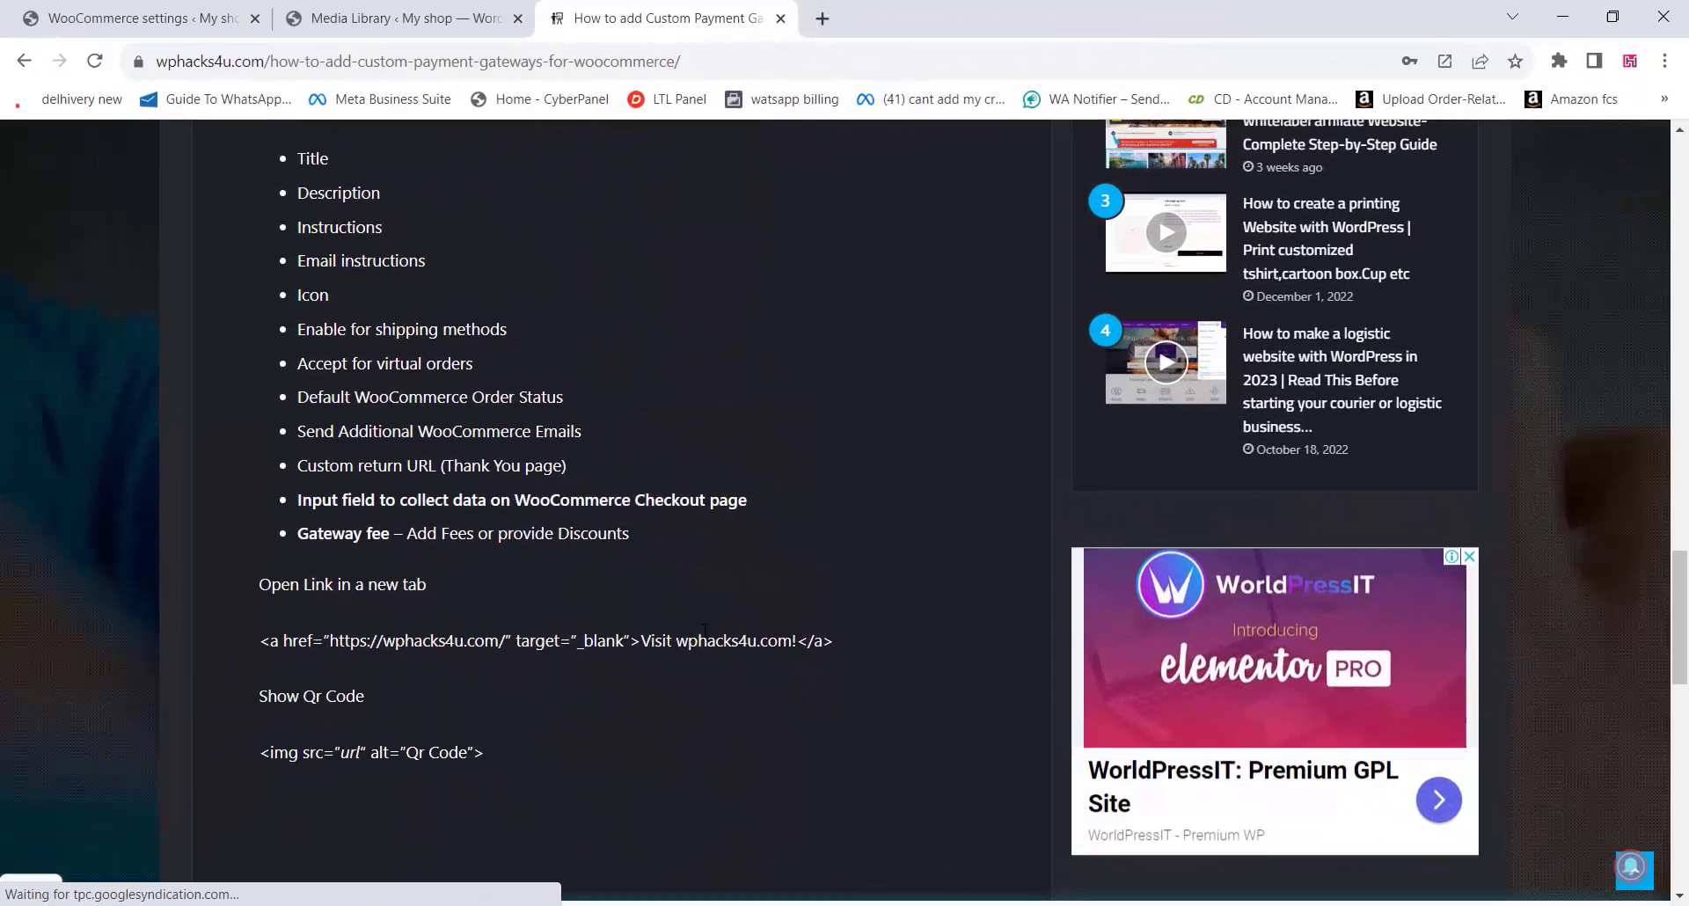
left_click_drag(858, 649, 257, 642)
right_click(316, 642)
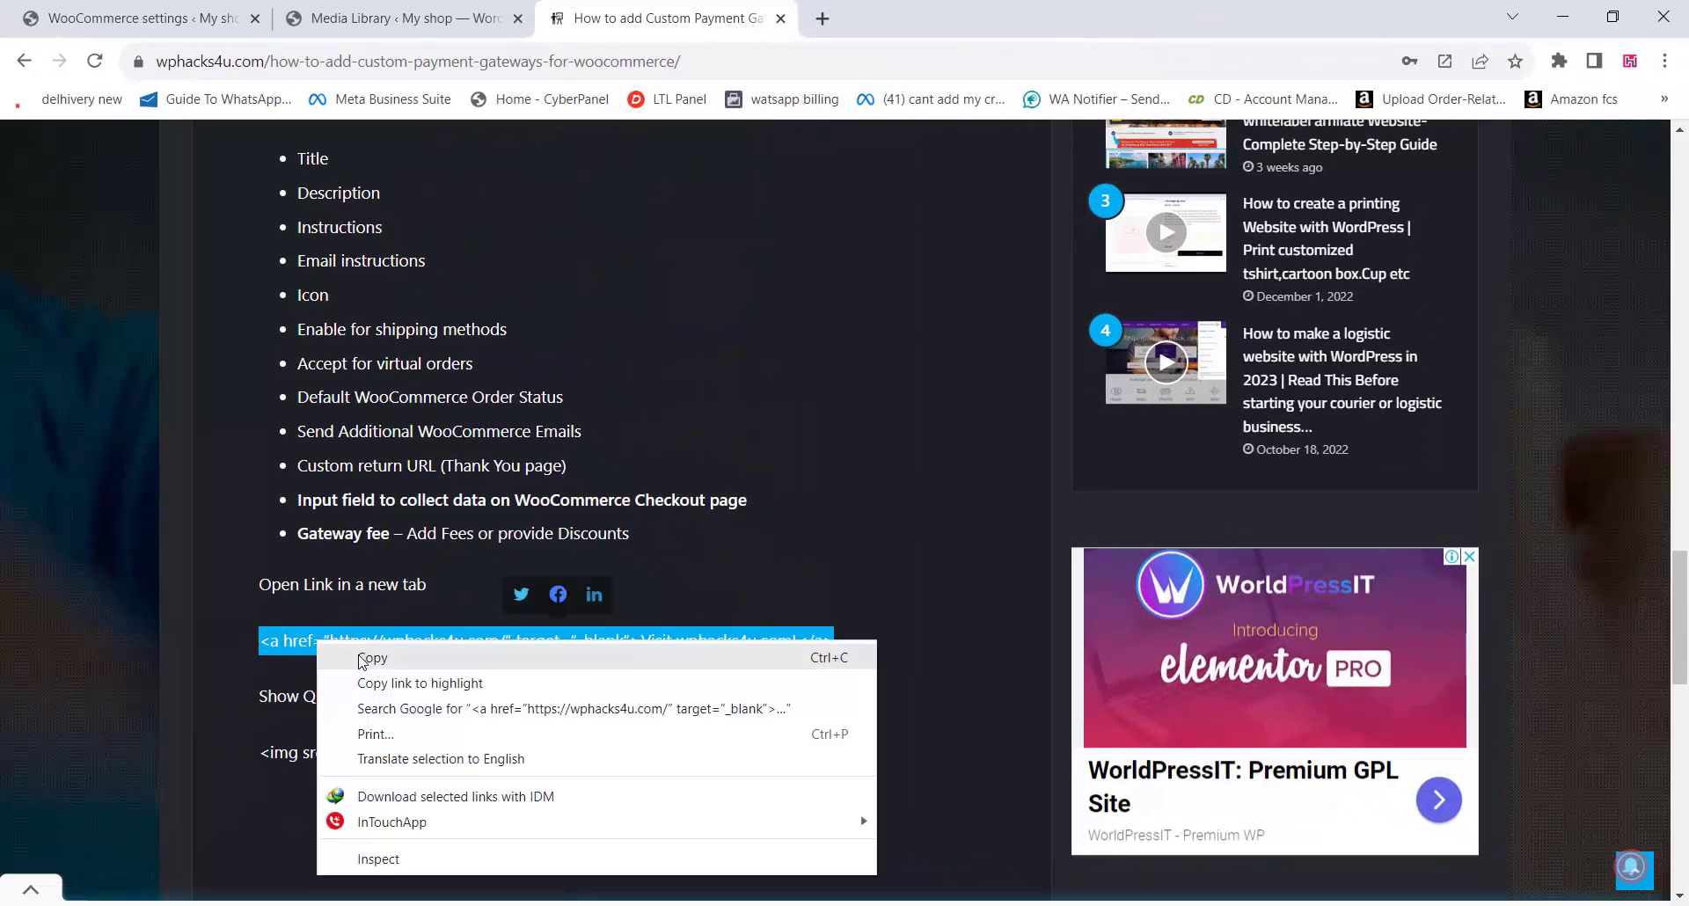
left_click(368, 660)
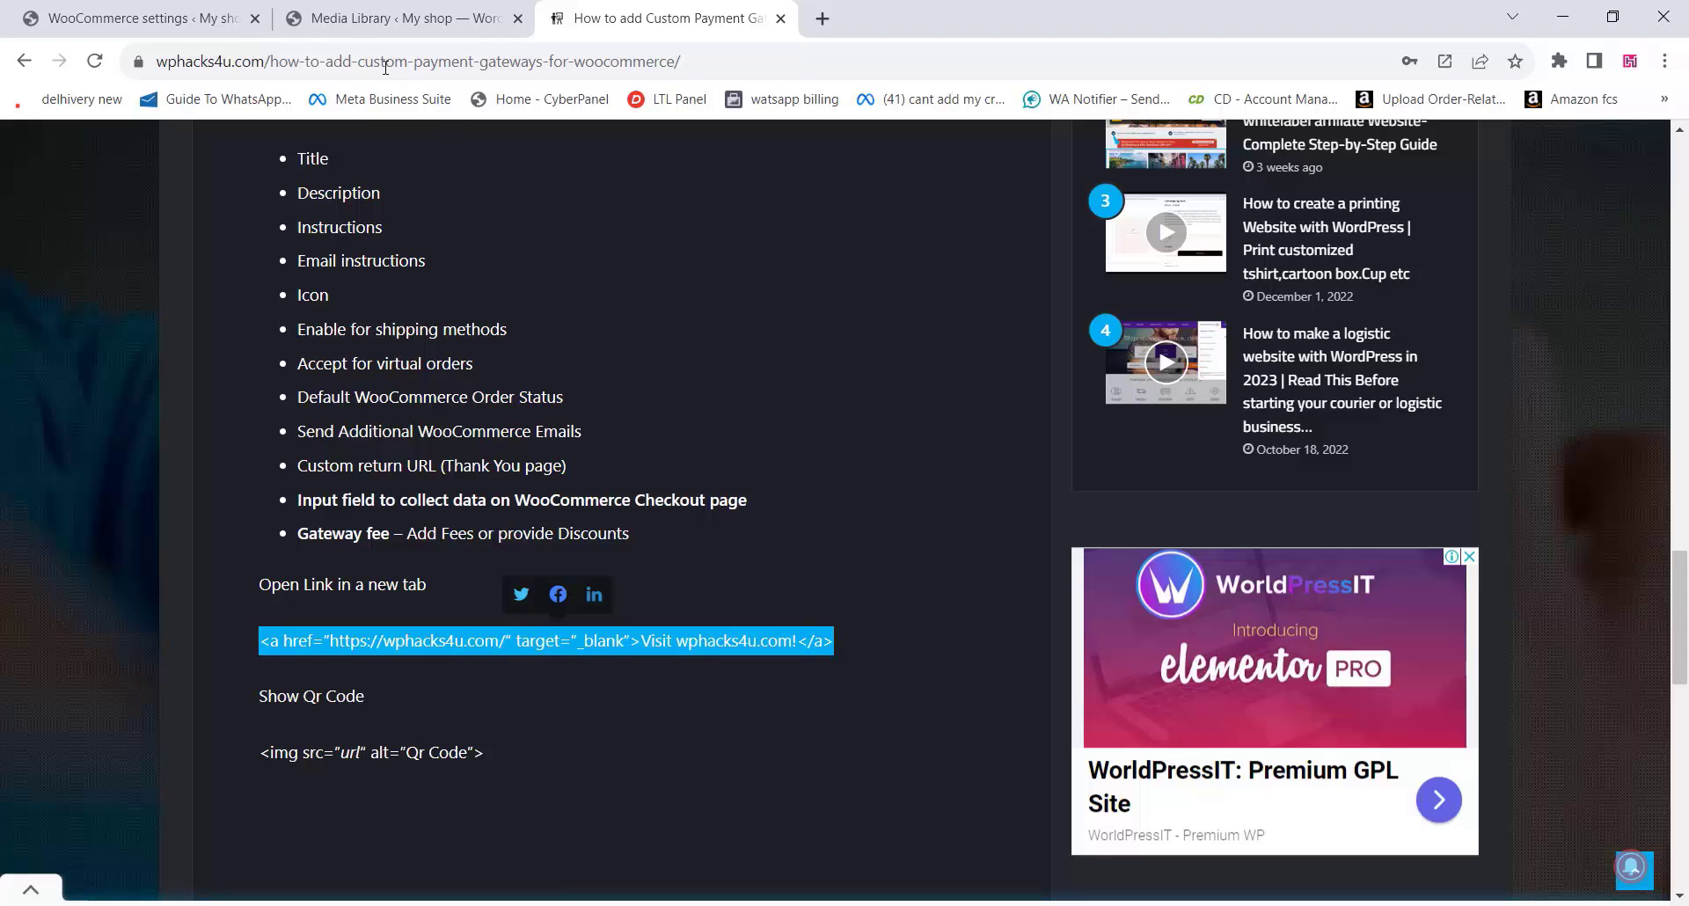
left_click(150, 13)
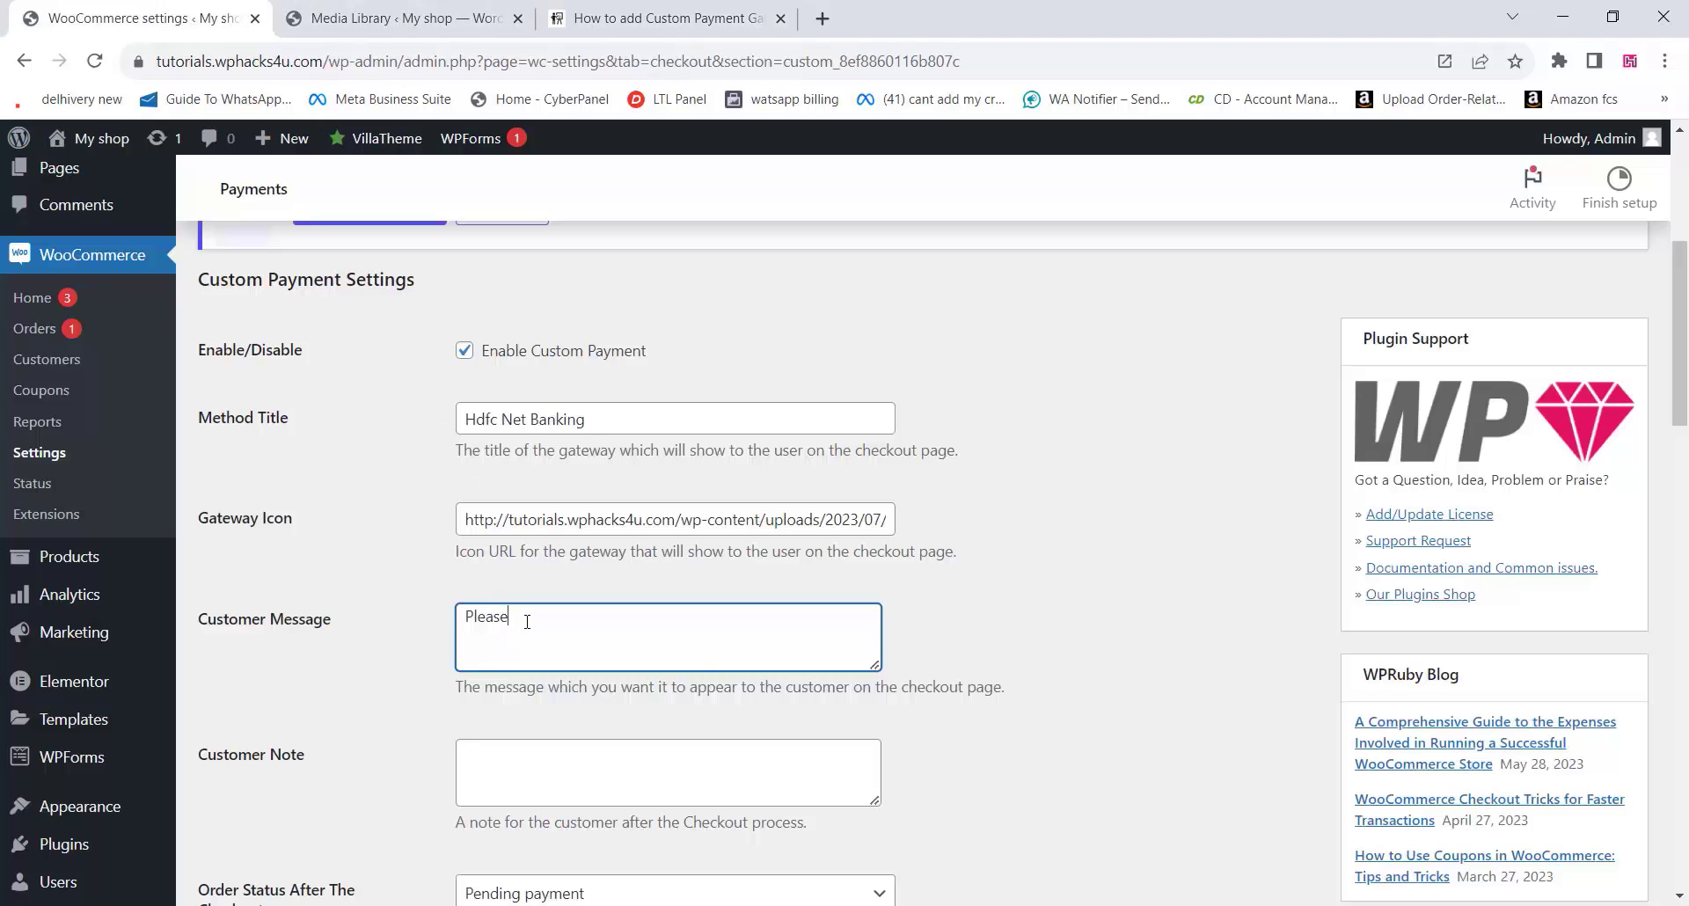
left_click_drag(528, 622, 476, 620)
right_click(474, 622)
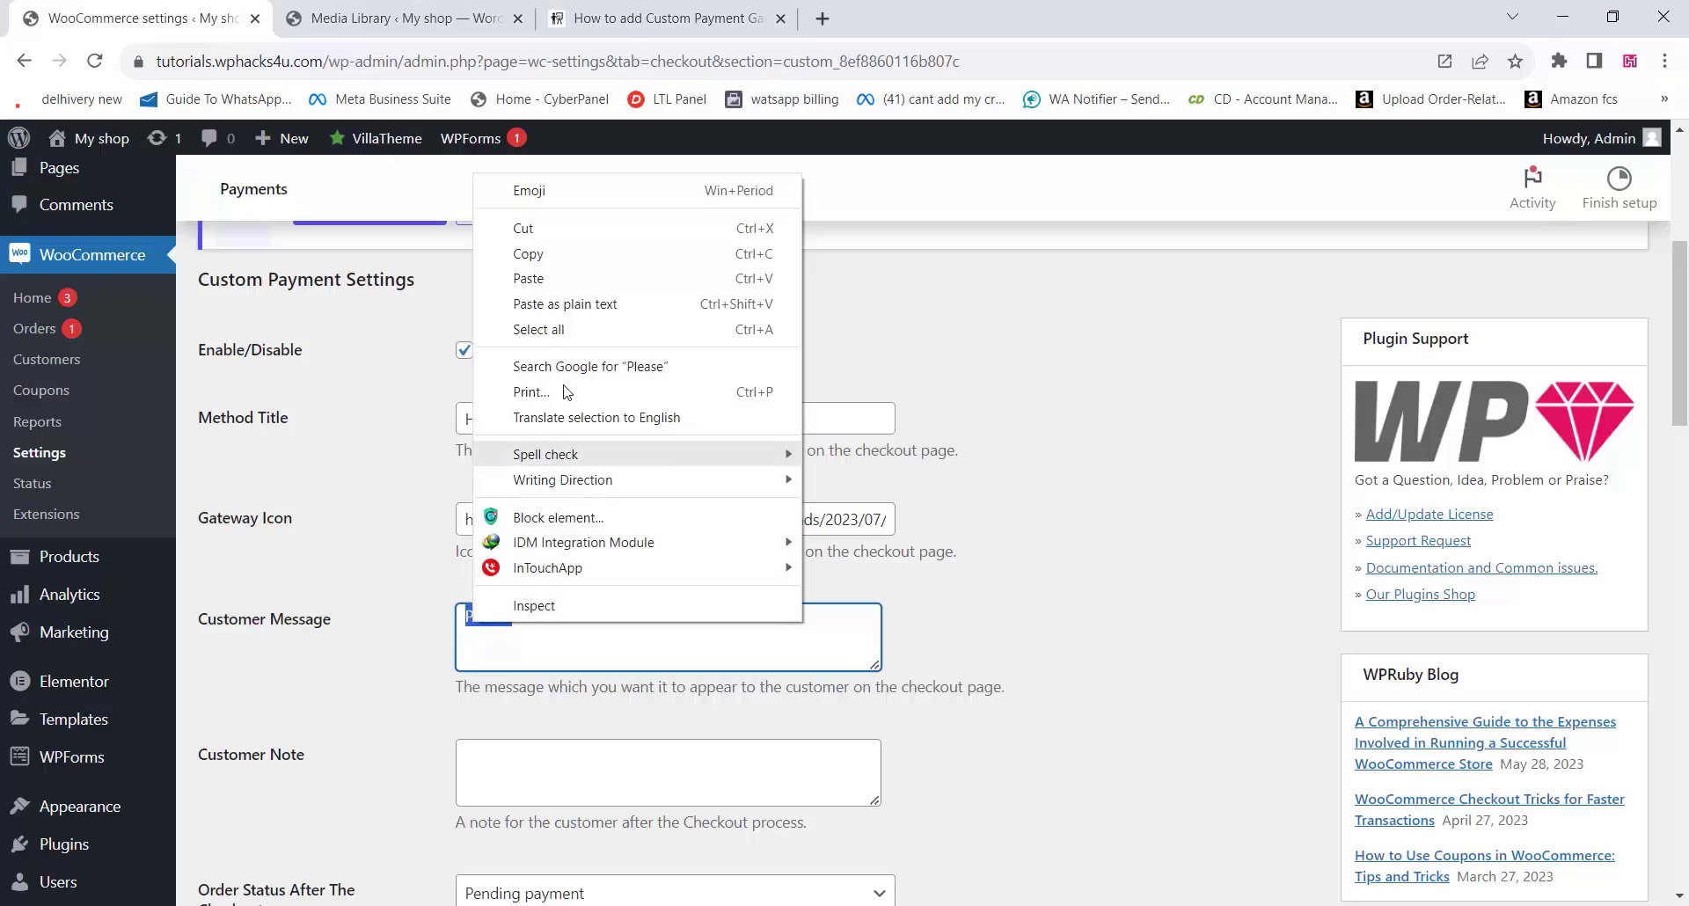
left_click(532, 278)
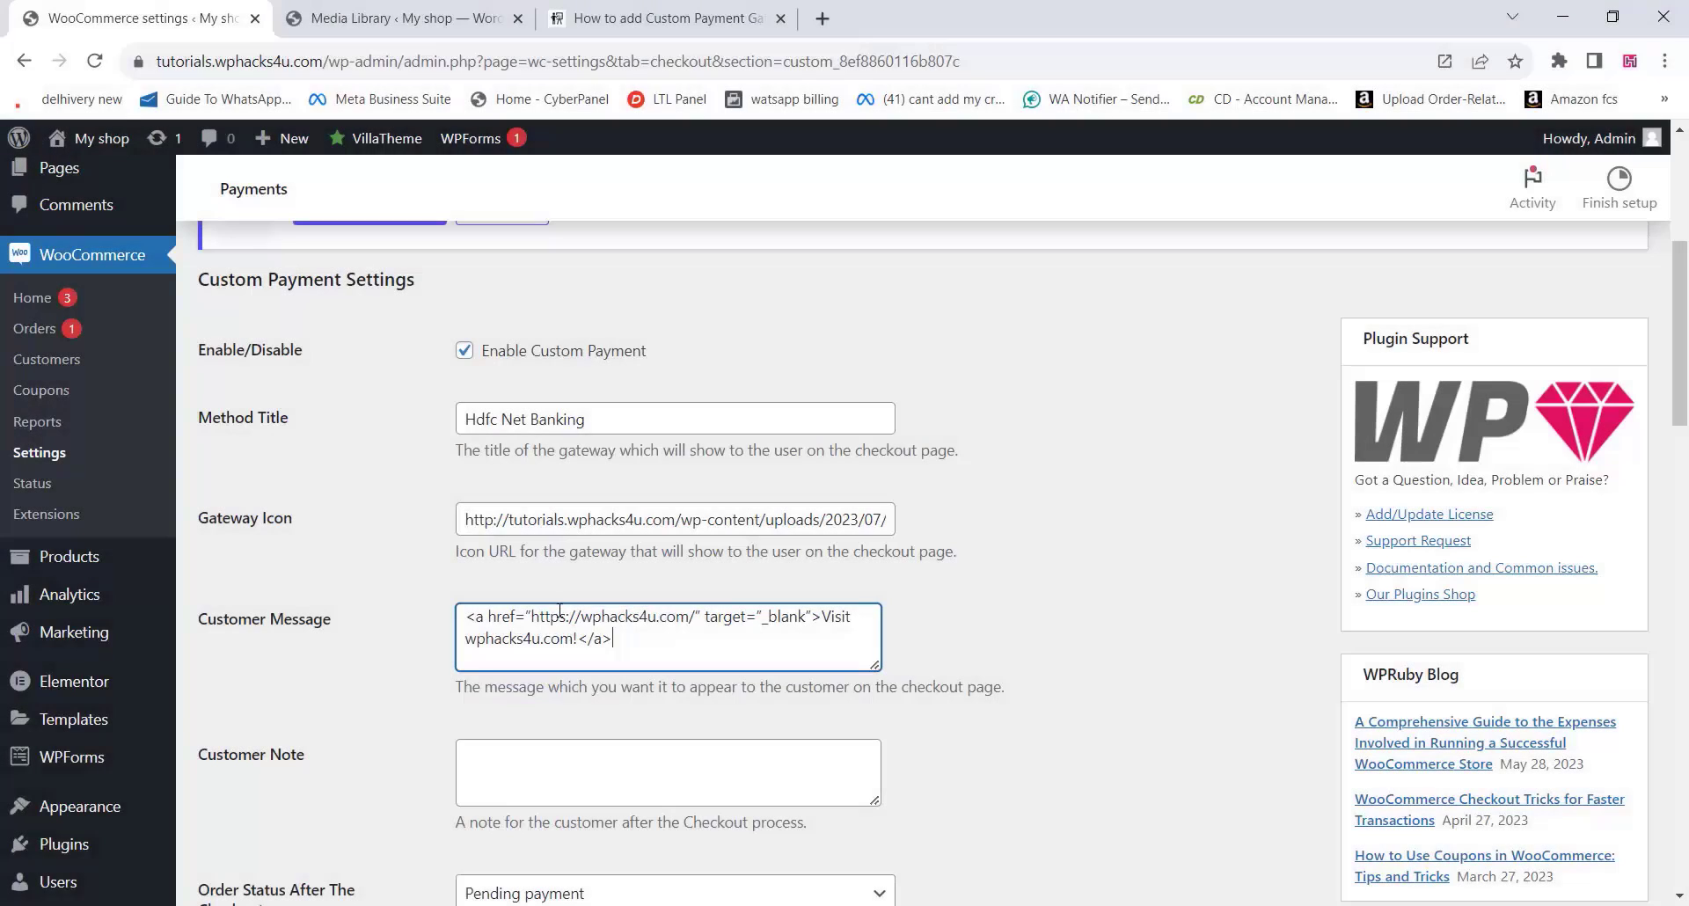
left_click_drag(532, 617, 693, 615)
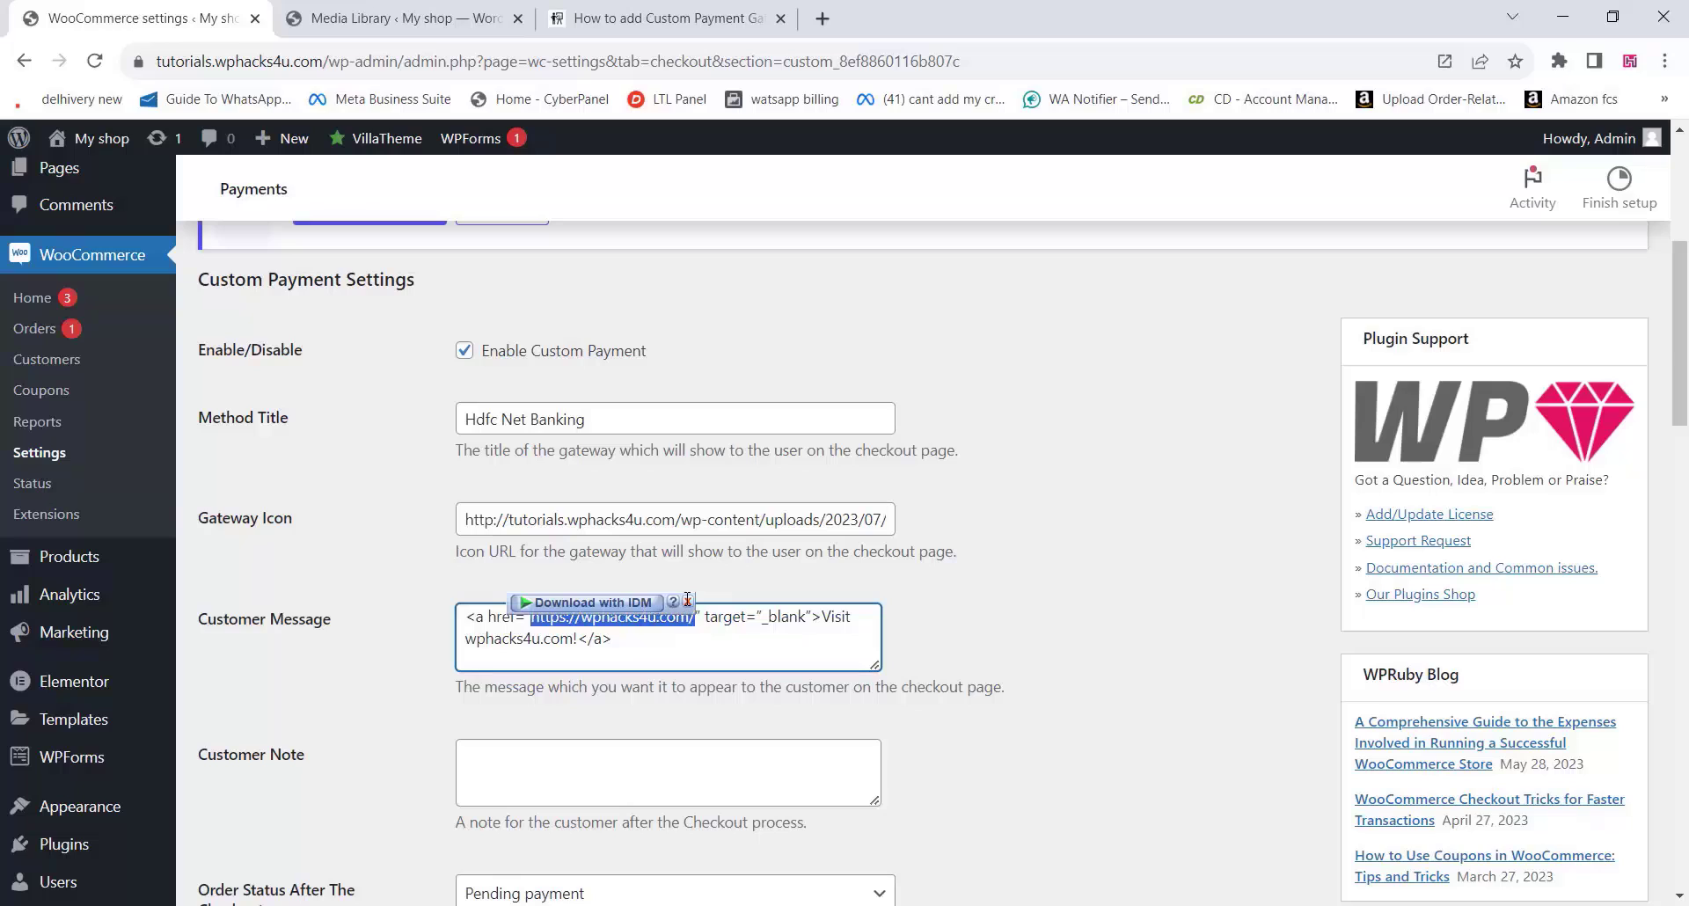
right_click(633, 613)
left_click(716, 268)
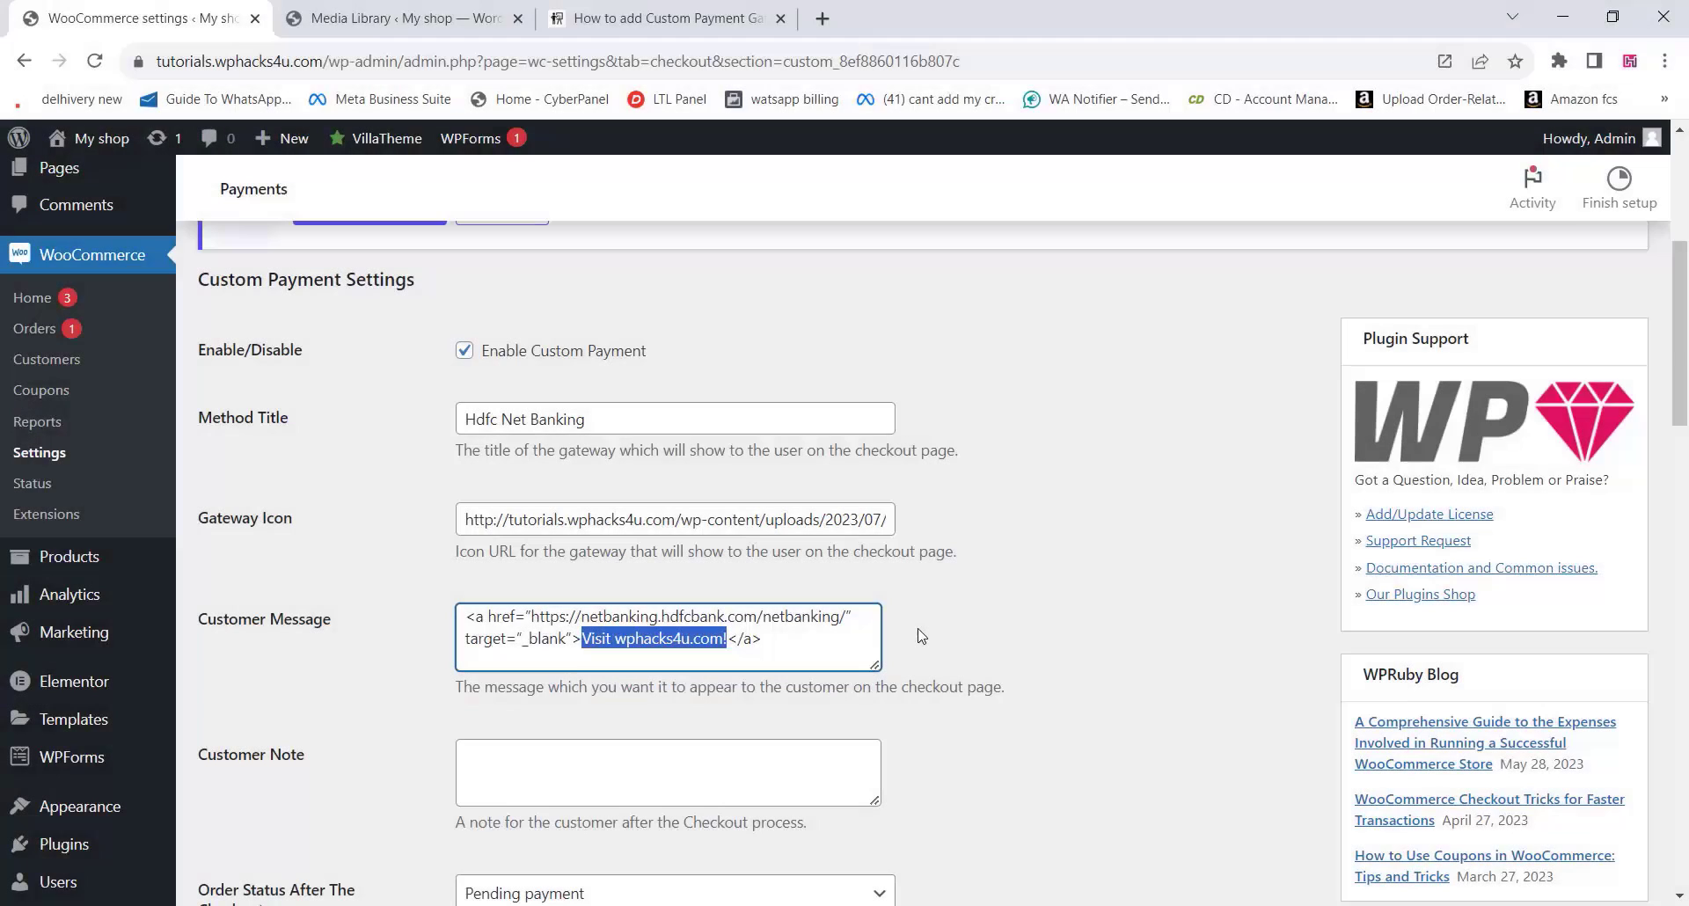
type("Clicj")
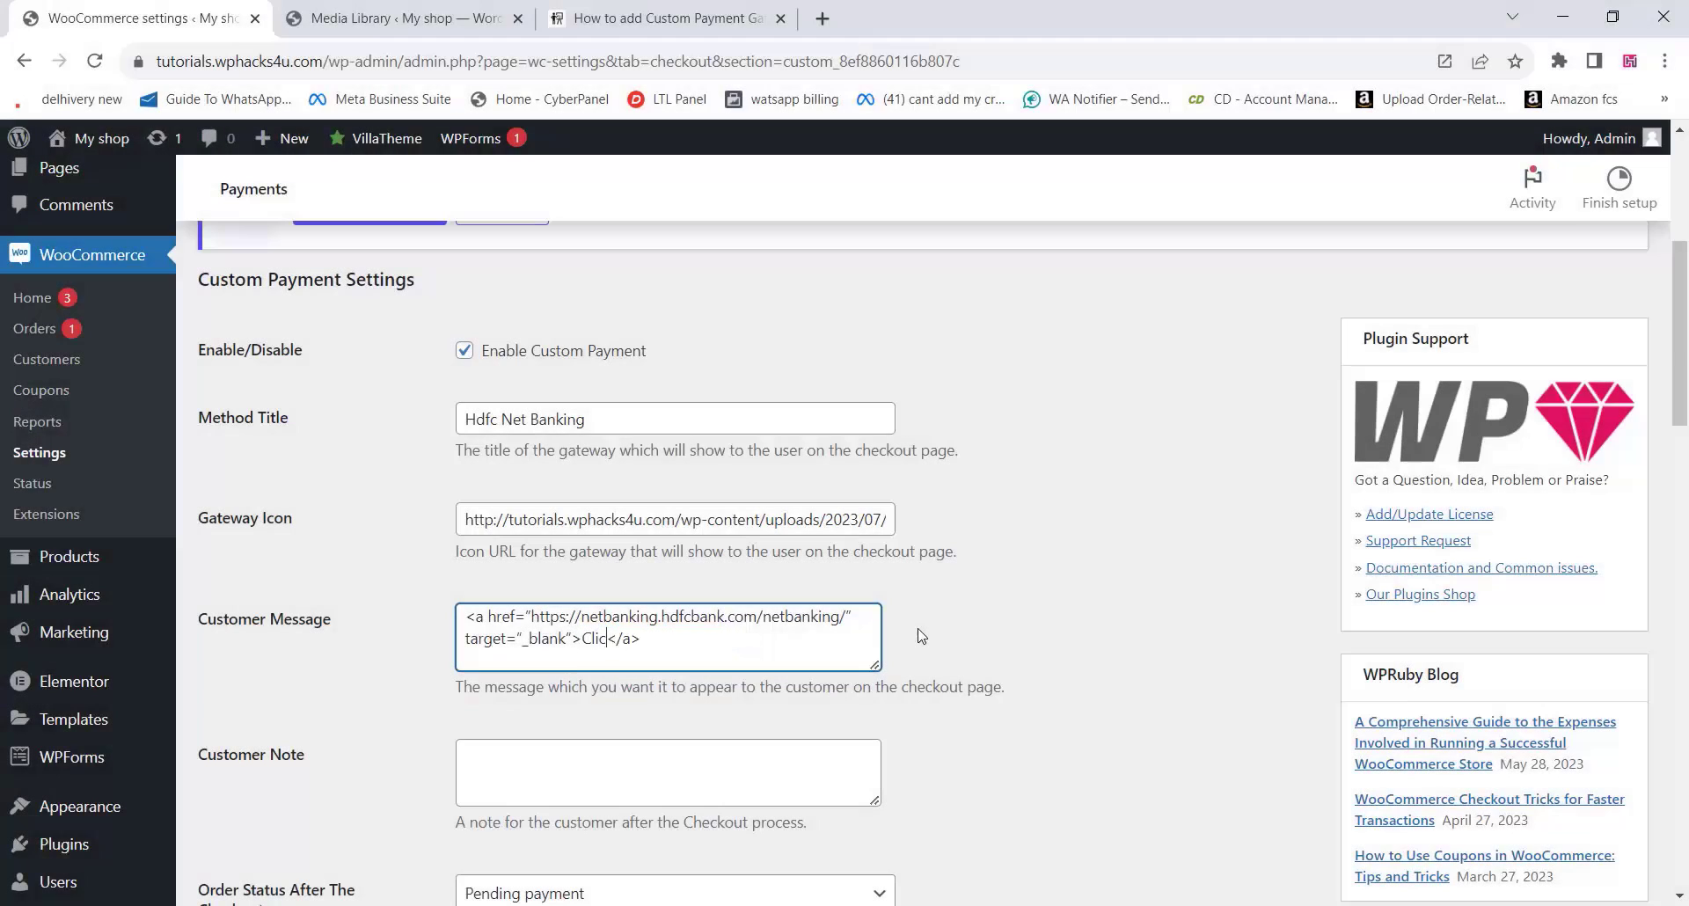
key("BackSpace")
type("k Here")
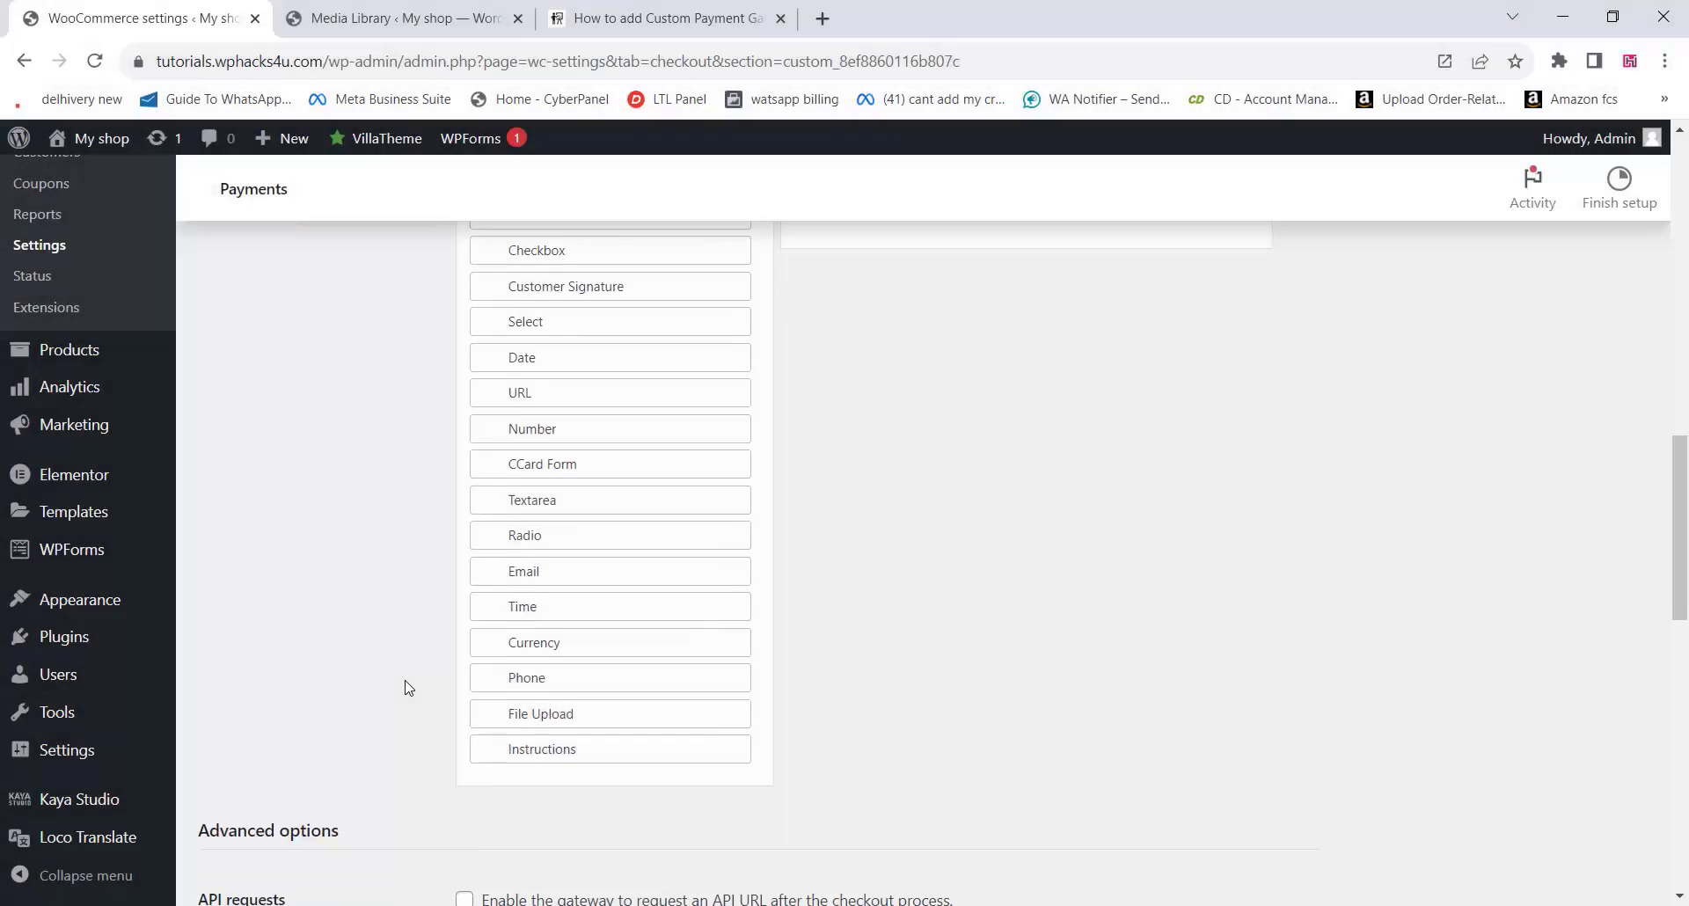
Add a Text field under Custom Form and name it Transaction id.
scroll(407, 683, "down", 1)
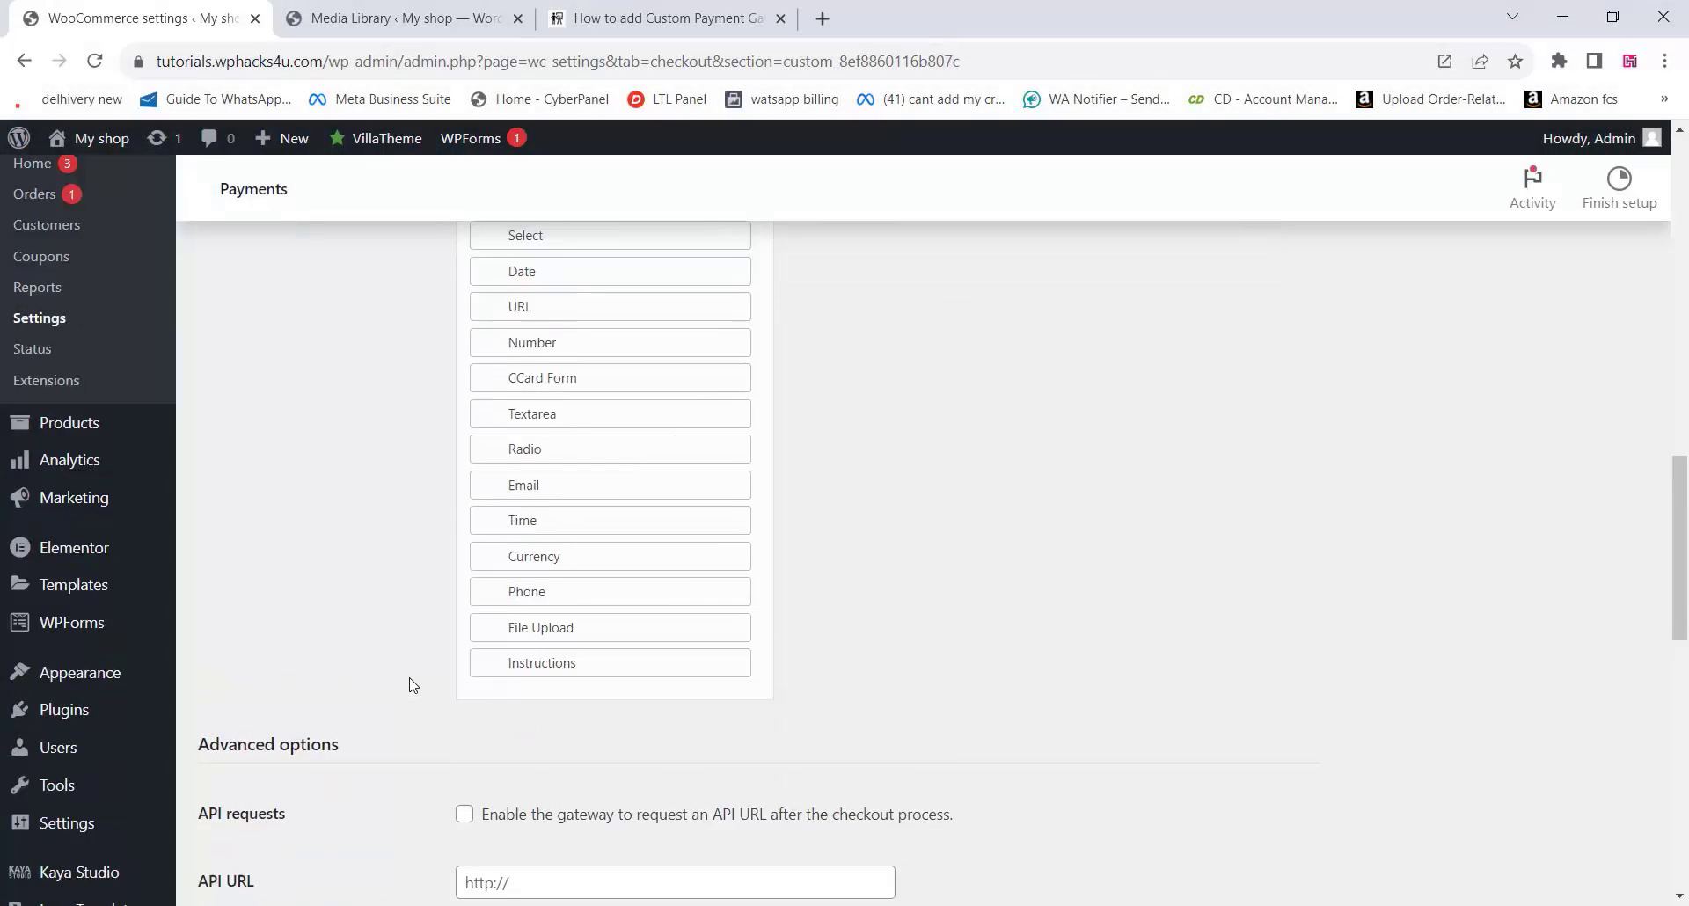
scroll(480, 658, "up", 3)
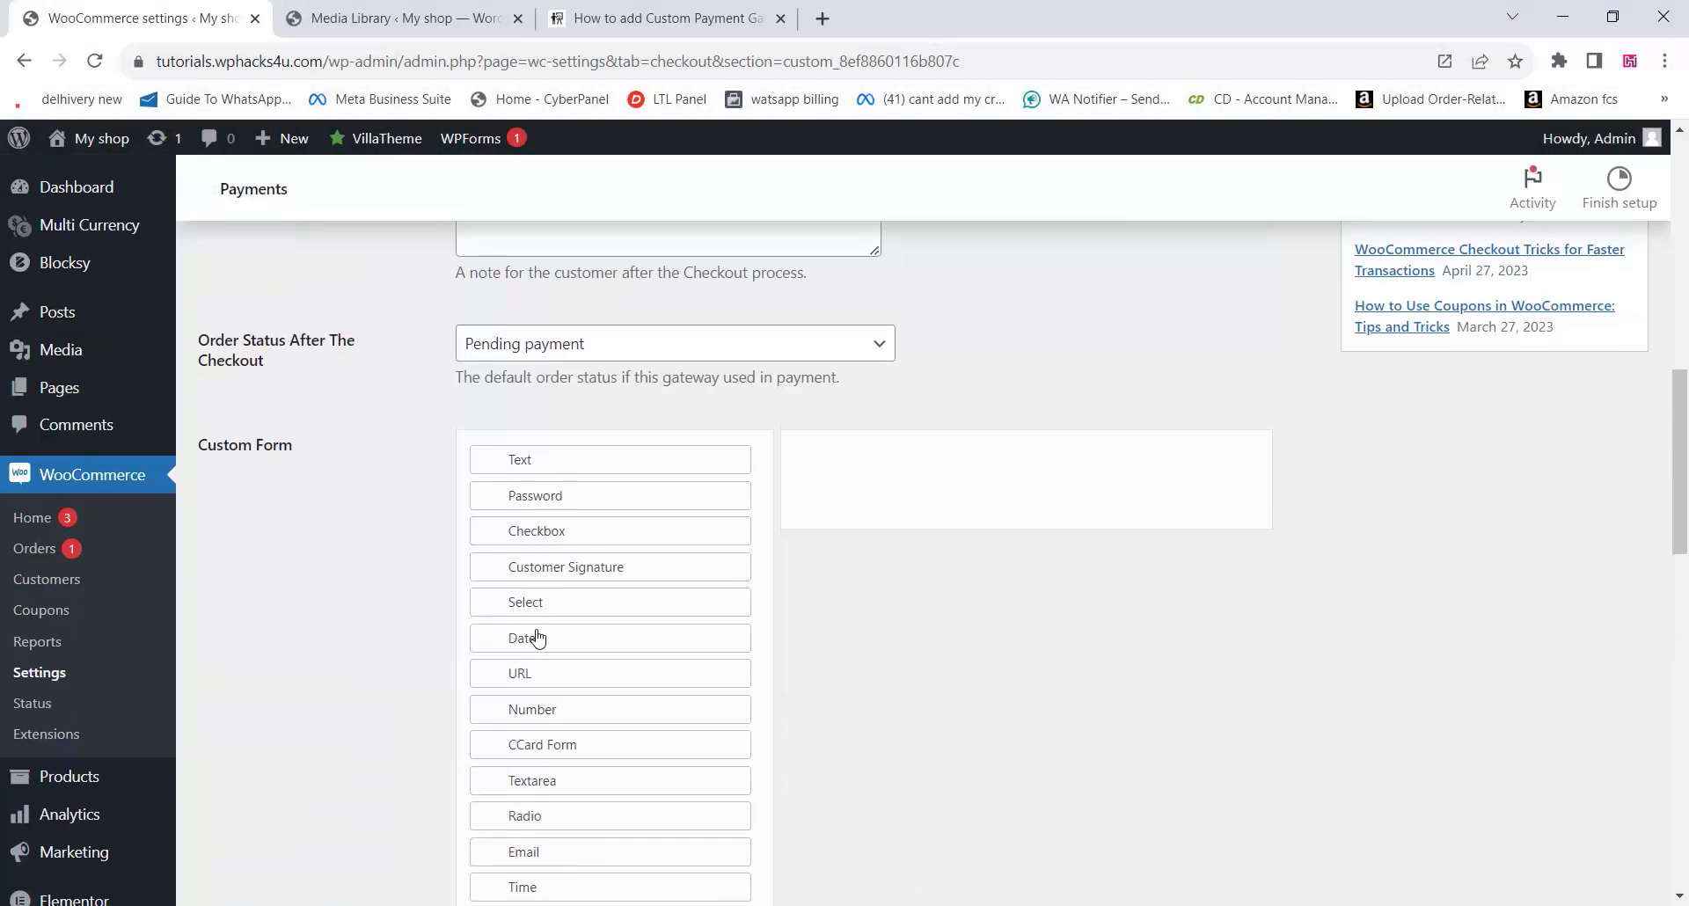
scroll(538, 645, "down", 1)
scroll(535, 649, "down", 4)
scroll(532, 645, "up", 5)
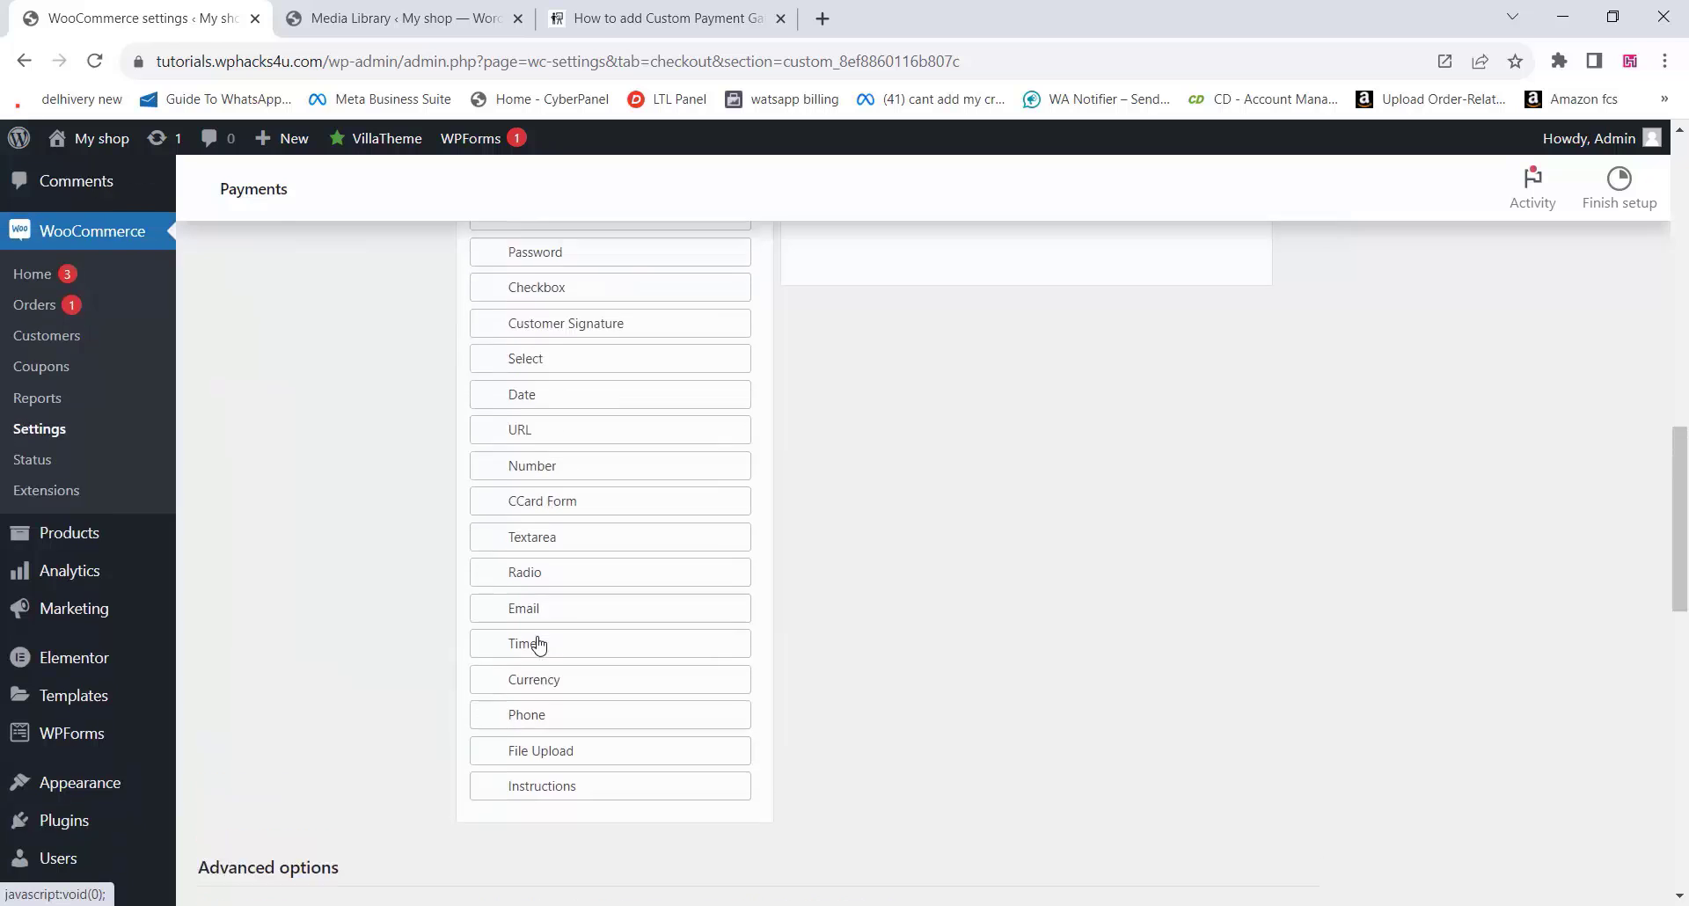
scroll(540, 642, "up", 2)
left_click(558, 572)
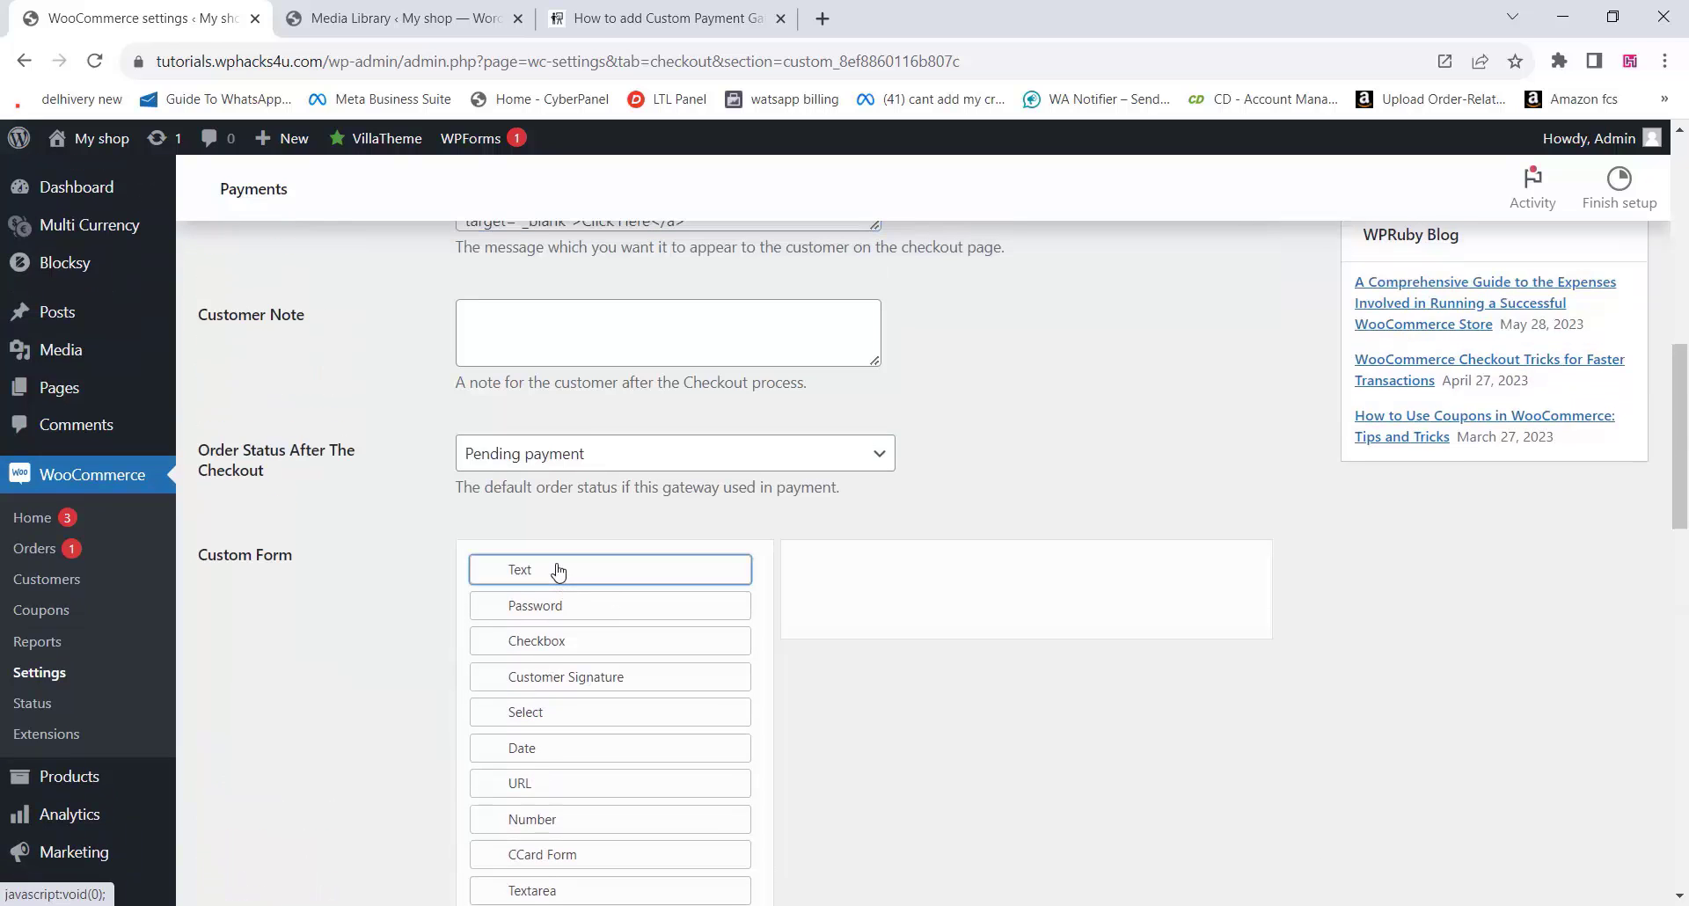
left_click(1069, 585)
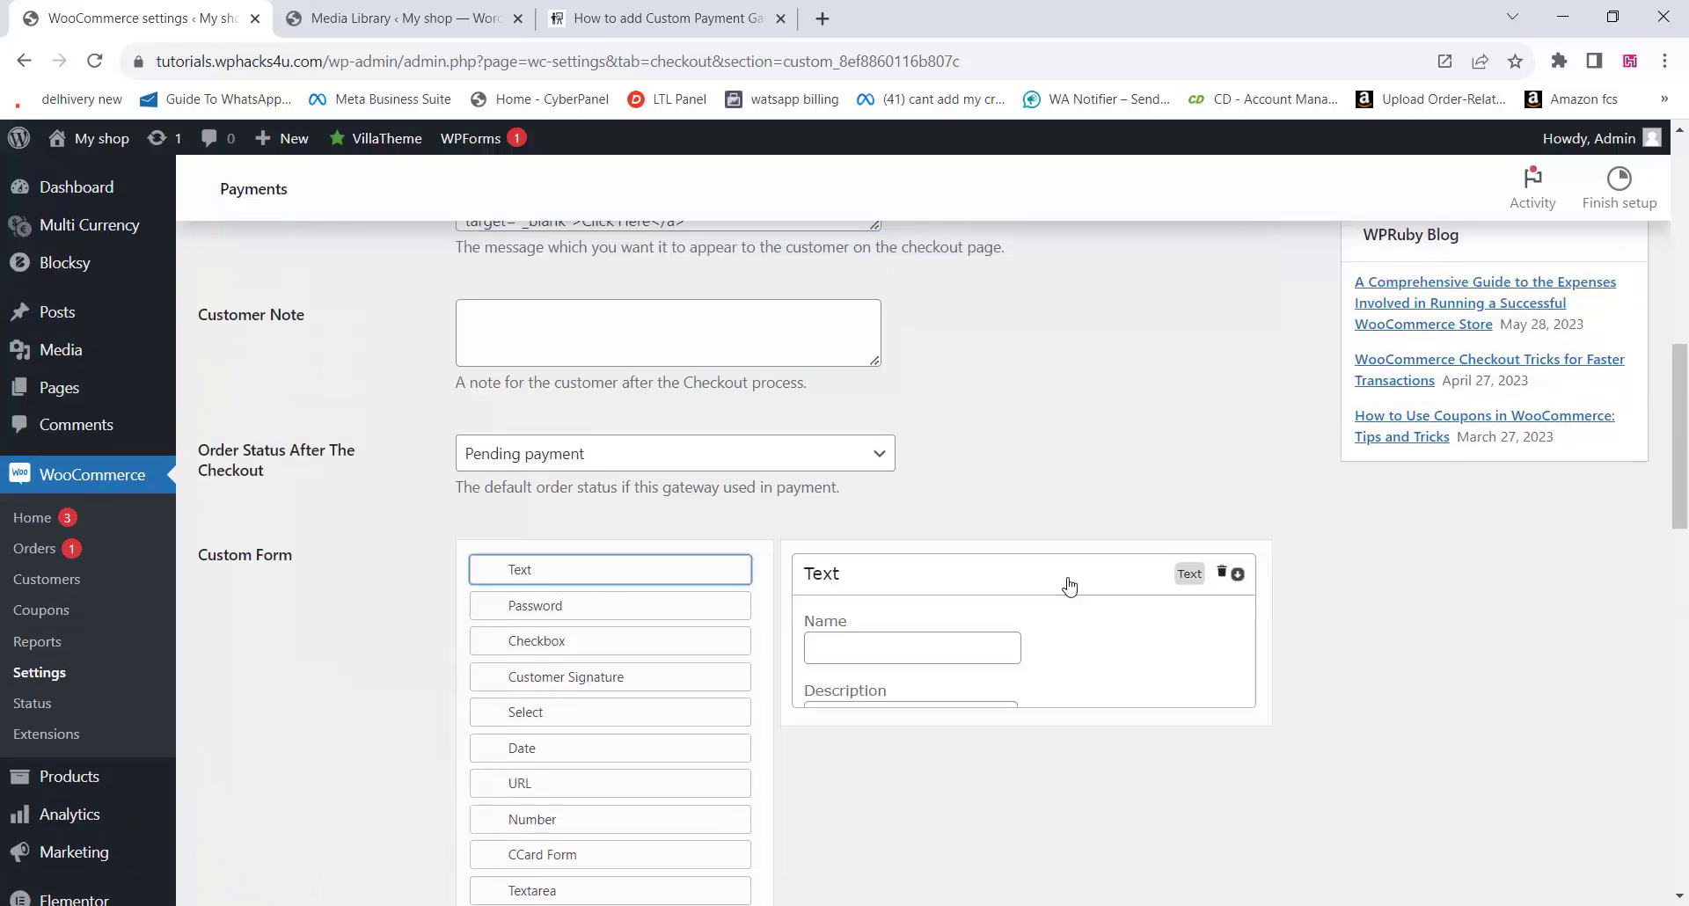
left_click(883, 648)
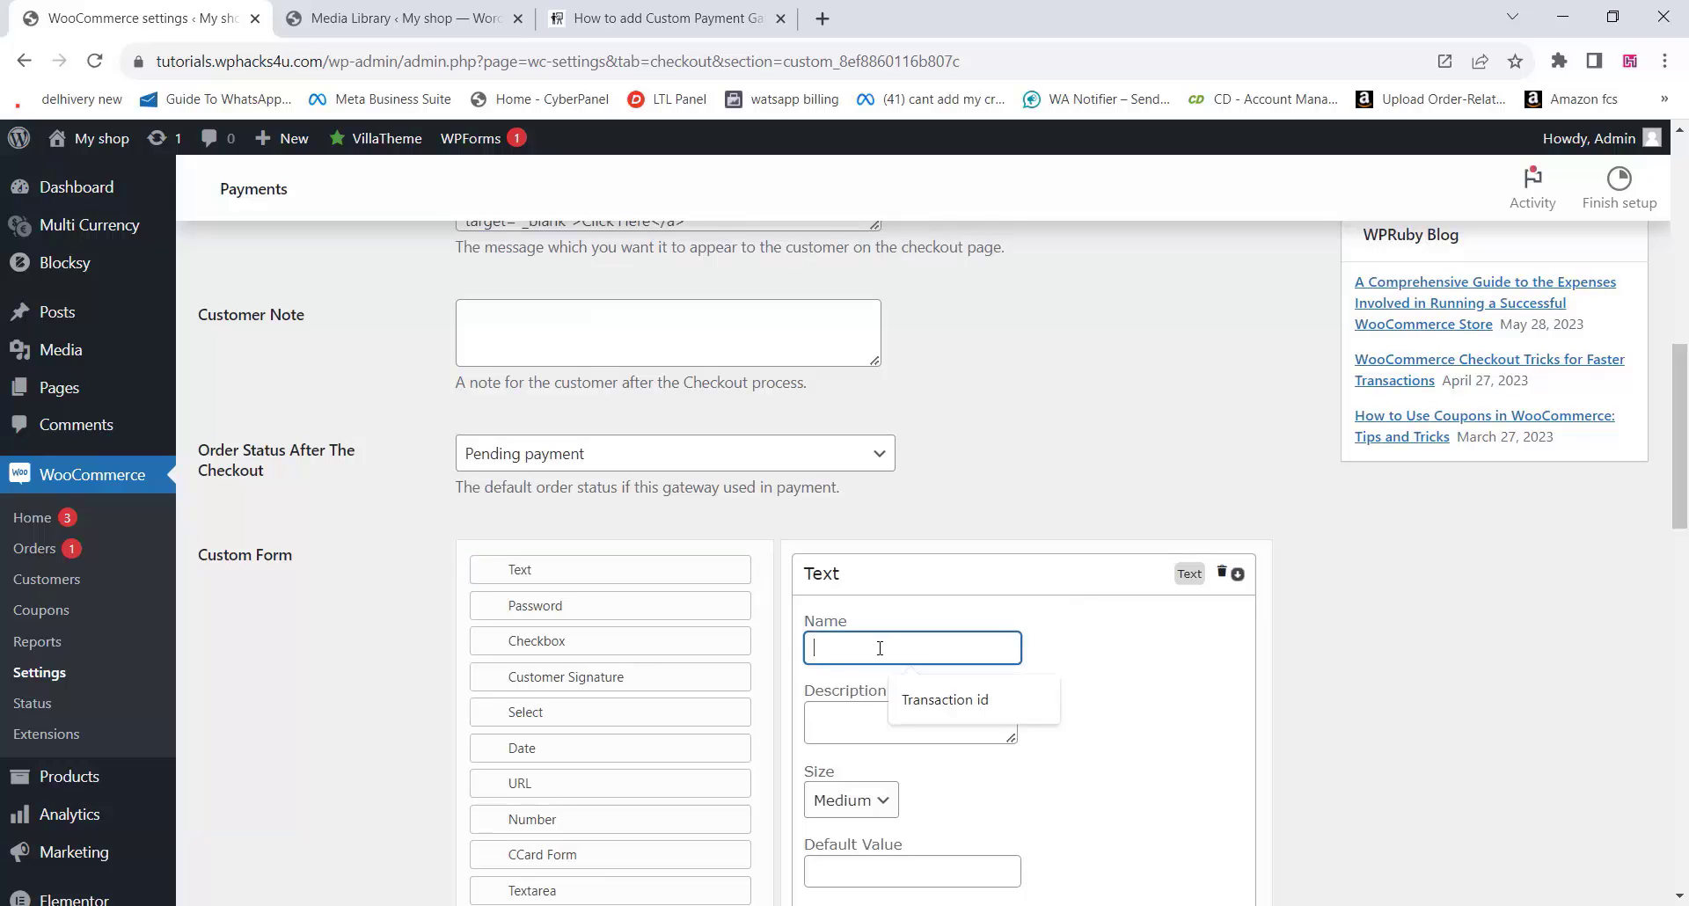
left_click(958, 701)
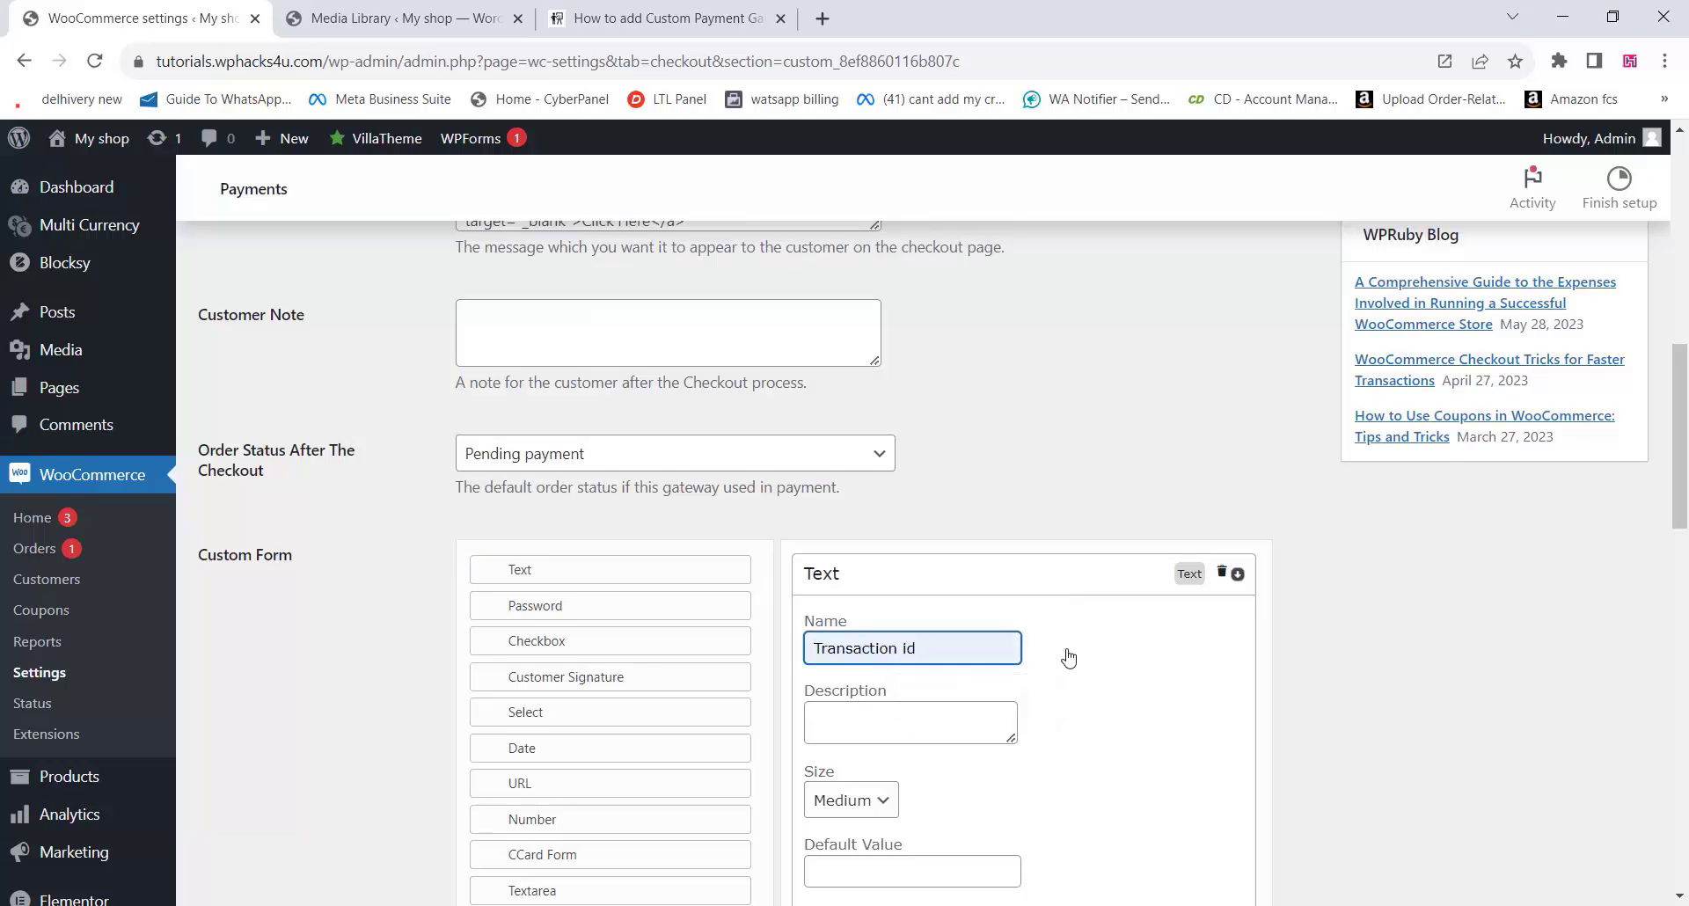
Give the field the description 'Please enter transaction Id' and set Required to Yes.
scroll(1051, 652, "down", 2)
left_click(857, 497)
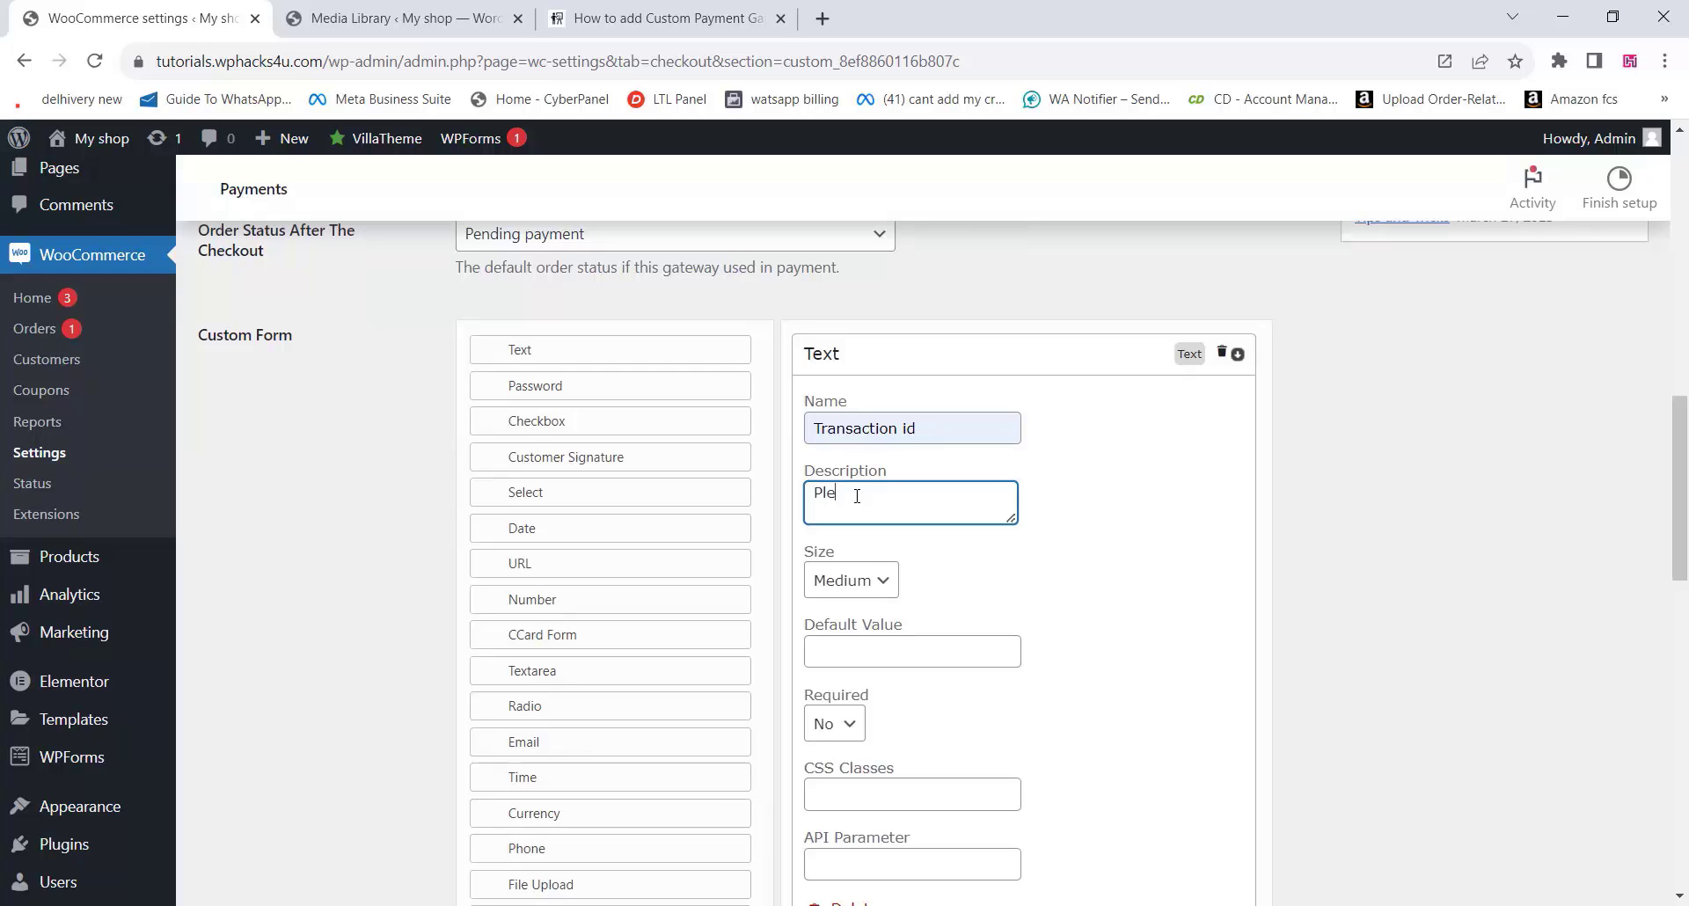
type("Please en")
type("ter transaction Id")
scroll(1075, 633, "down", 2)
left_click(826, 505)
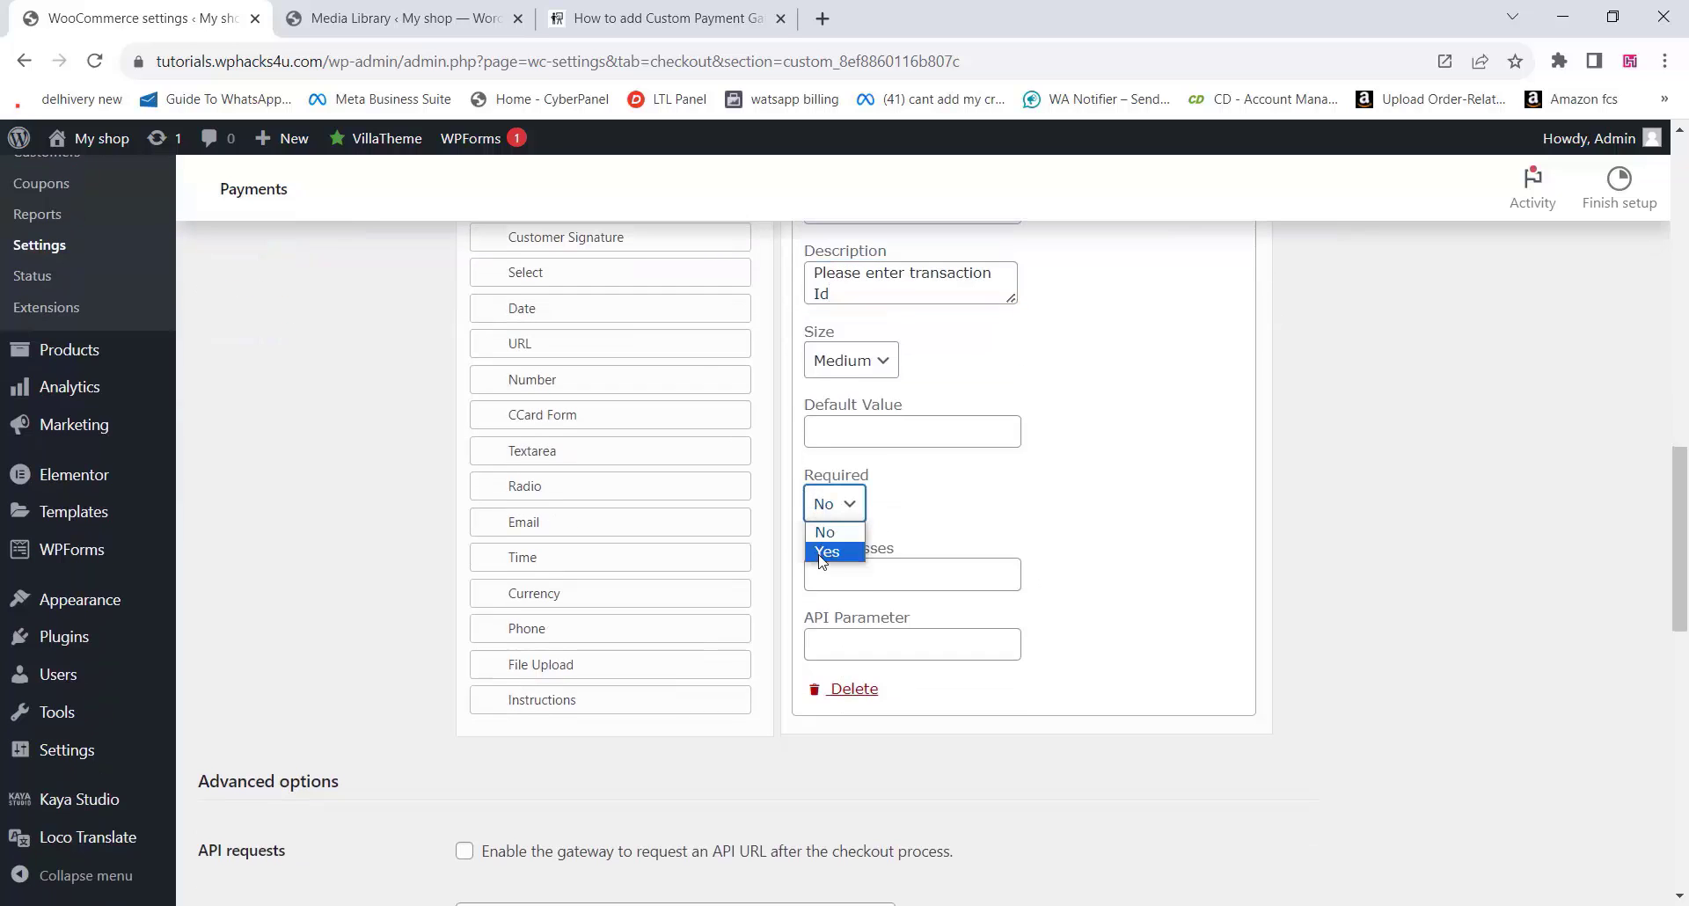
left_click(825, 551)
Save the Hdfc gateway settings.
scroll(1016, 558, "down", 1)
scroll(1017, 558, "down", 3)
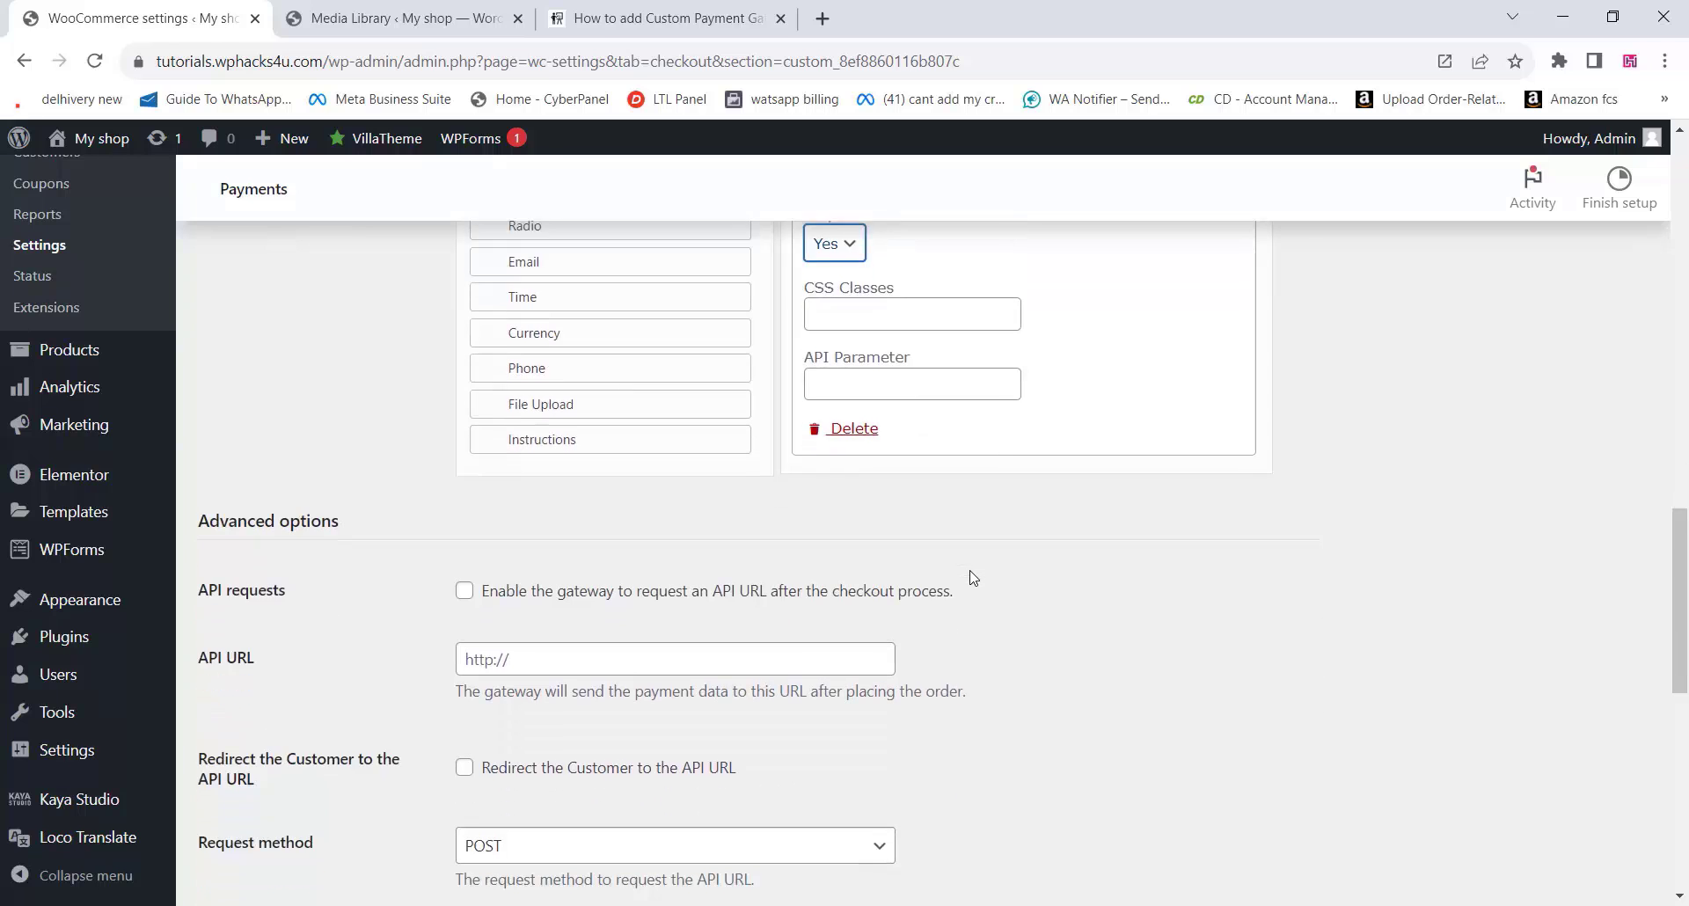
scroll(283, 500, "down", 2)
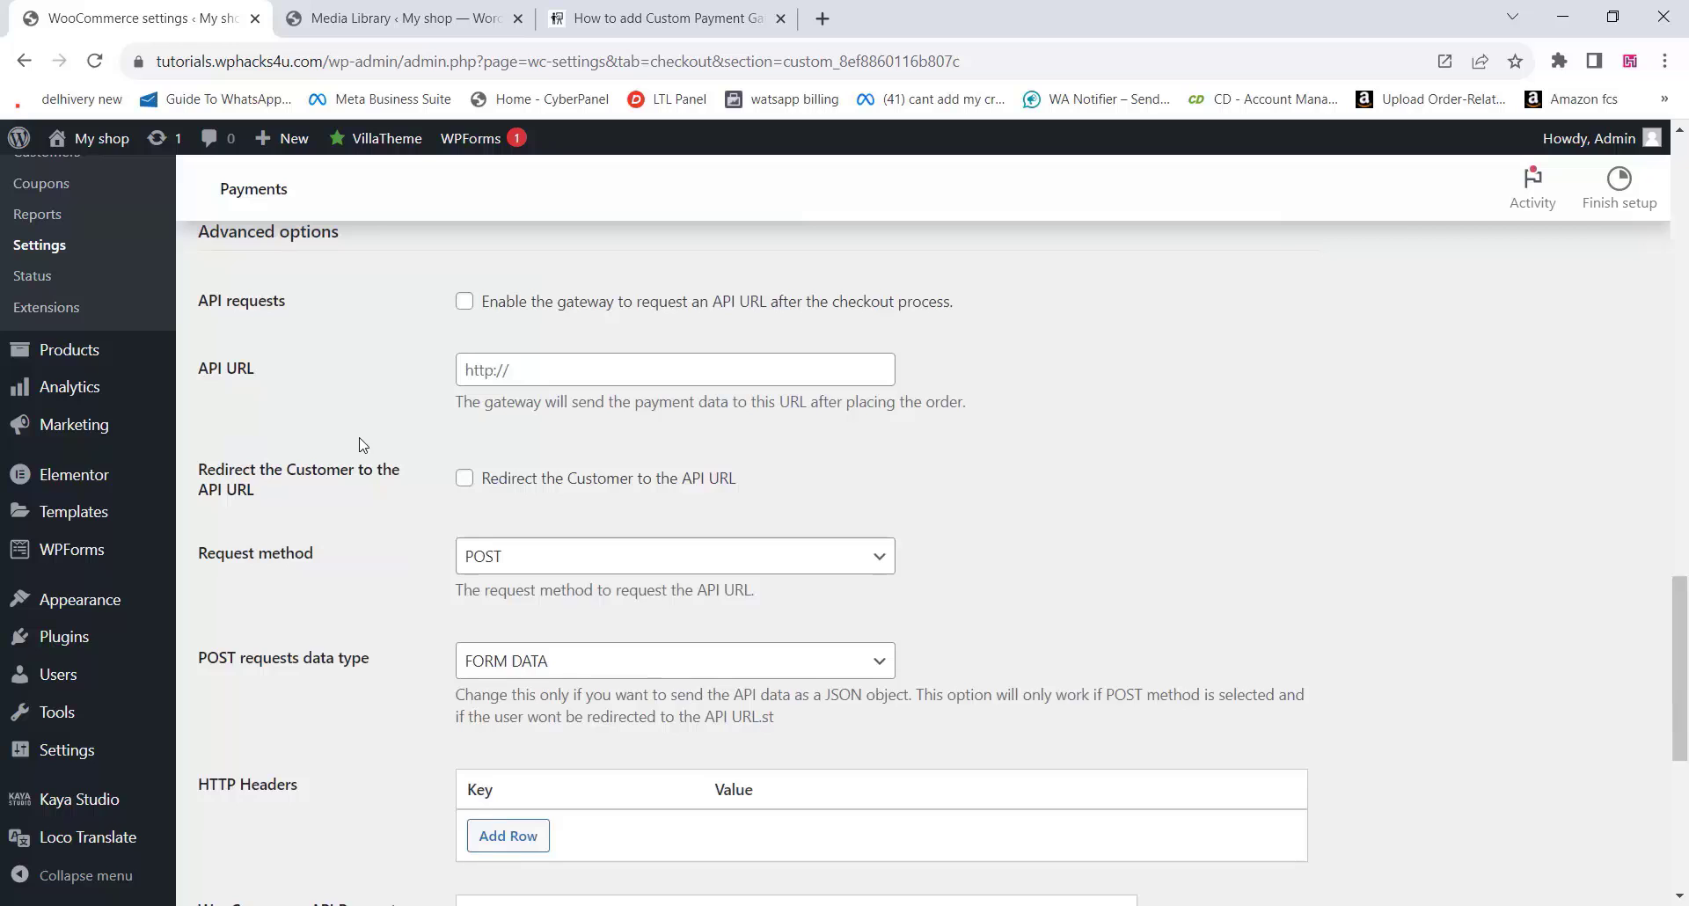
scroll(359, 445, "down", 2)
scroll(362, 456, "down", 3)
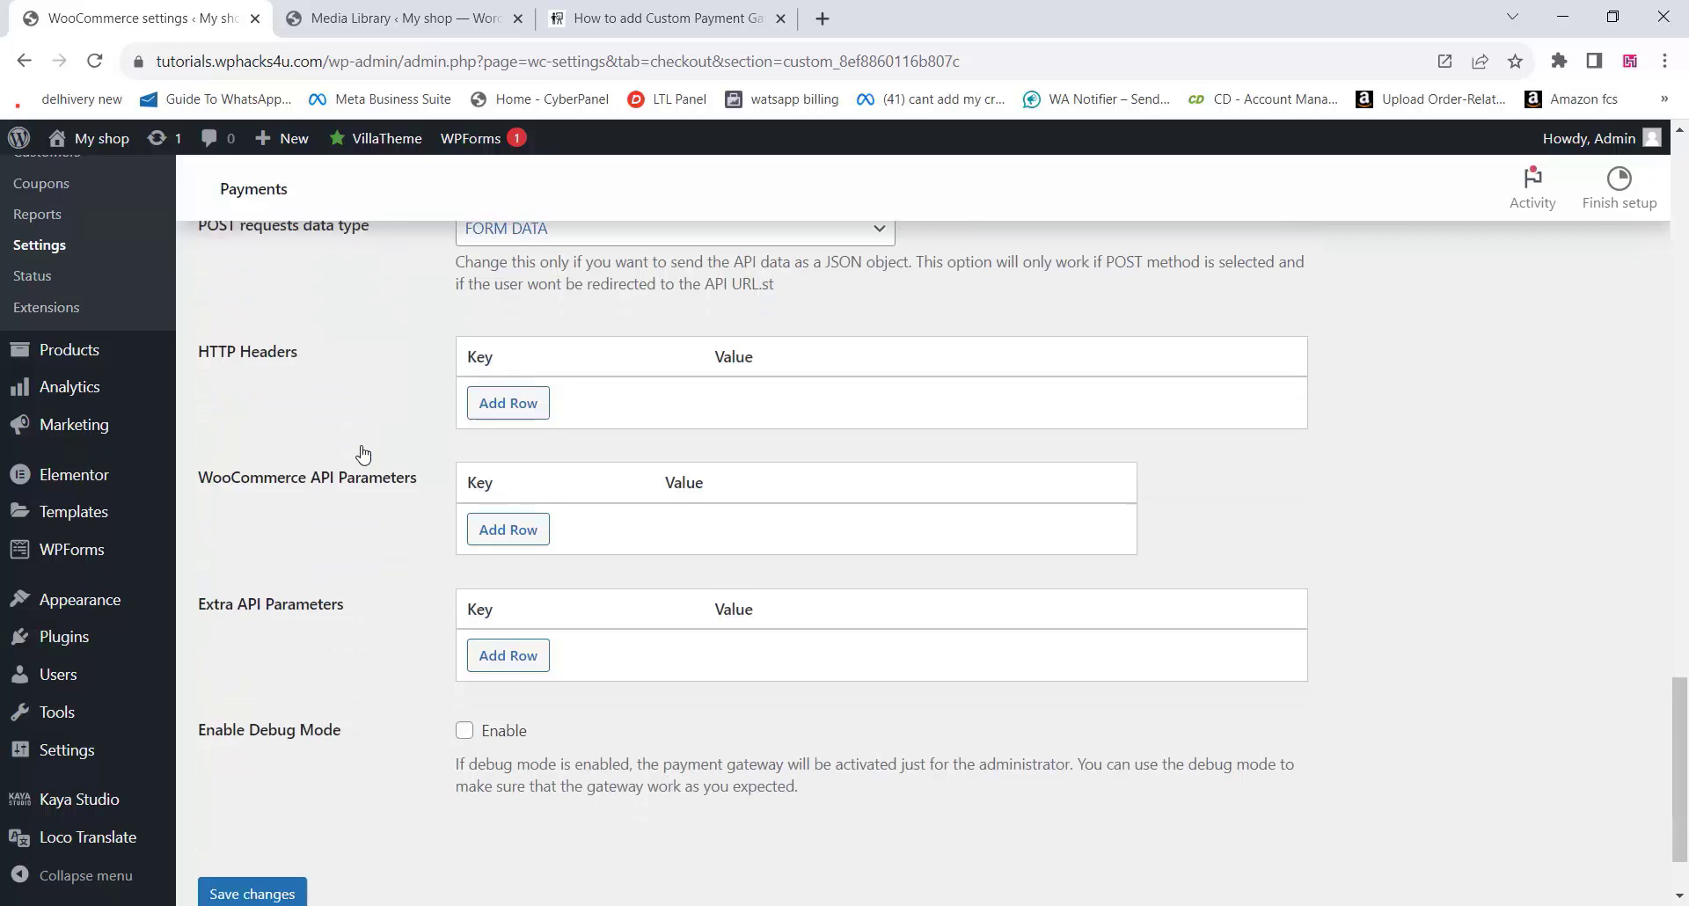
left_click(261, 789)
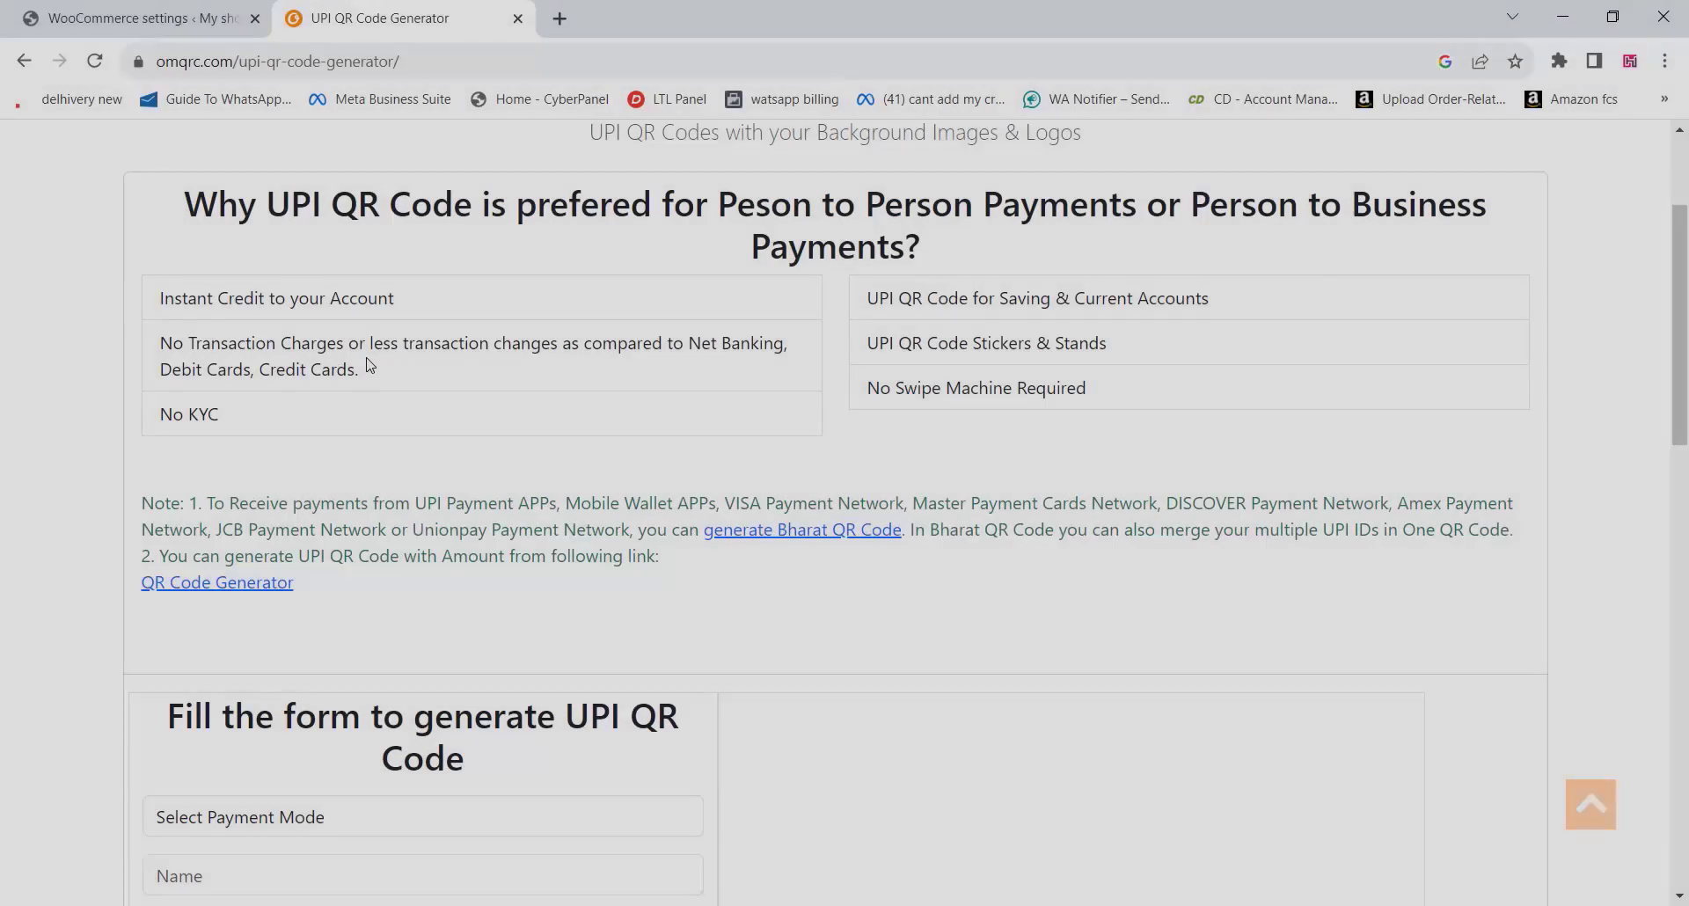
Set the omqrc.com generator's Payment Mode to Bank Account.
scroll(370, 365, "down", 4)
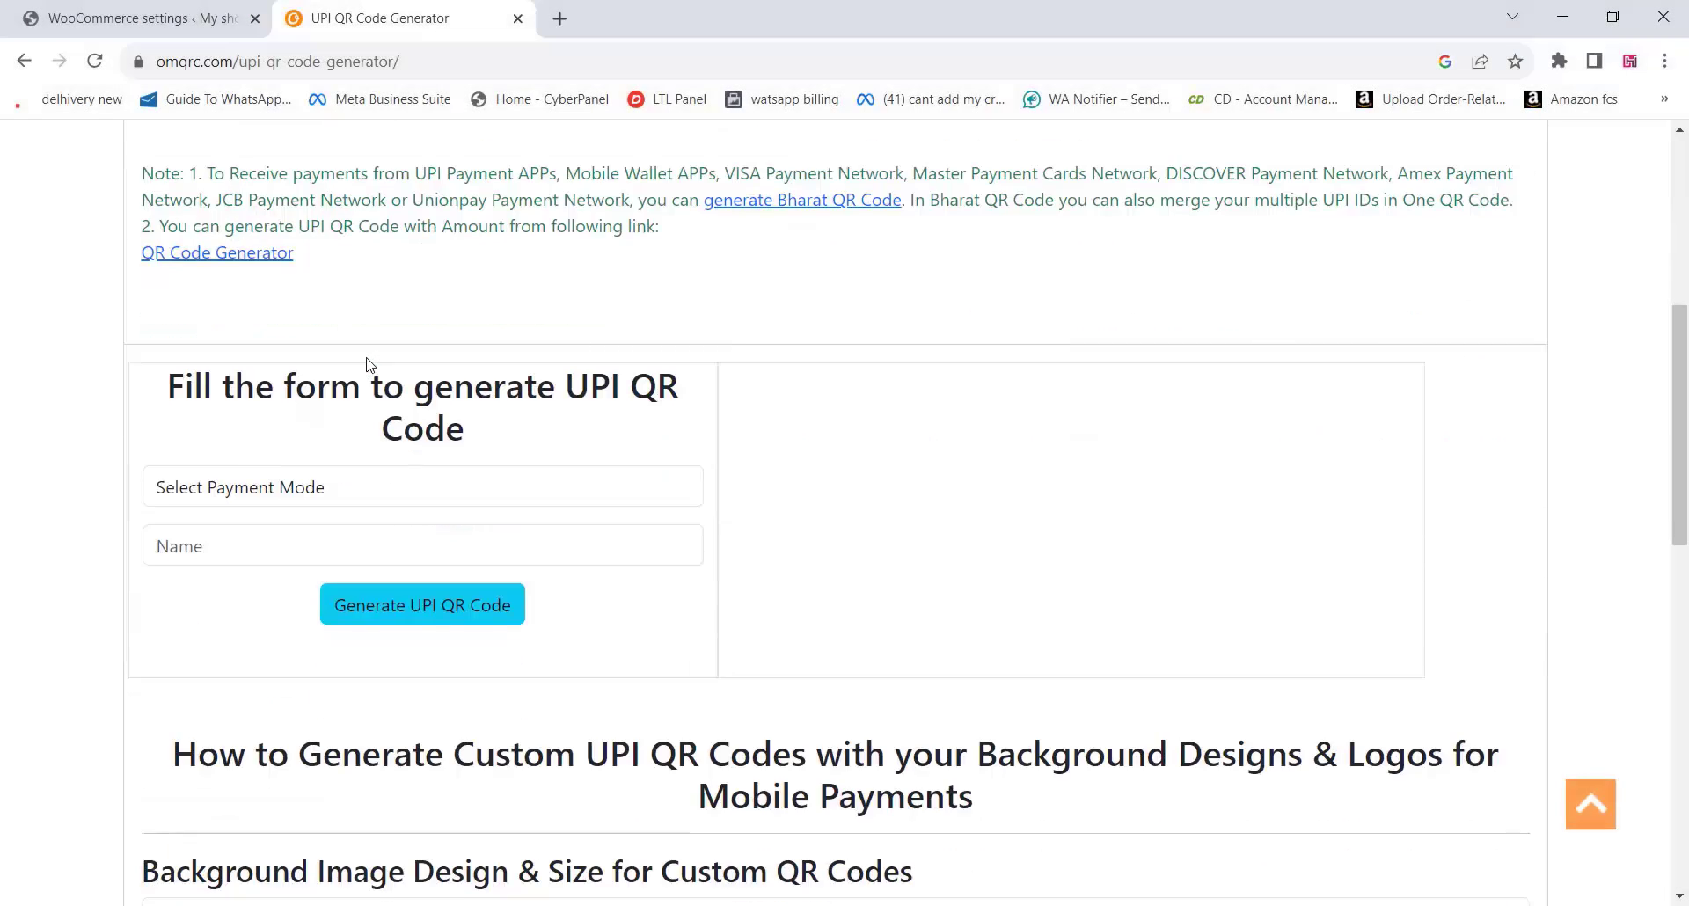
scroll(370, 366, "down", 4)
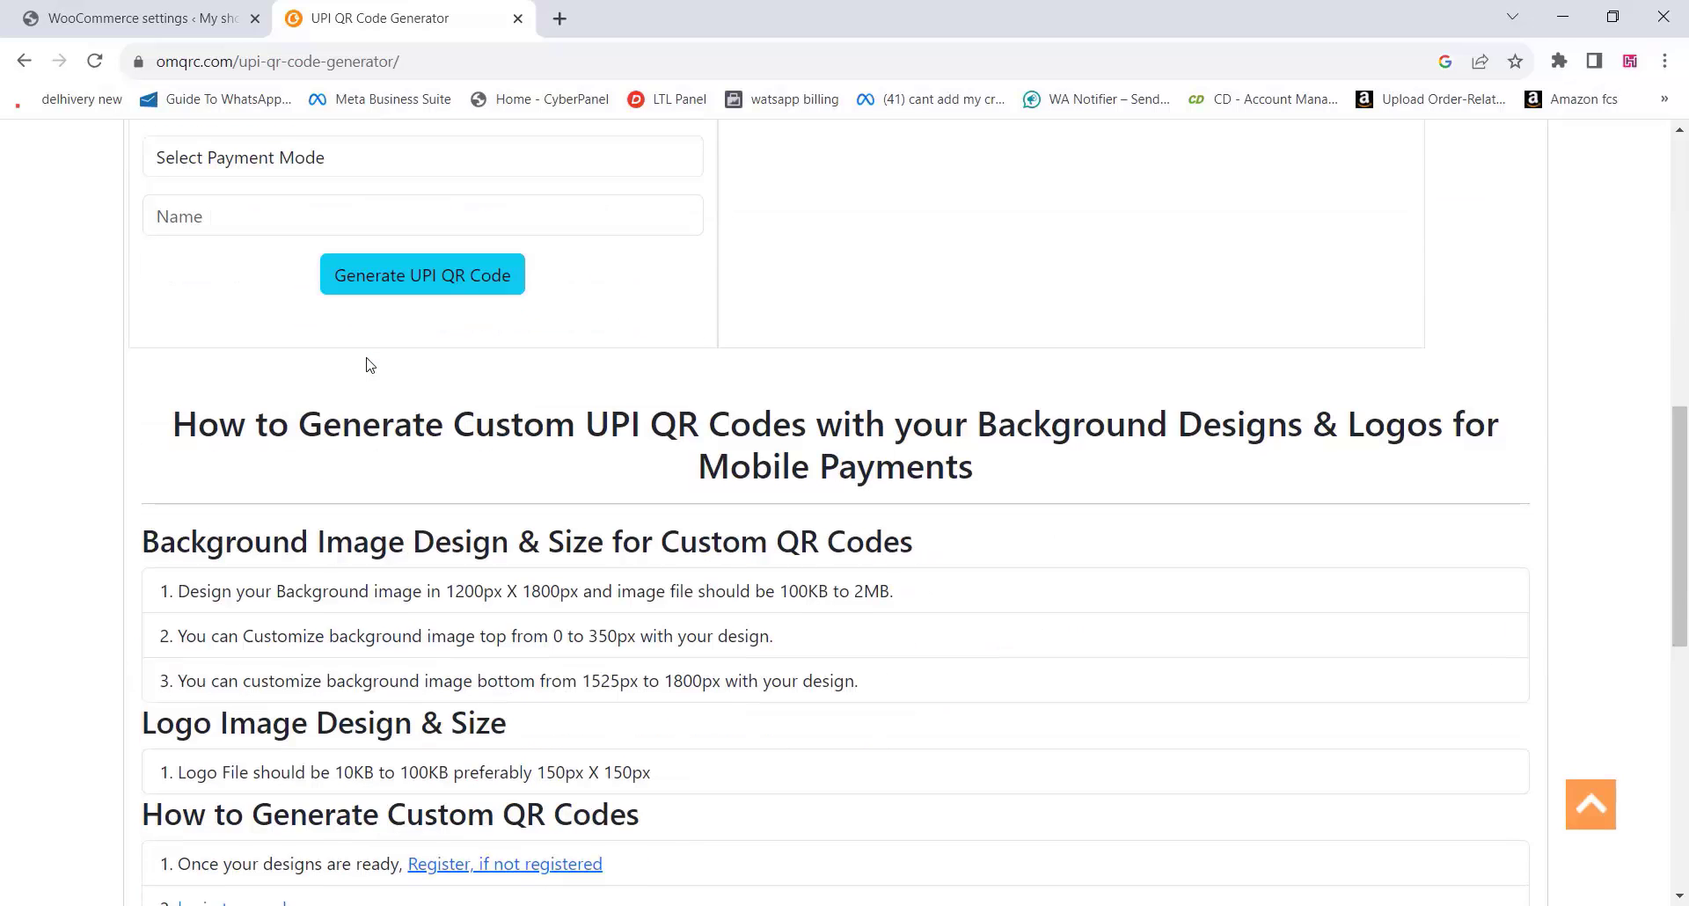
scroll(369, 365, "up", 1)
scroll(369, 365, "up", 1)
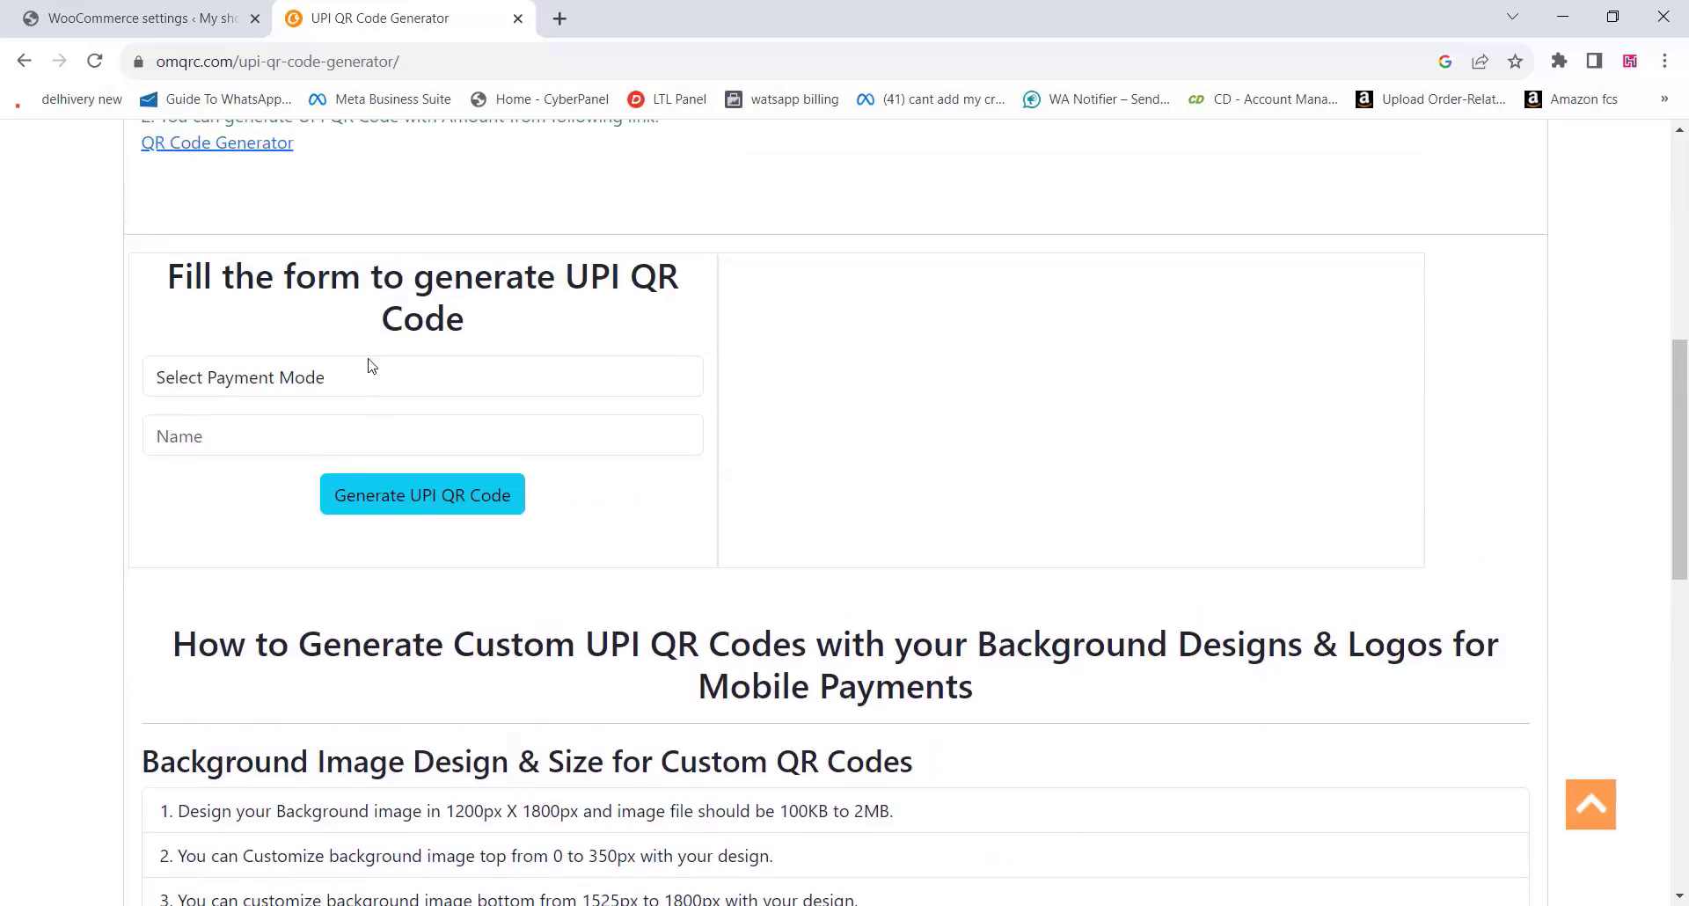
scroll(340, 374, "down", 1)
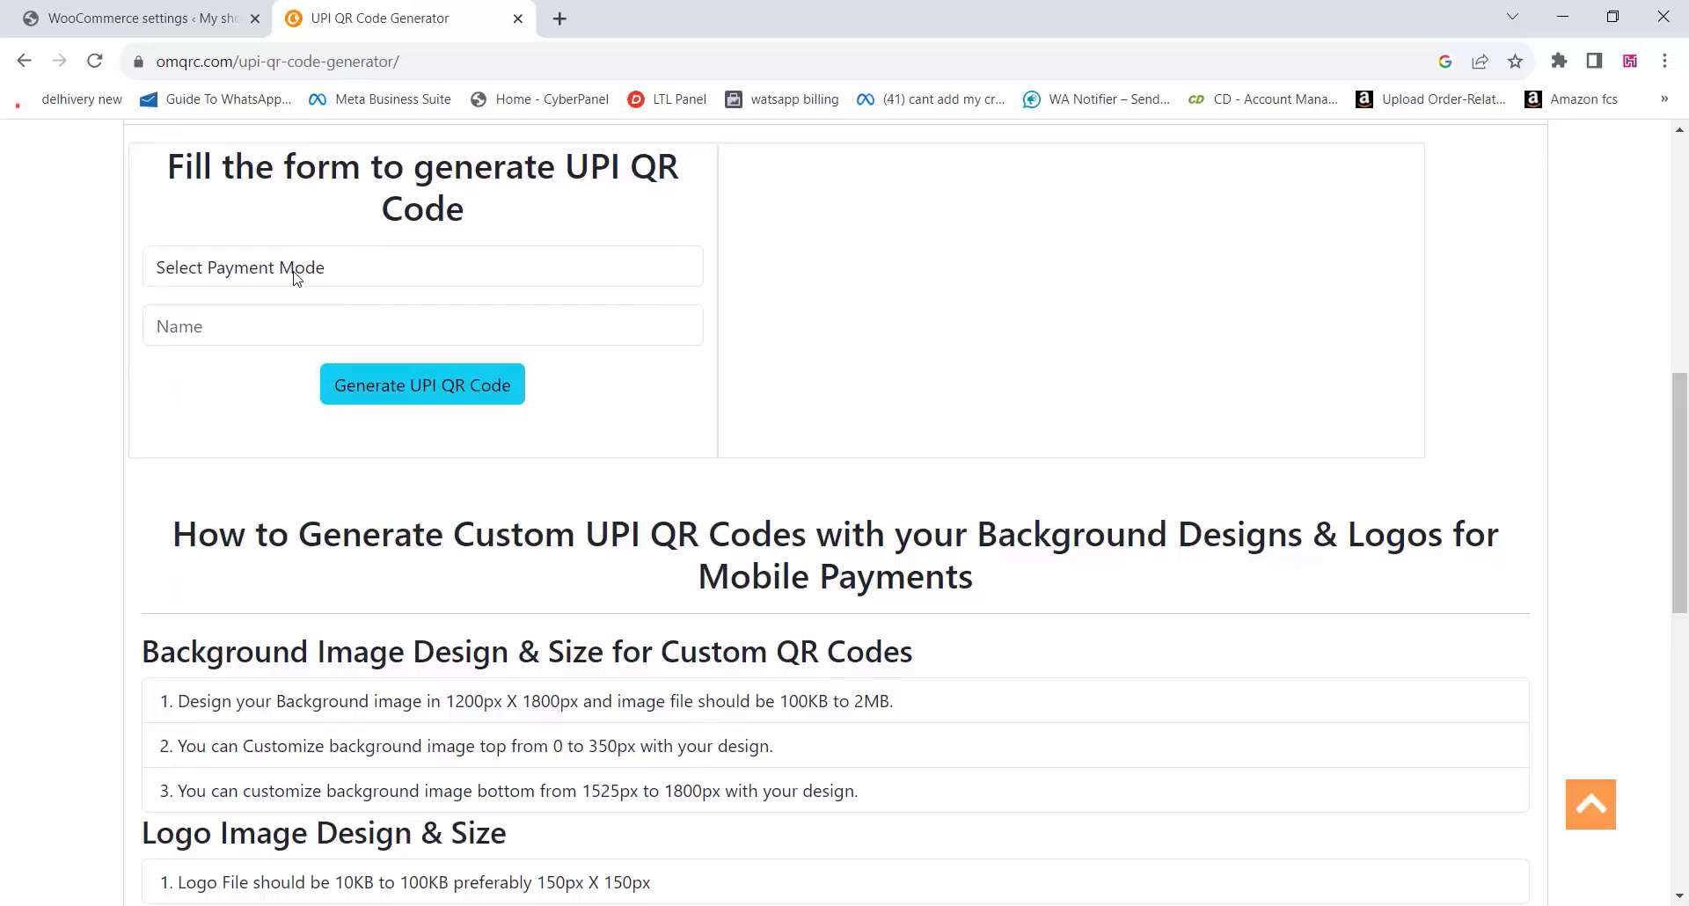
left_click(296, 279)
left_click(55, 286)
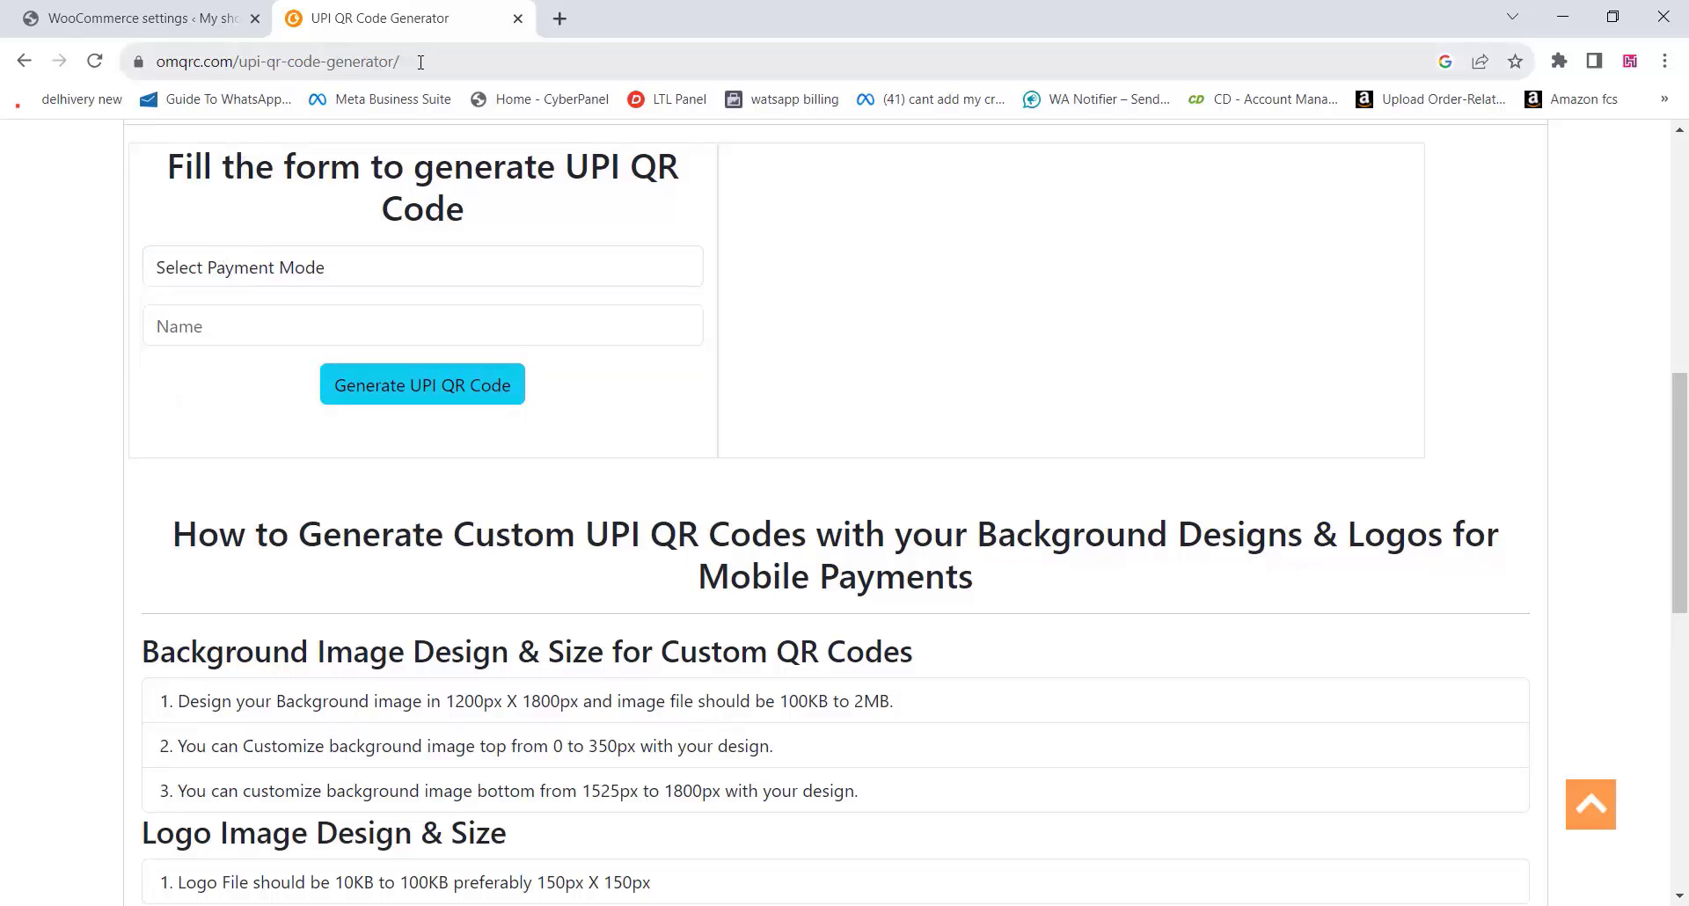
left_click_drag(401, 62, 141, 62)
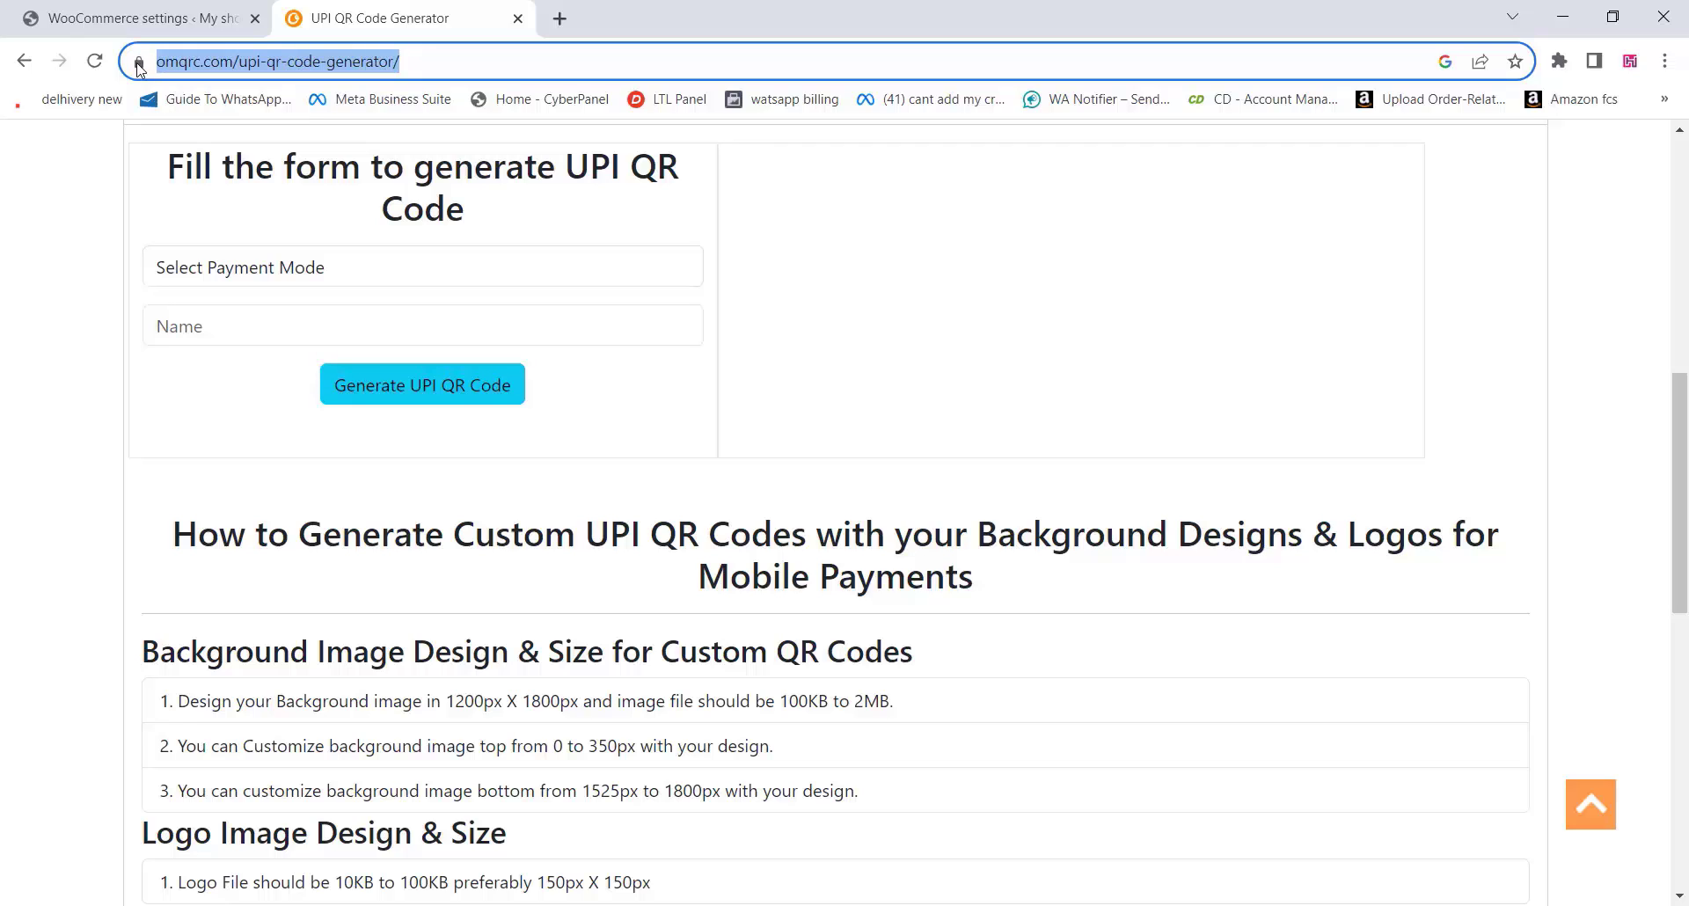
left_click(4, 330)
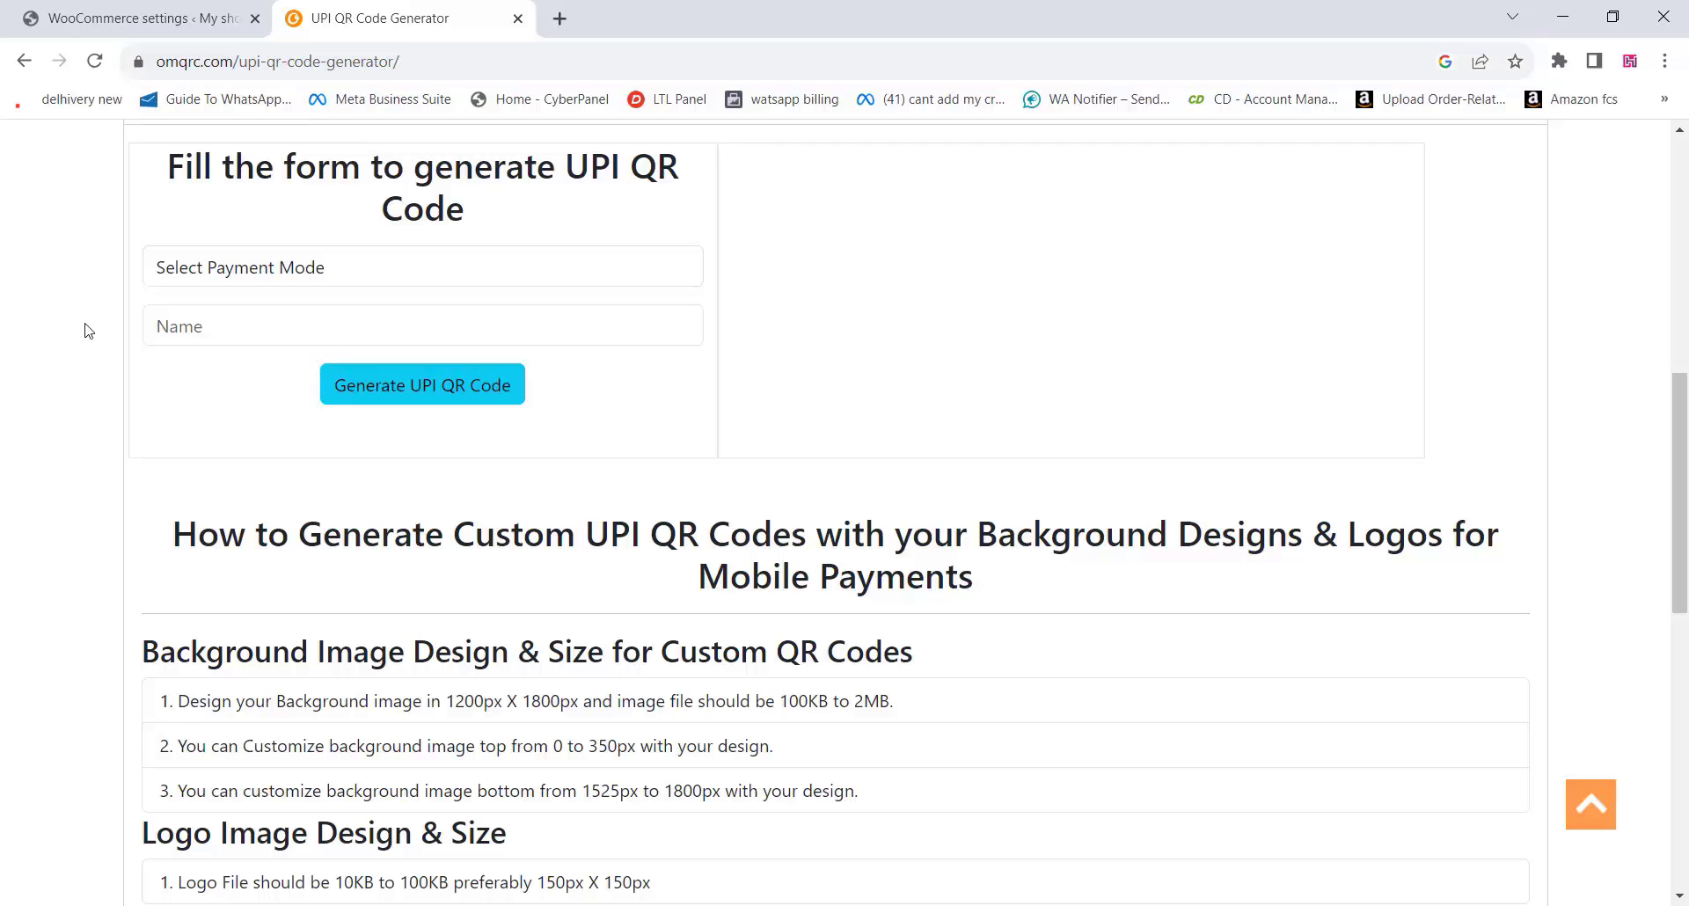
left_click(286, 268)
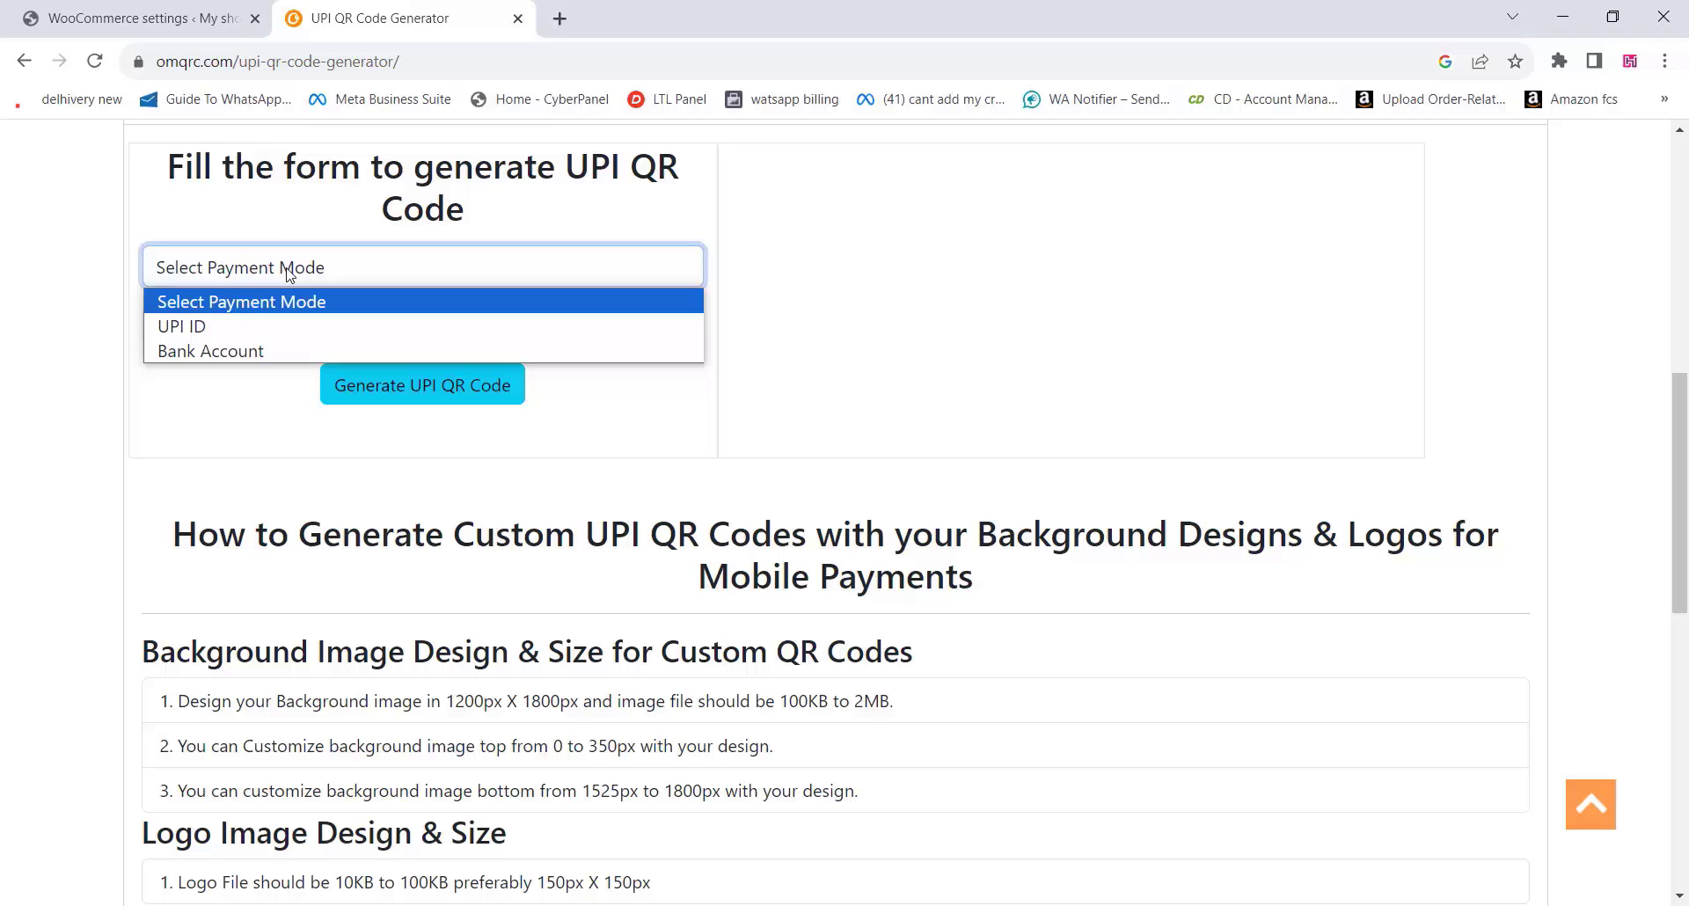
left_click(216, 352)
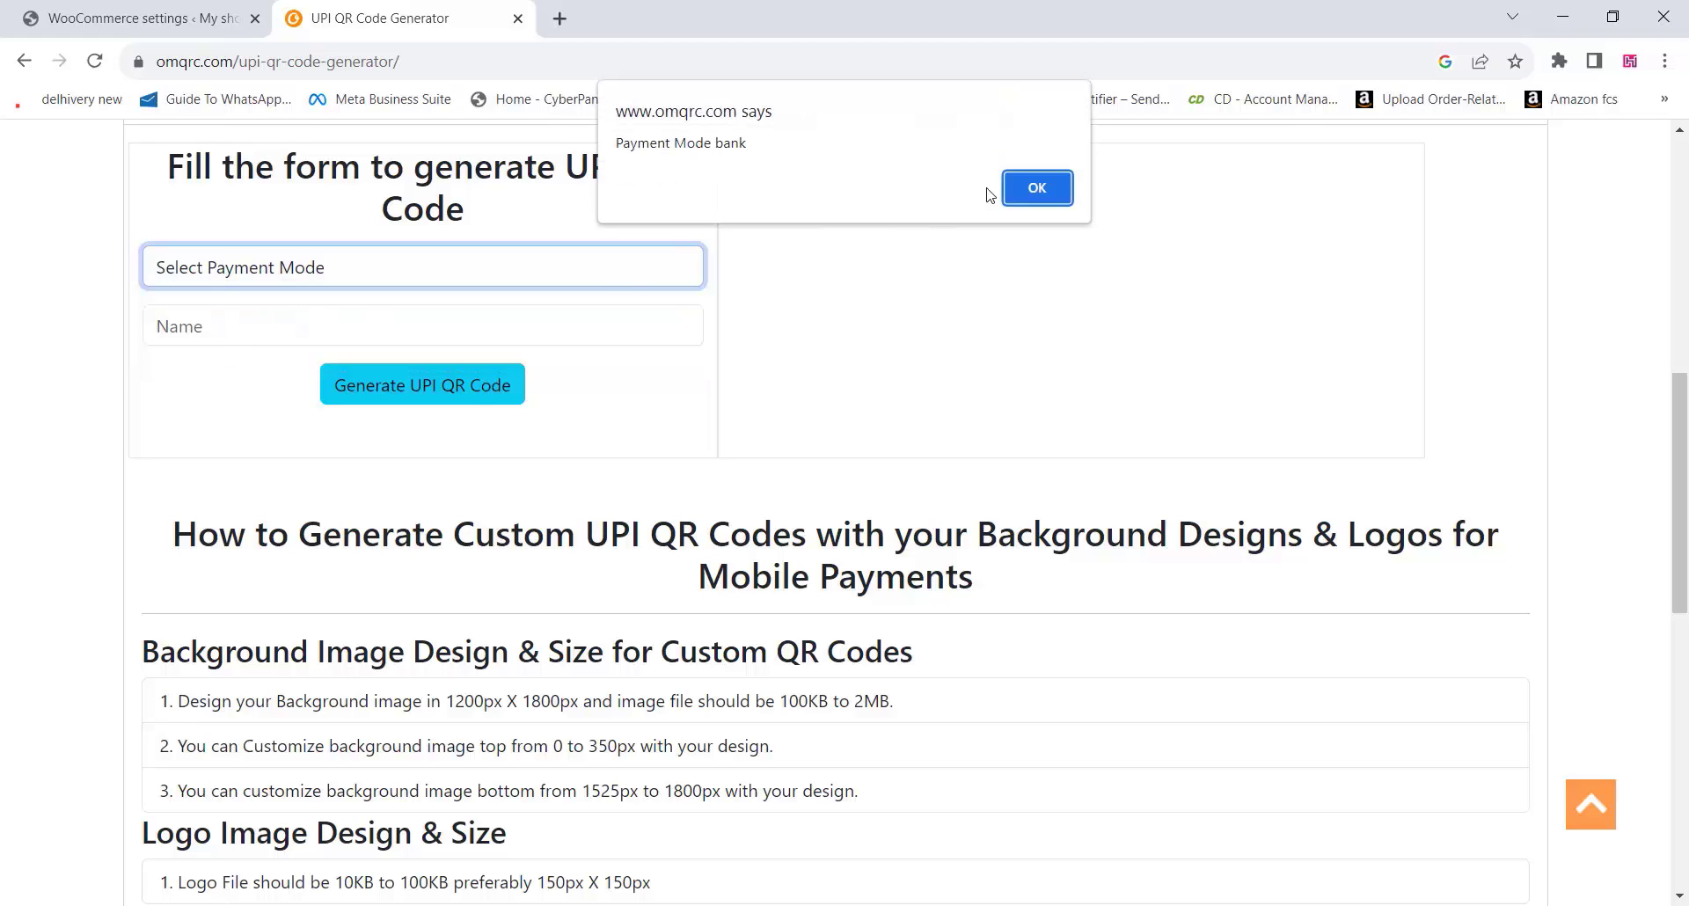
left_click(1059, 192)
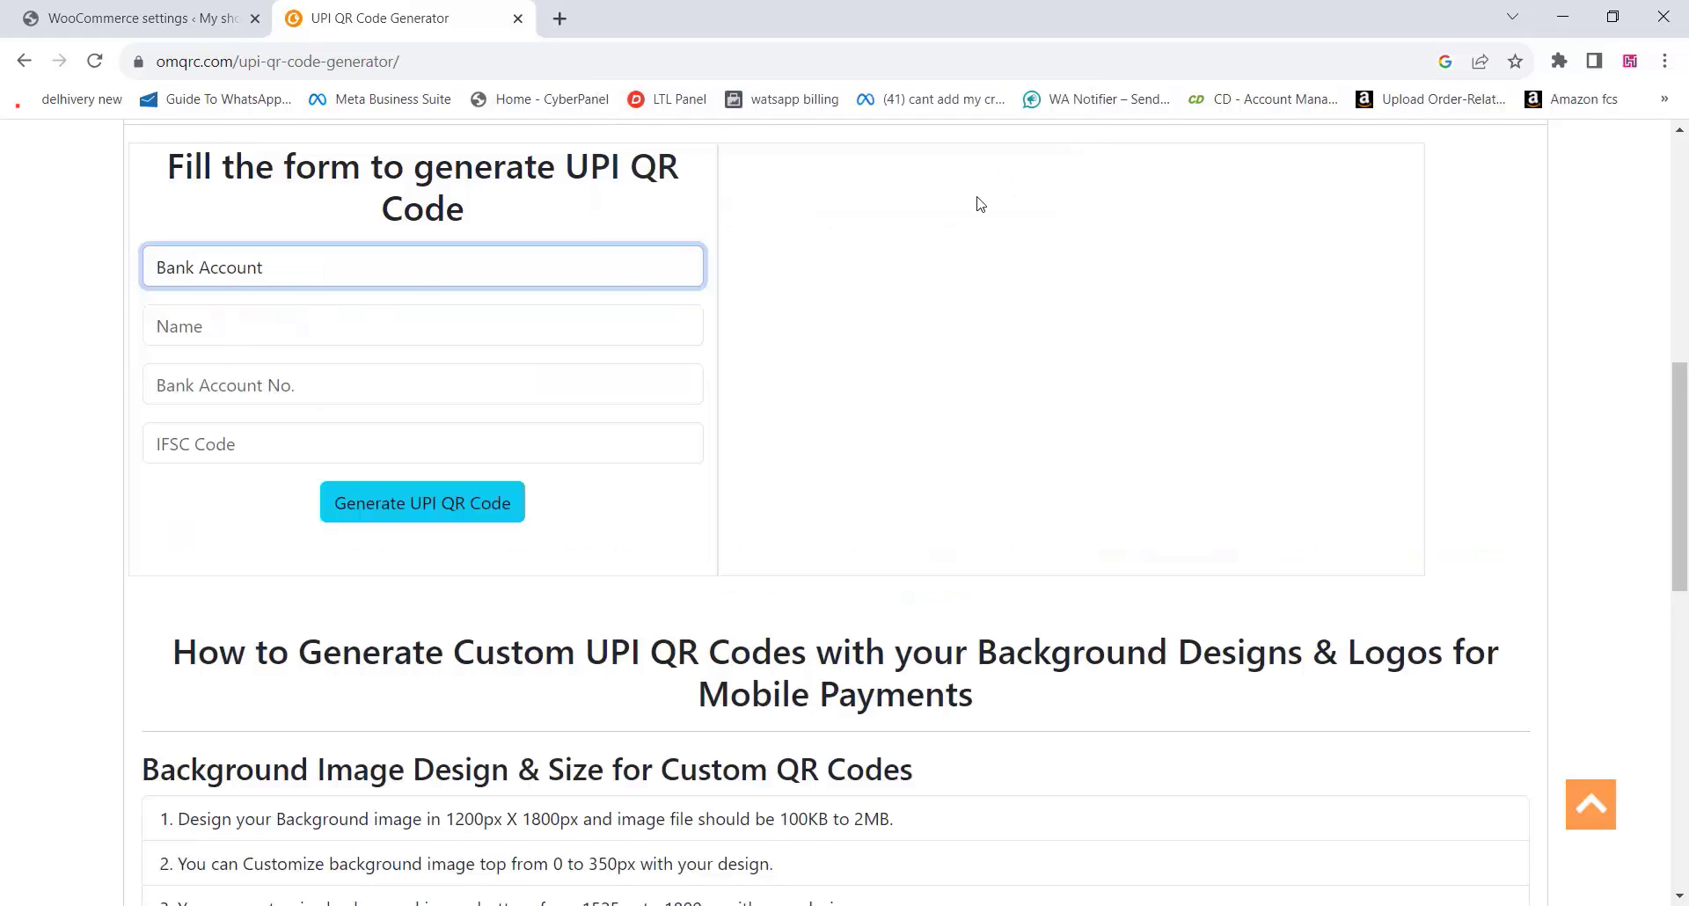
Enter the account holder's bank details, generate the UPI QR code, and crop it to the code.
left_click(185, 333)
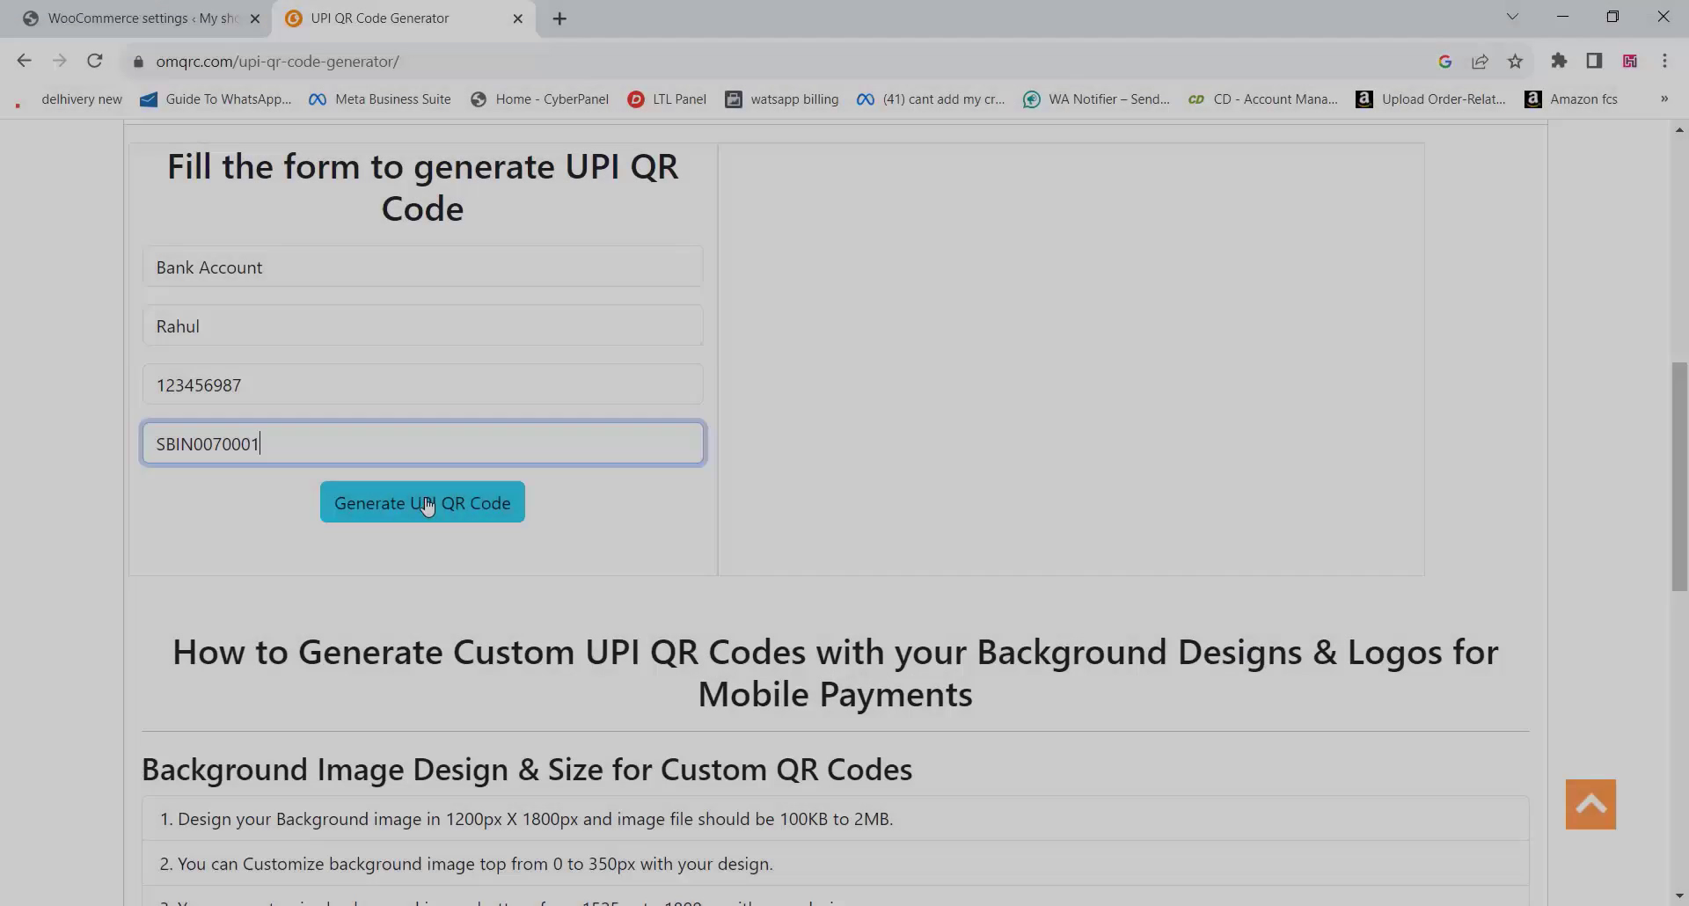
left_click(426, 506)
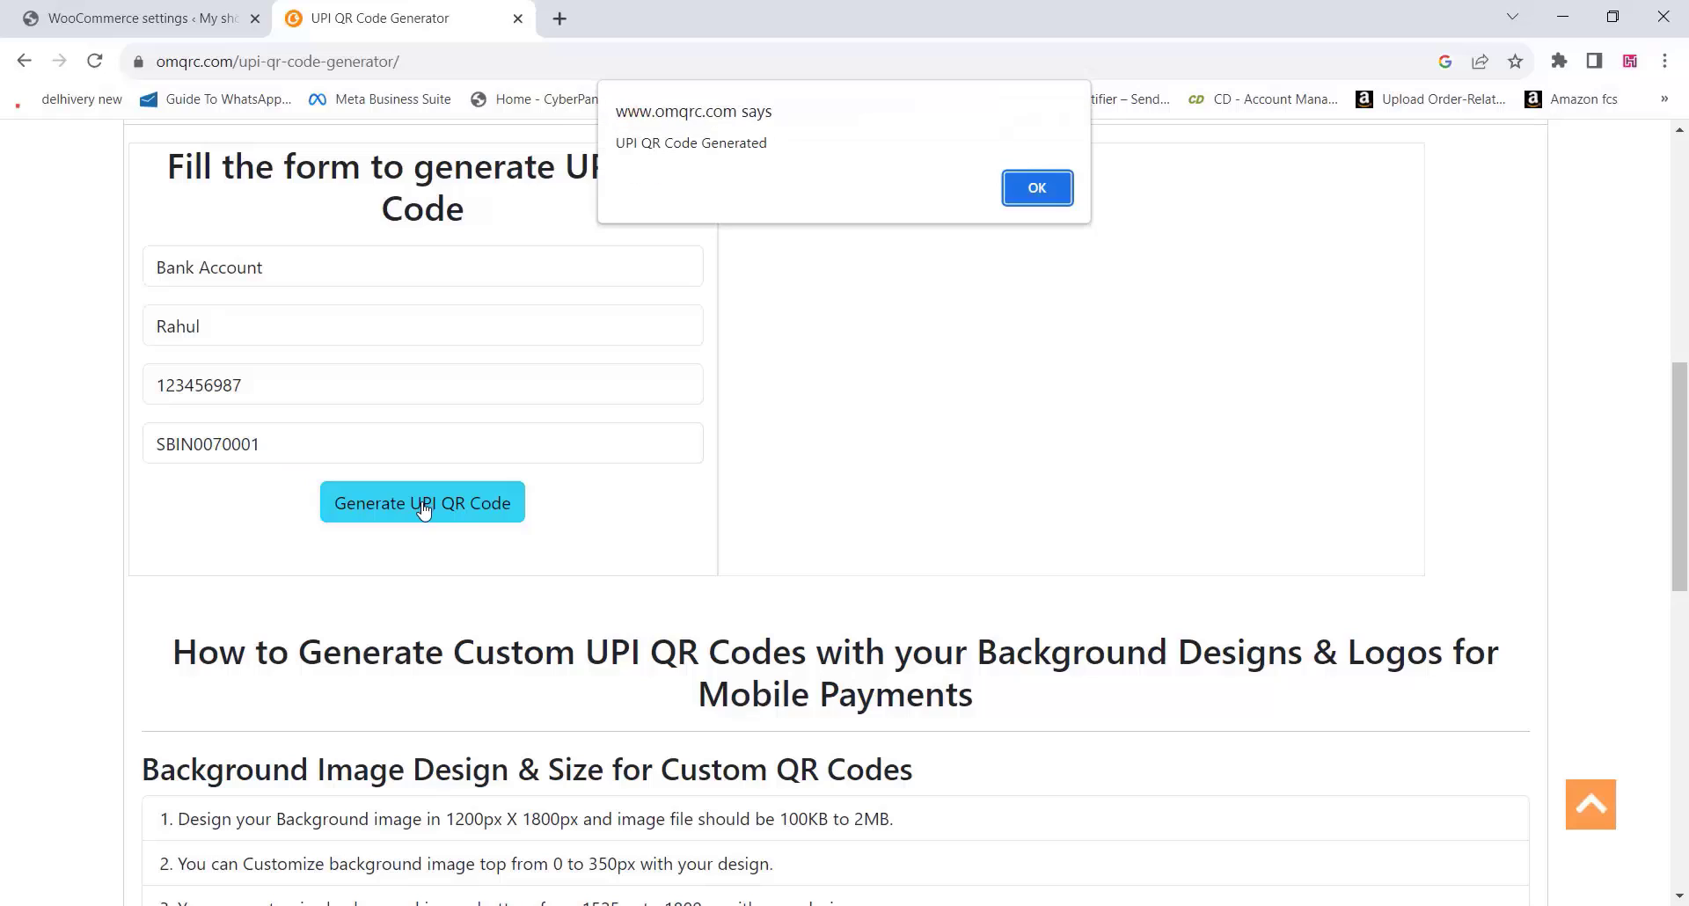
left_click(1038, 189)
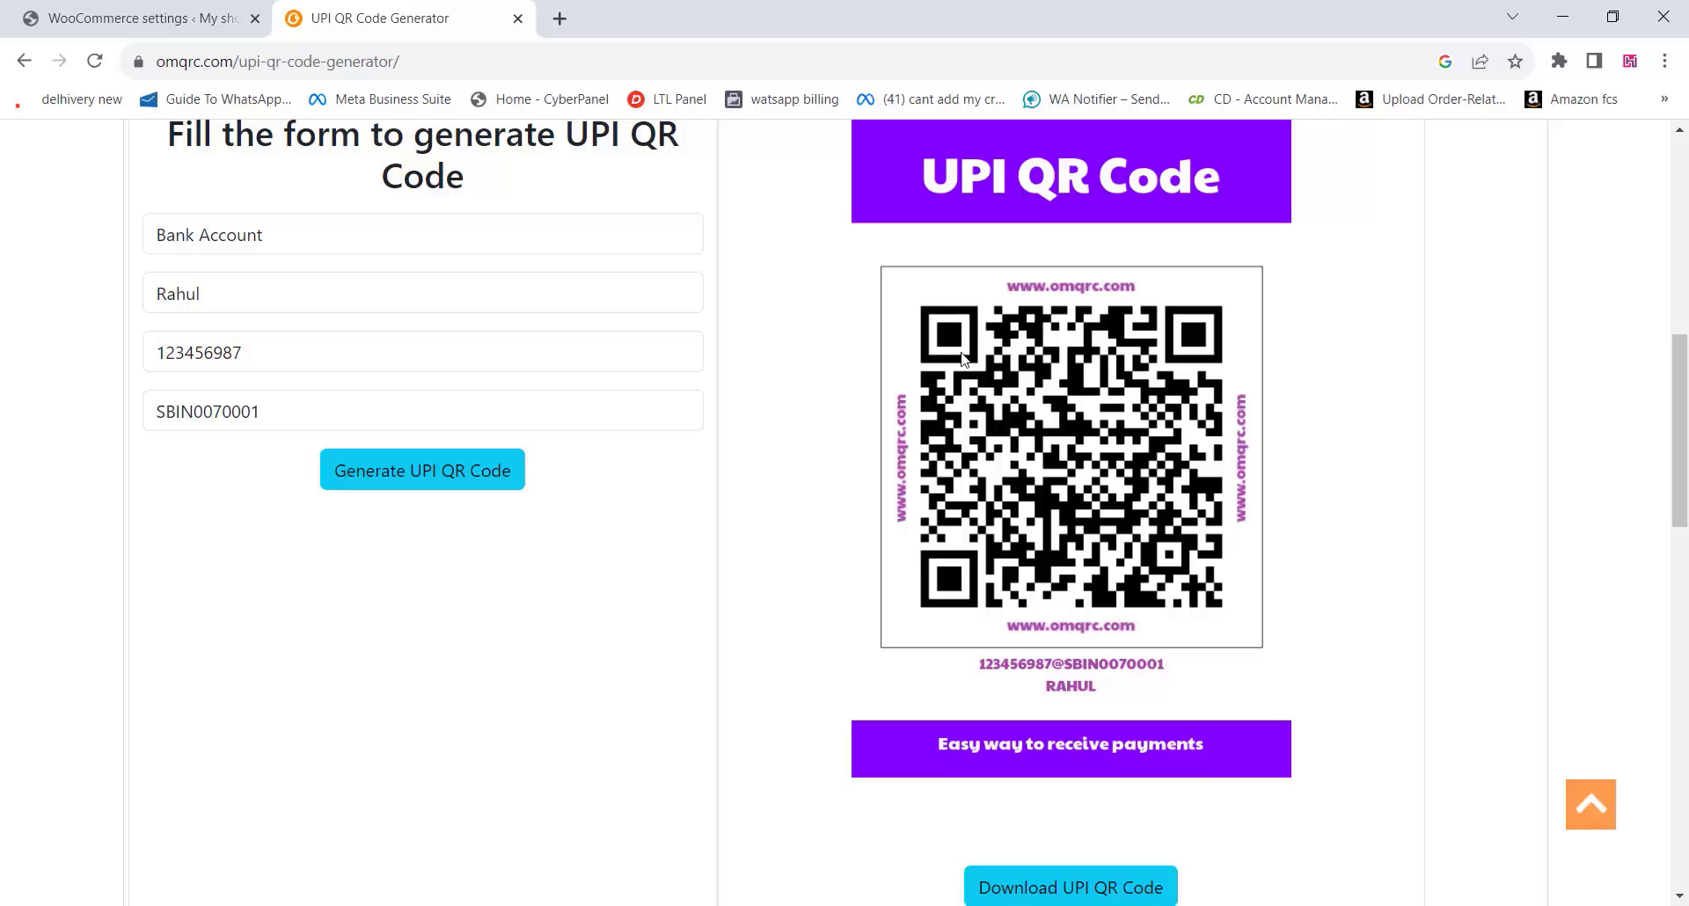
scroll(995, 379, "down", 1)
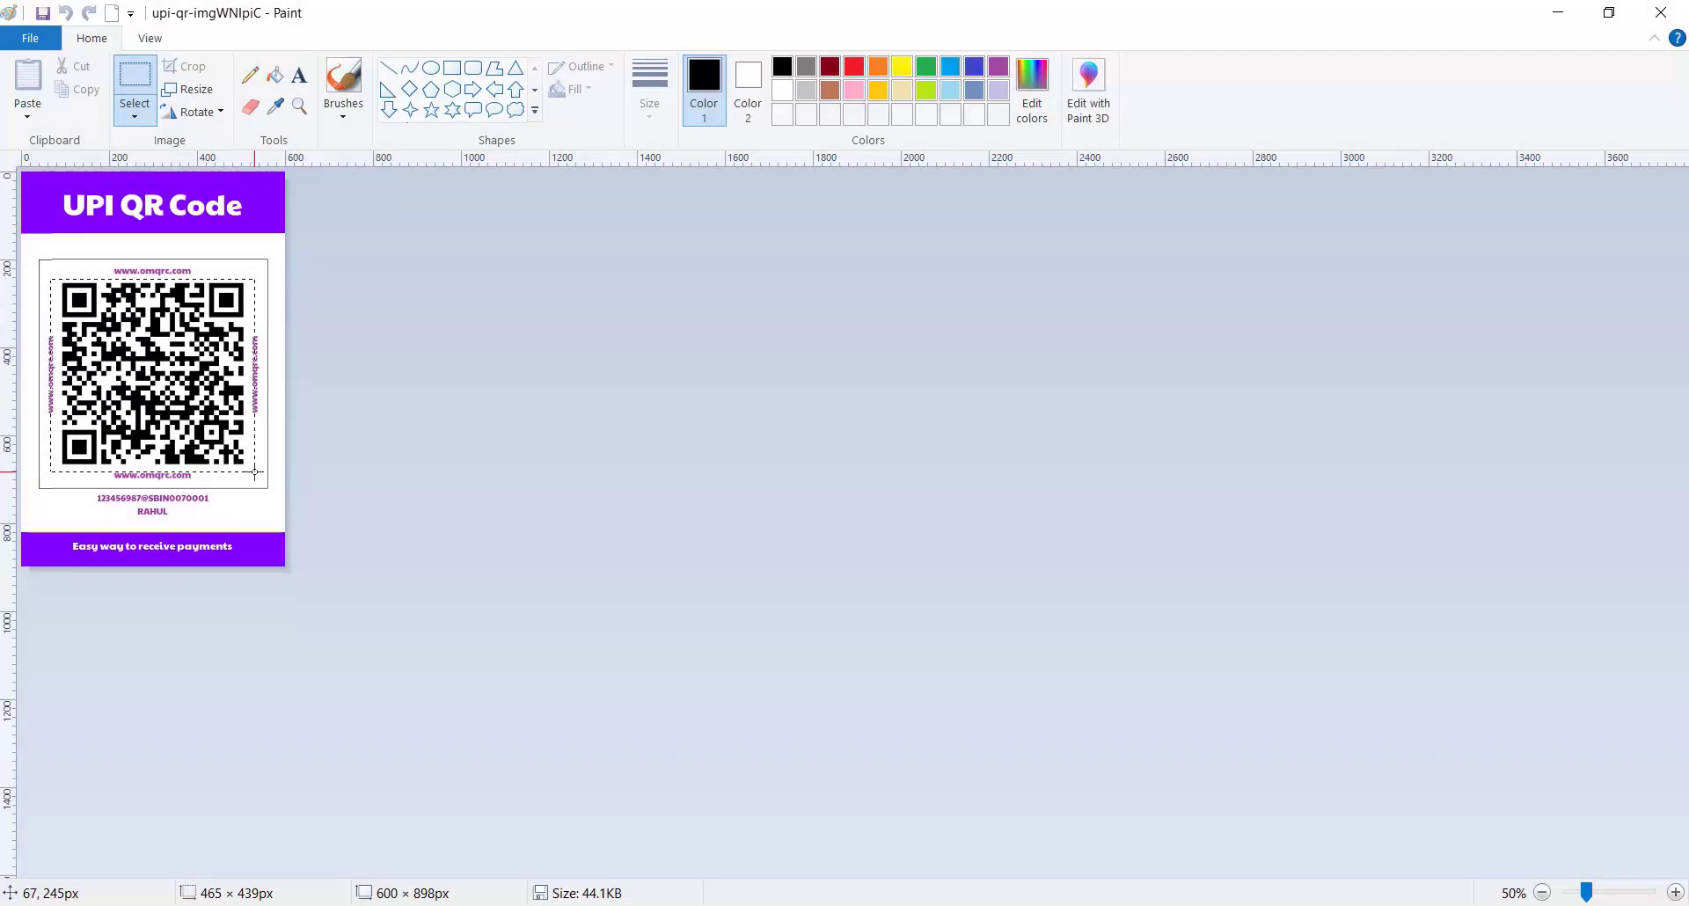
left_click(176, 71)
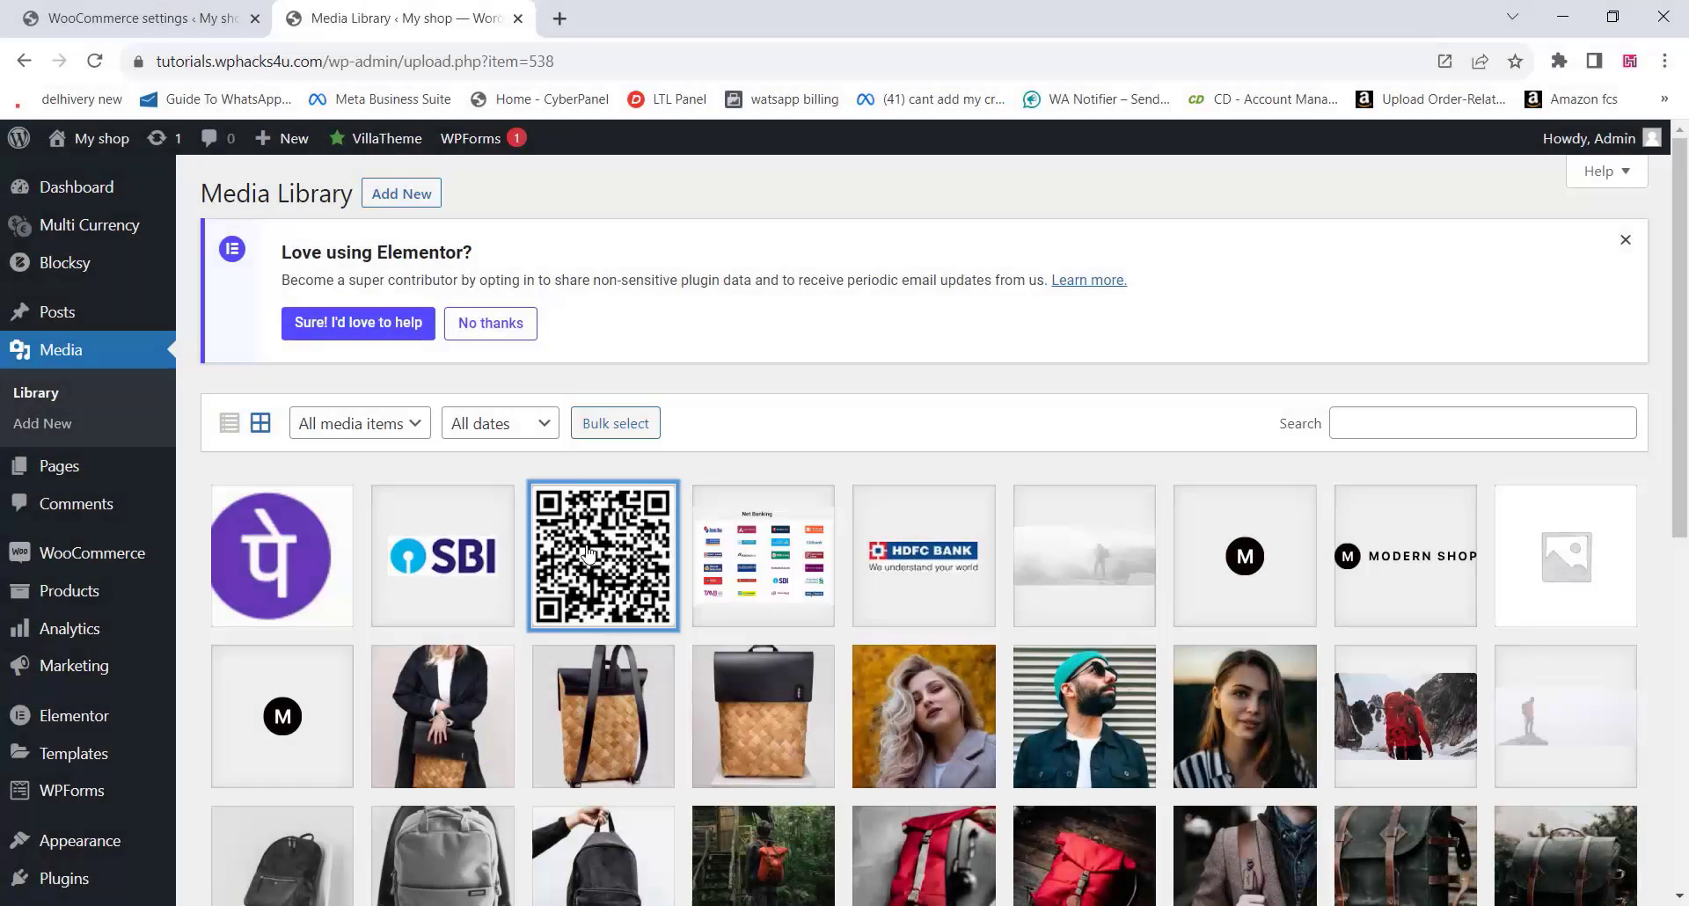
Copy the Screenshot_10.png file URL and paste it into the Qr code gateway's Gateway Icon.
left_click(587, 553)
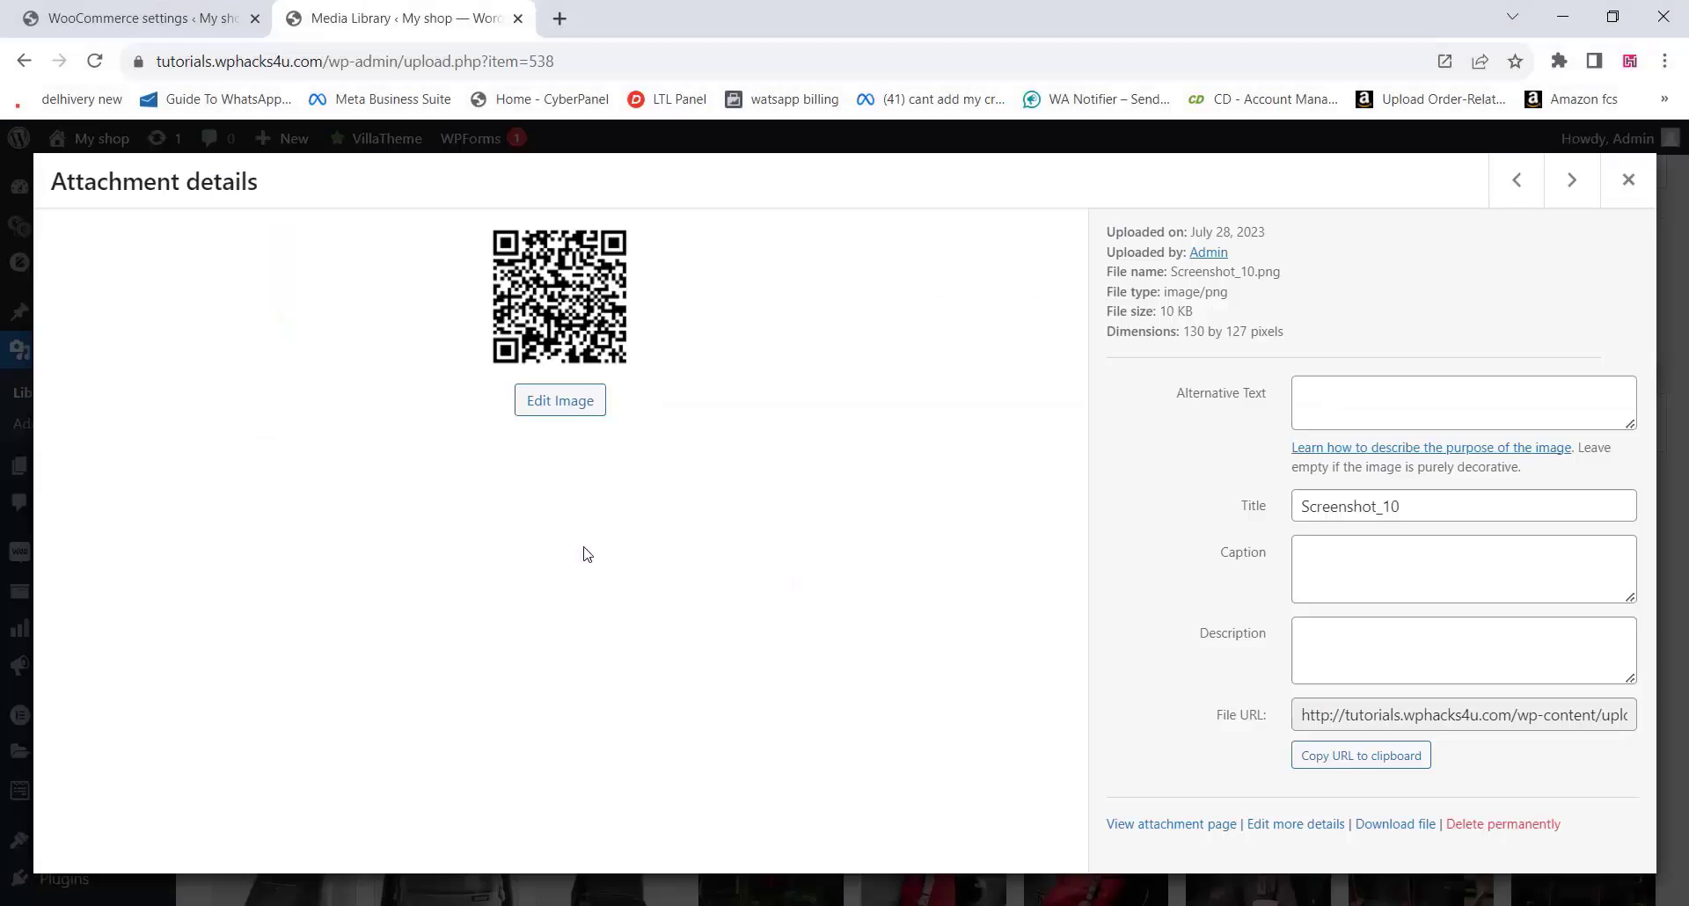
left_click(1355, 759)
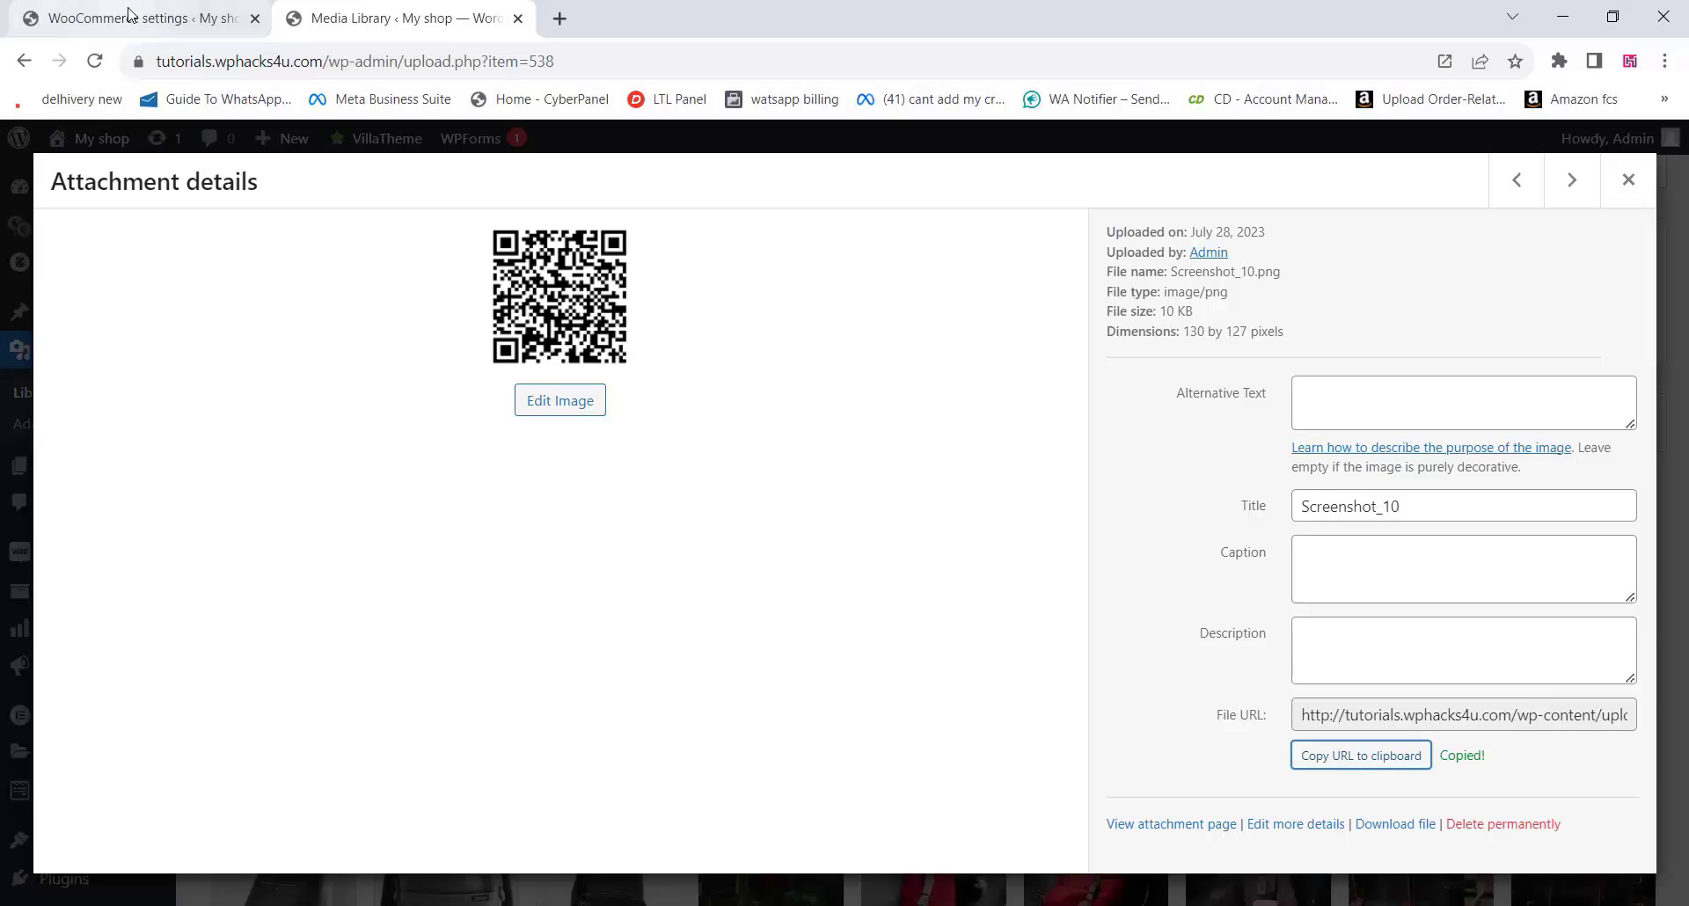
left_click(51, 5)
scroll(475, 616, "down", 2)
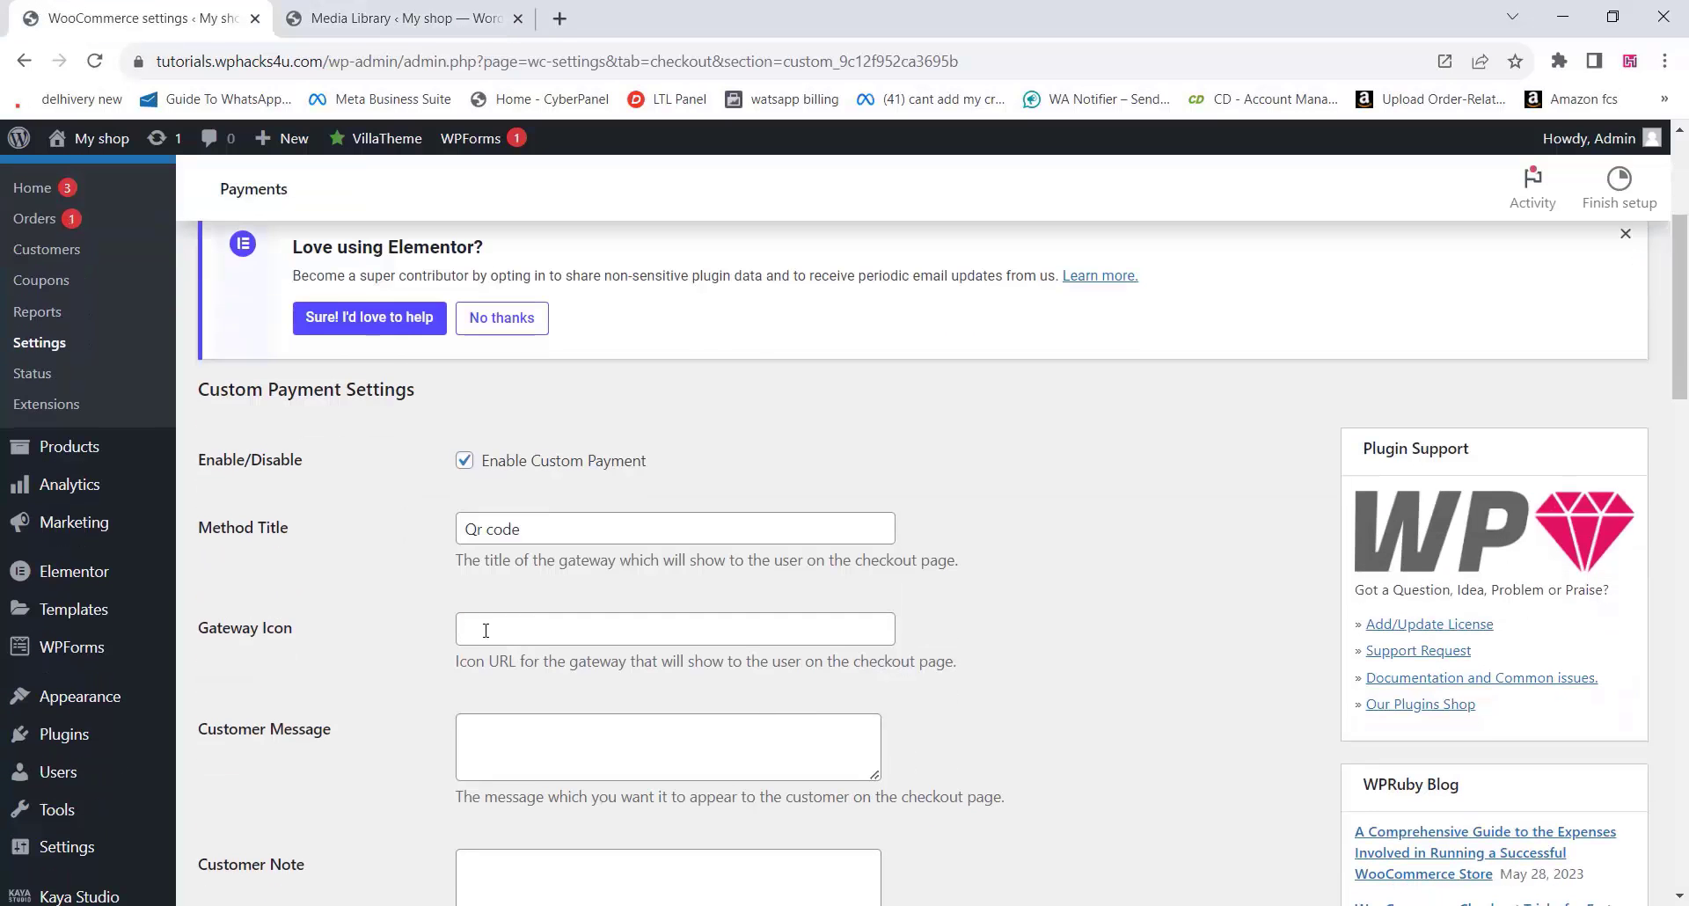
right_click(486, 630)
left_click(566, 398)
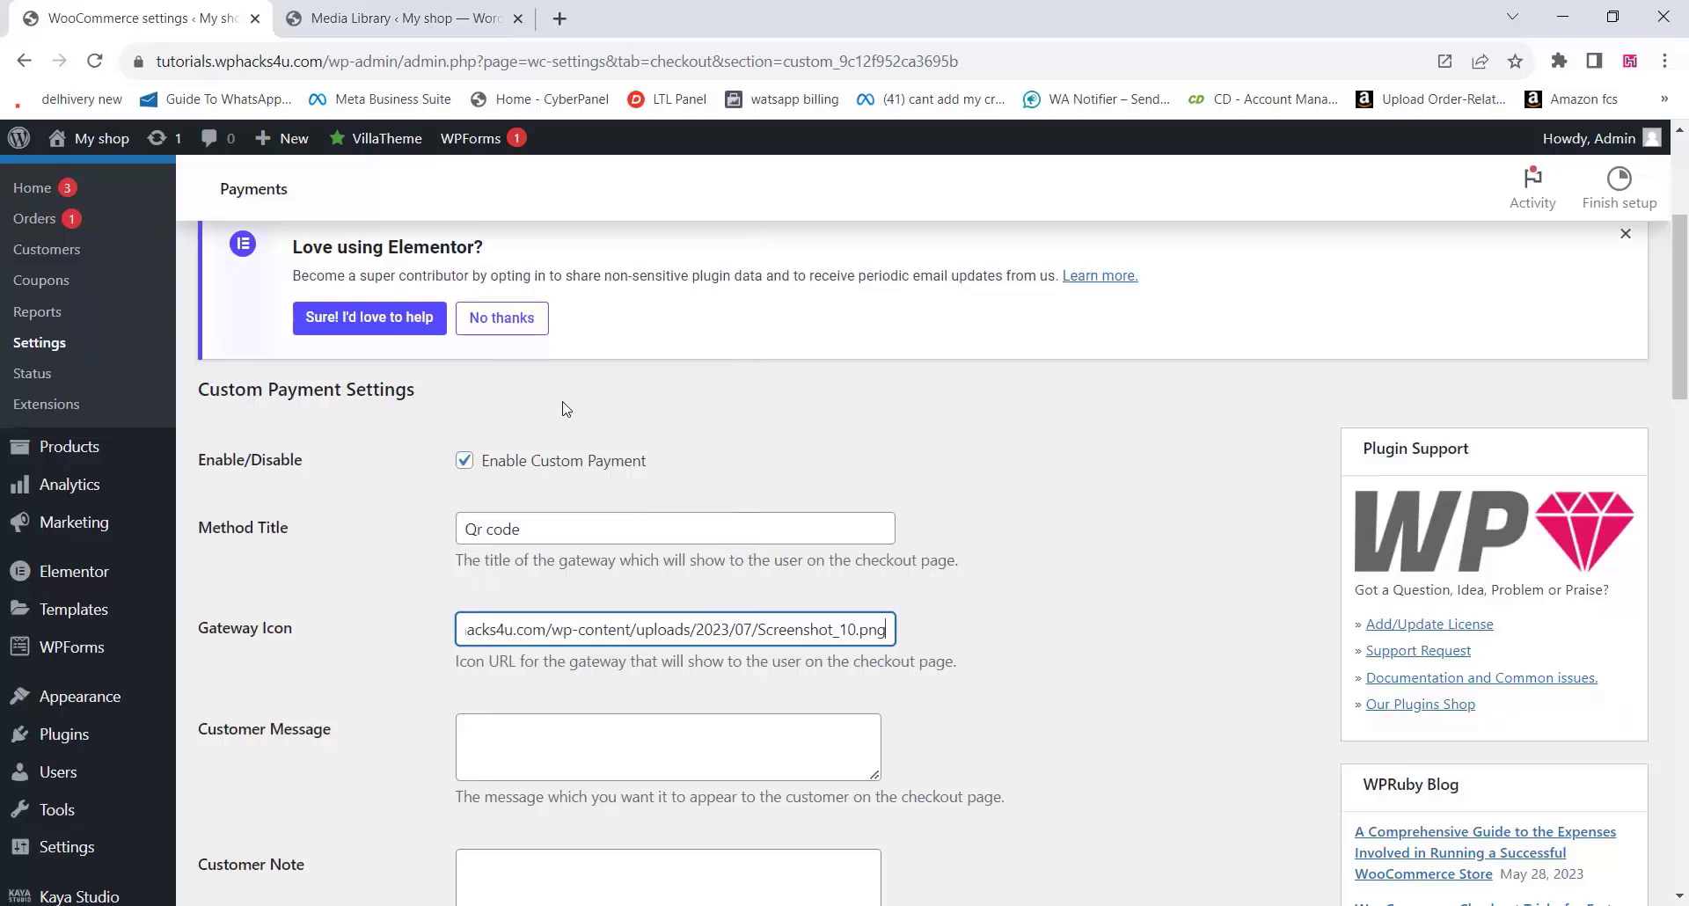
Select the <img src="url" alt="Qr Code"> snippet under Show Qr Code in the article.
key("ctrl+Tab")
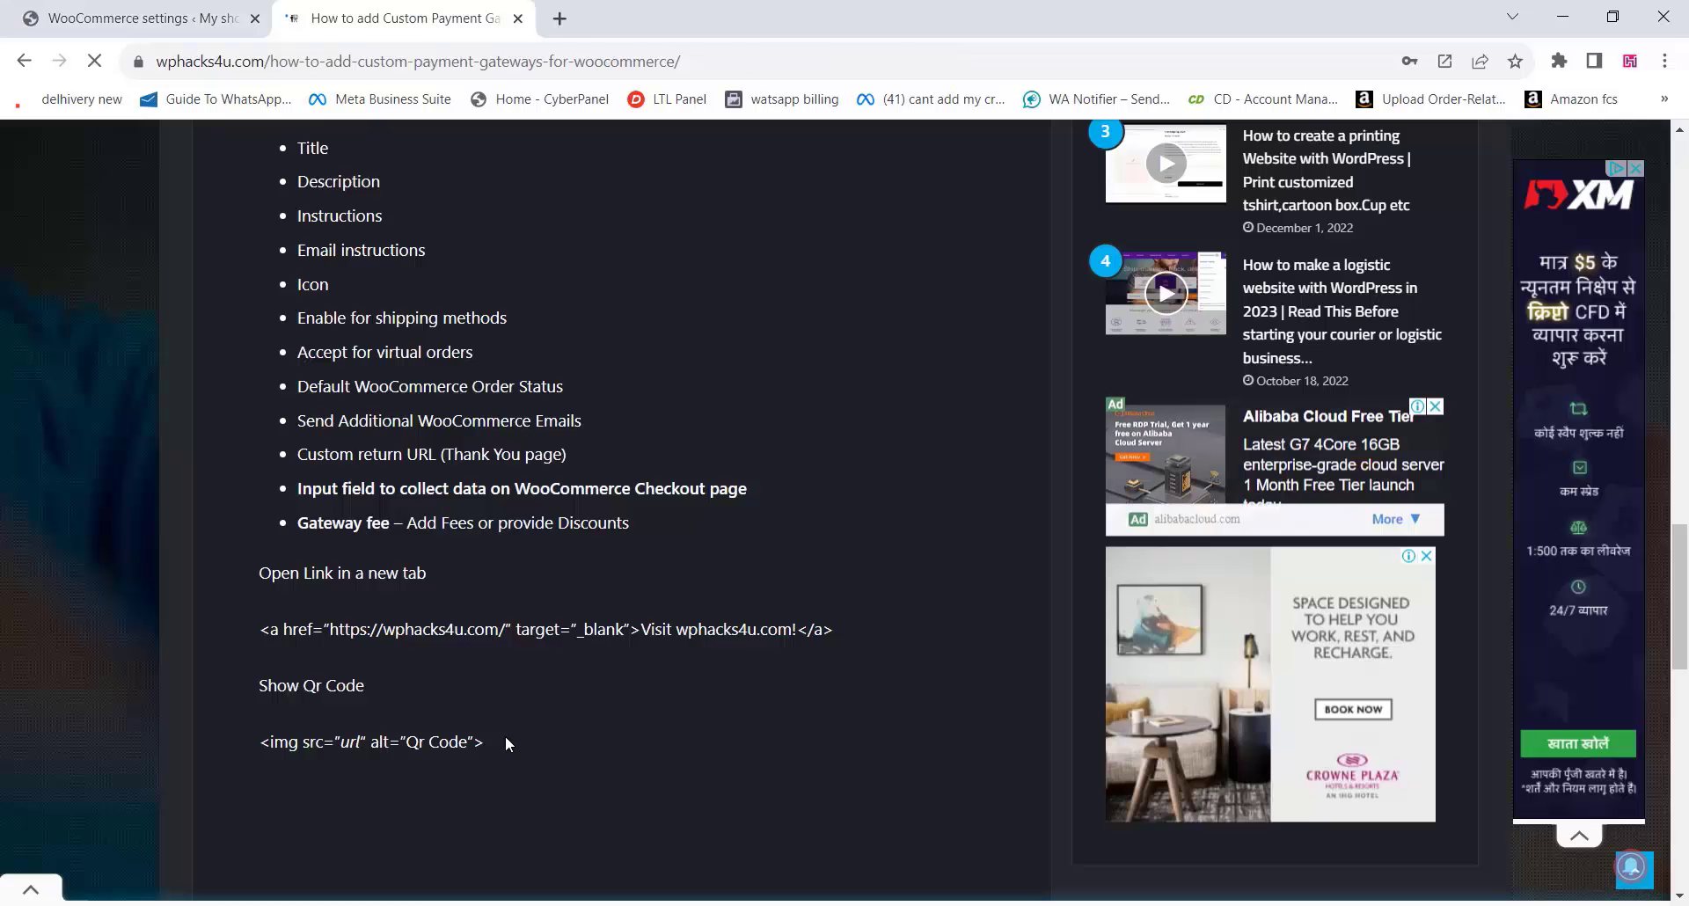
left_click_drag(505, 739, 256, 744)
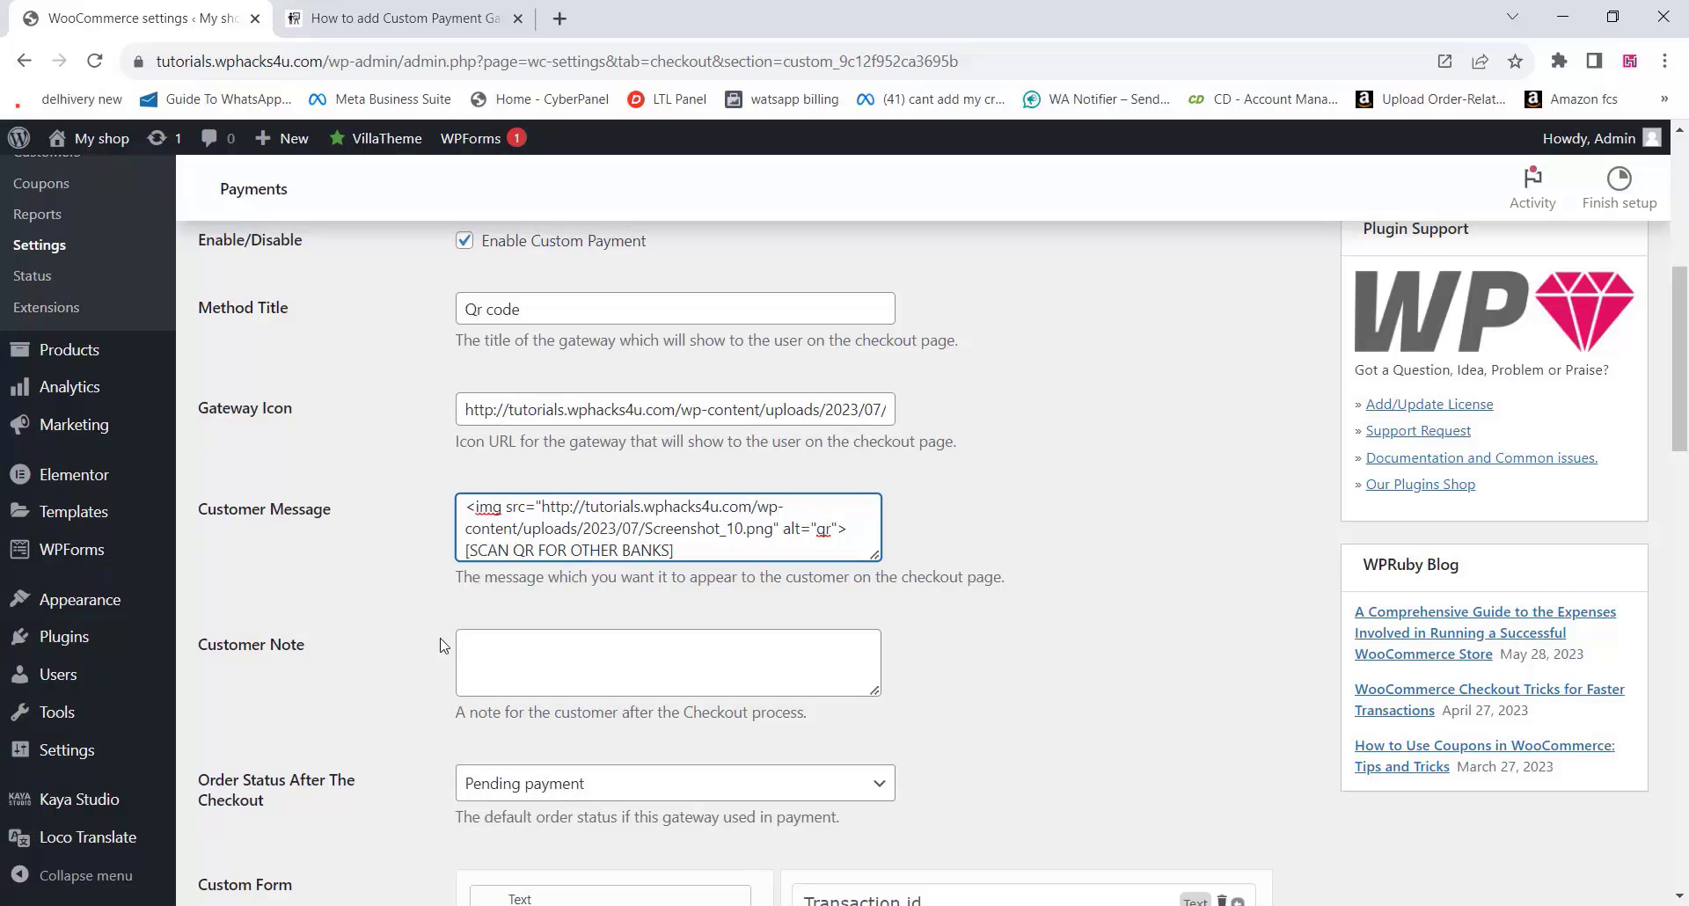
Check the Transaction id field's settings and save the Qr code gateway.
scroll(440, 646, "down", 3)
scroll(444, 642, "down", 4)
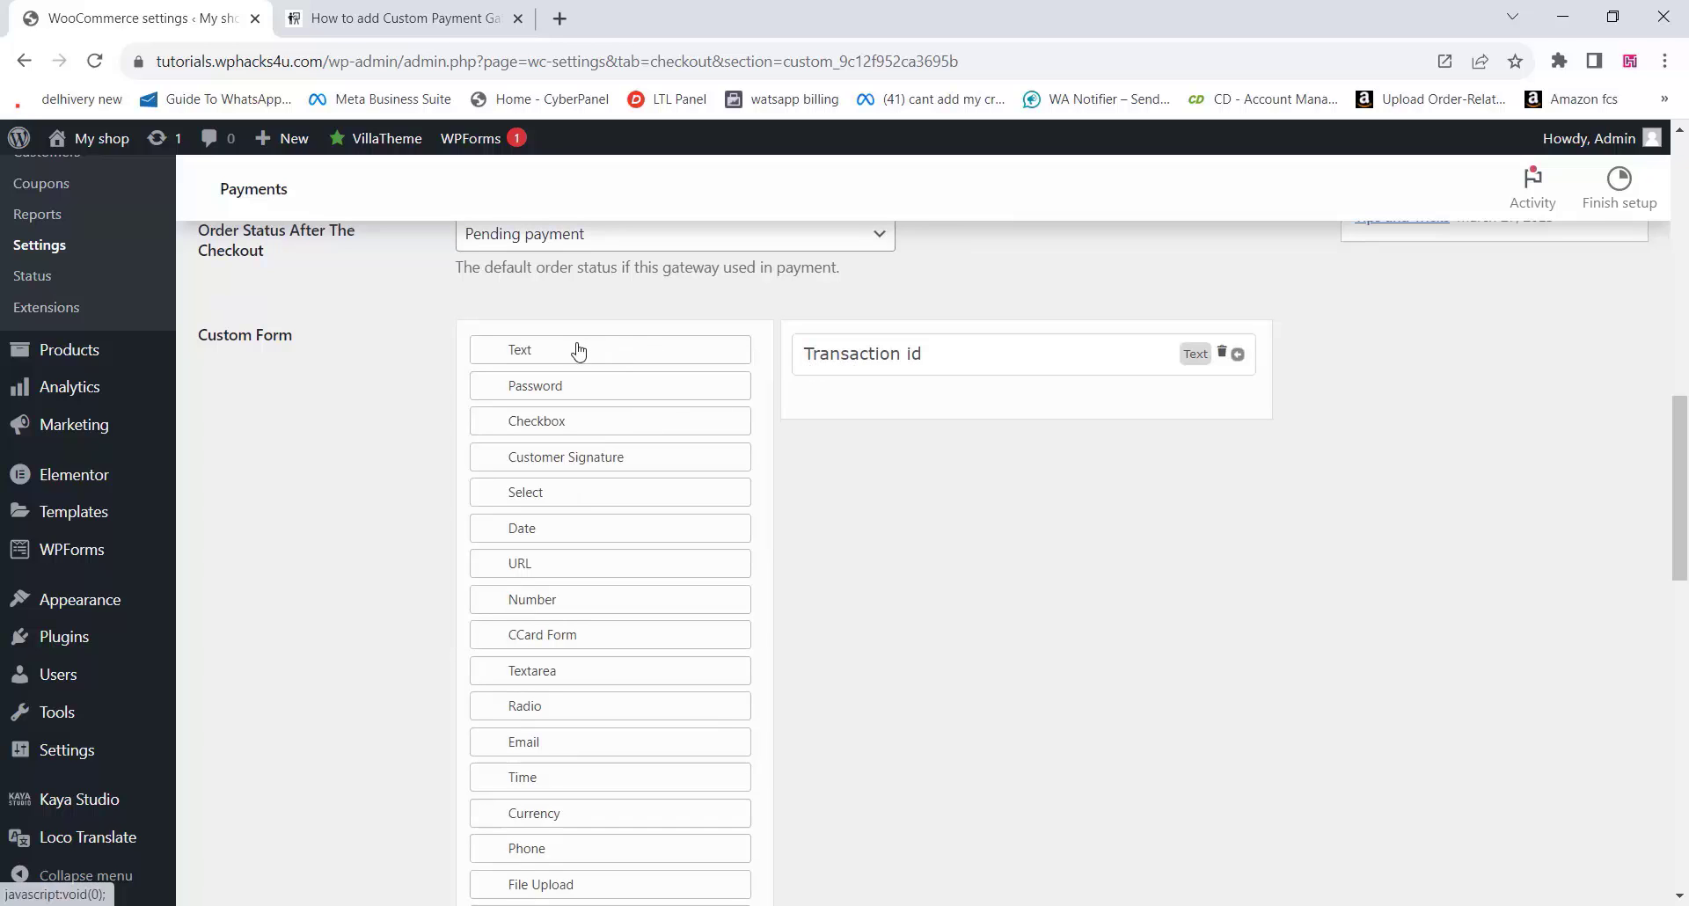
left_click(913, 354)
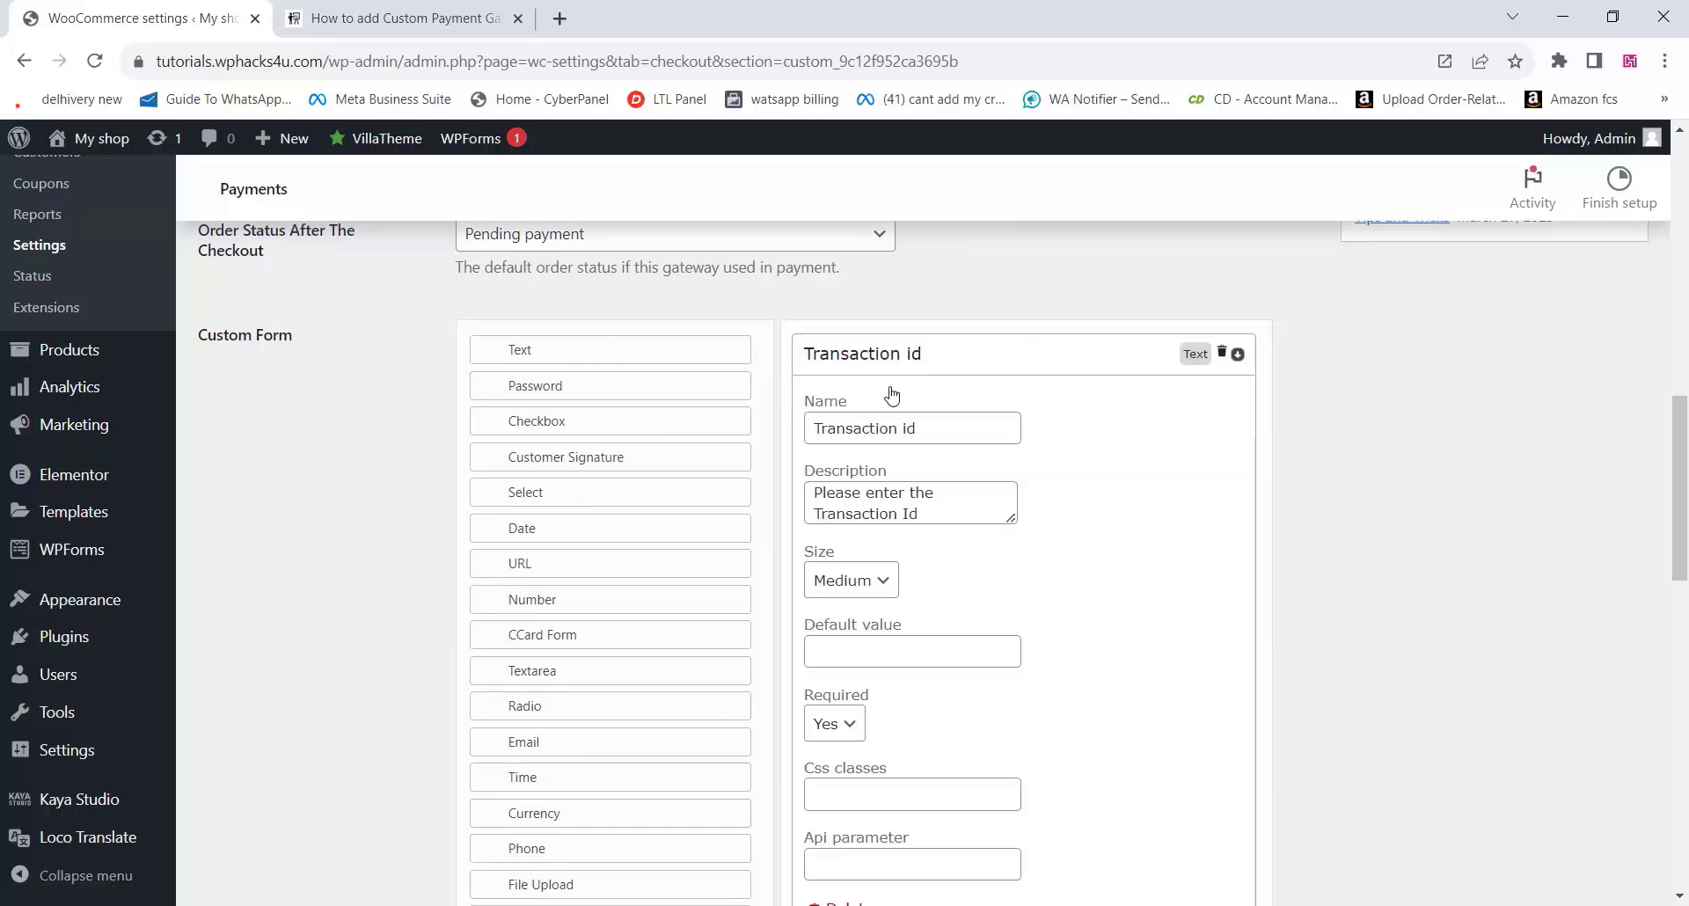
scroll(941, 519, "down", 1)
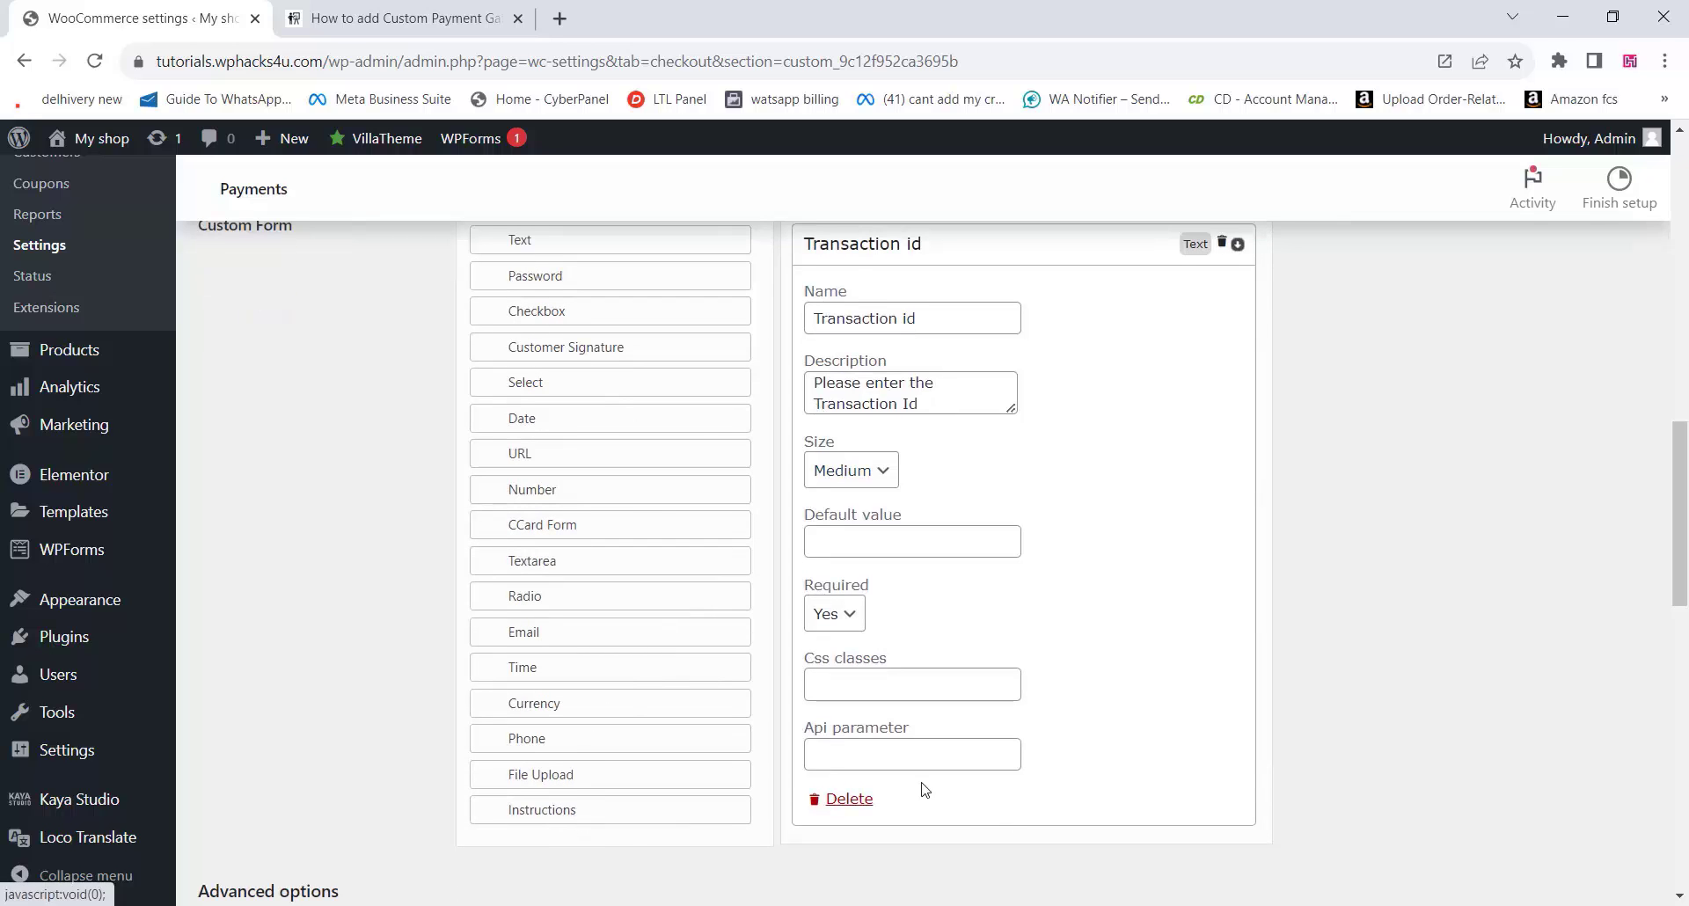
scroll(545, 734, "down", 4)
scroll(410, 712, "down", 5)
left_click(265, 787)
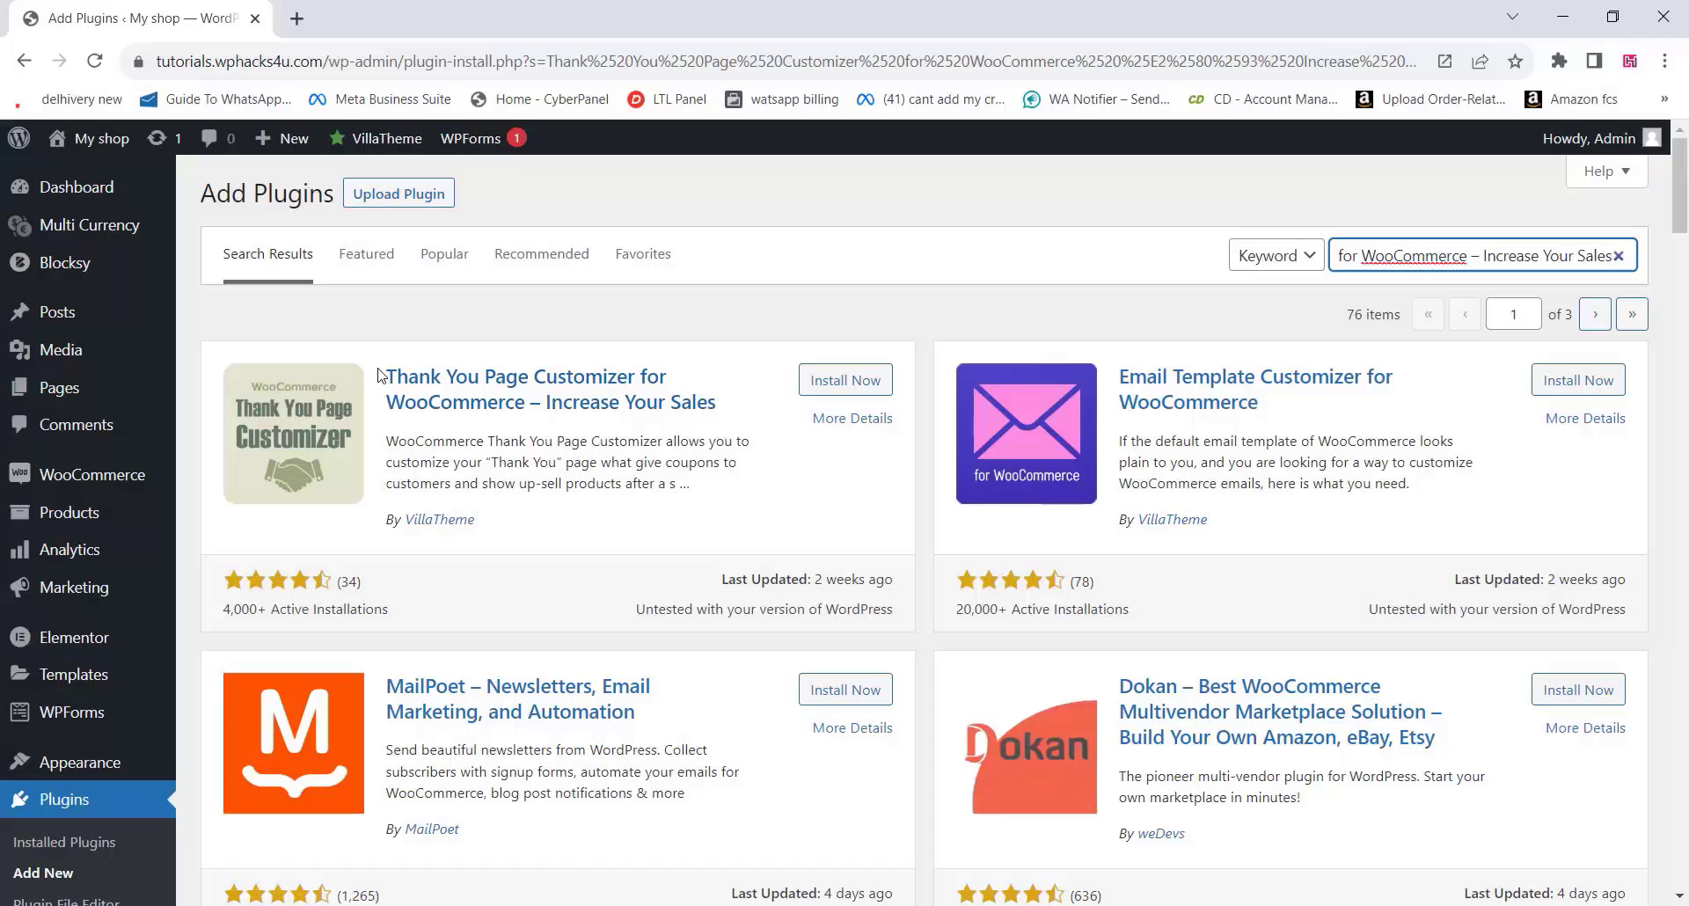
Install Thank You Page Customizer for WooCommerce from the search results and activate it.
left_click_drag(384, 378, 741, 416)
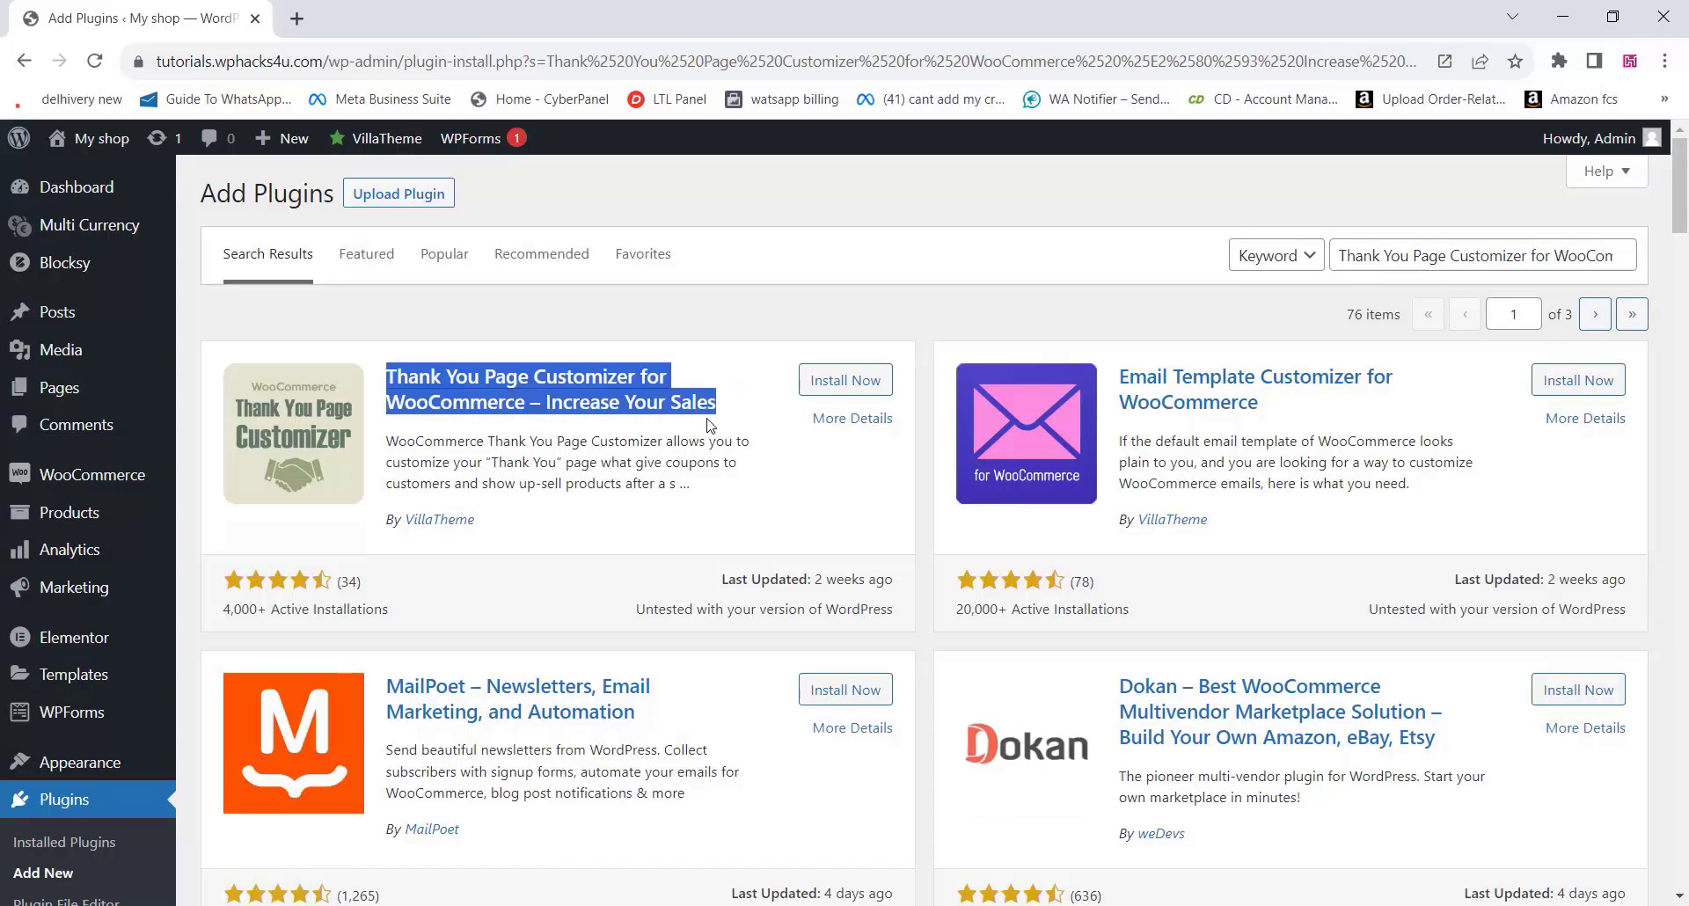
left_click(735, 427)
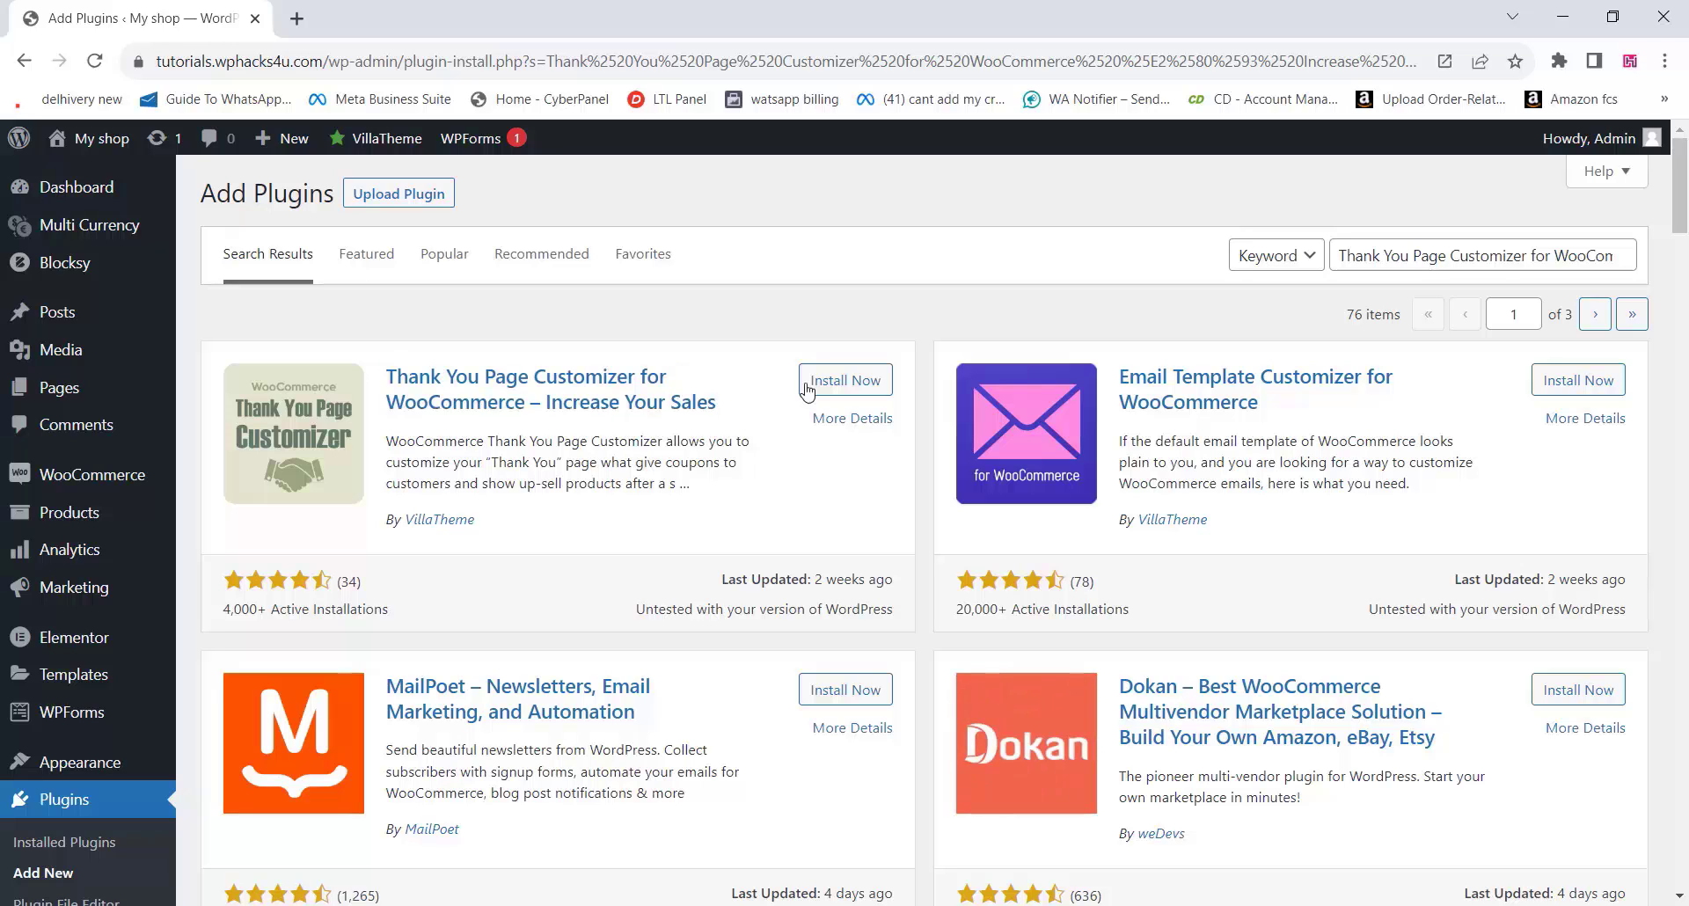
left_click(843, 389)
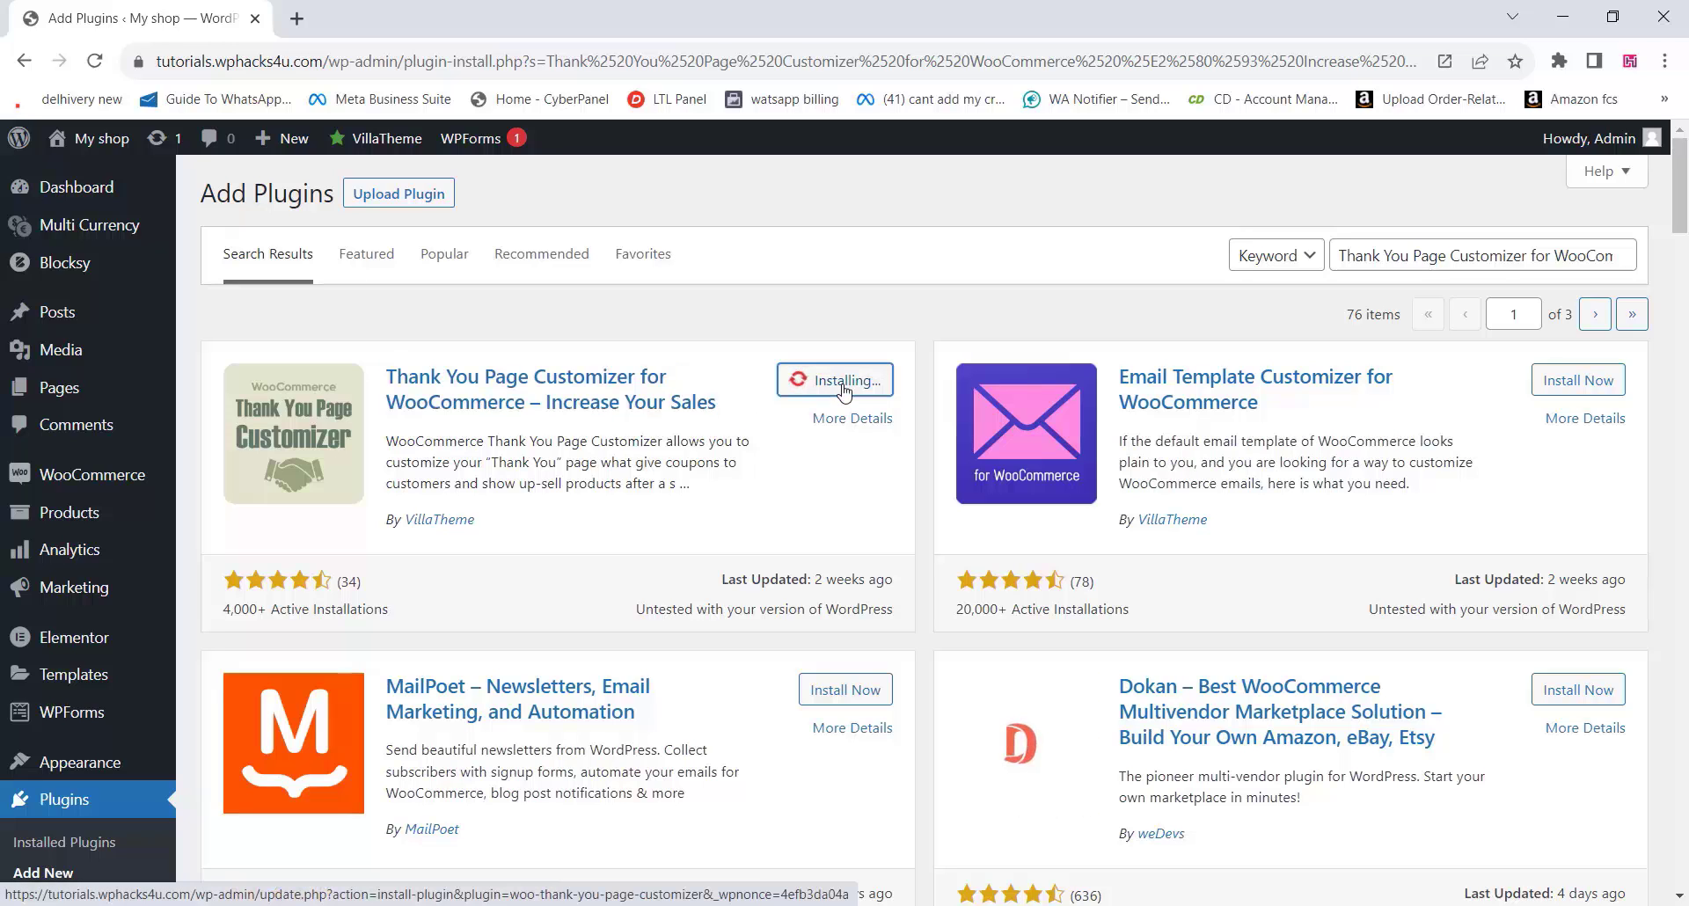
left_click(859, 382)
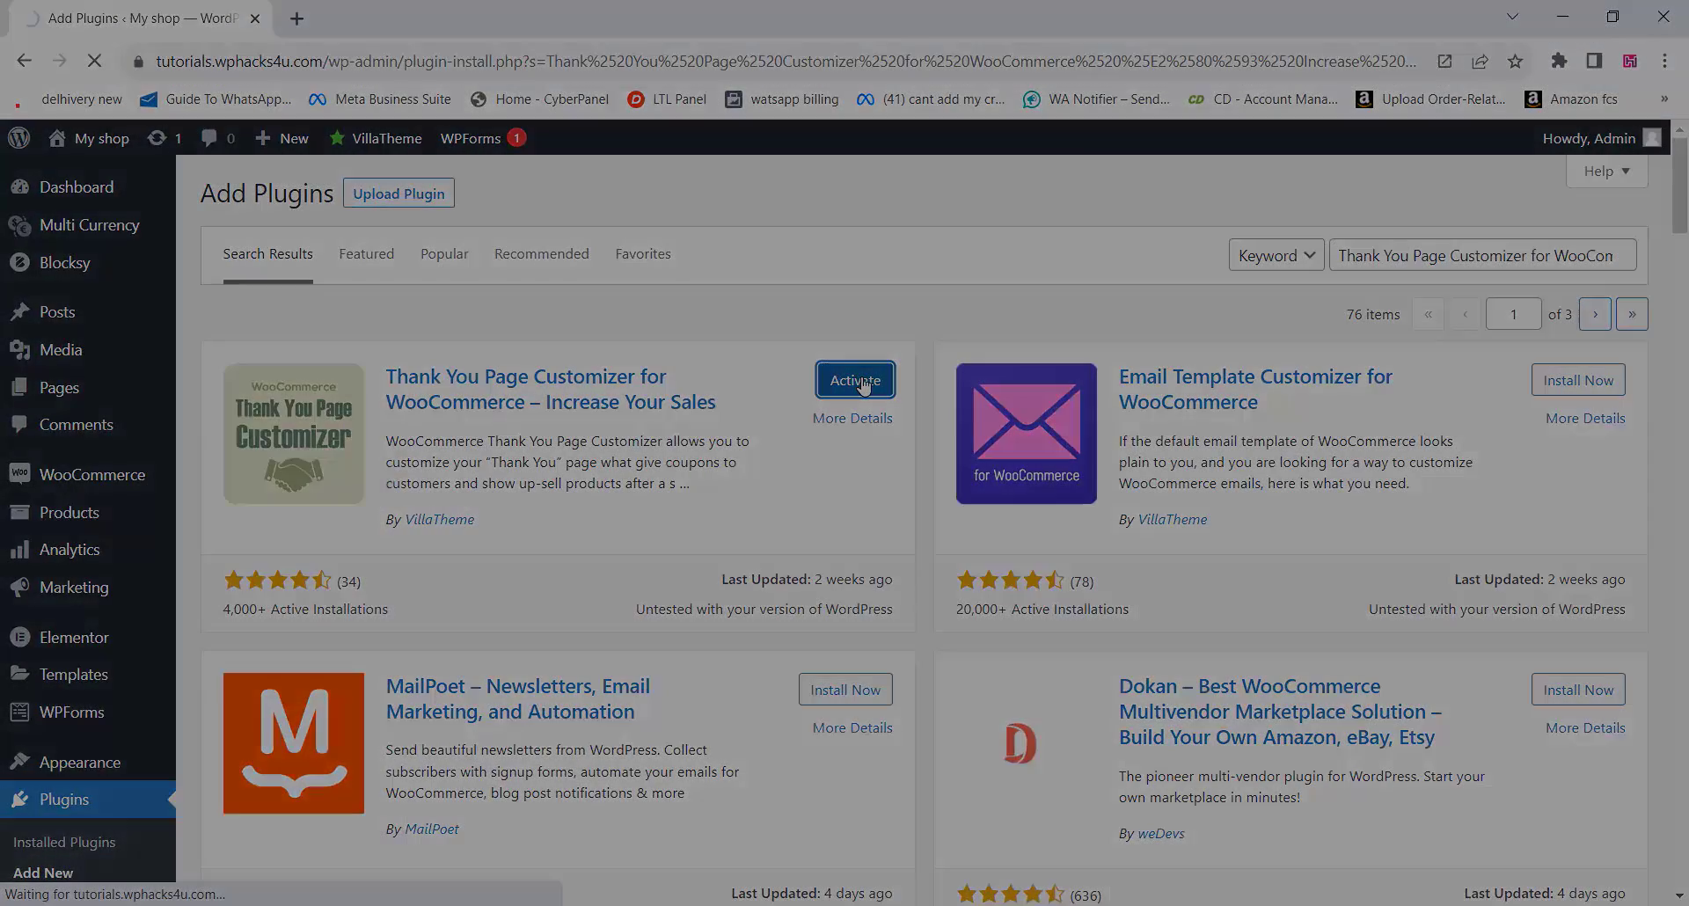
mouse_move(245, 264)
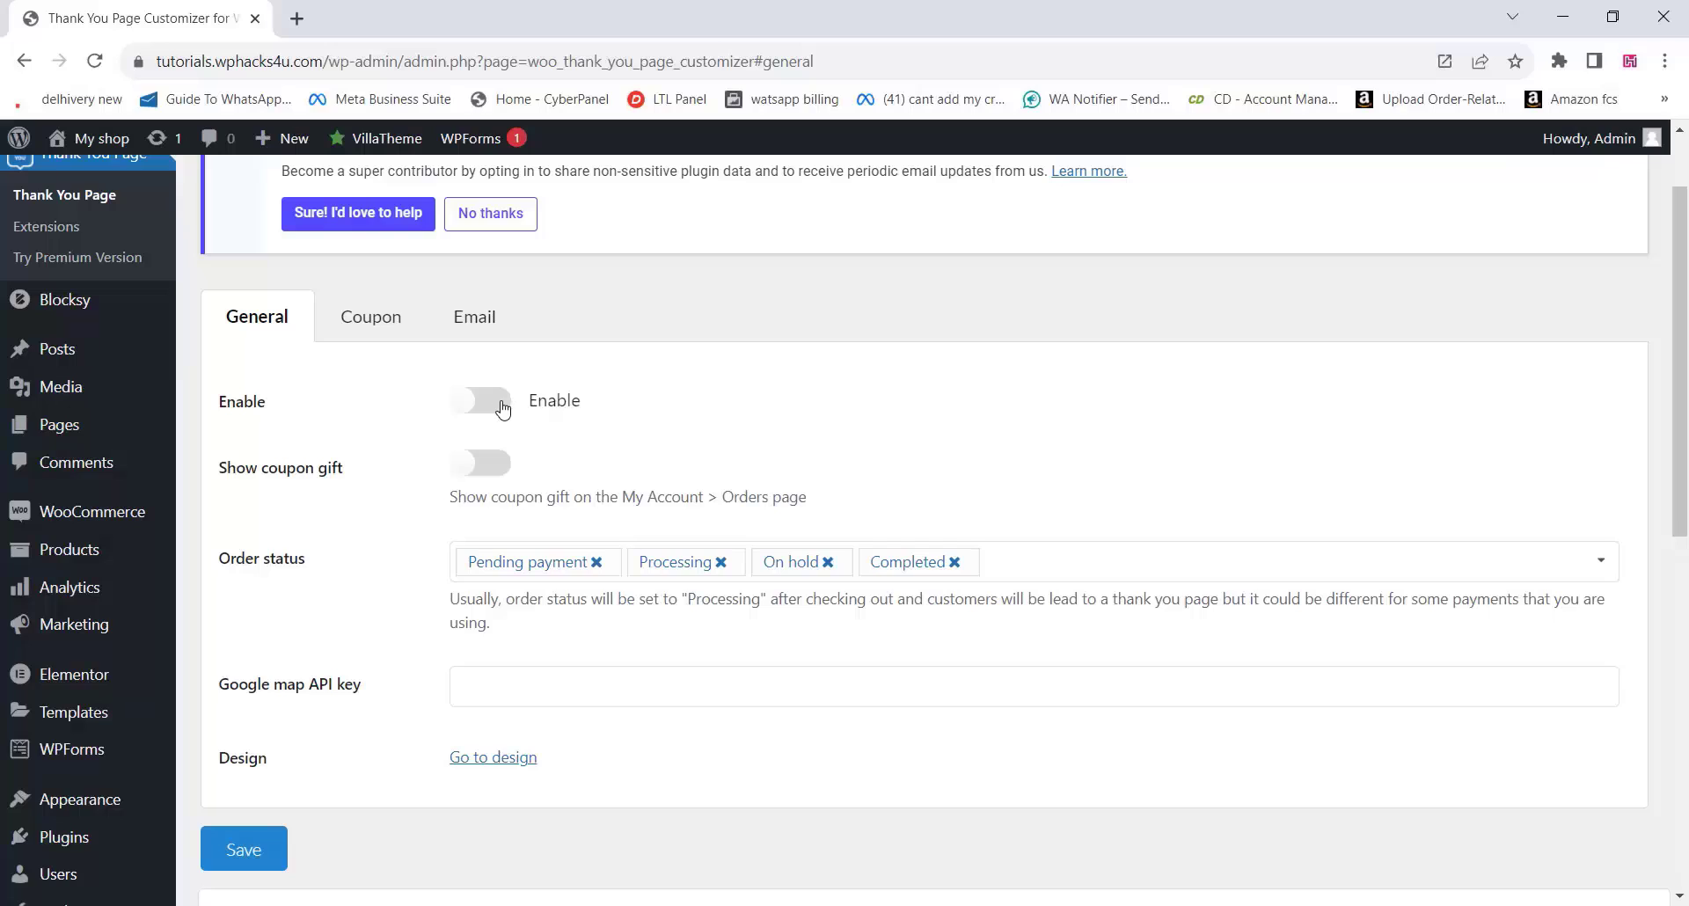
Turn on Enable and Show coupon gift, keep four order statuses (Refunded removed), and save.
left_click(502, 408)
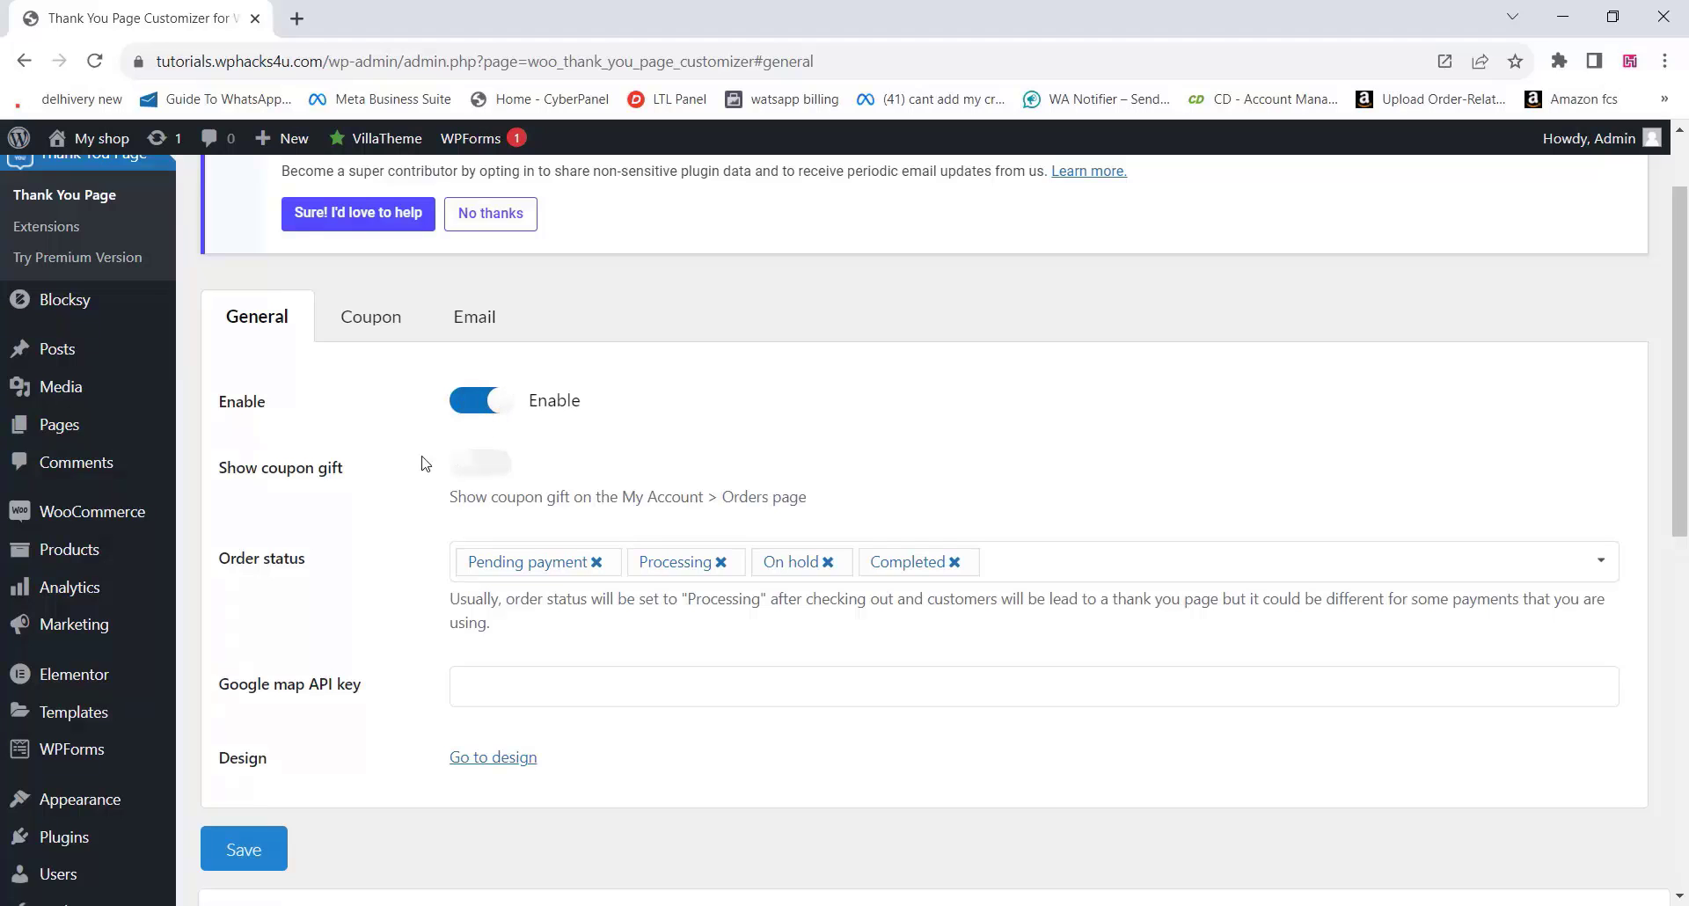
left_click(497, 468)
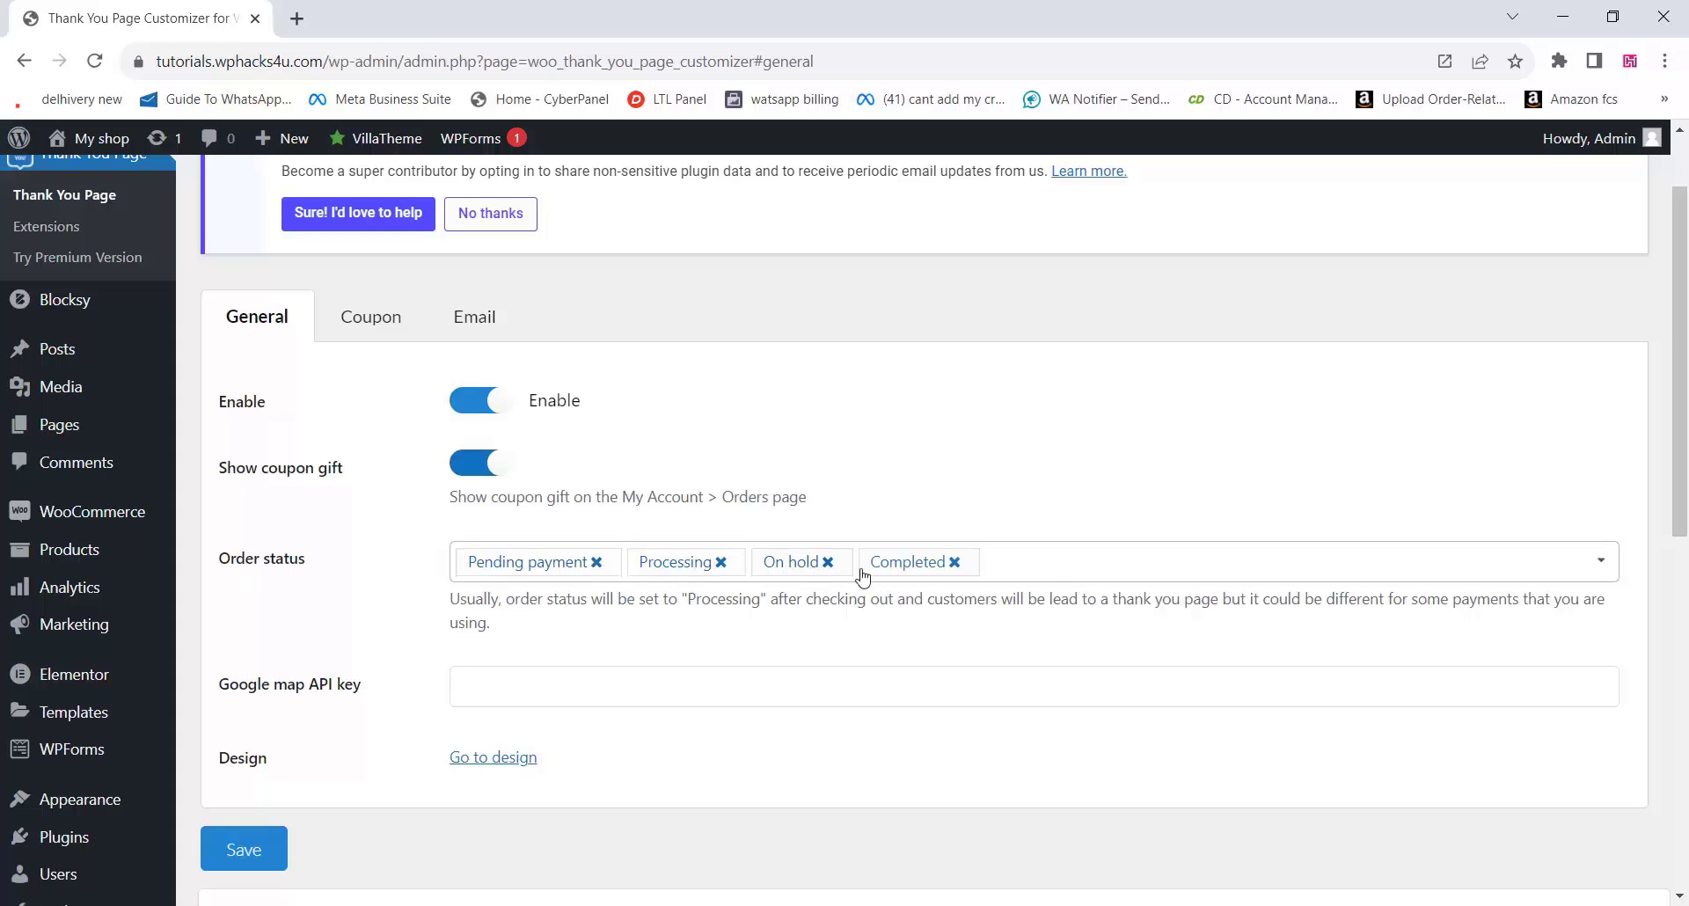
left_click(1045, 574)
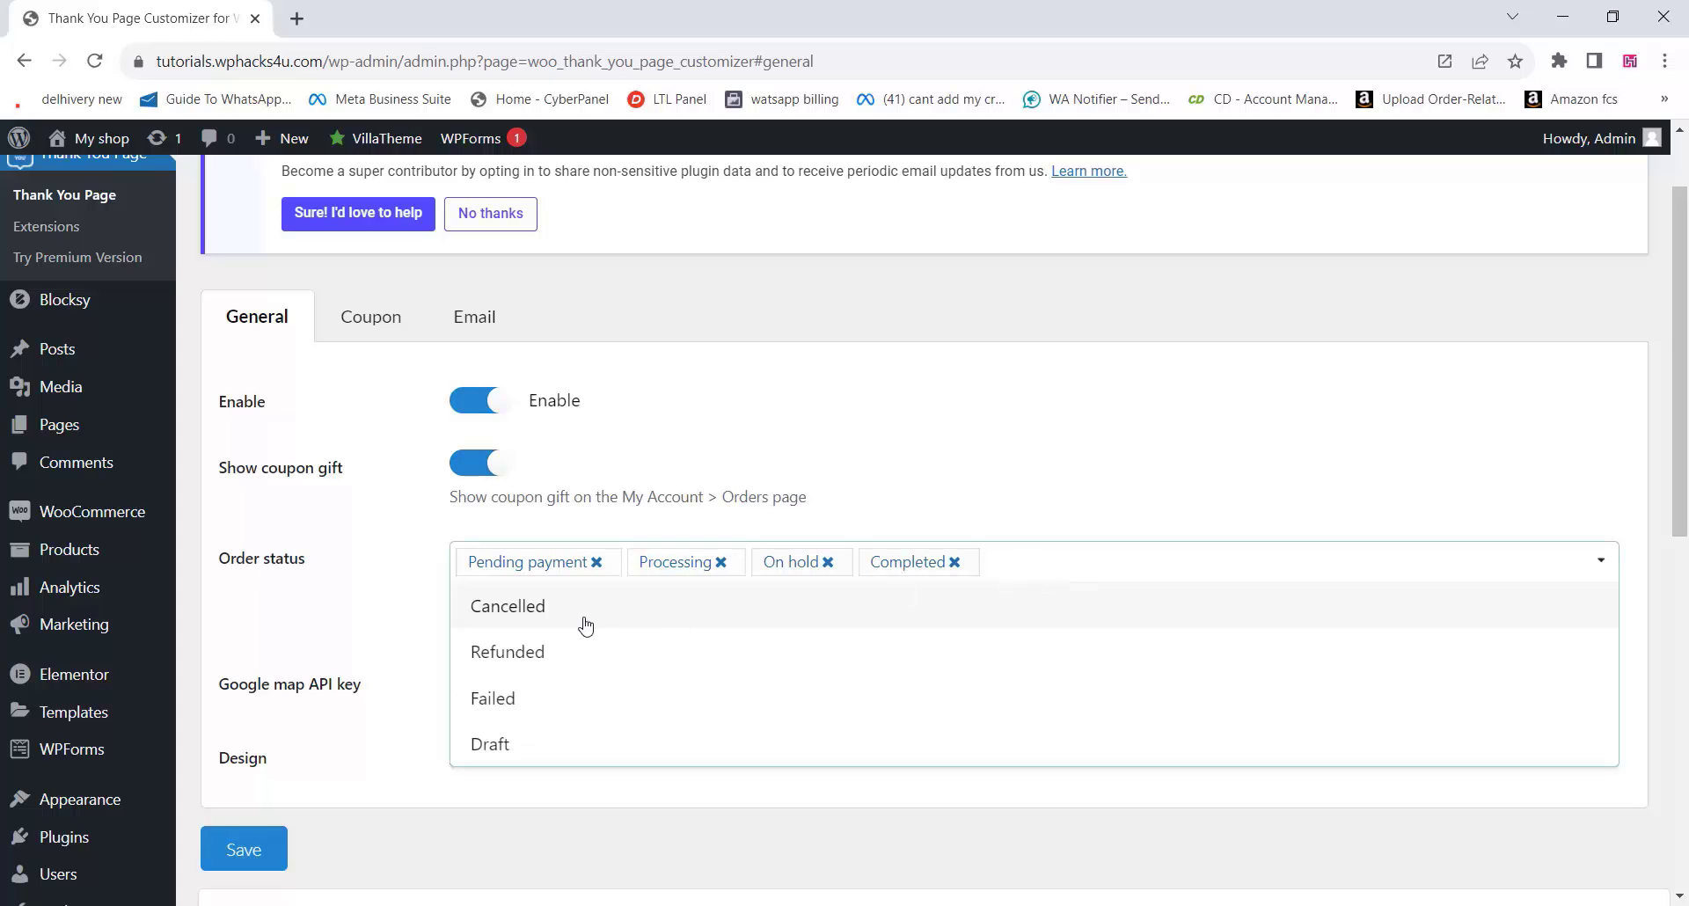
left_click(566, 666)
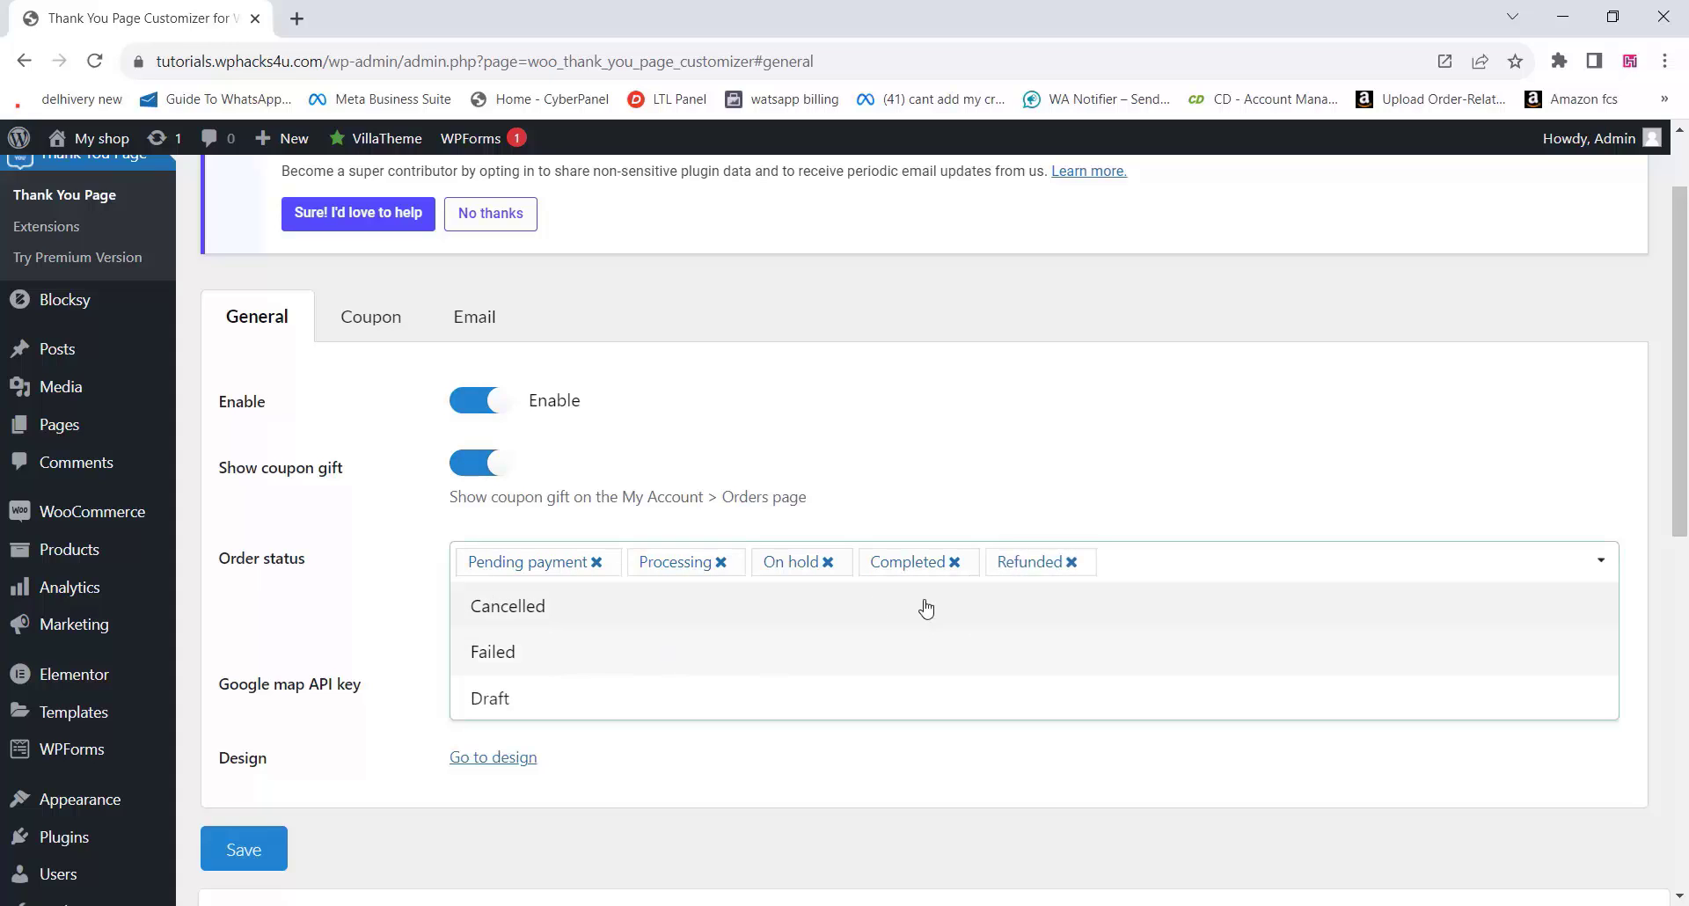
left_click(1071, 563)
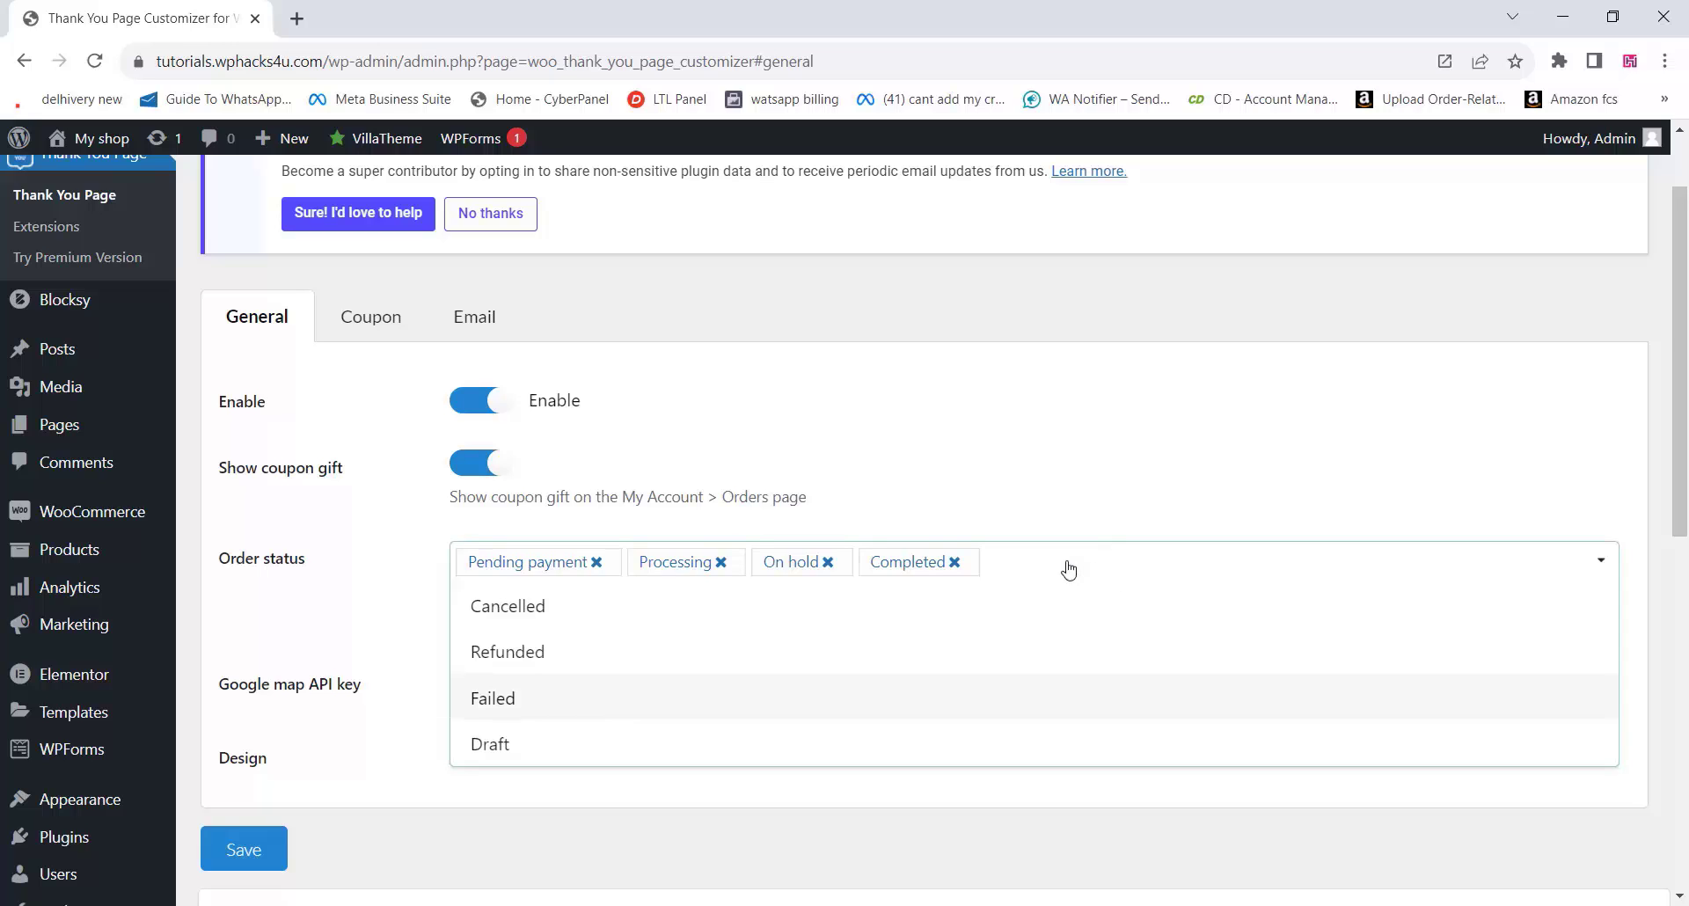
left_click(902, 447)
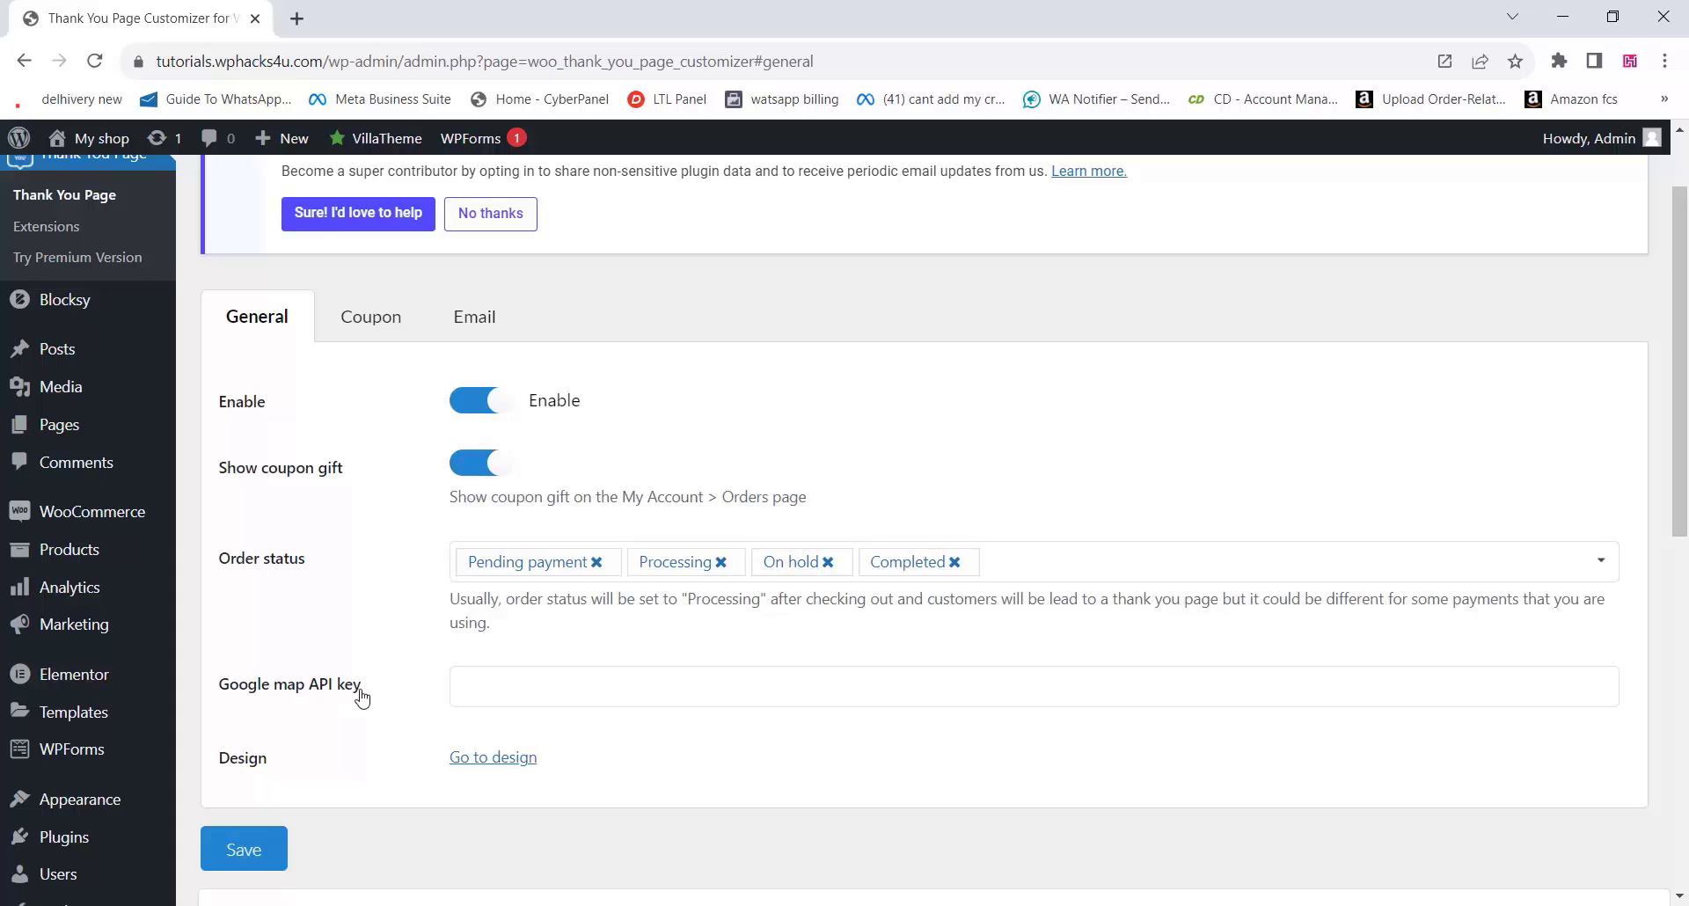
left_click(255, 856)
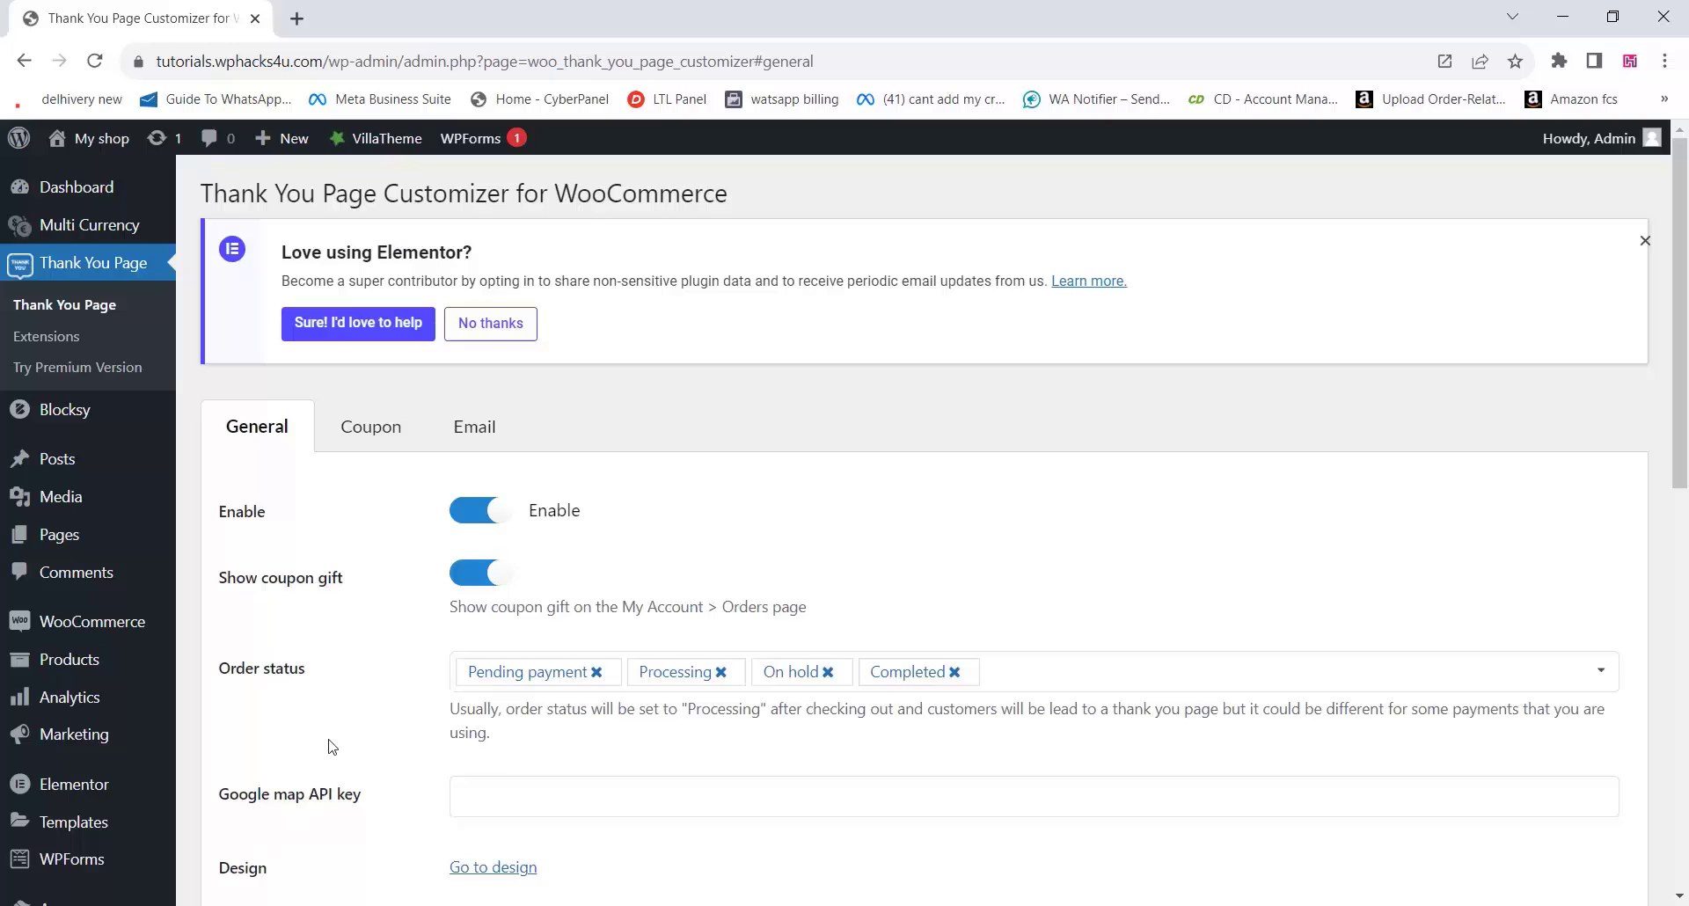
scroll(333, 746, "down", 1)
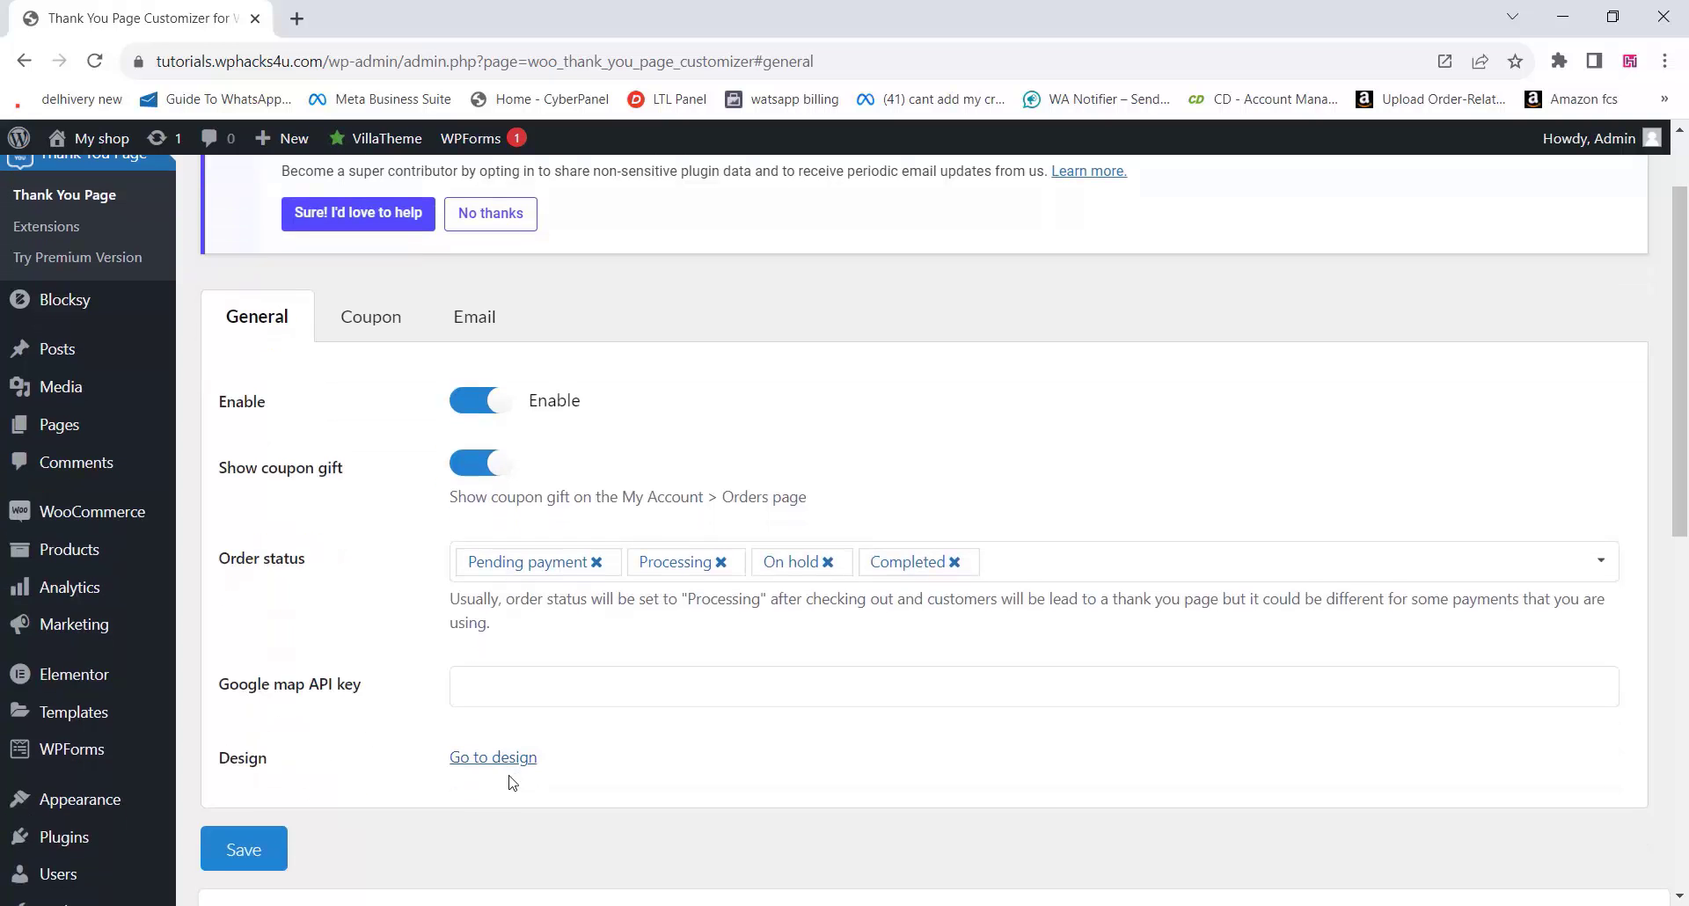
Keep Unique coupon as the coupon type on the Coupon tab.
left_click(366, 329)
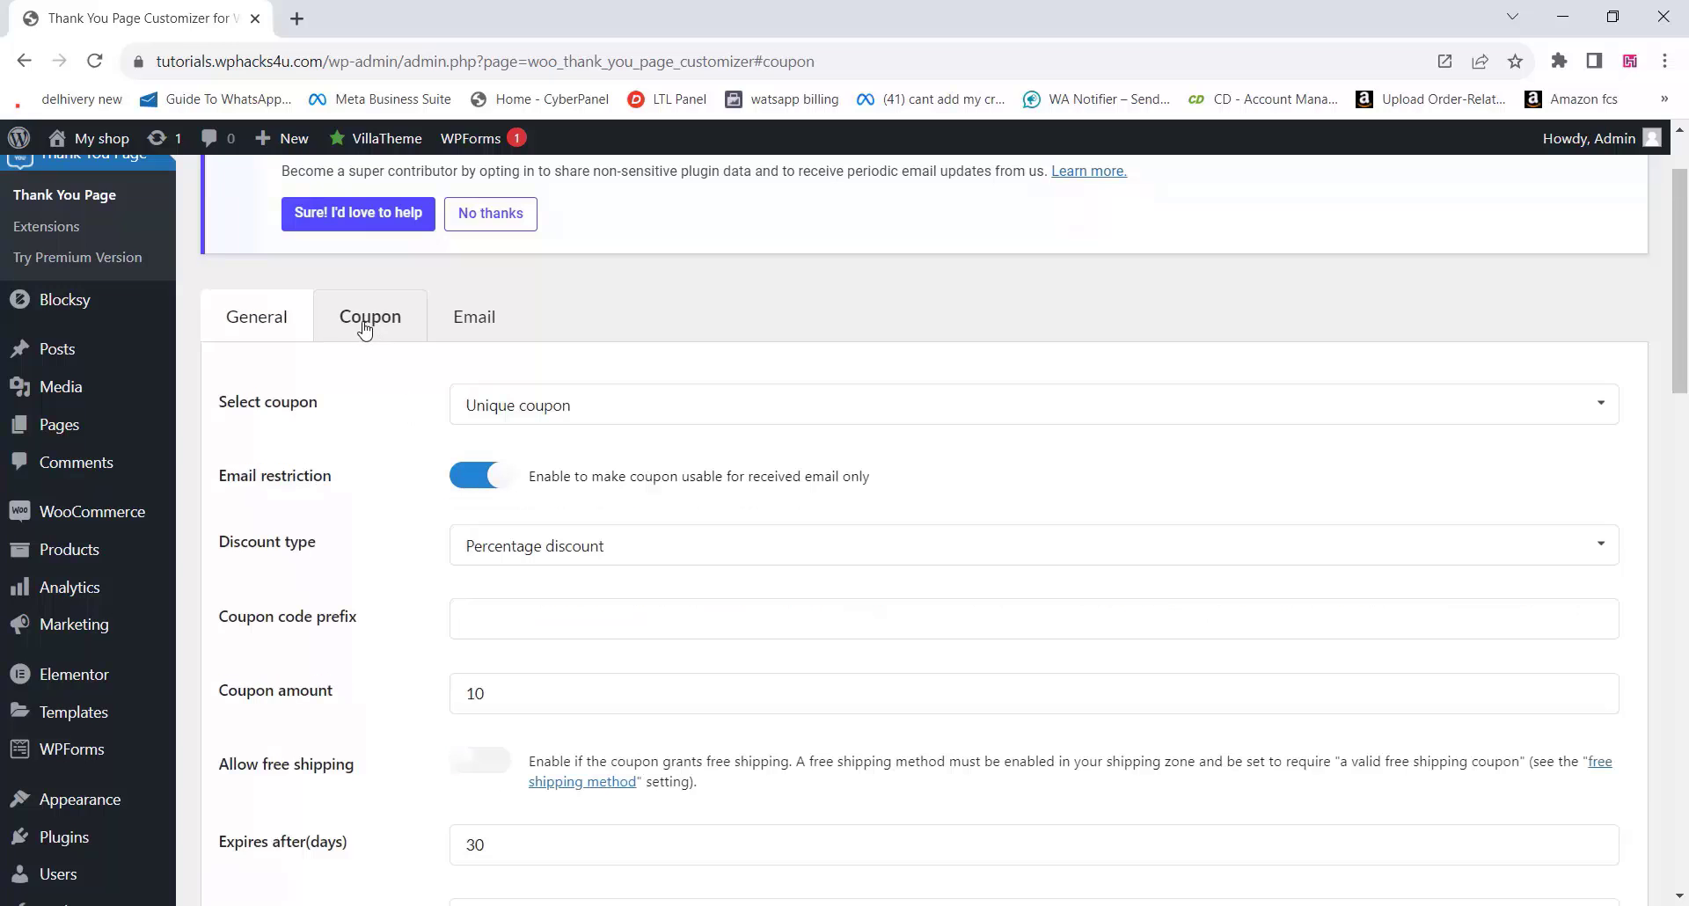
left_click(564, 413)
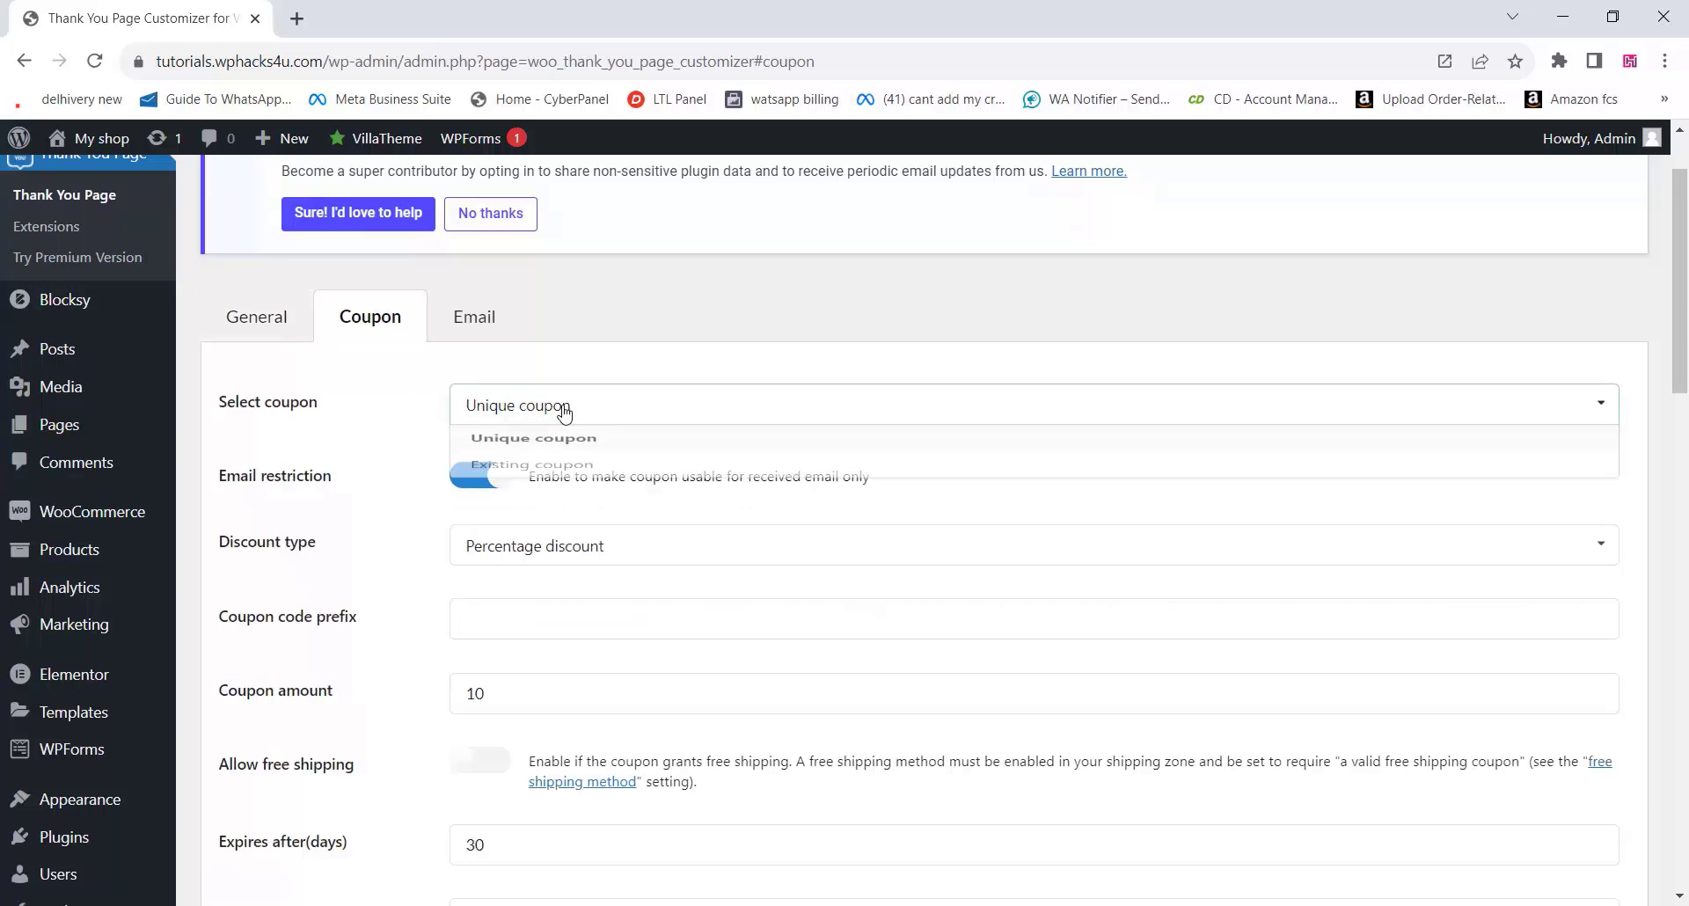
left_click(378, 459)
scroll(371, 524, "down", 2)
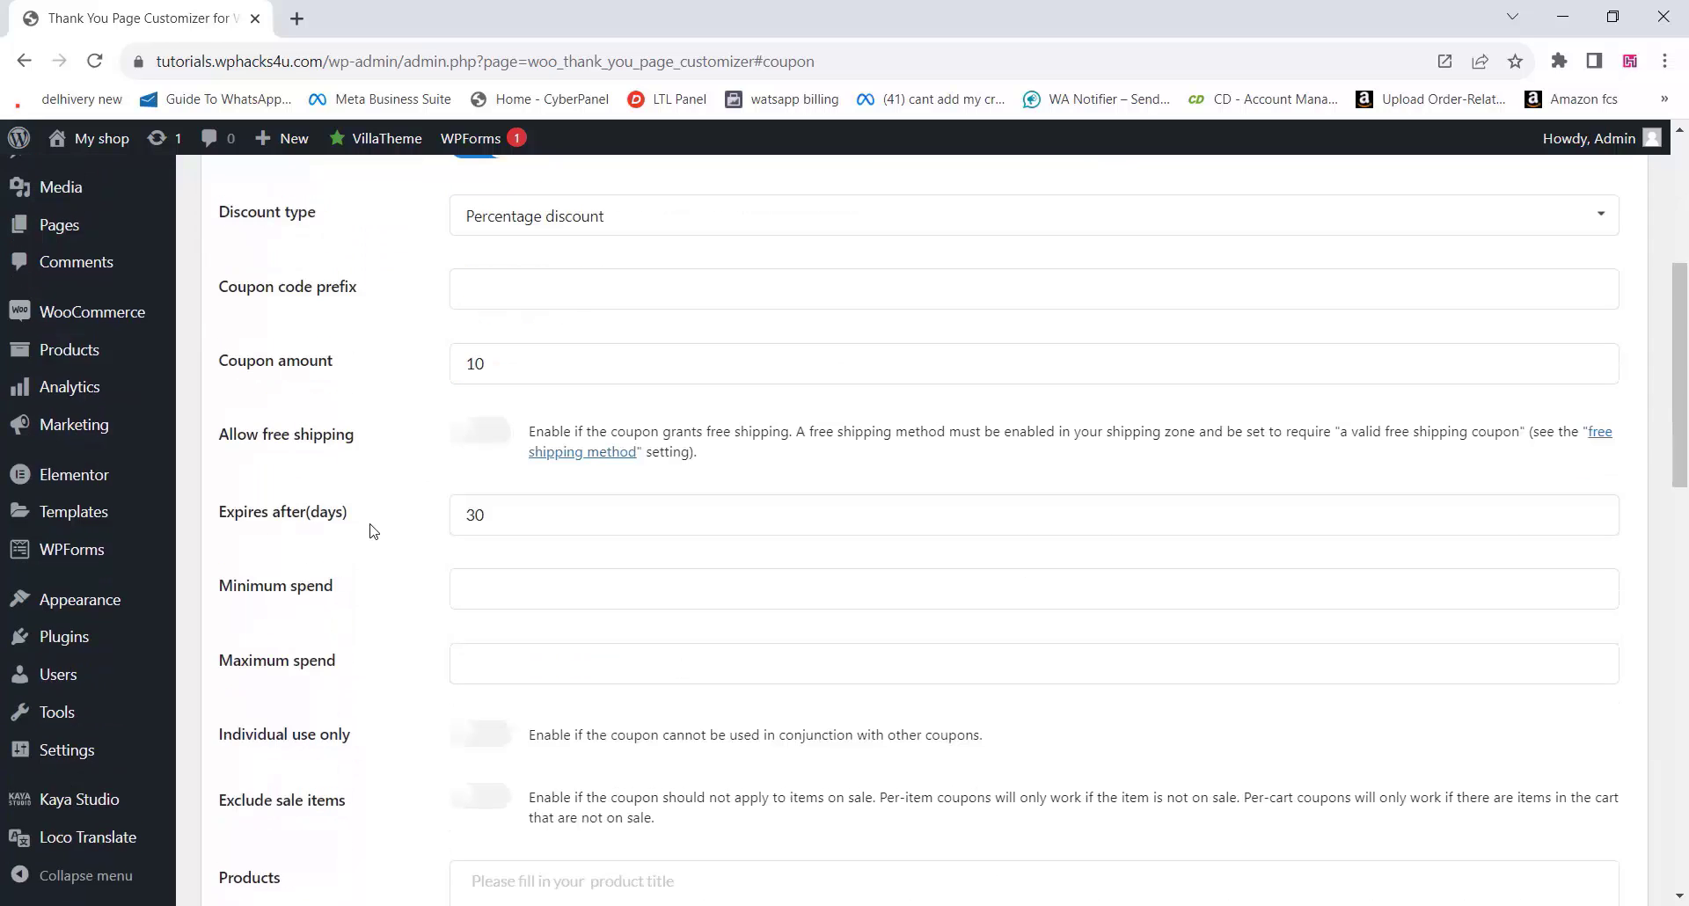
scroll(369, 533, "down", 5)
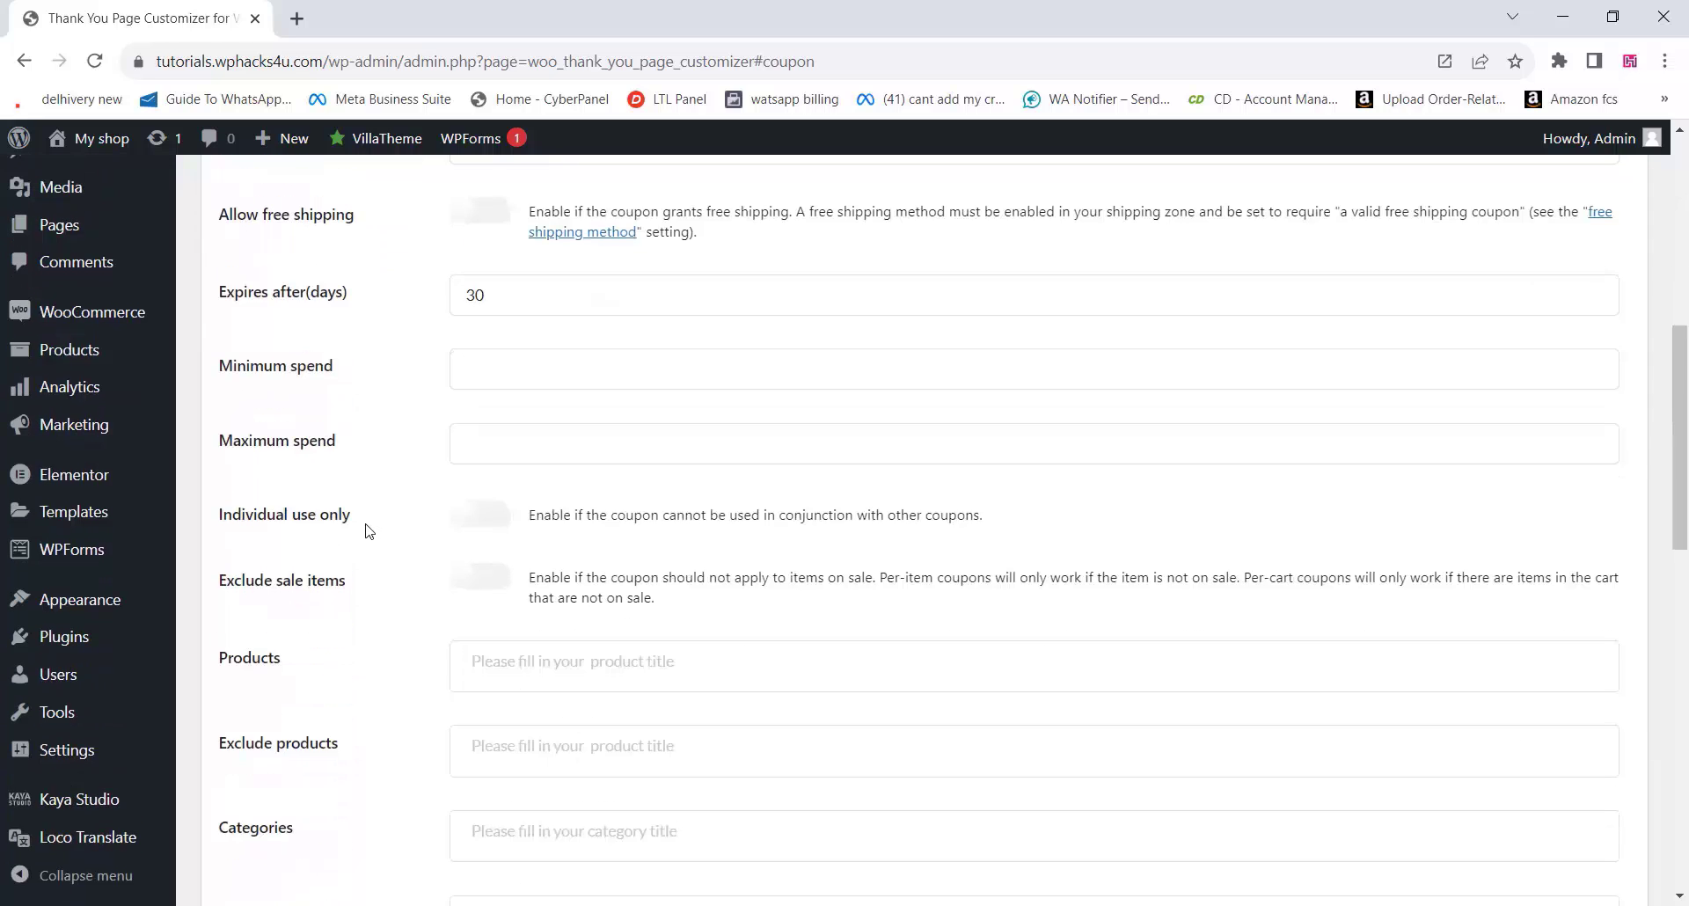
scroll(366, 529, "down", 4)
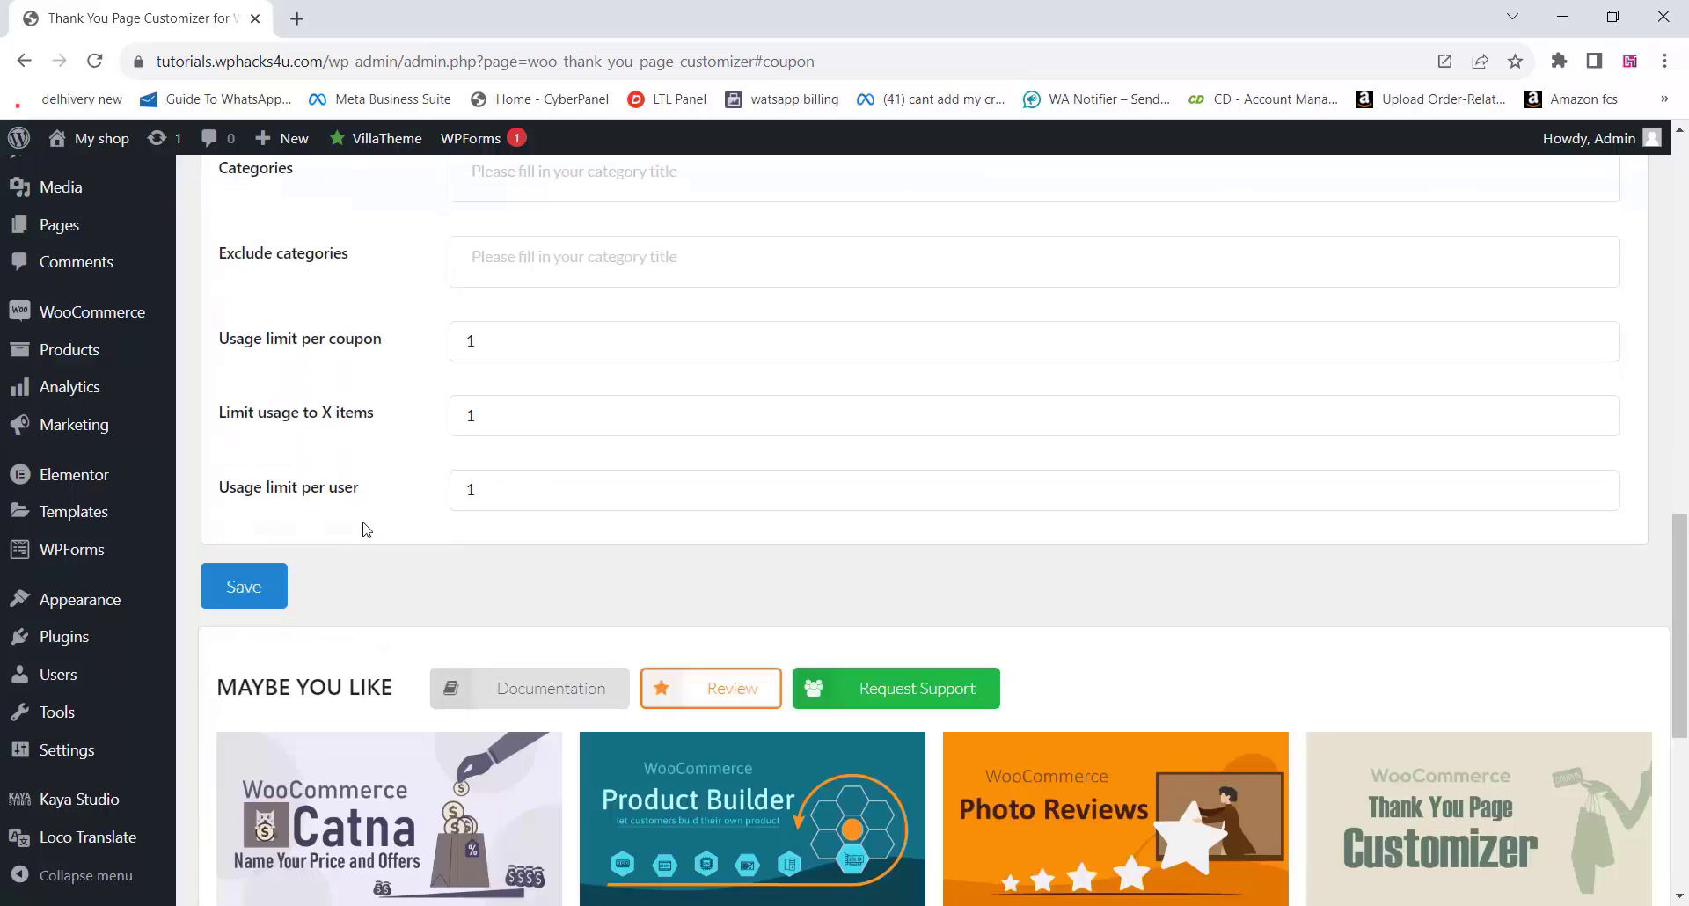
scroll(367, 529, "up", 10)
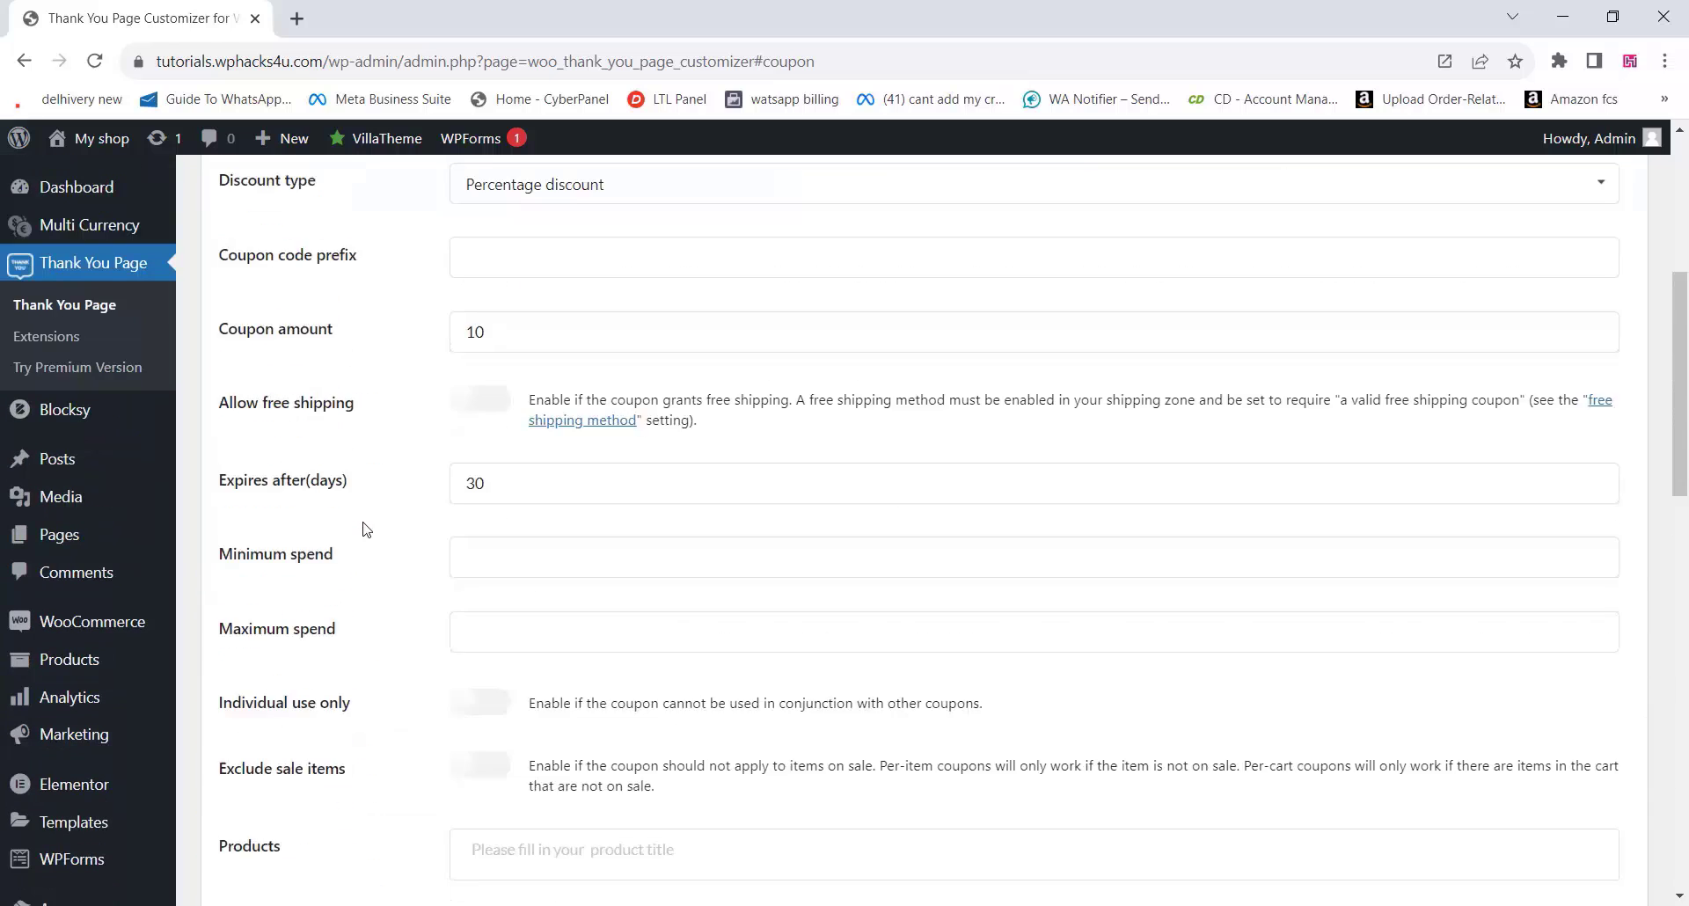
scroll(364, 528, "up", 4)
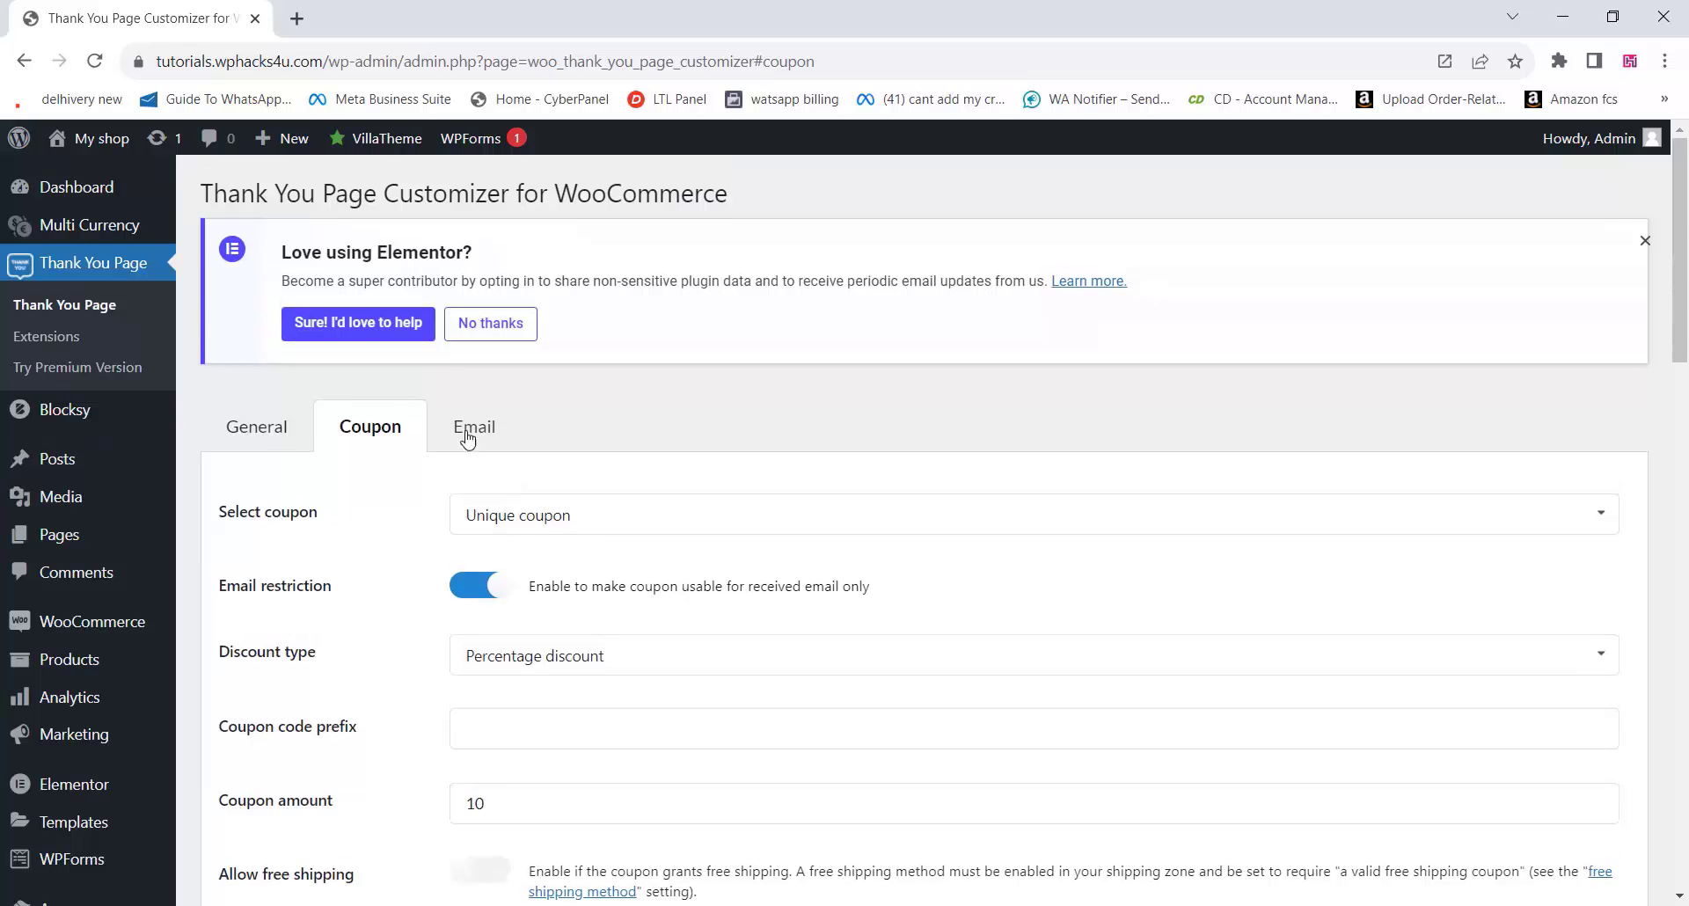
Switch on Send coupon email, then open the thank-you page design editor from General.
left_click(482, 441)
scroll(359, 553, "down", 3)
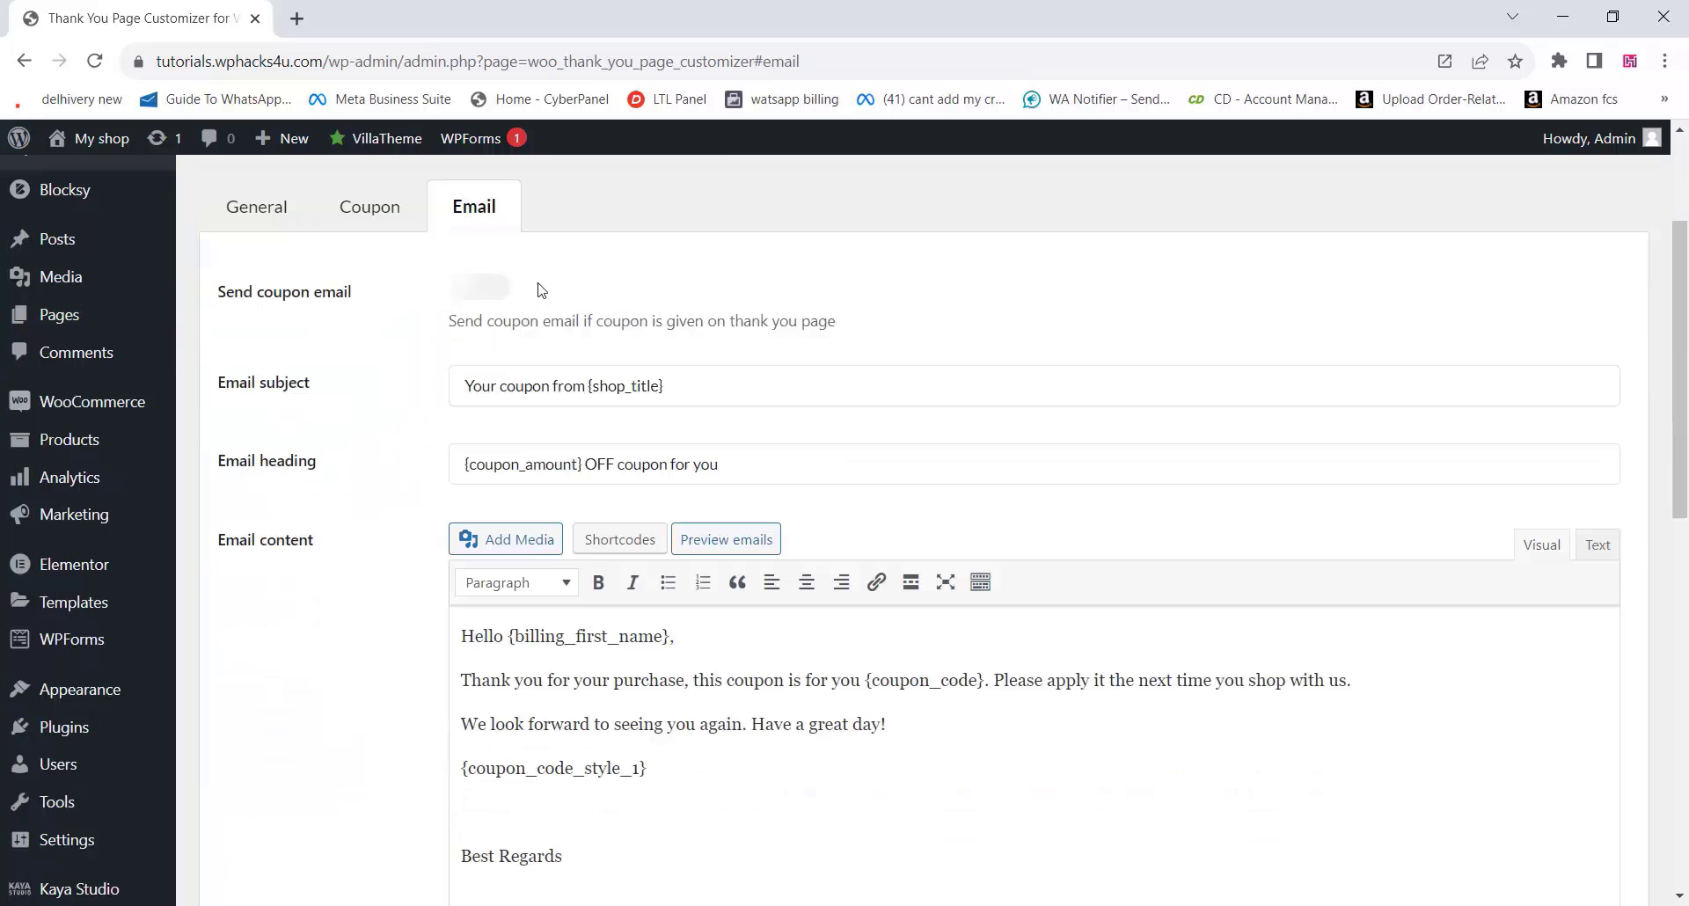
left_click(489, 296)
scroll(343, 521, "down", 6)
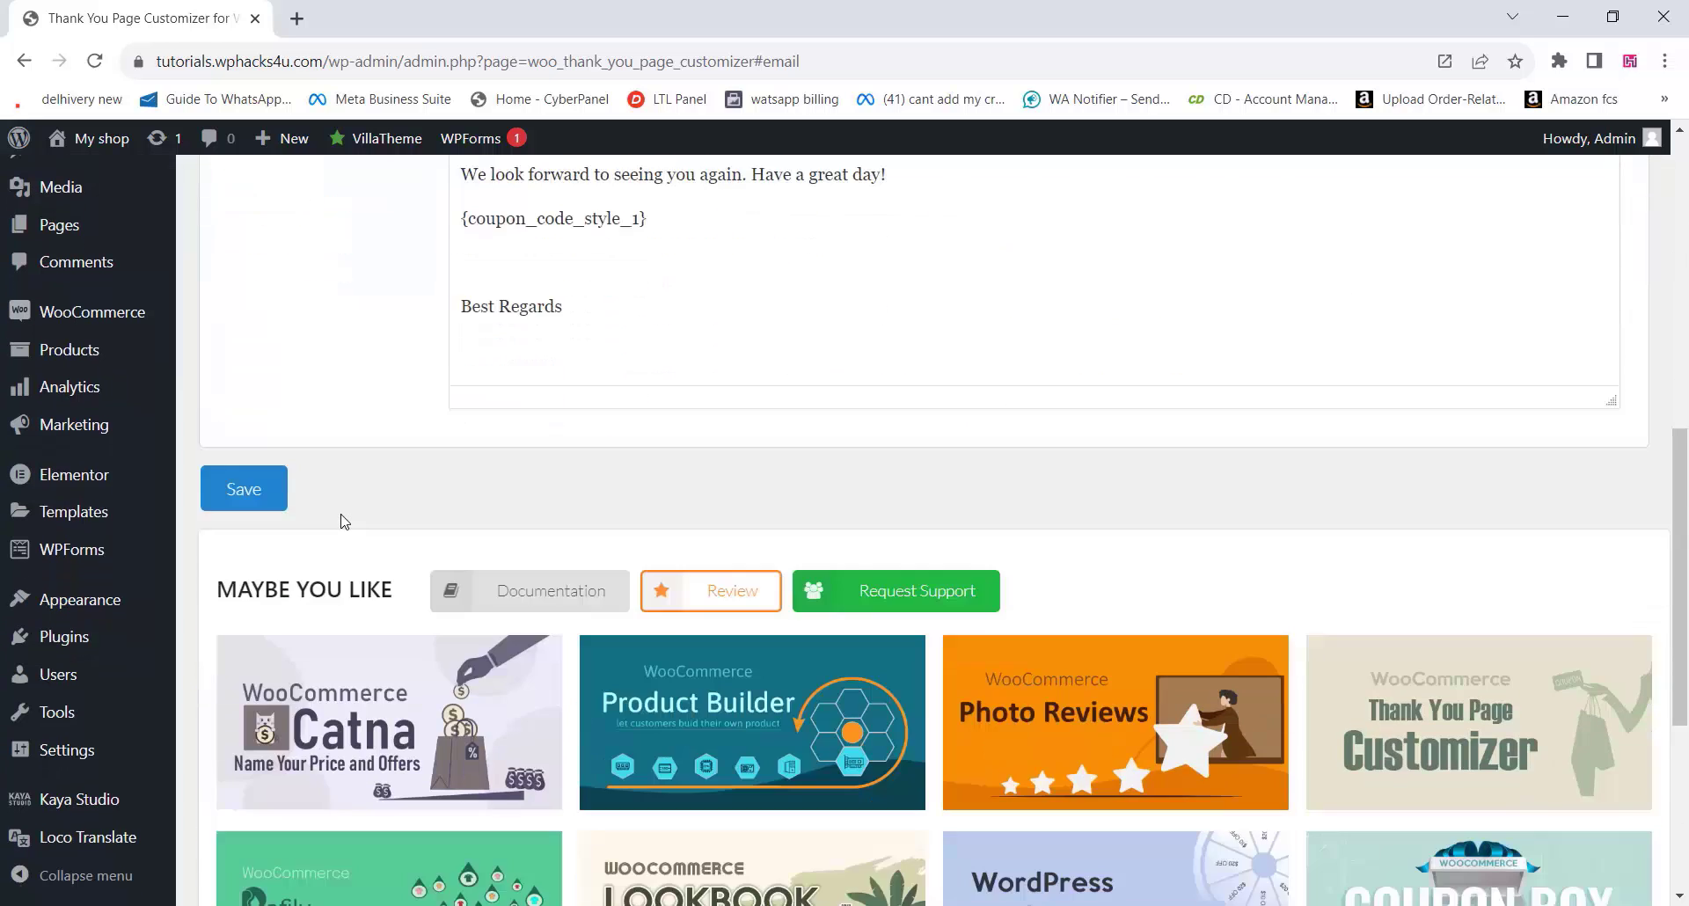
scroll(343, 521, "up", 2)
scroll(343, 522, "up", 5)
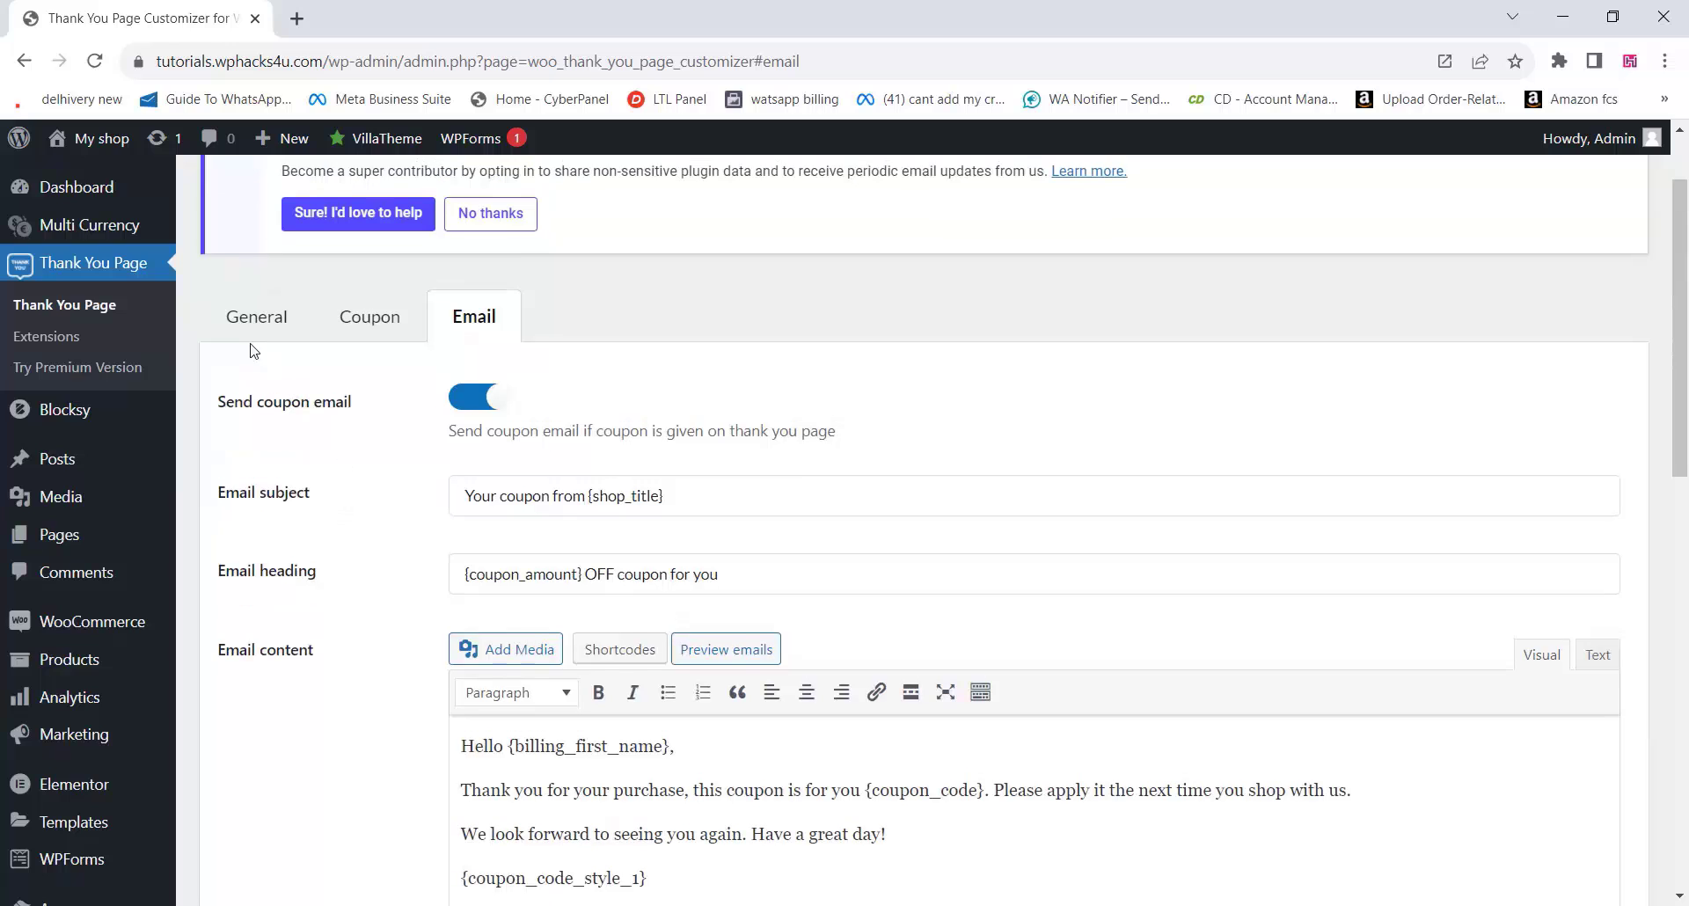
left_click(258, 322)
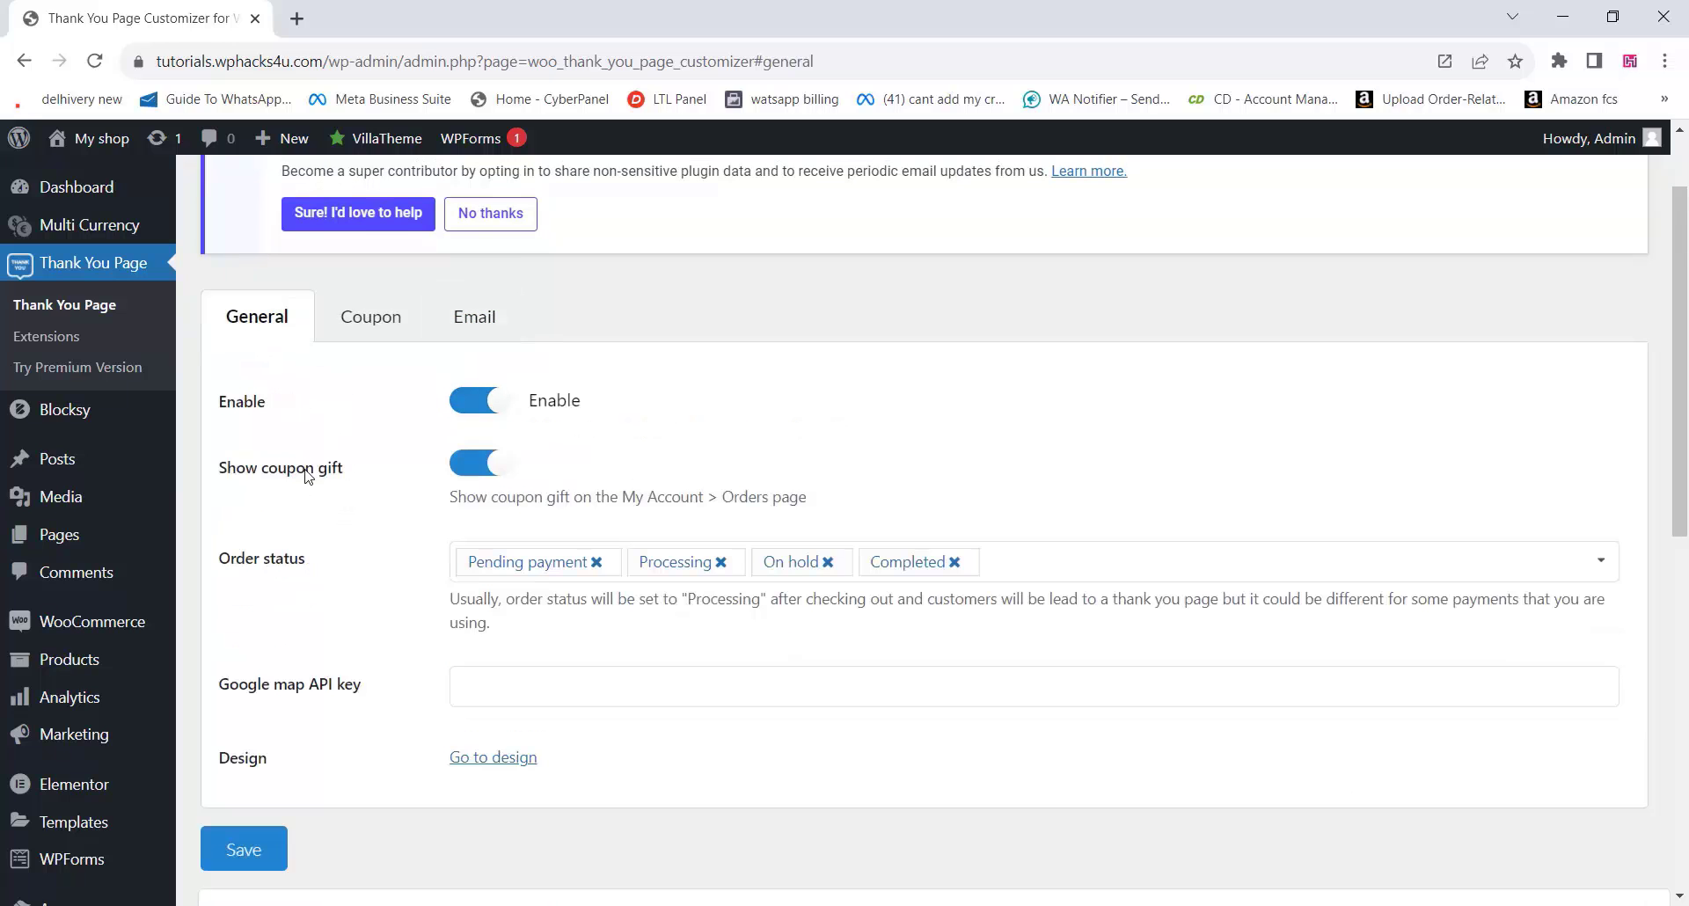
scroll(293, 531, "down", 1)
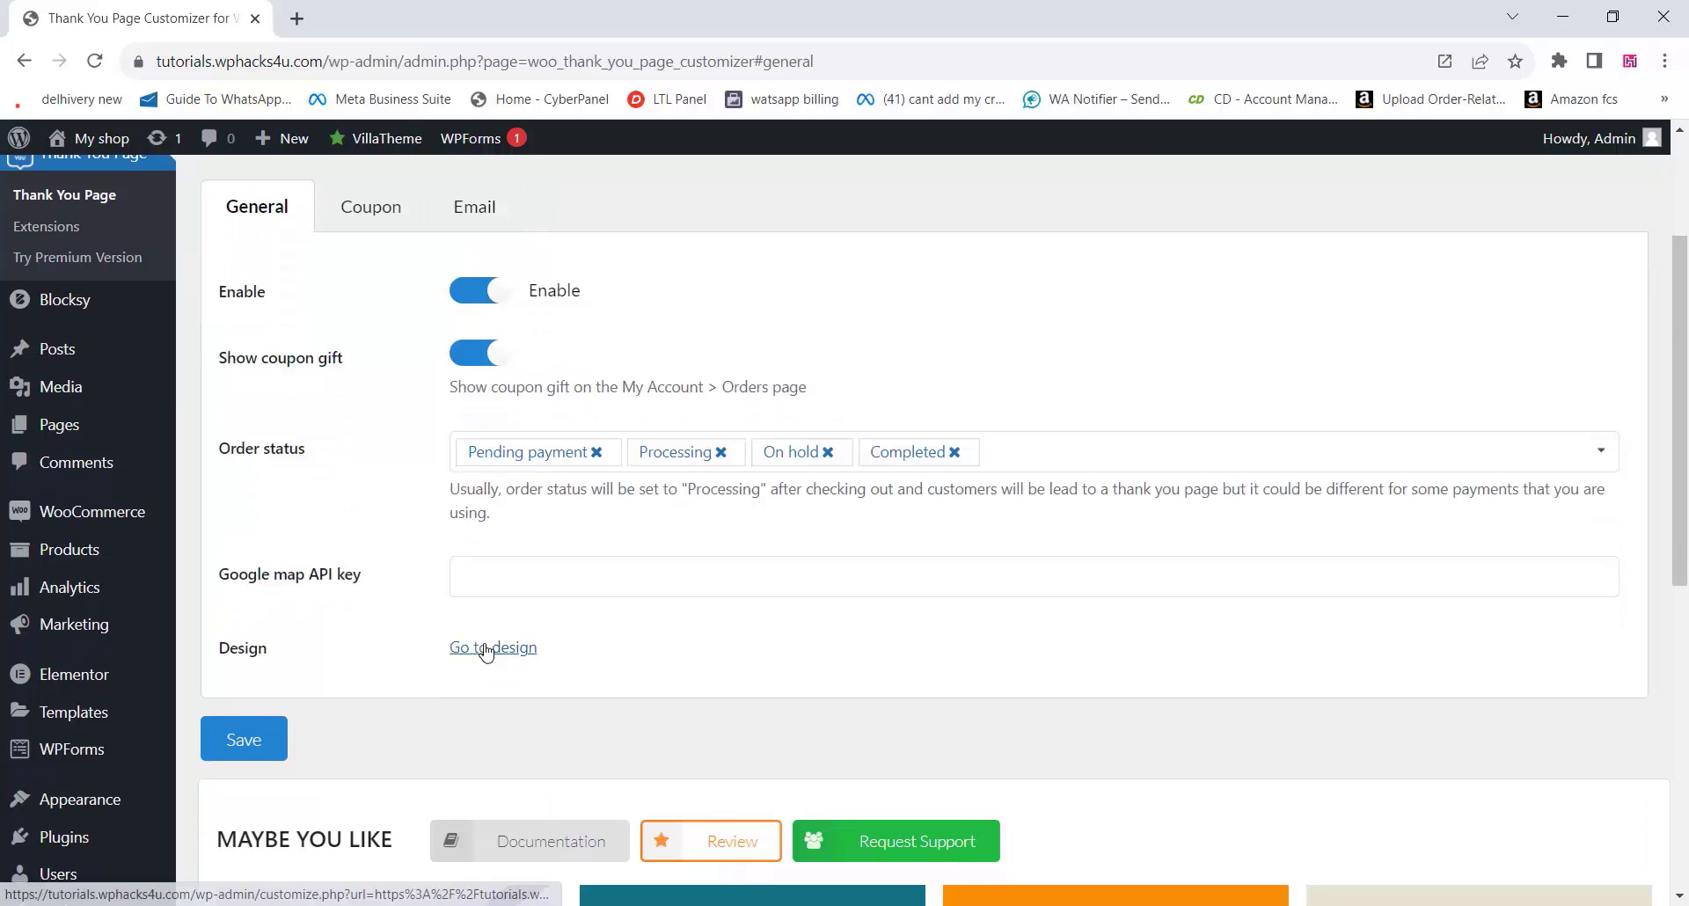
left_click(485, 649)
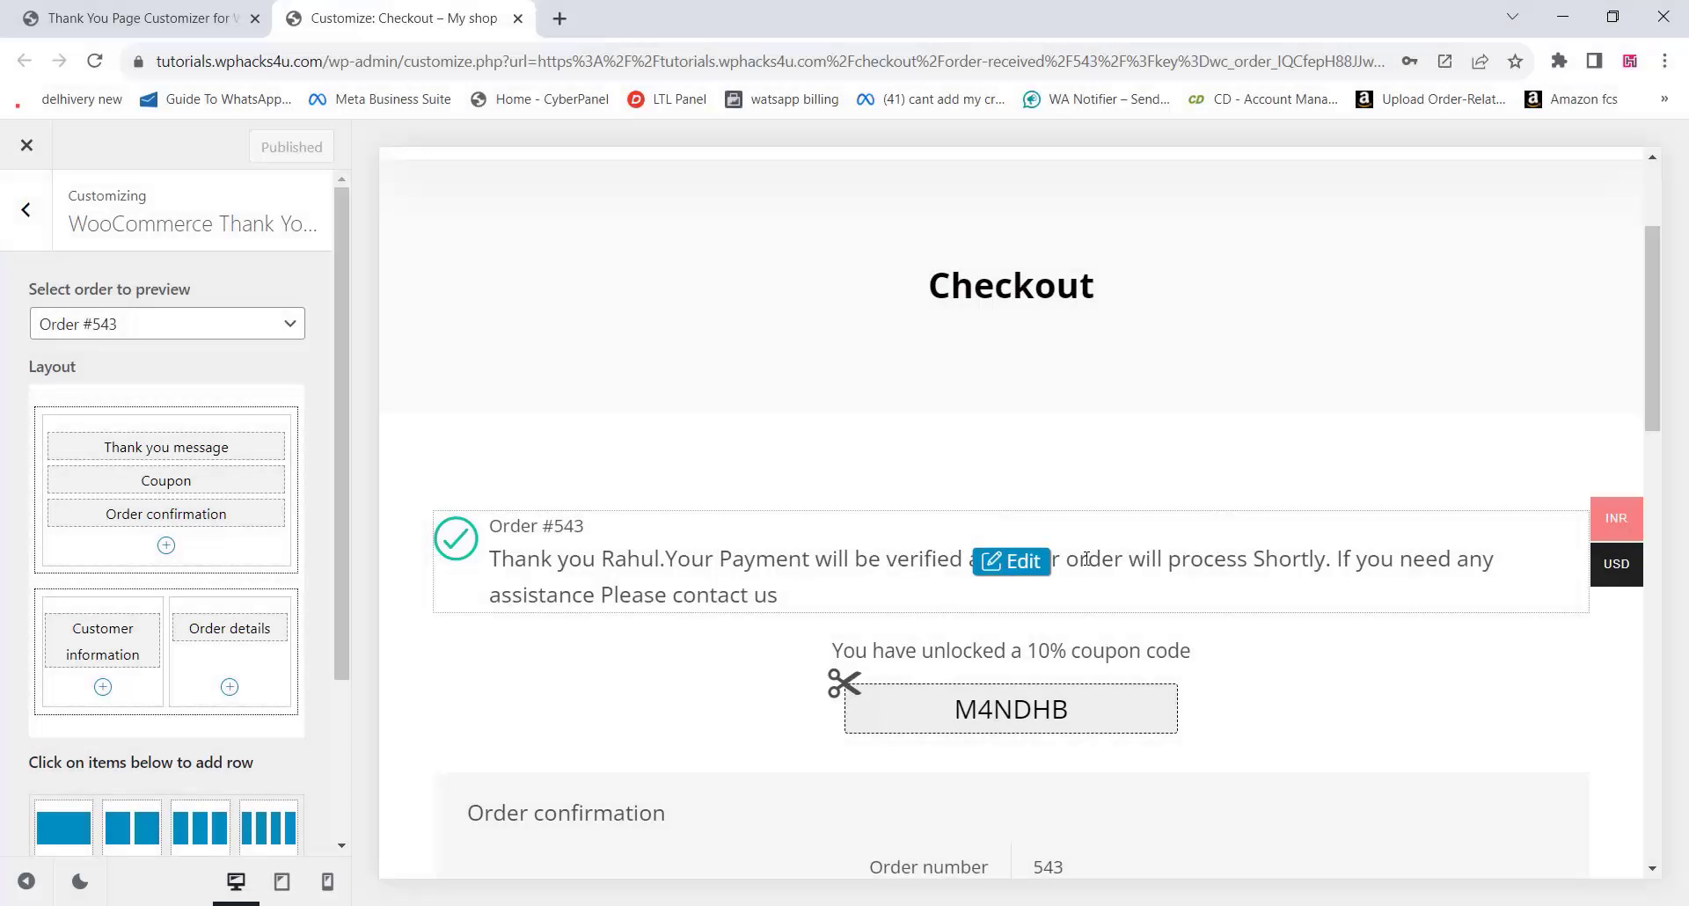
Inspect the thank-you message editor, then list components under Order confirmation: Social icons, Google map, Order again.
left_click(1019, 565)
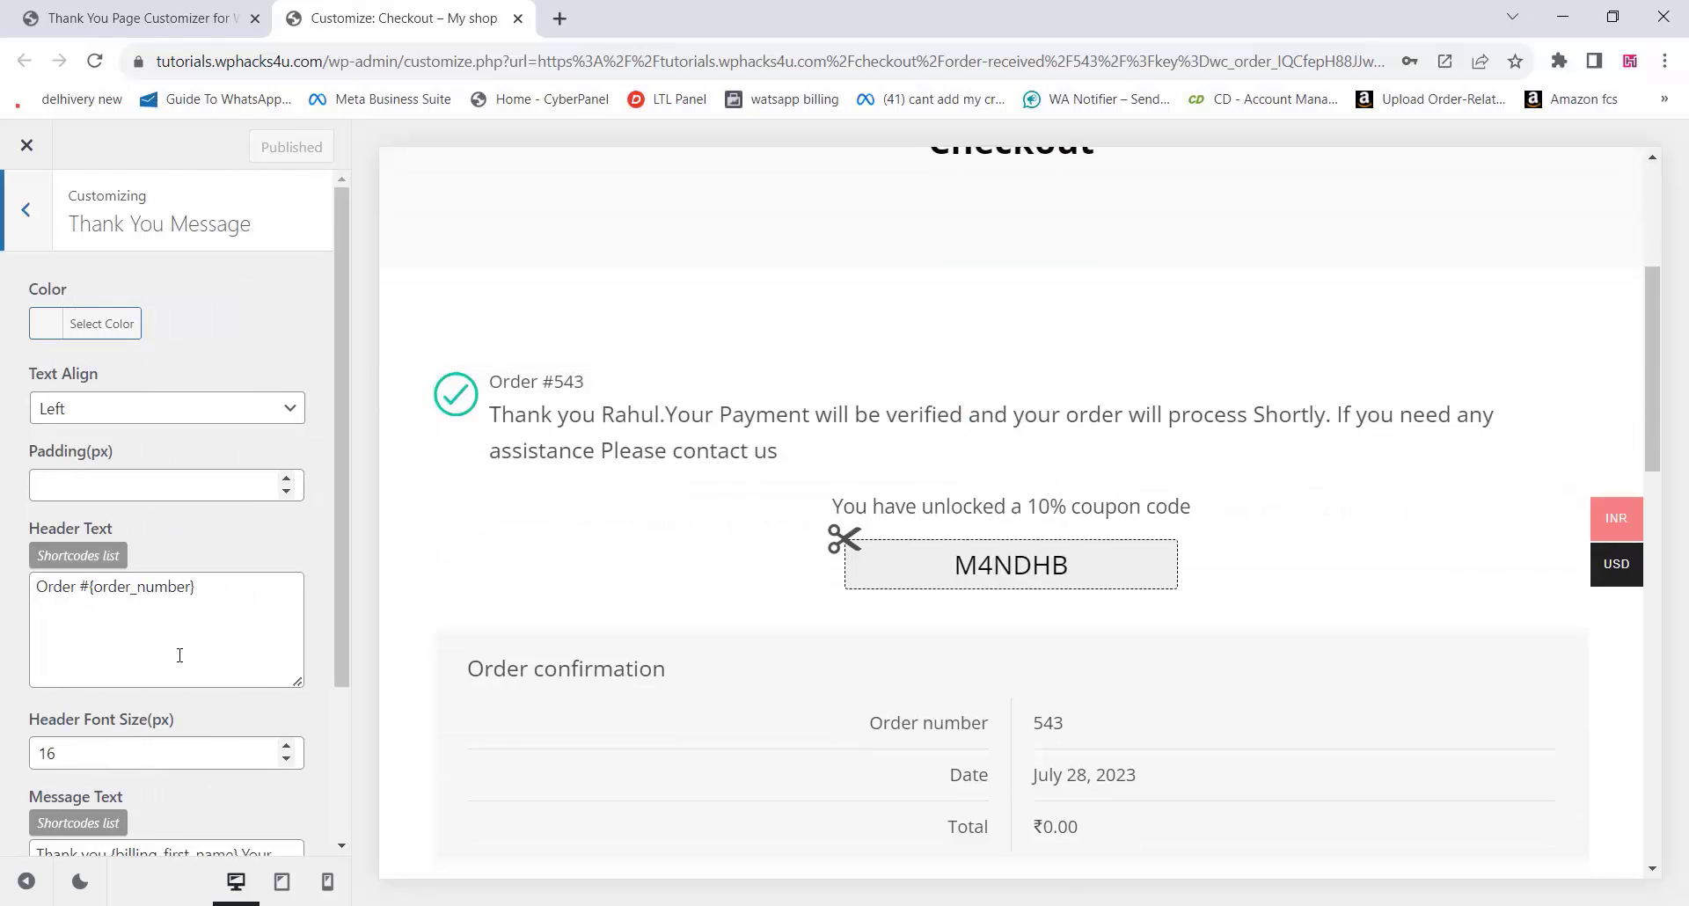
scroll(195, 636, "down", 2)
scroll(196, 636, "down", 1)
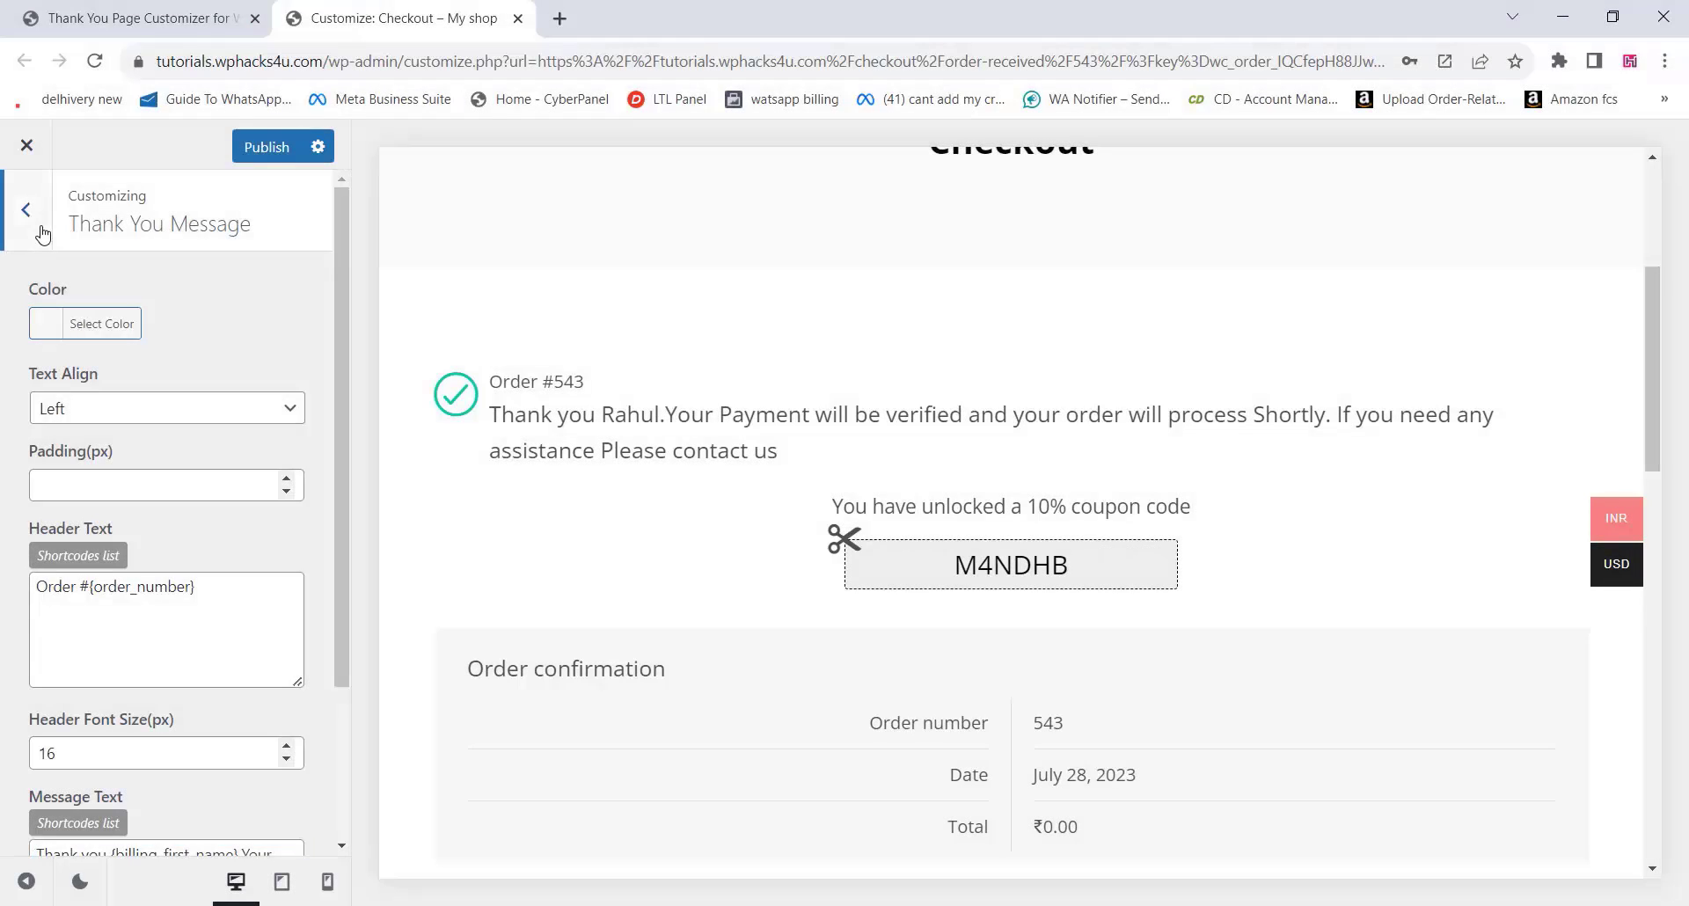
left_click(43, 233)
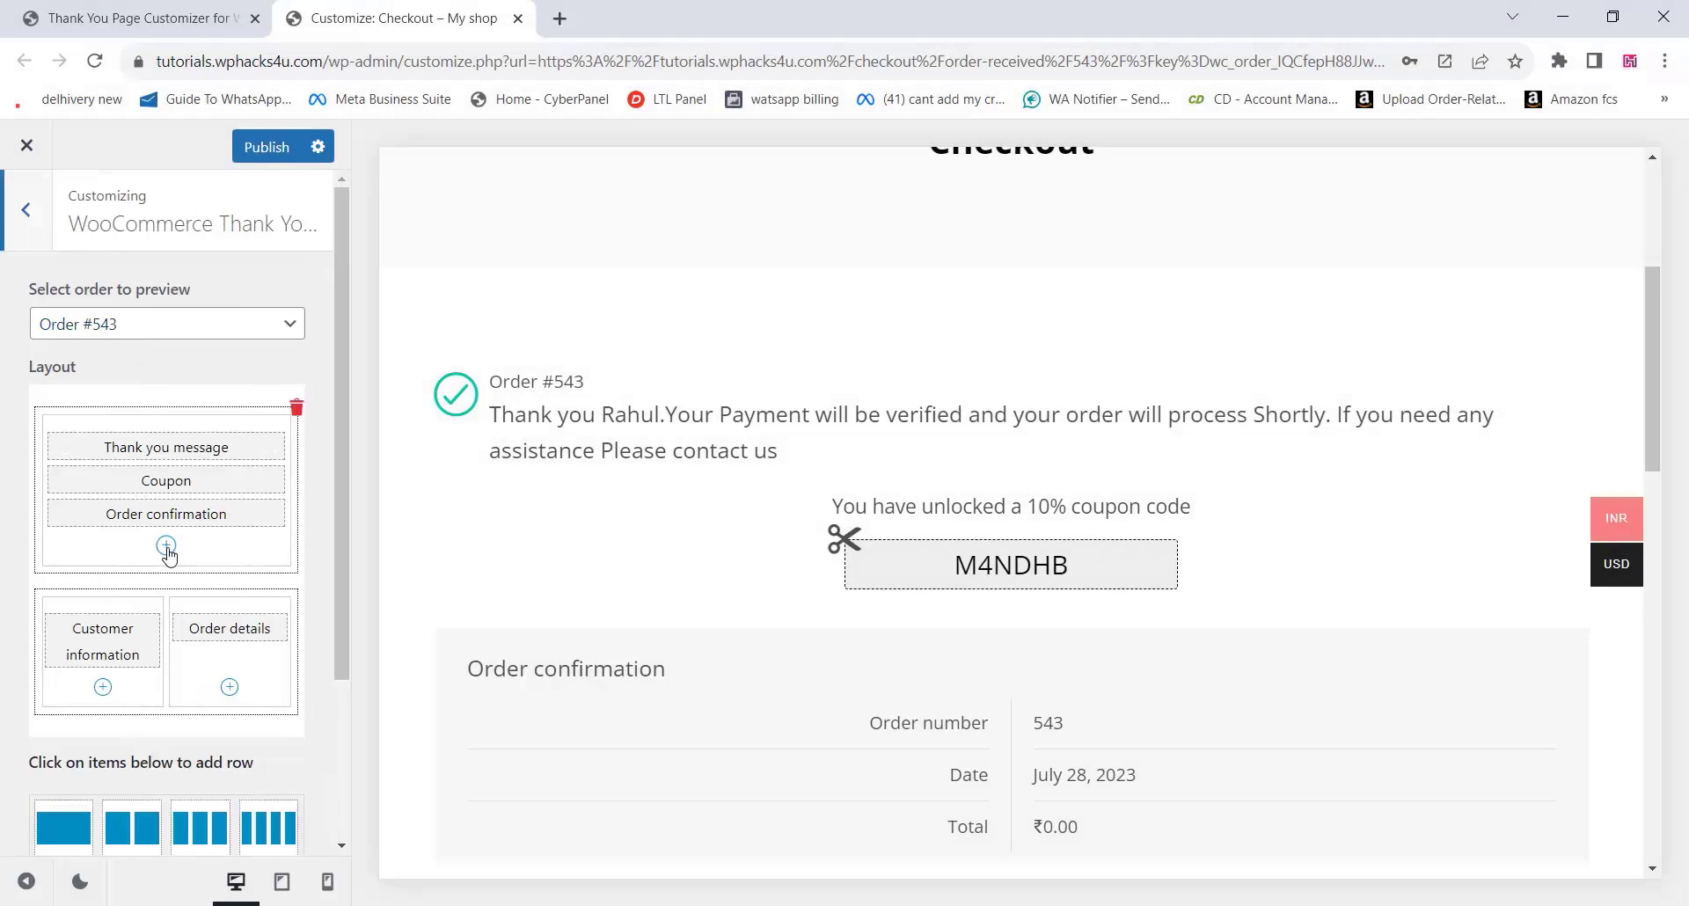
left_click(166, 546)
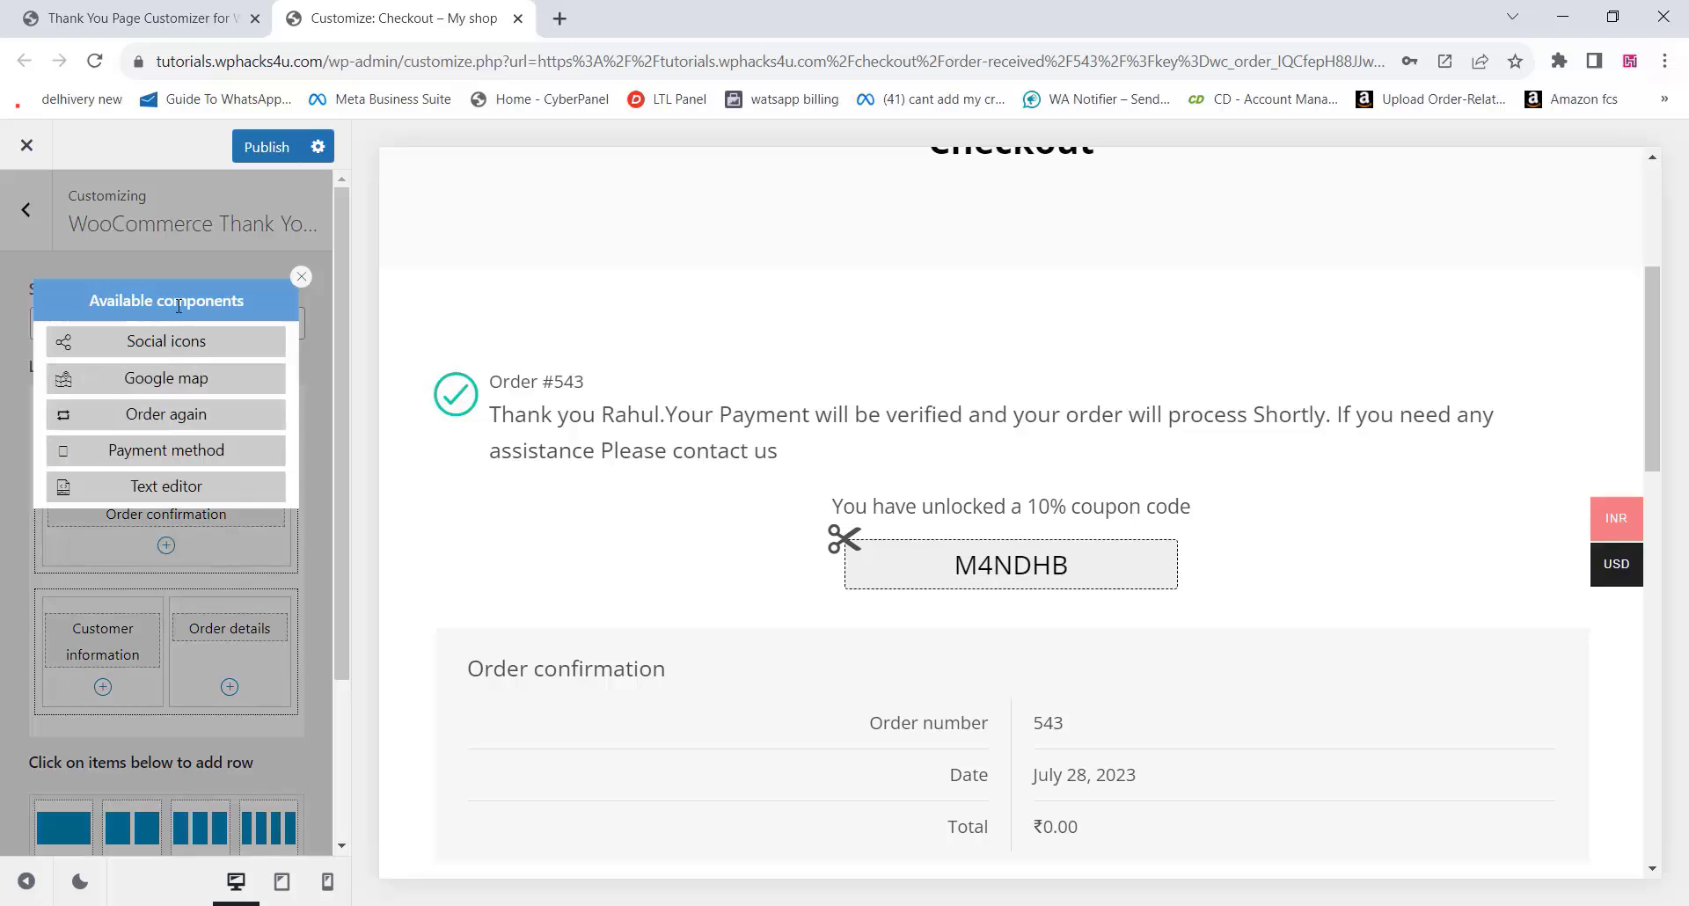